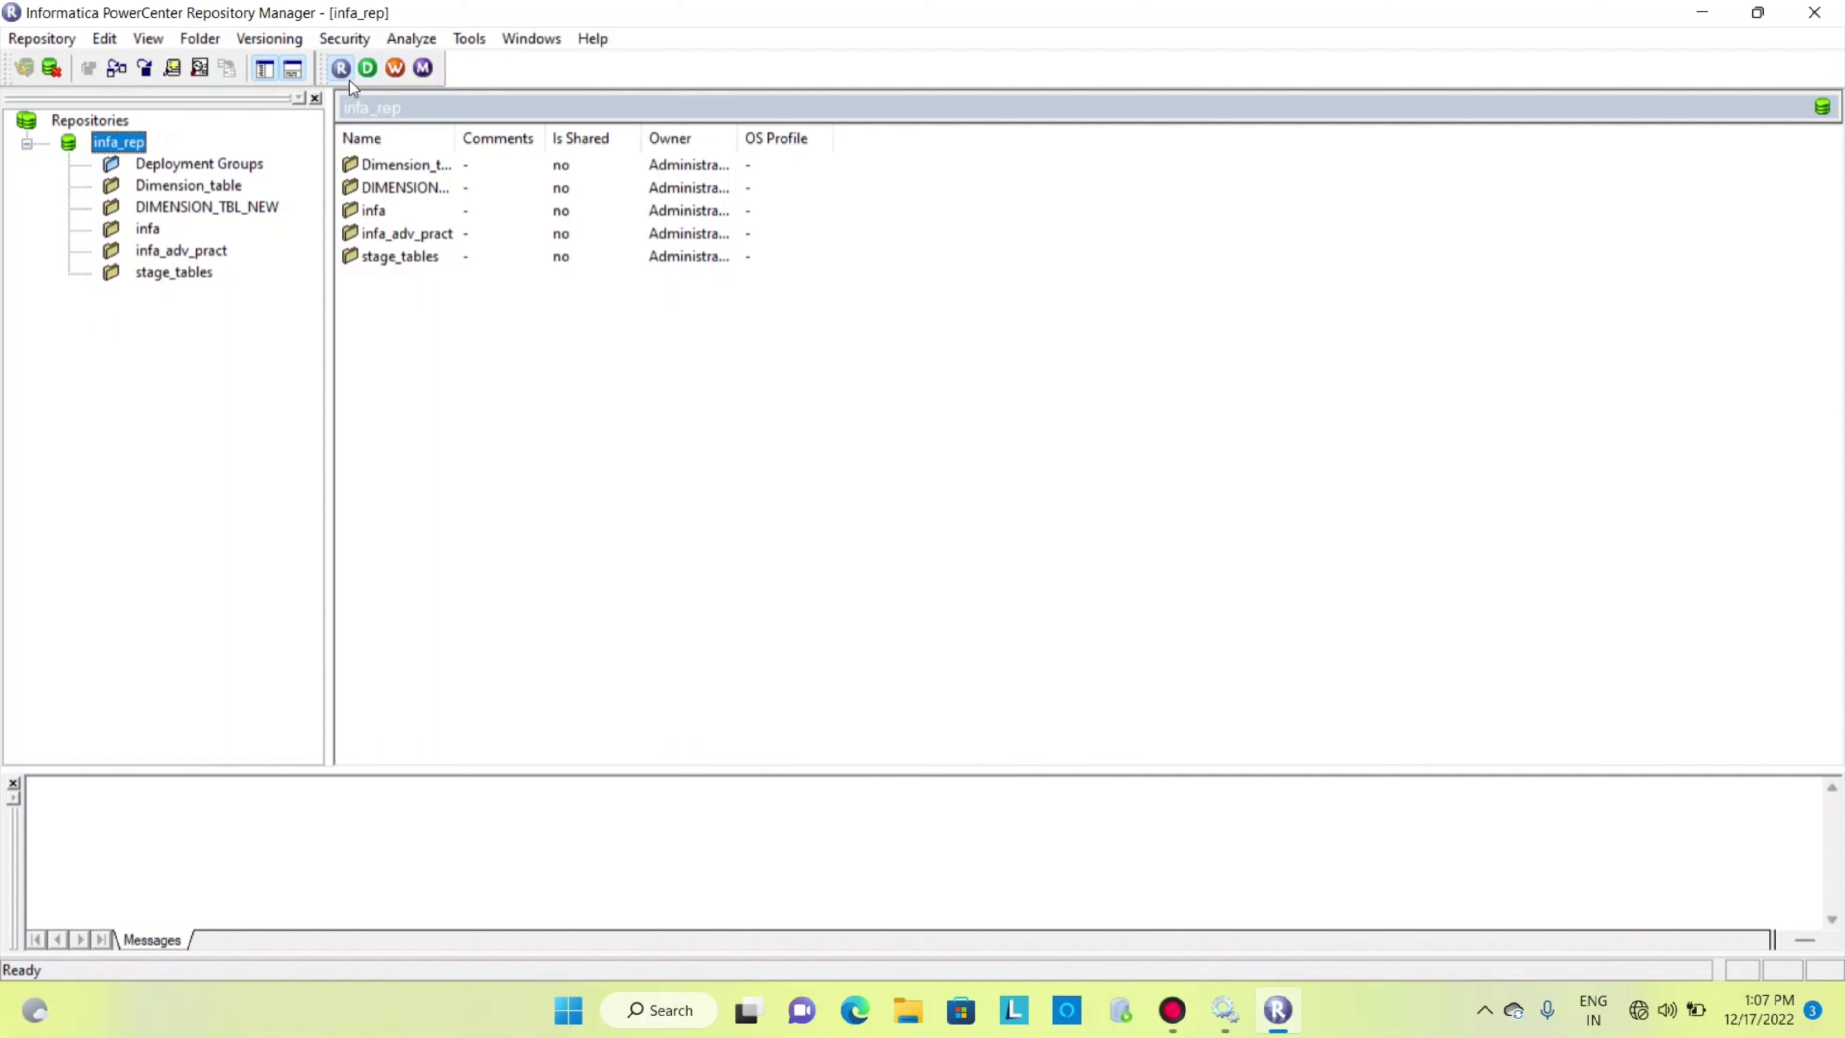
Step: Launch PowerCenter Designer from the Repository Manager for the infa_rep repository and bring its window to the front
click(395, 68)
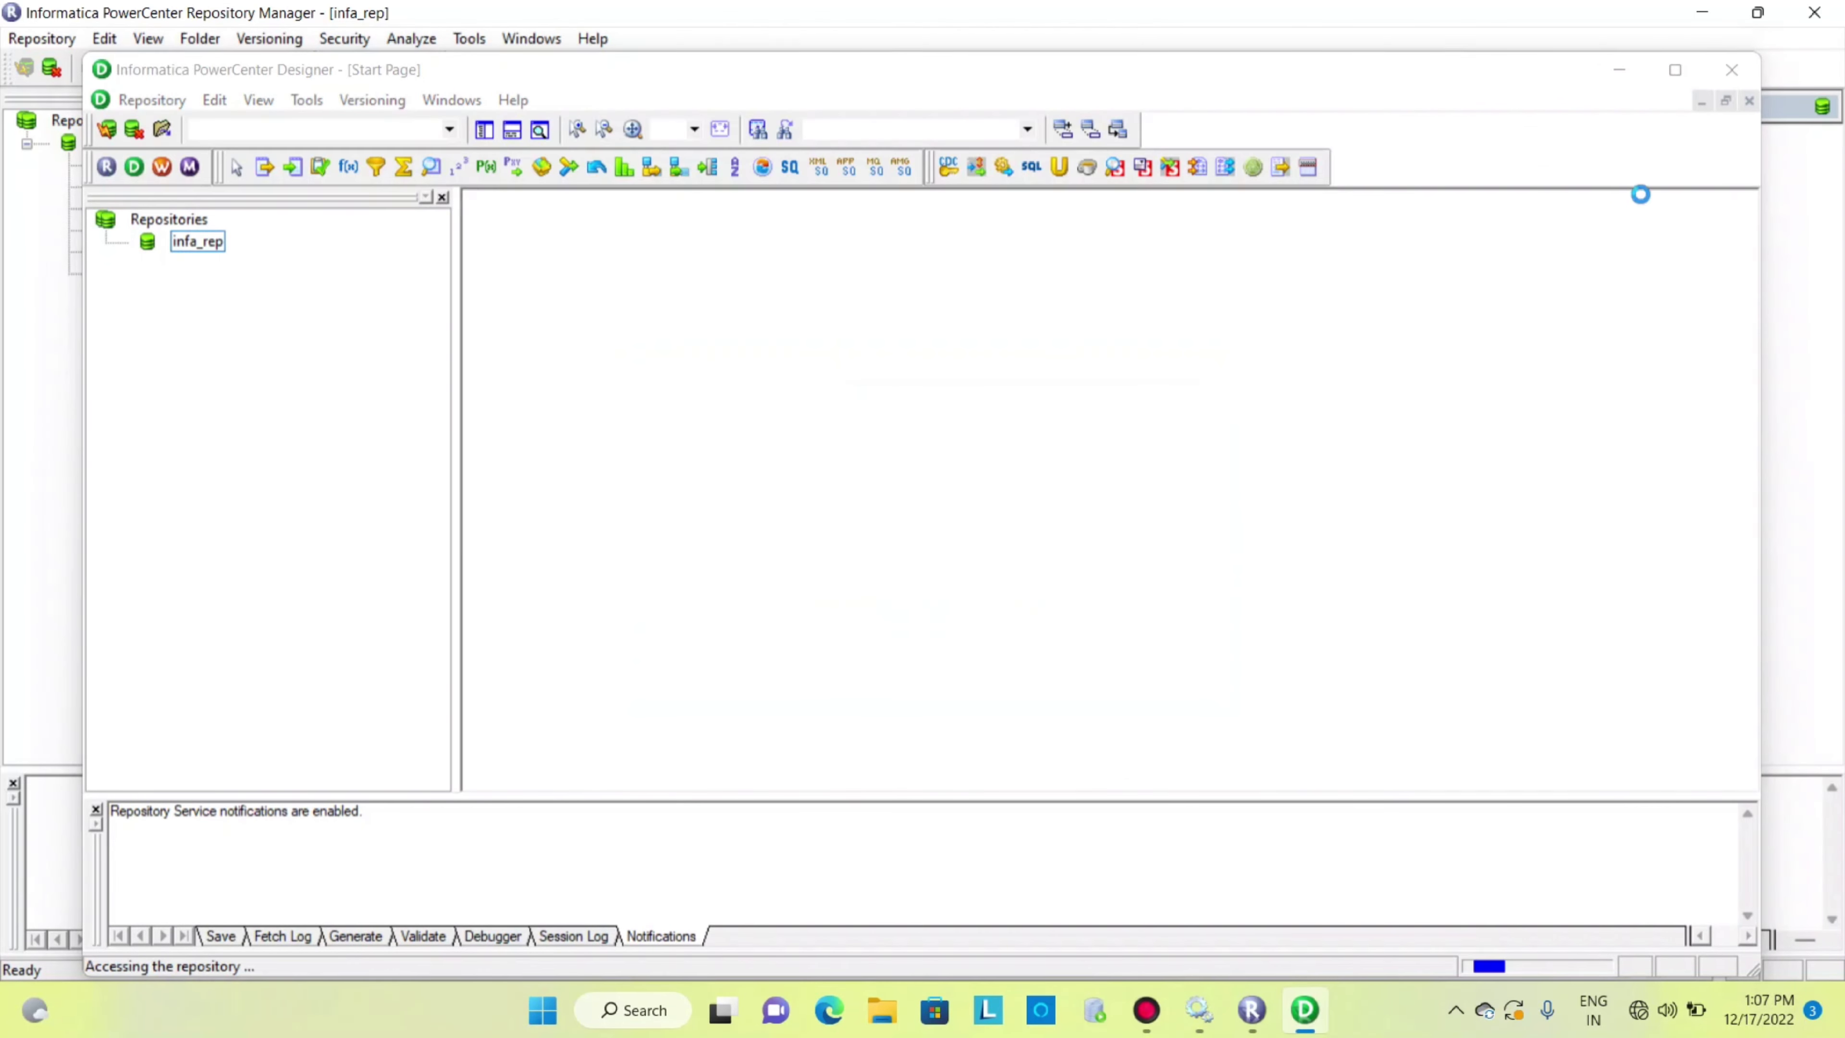
click(1118, 431)
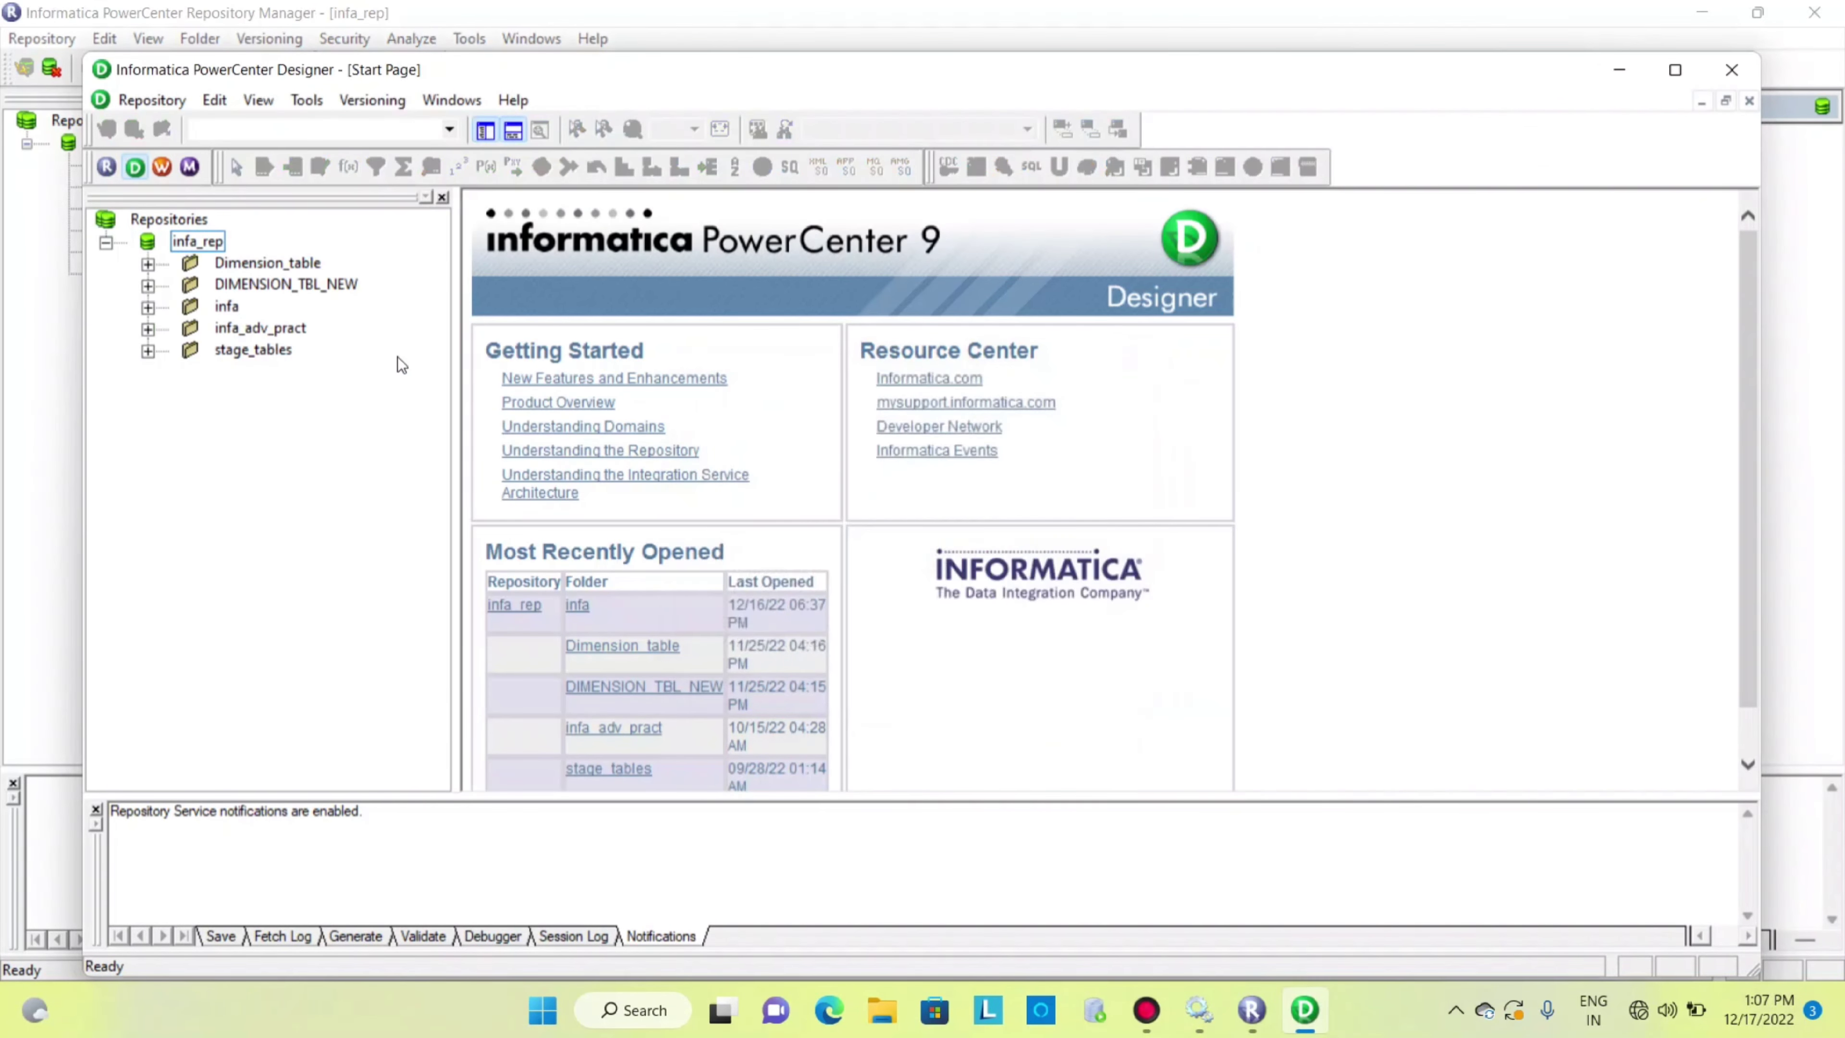
right_click(233, 309)
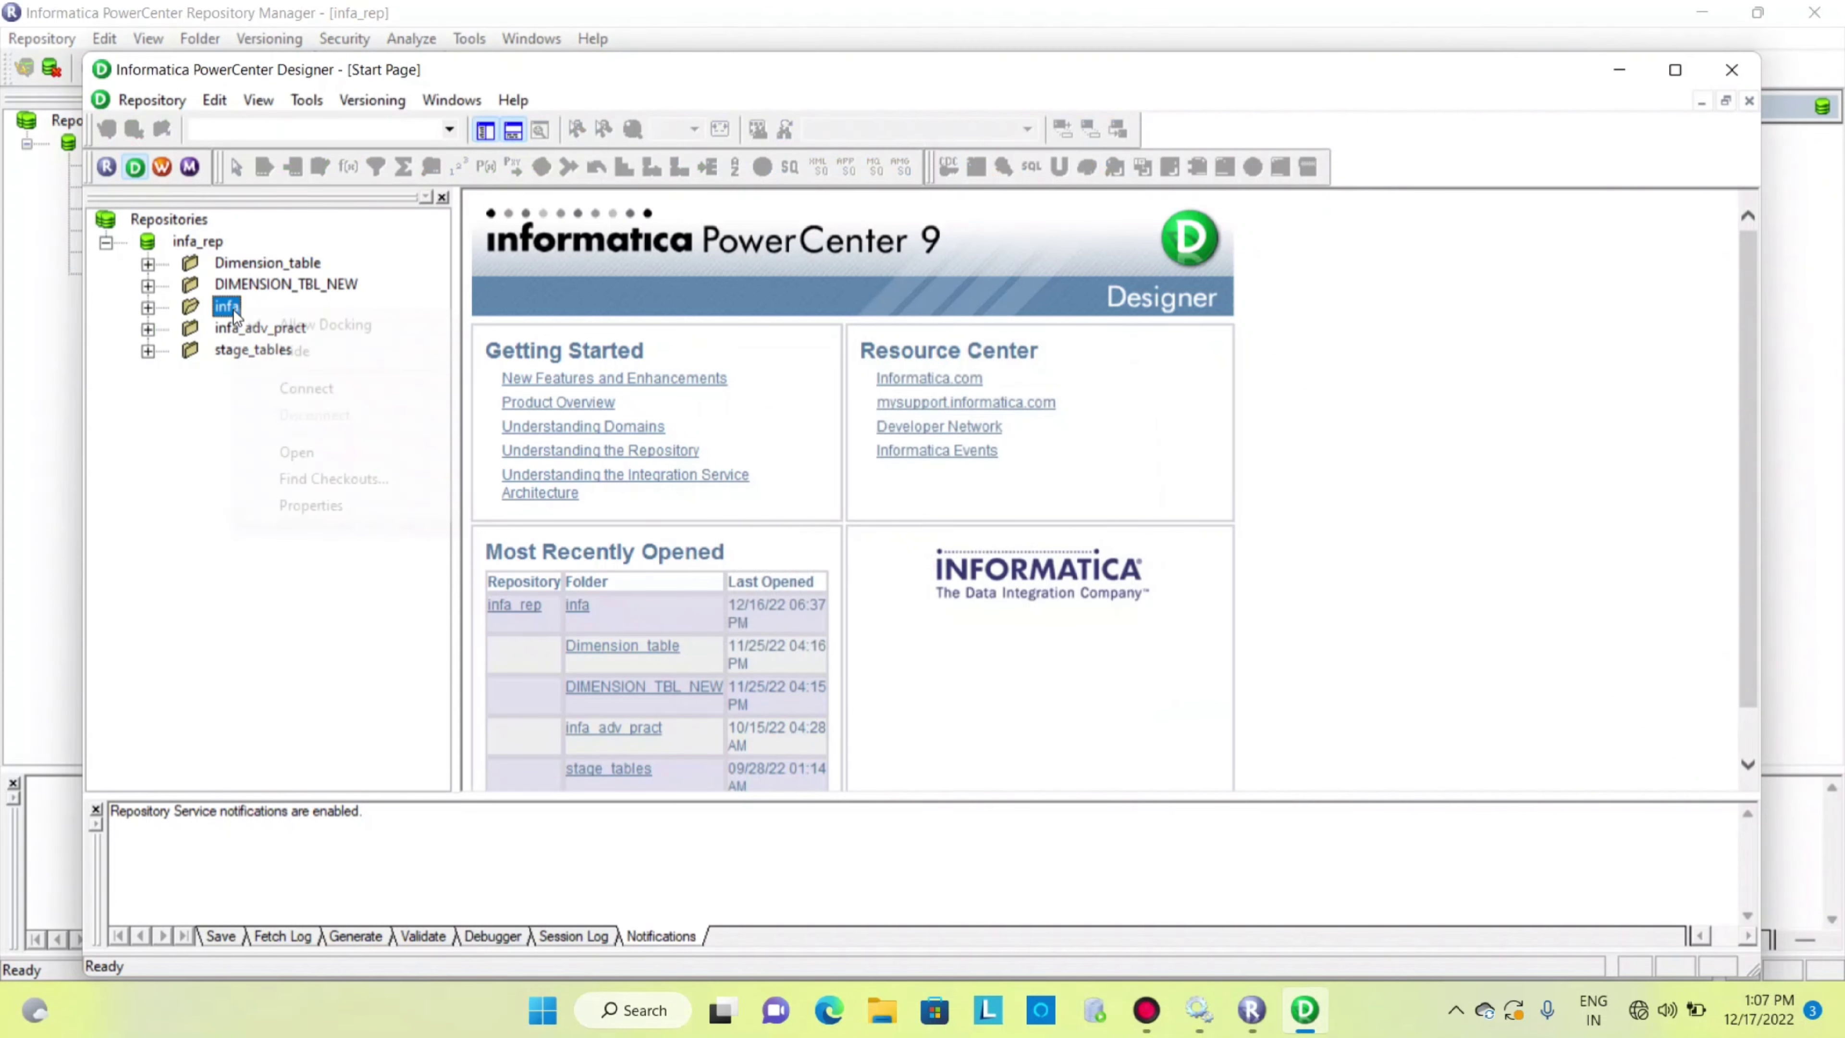
click(1324, 905)
click(1252, 1009)
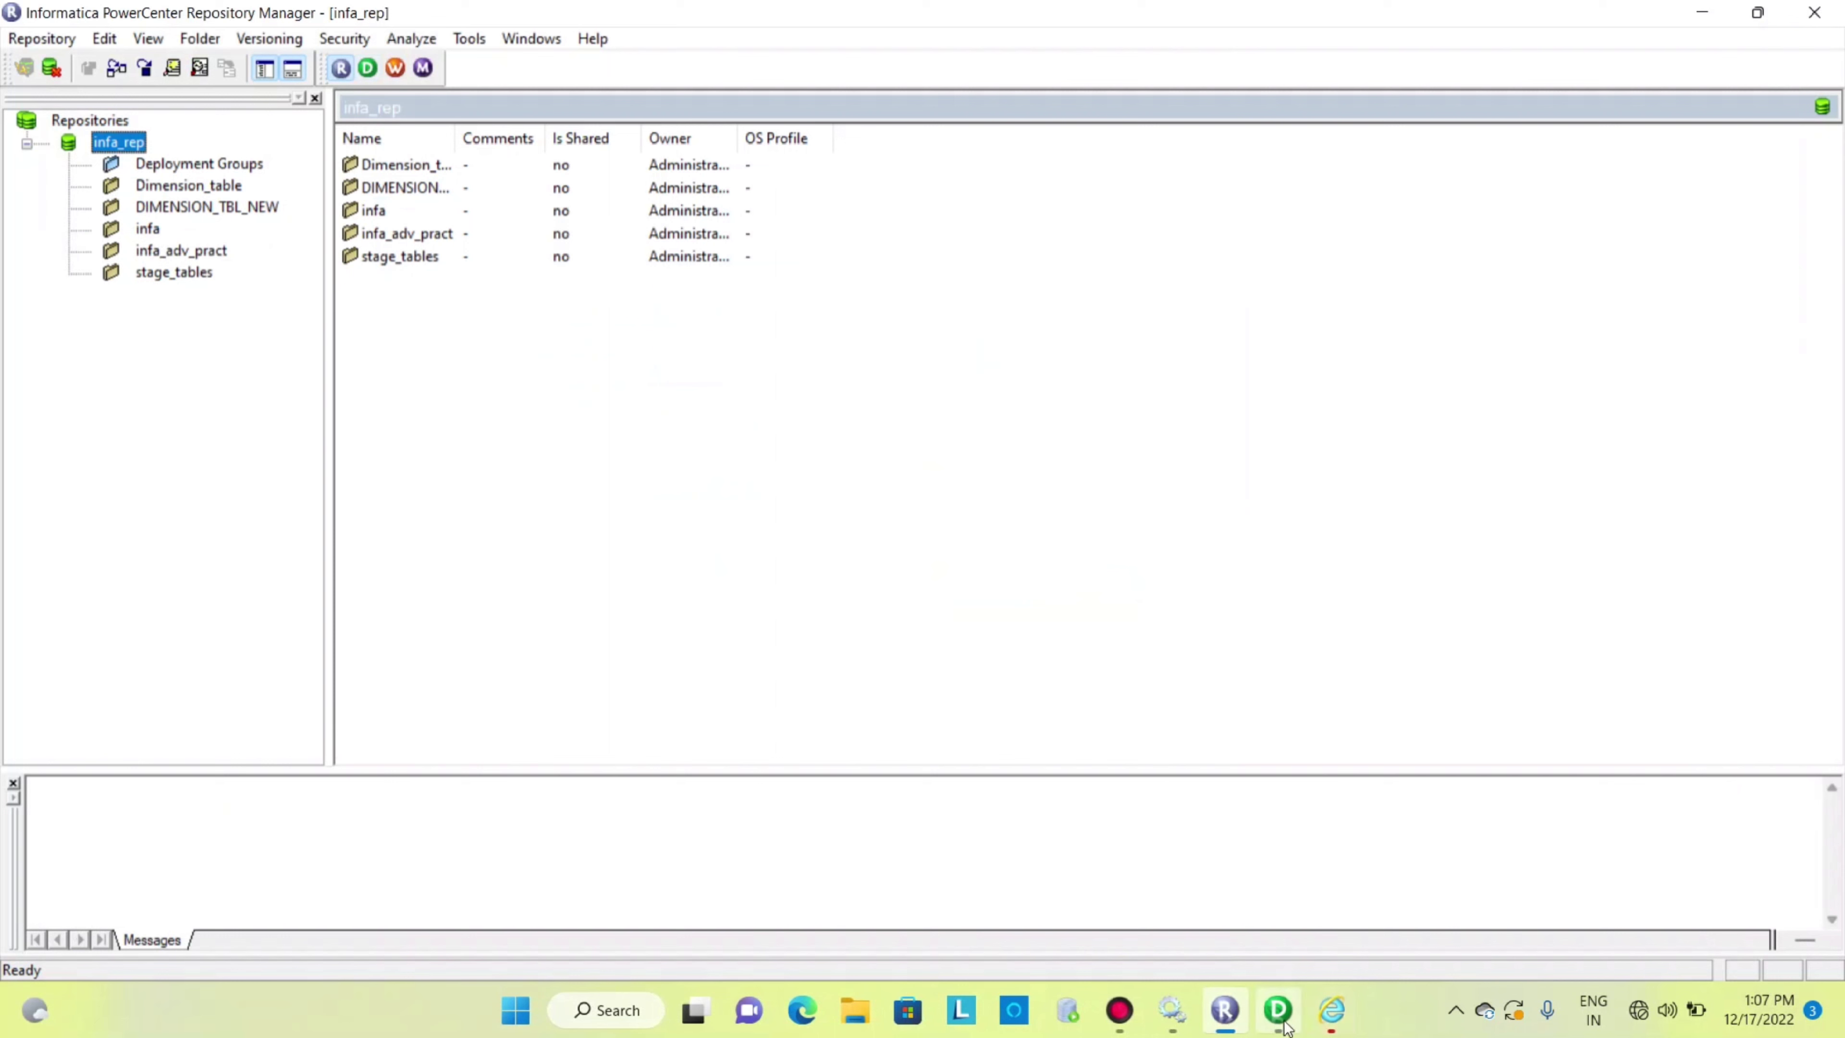
click(1284, 1021)
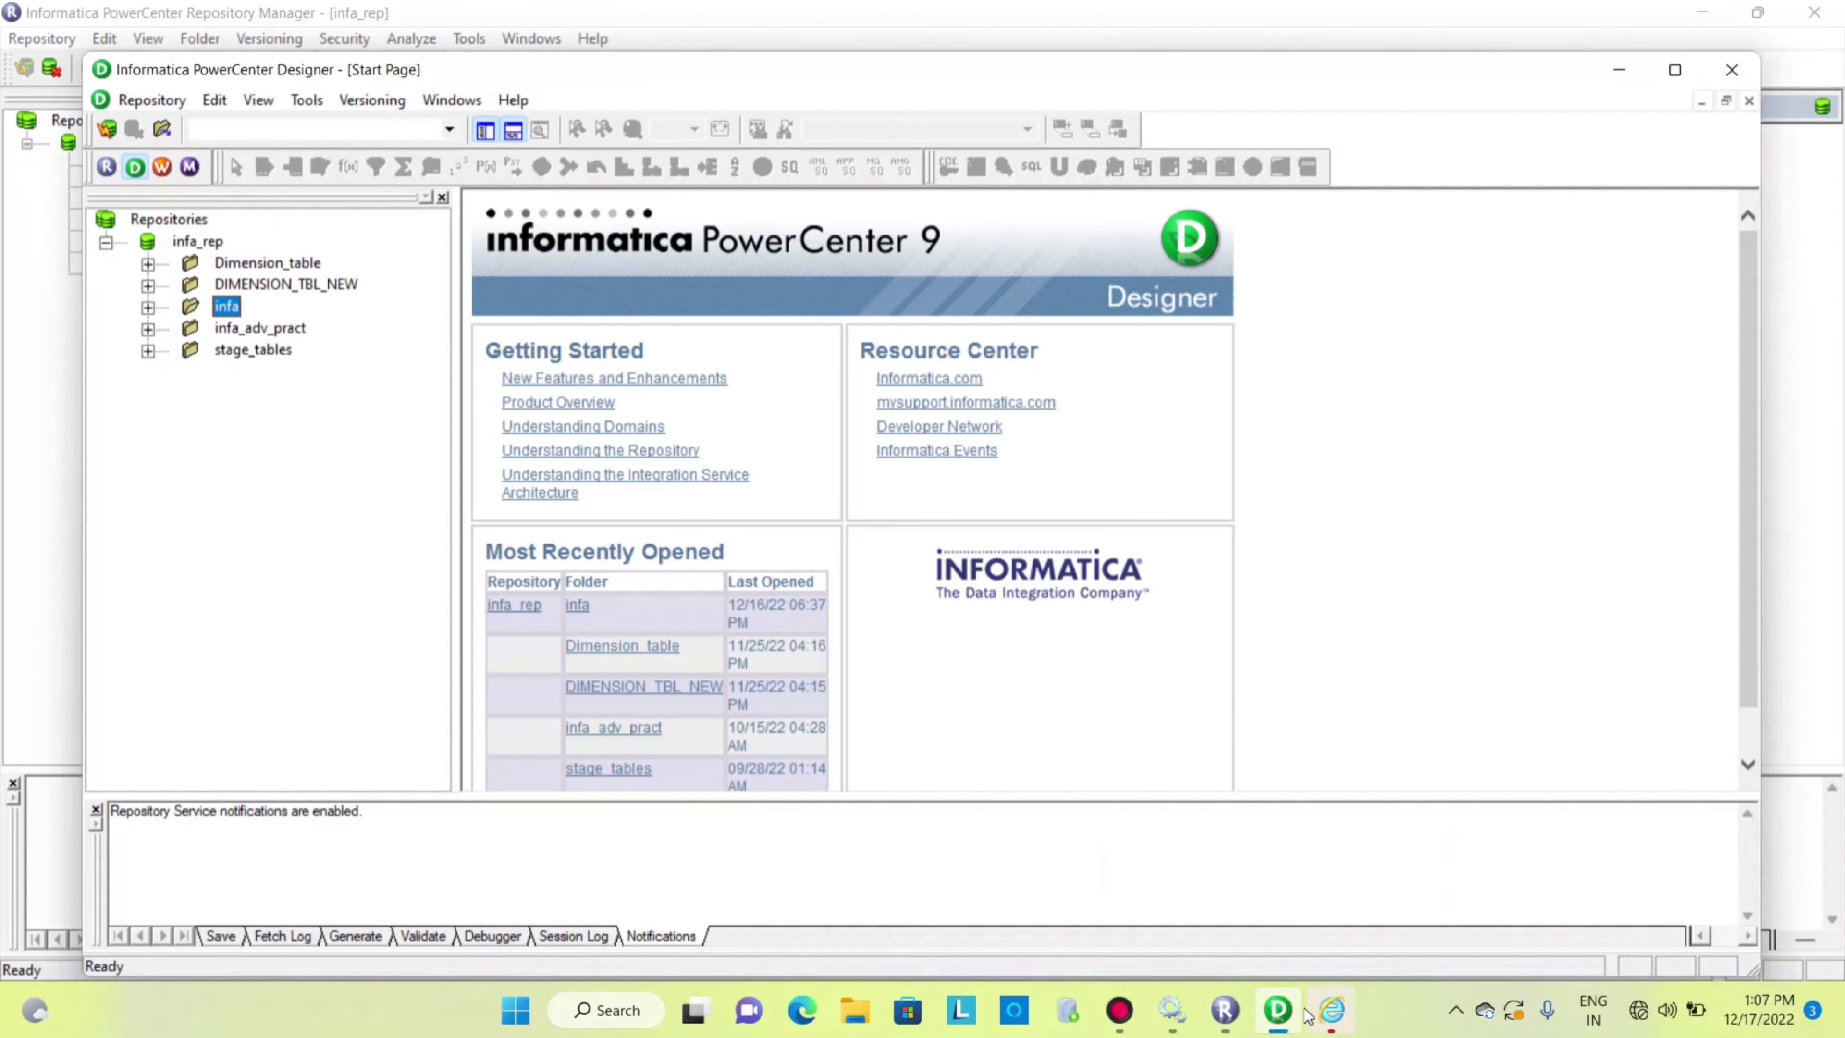
Step: Open the infa folder in the Designer workspace and maximize the Designer window
right_click(229, 309)
click(278, 445)
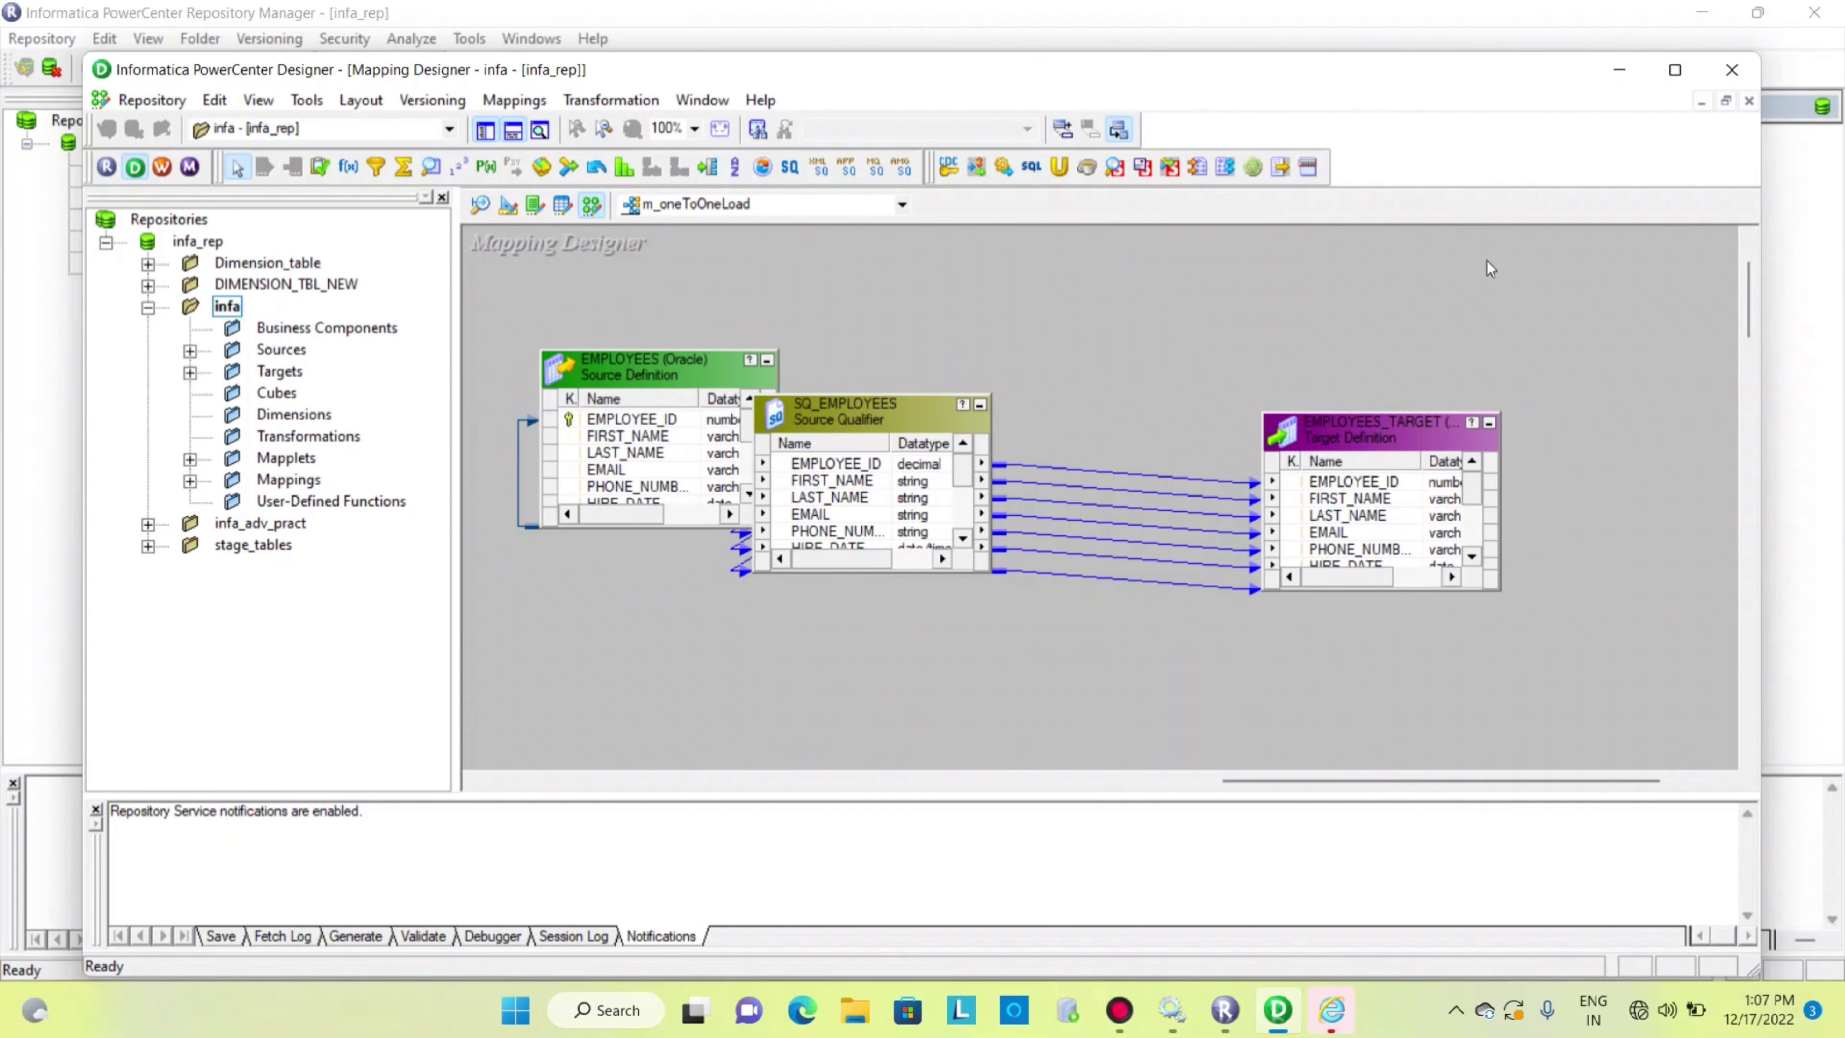
click(1678, 70)
Step: Examine the FlatFile and oracle source definitions stored in the infa folder
click(108, 289)
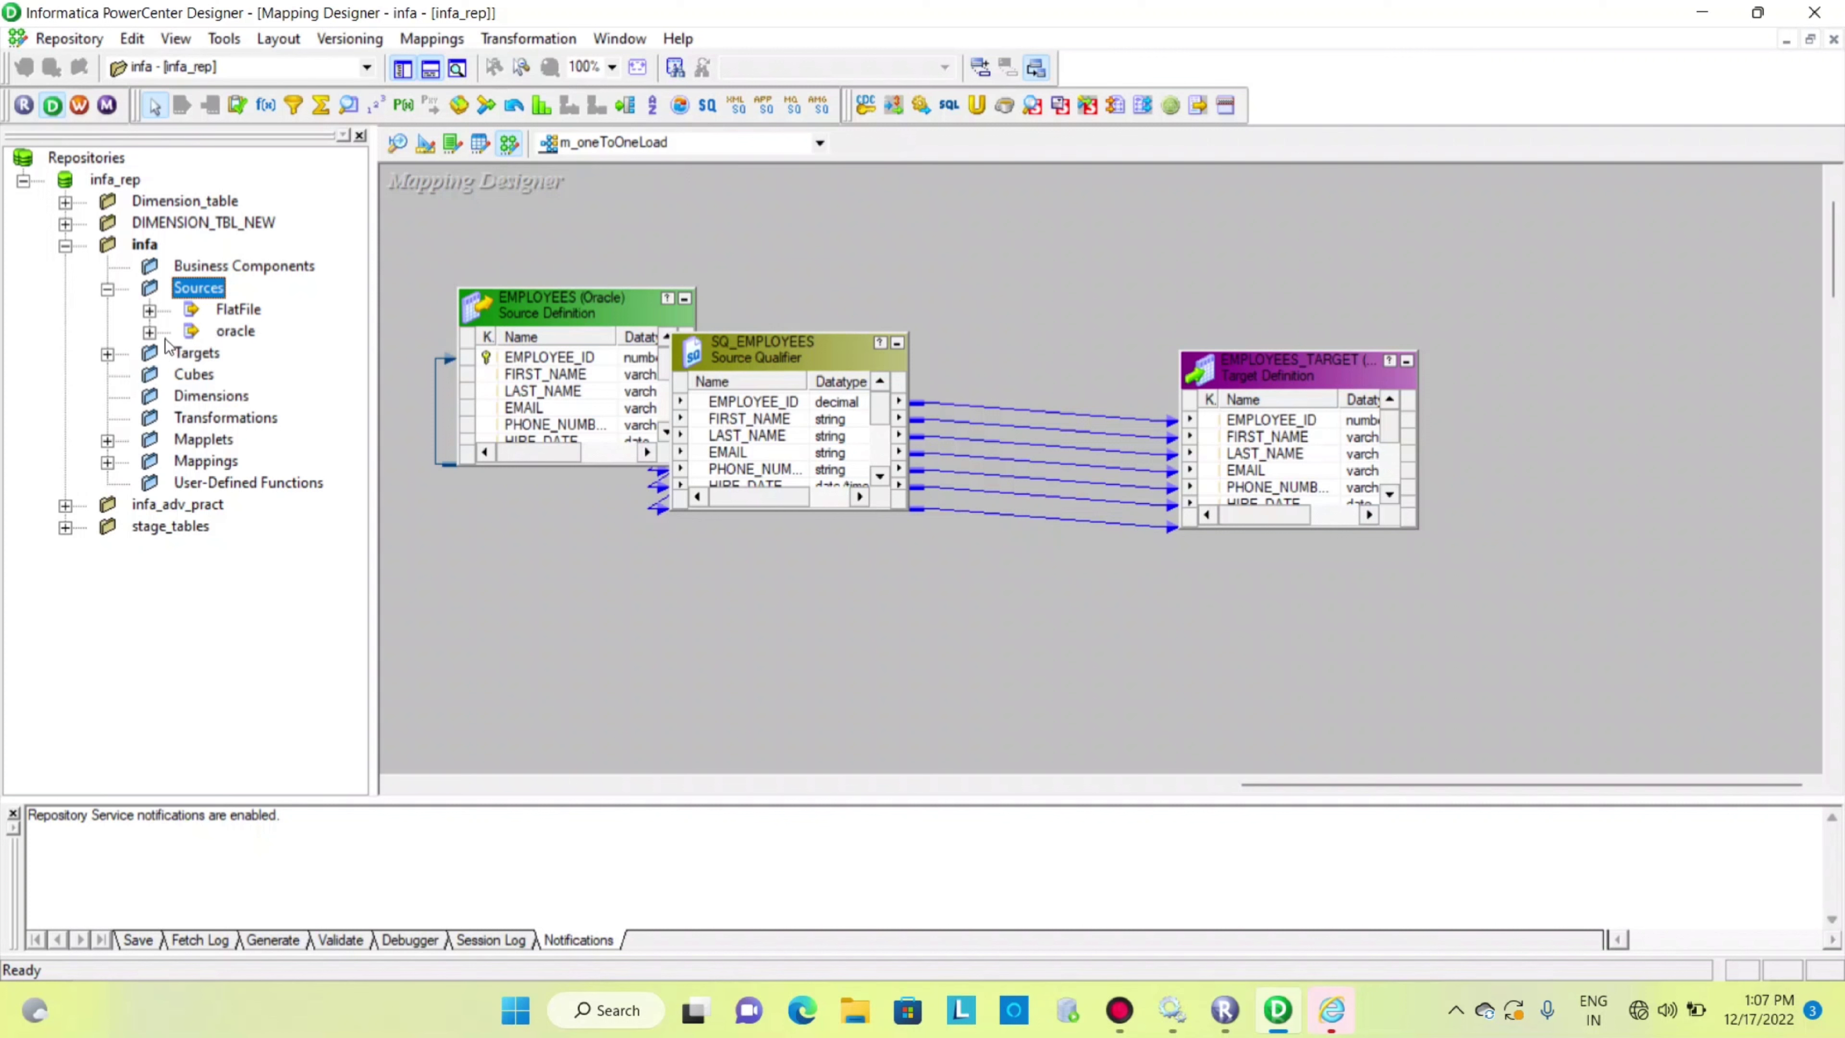
click(240, 313)
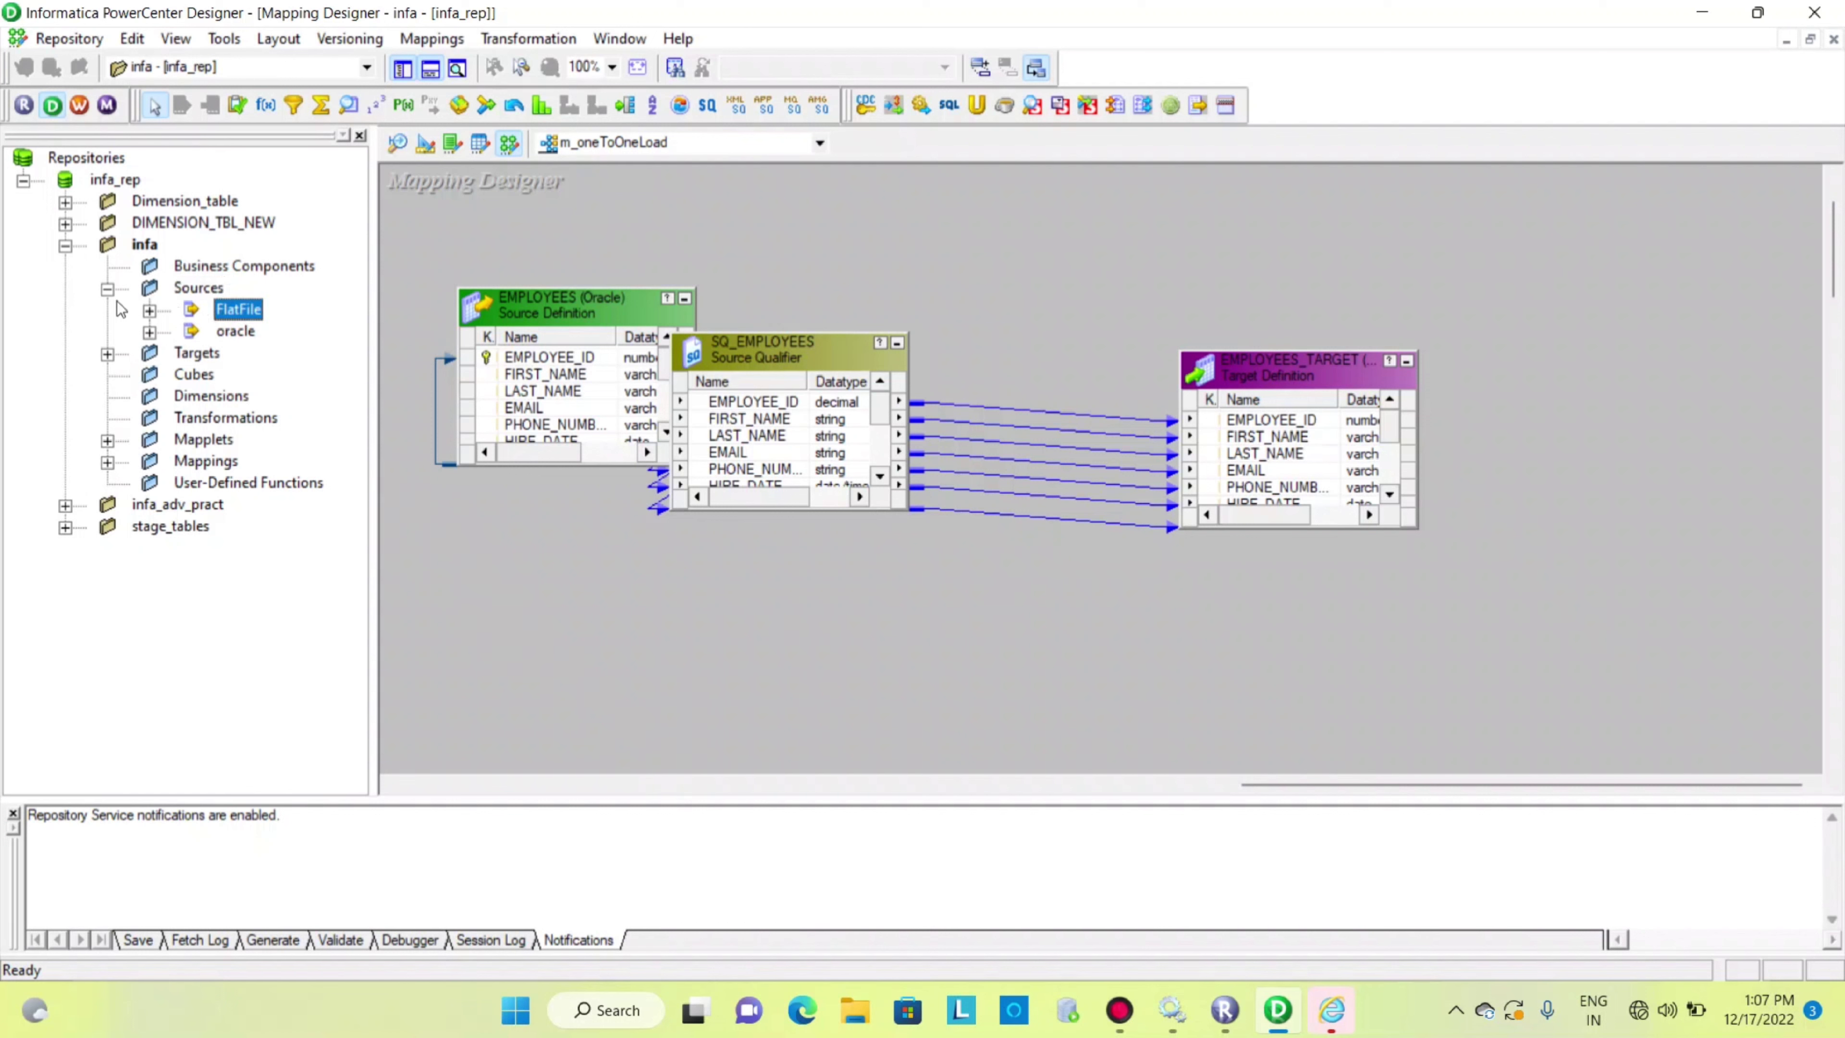
click(149, 311)
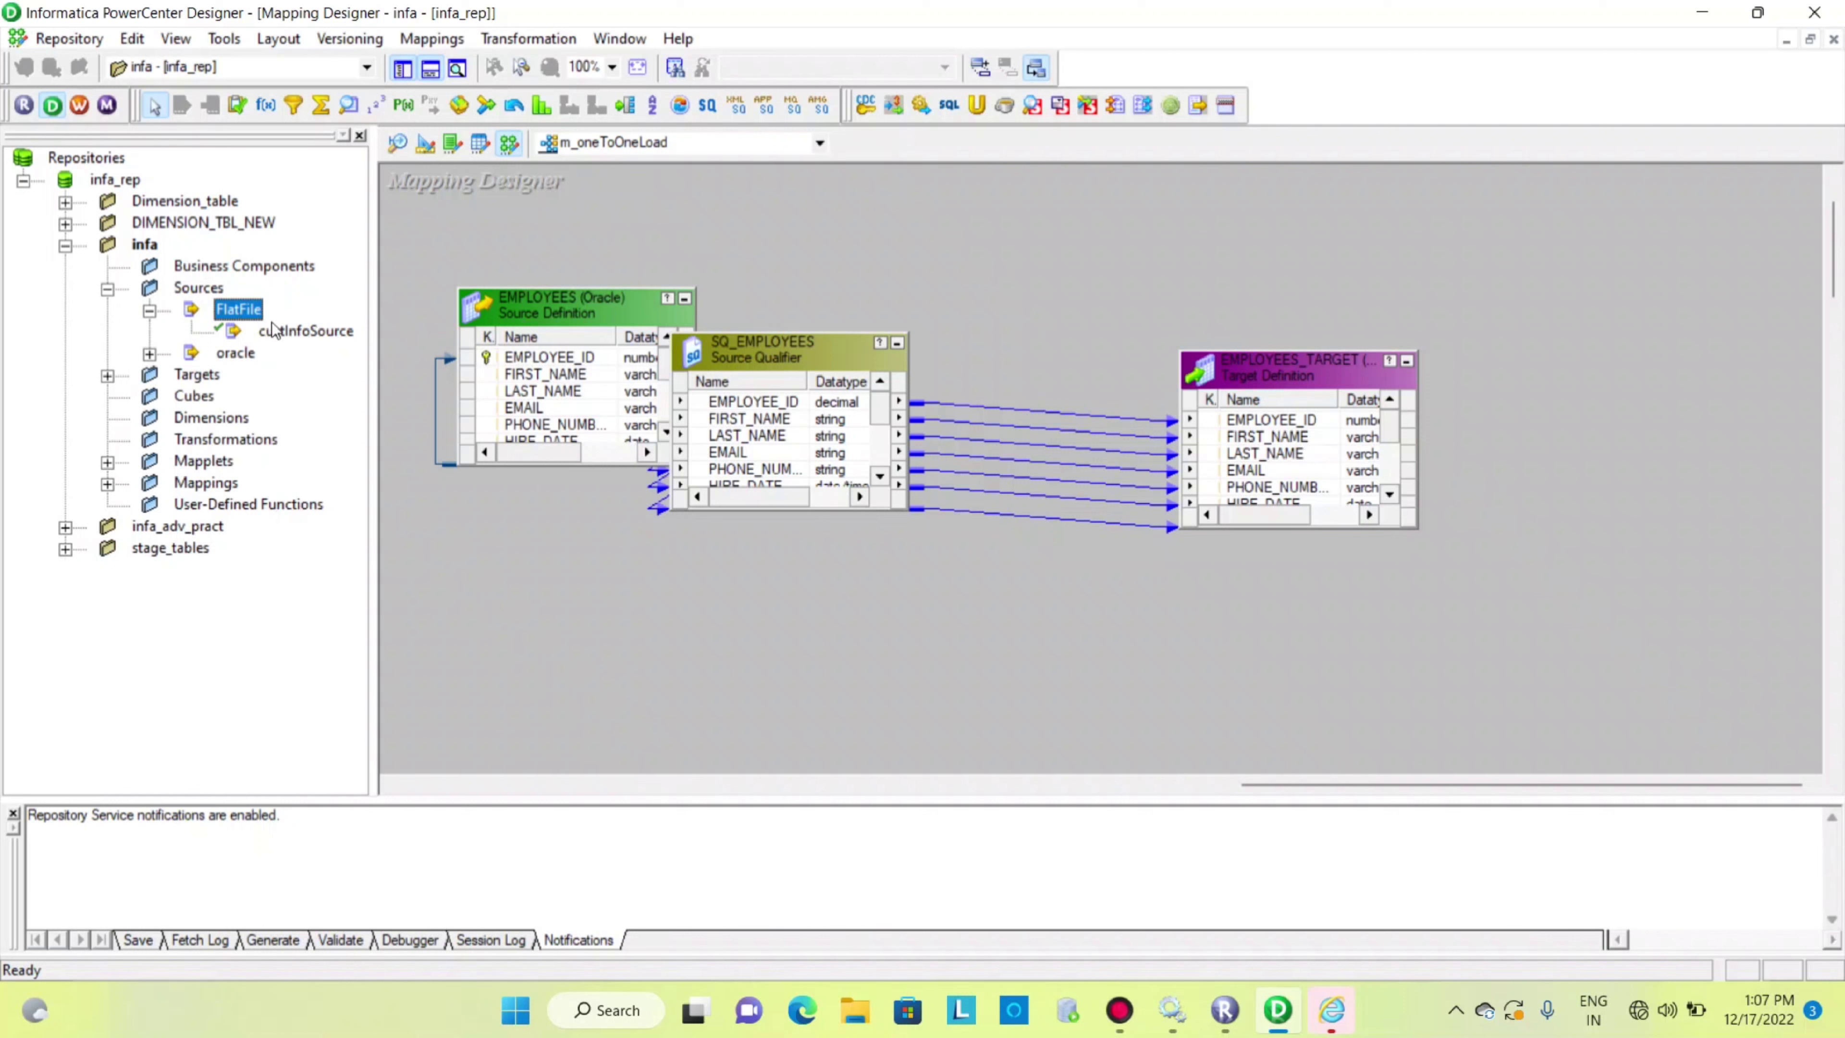
click(150, 310)
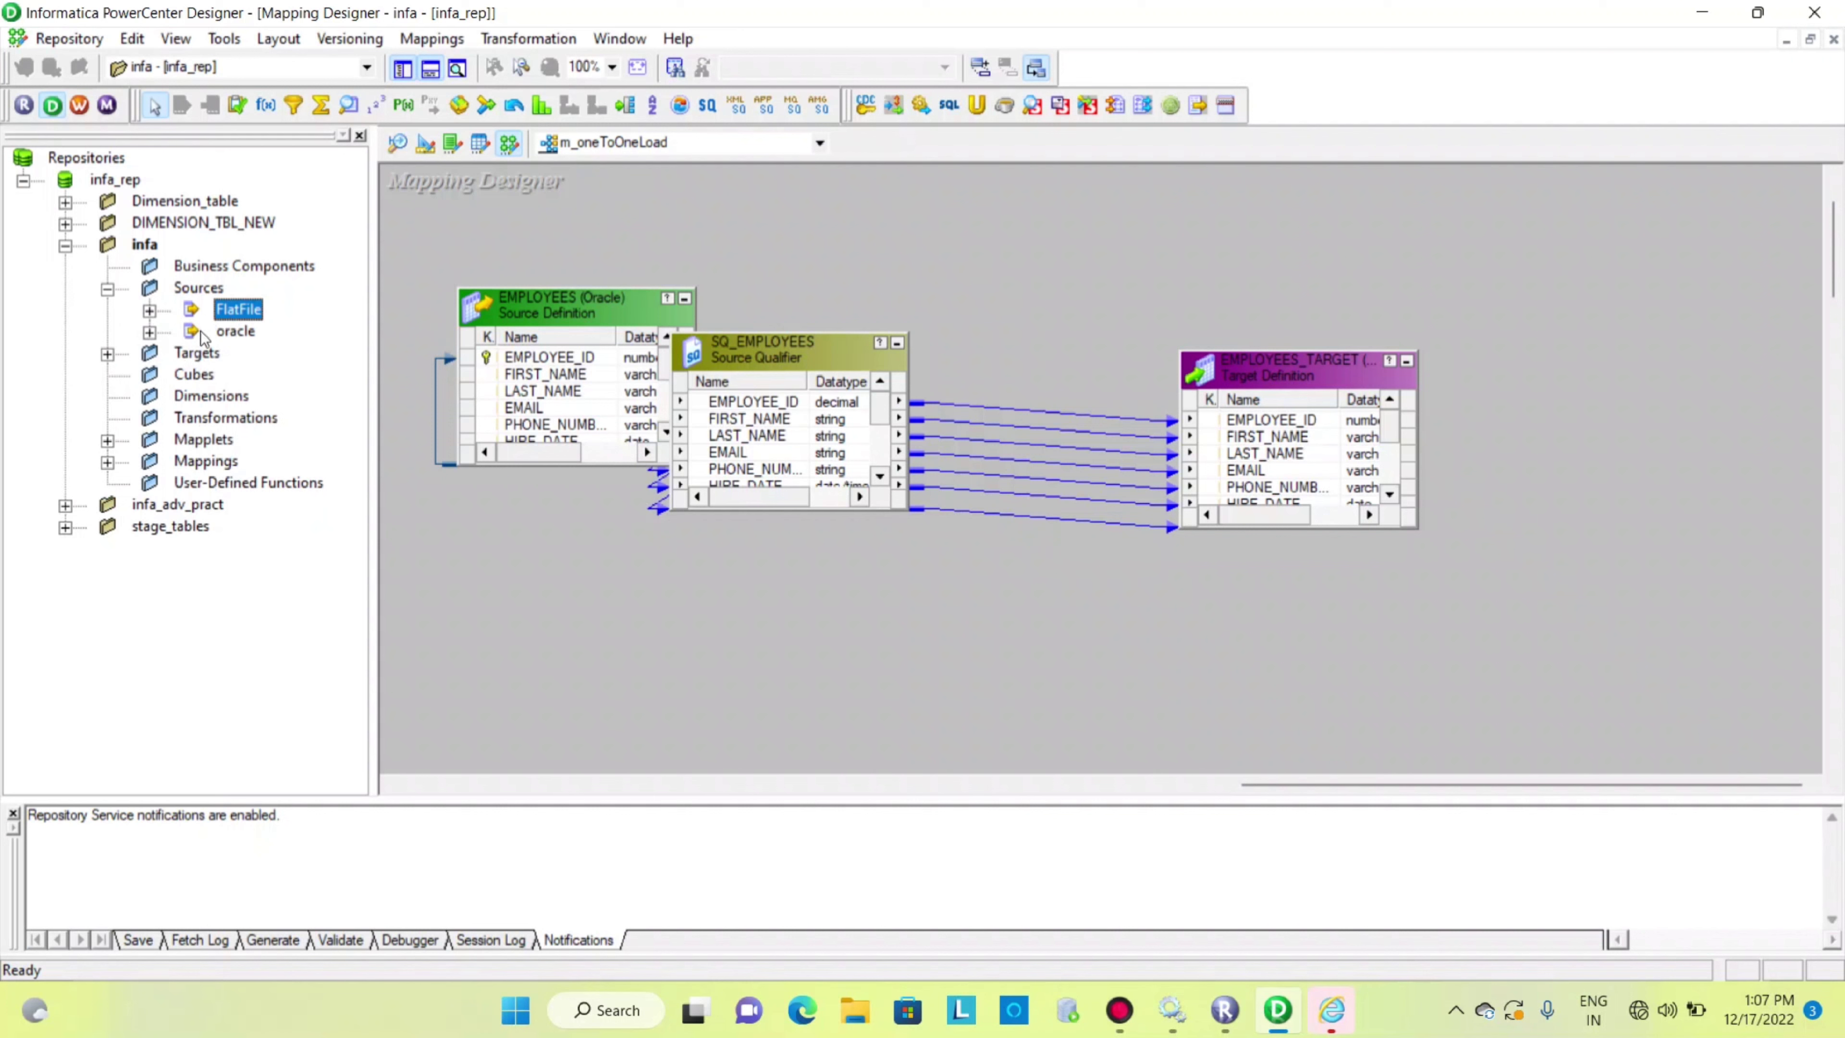
click(151, 333)
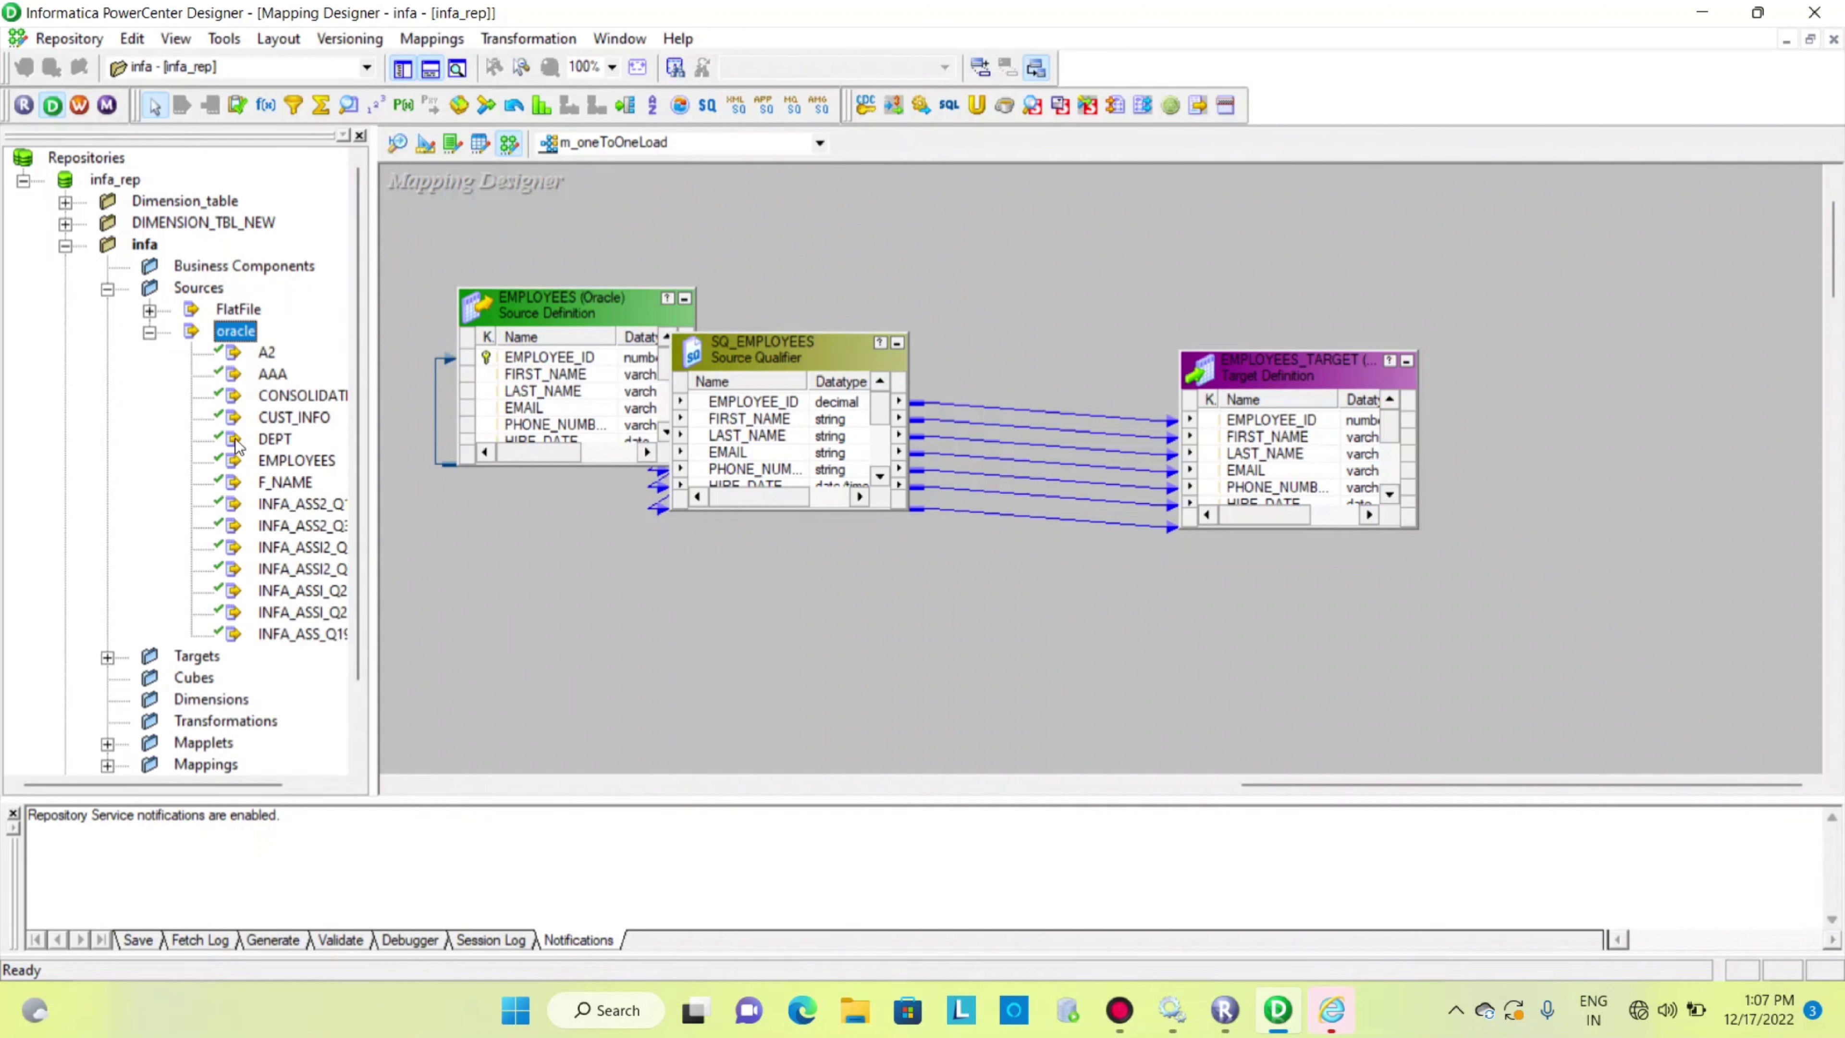
click(150, 333)
click(107, 289)
Step: Review the target definitions and the mappings stored in the infa folder
click(107, 310)
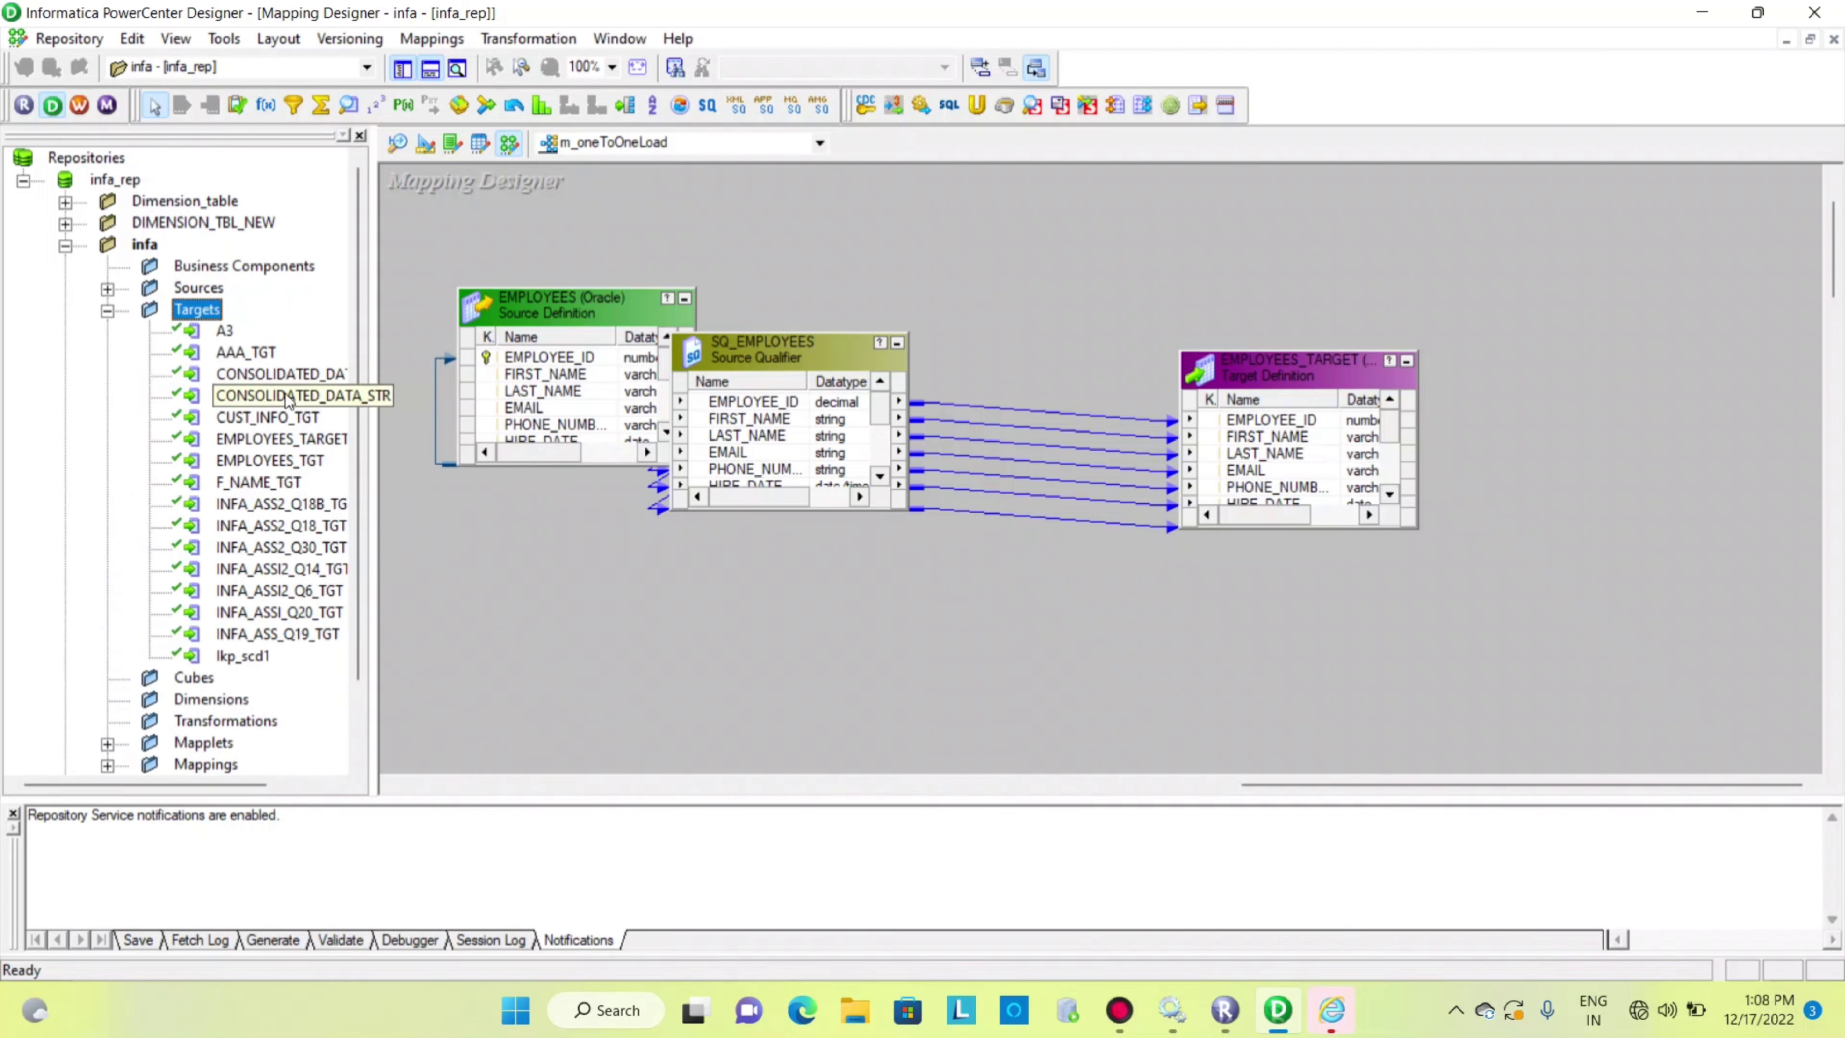
click(108, 312)
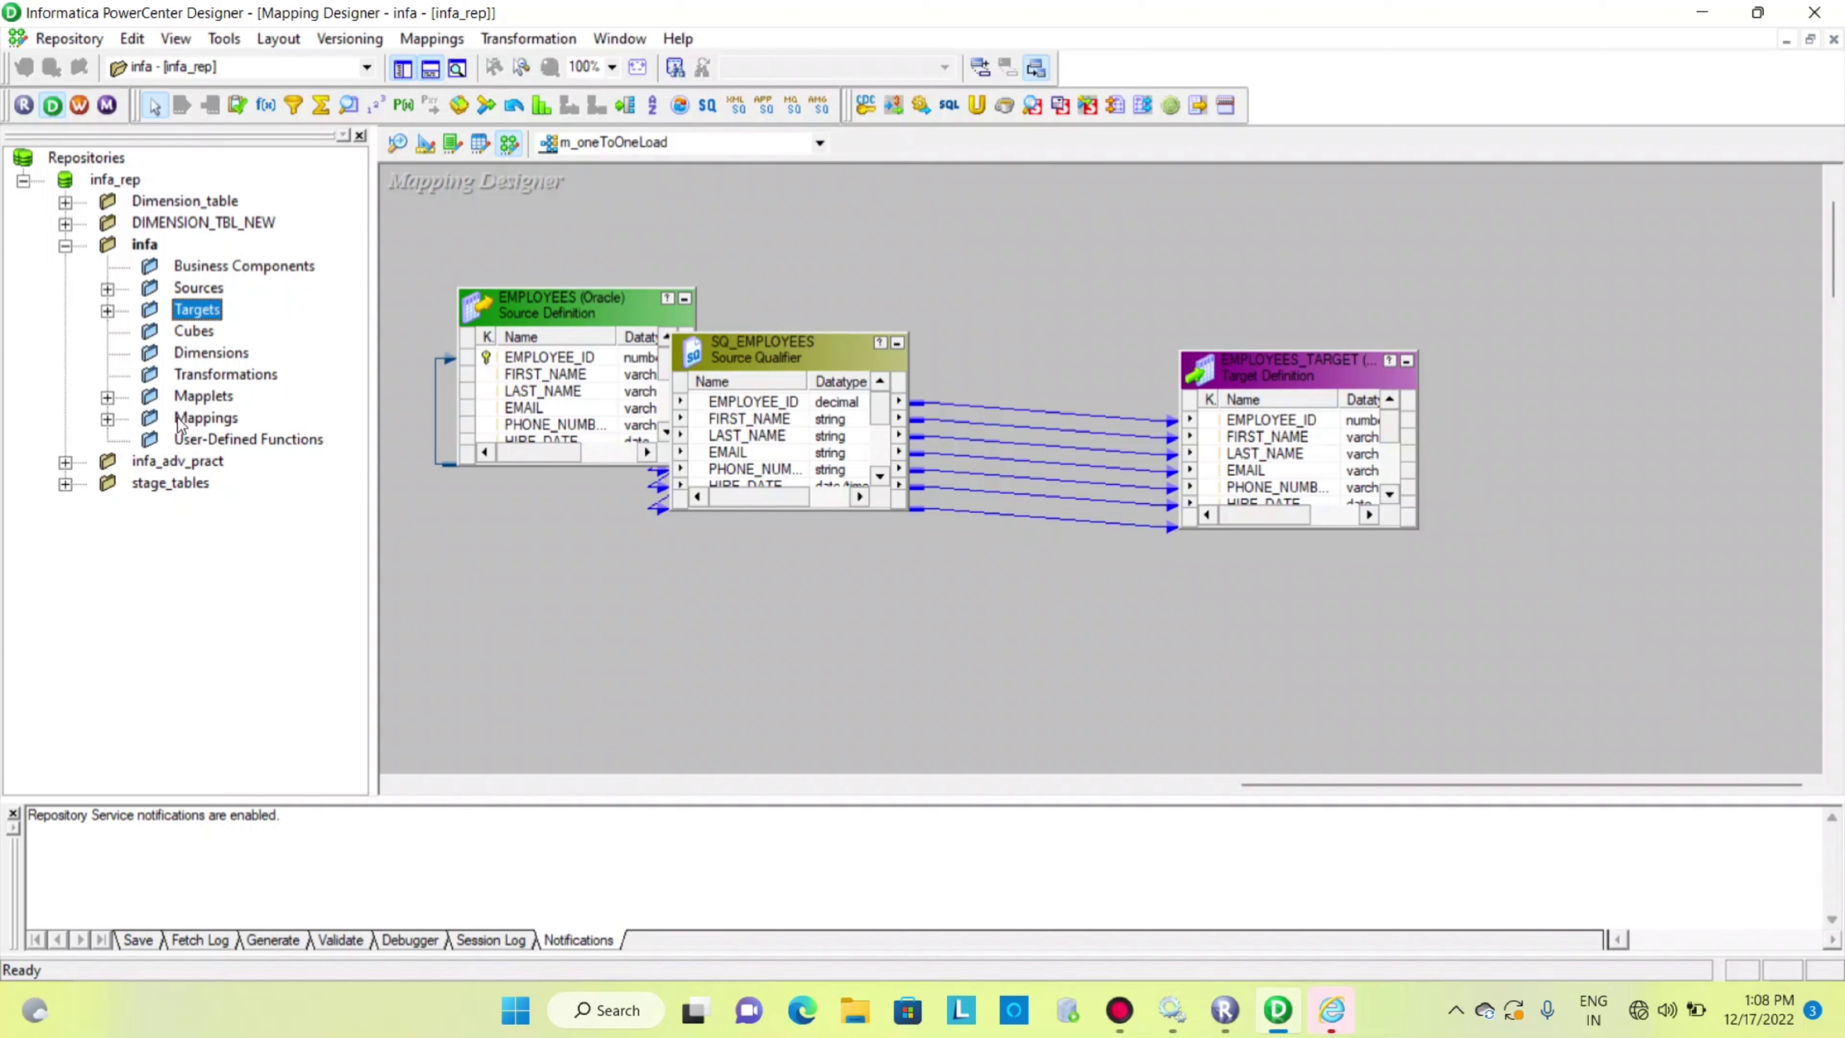
click(108, 419)
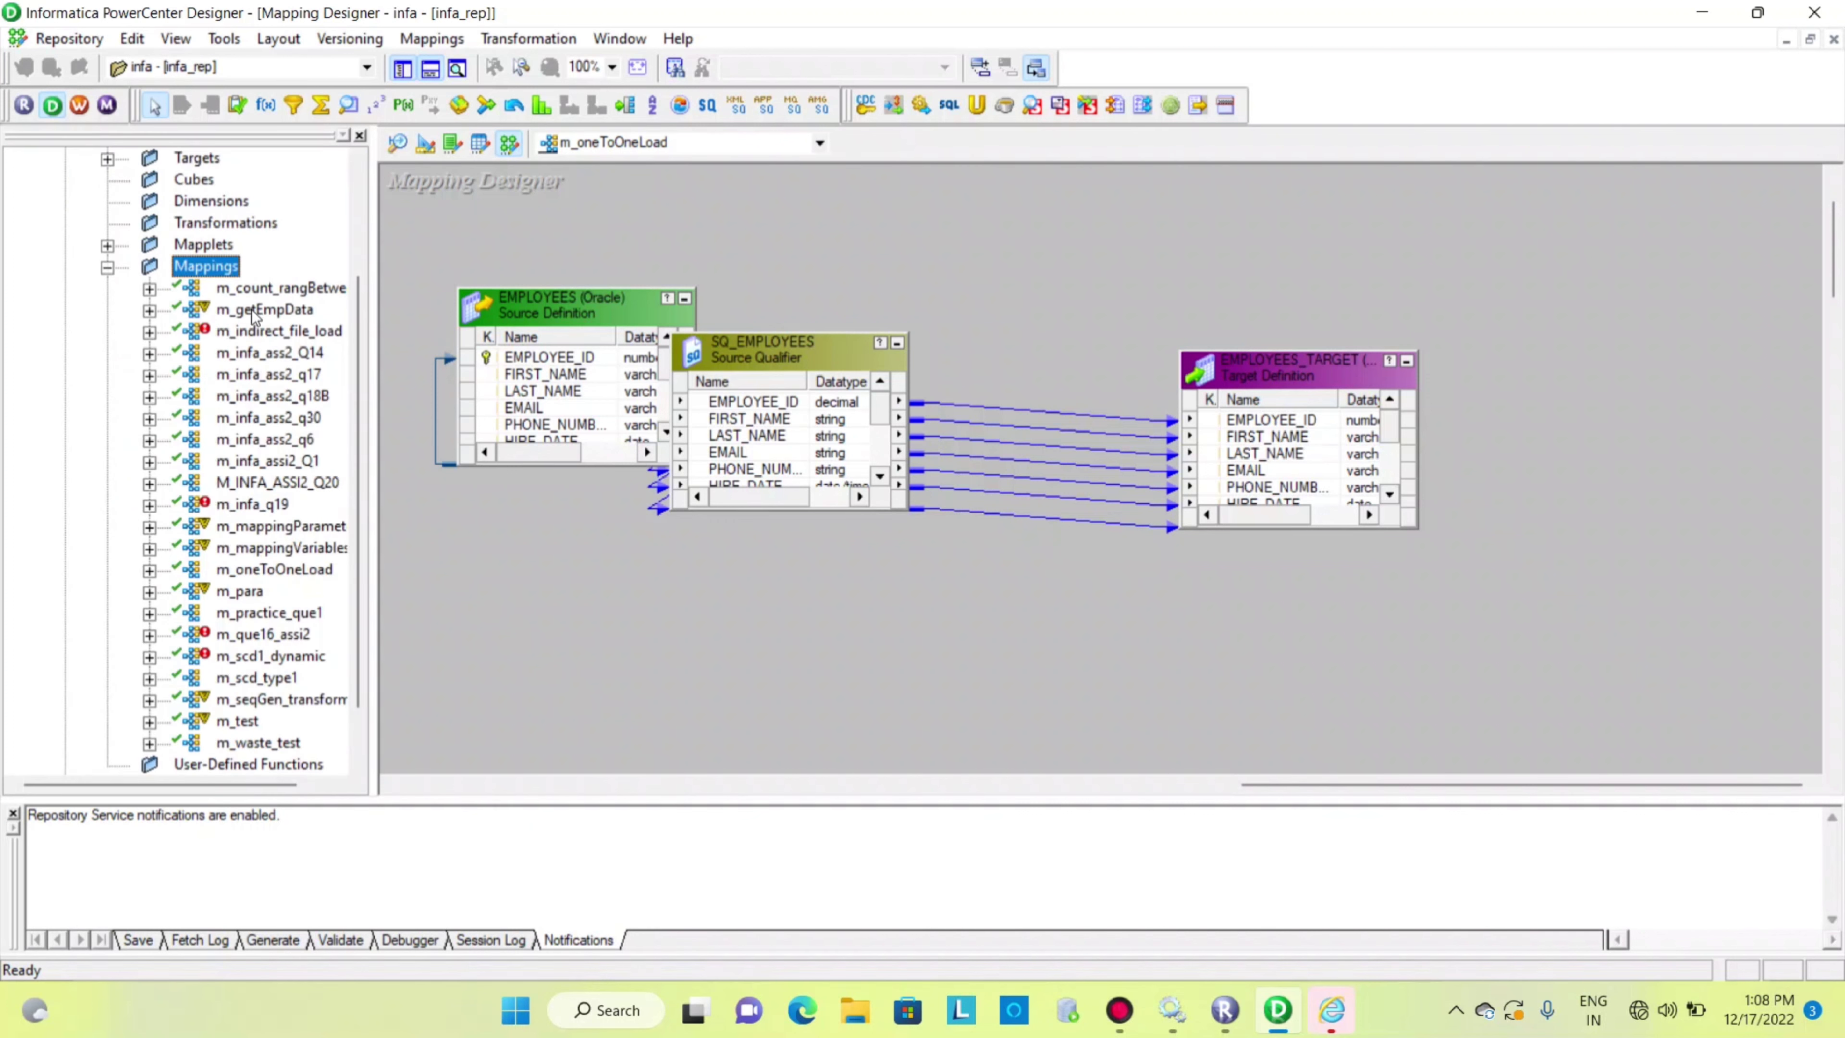
scroll(239, 397, down, 1)
scroll(234, 436, up, 2)
scroll(233, 441, up, 2)
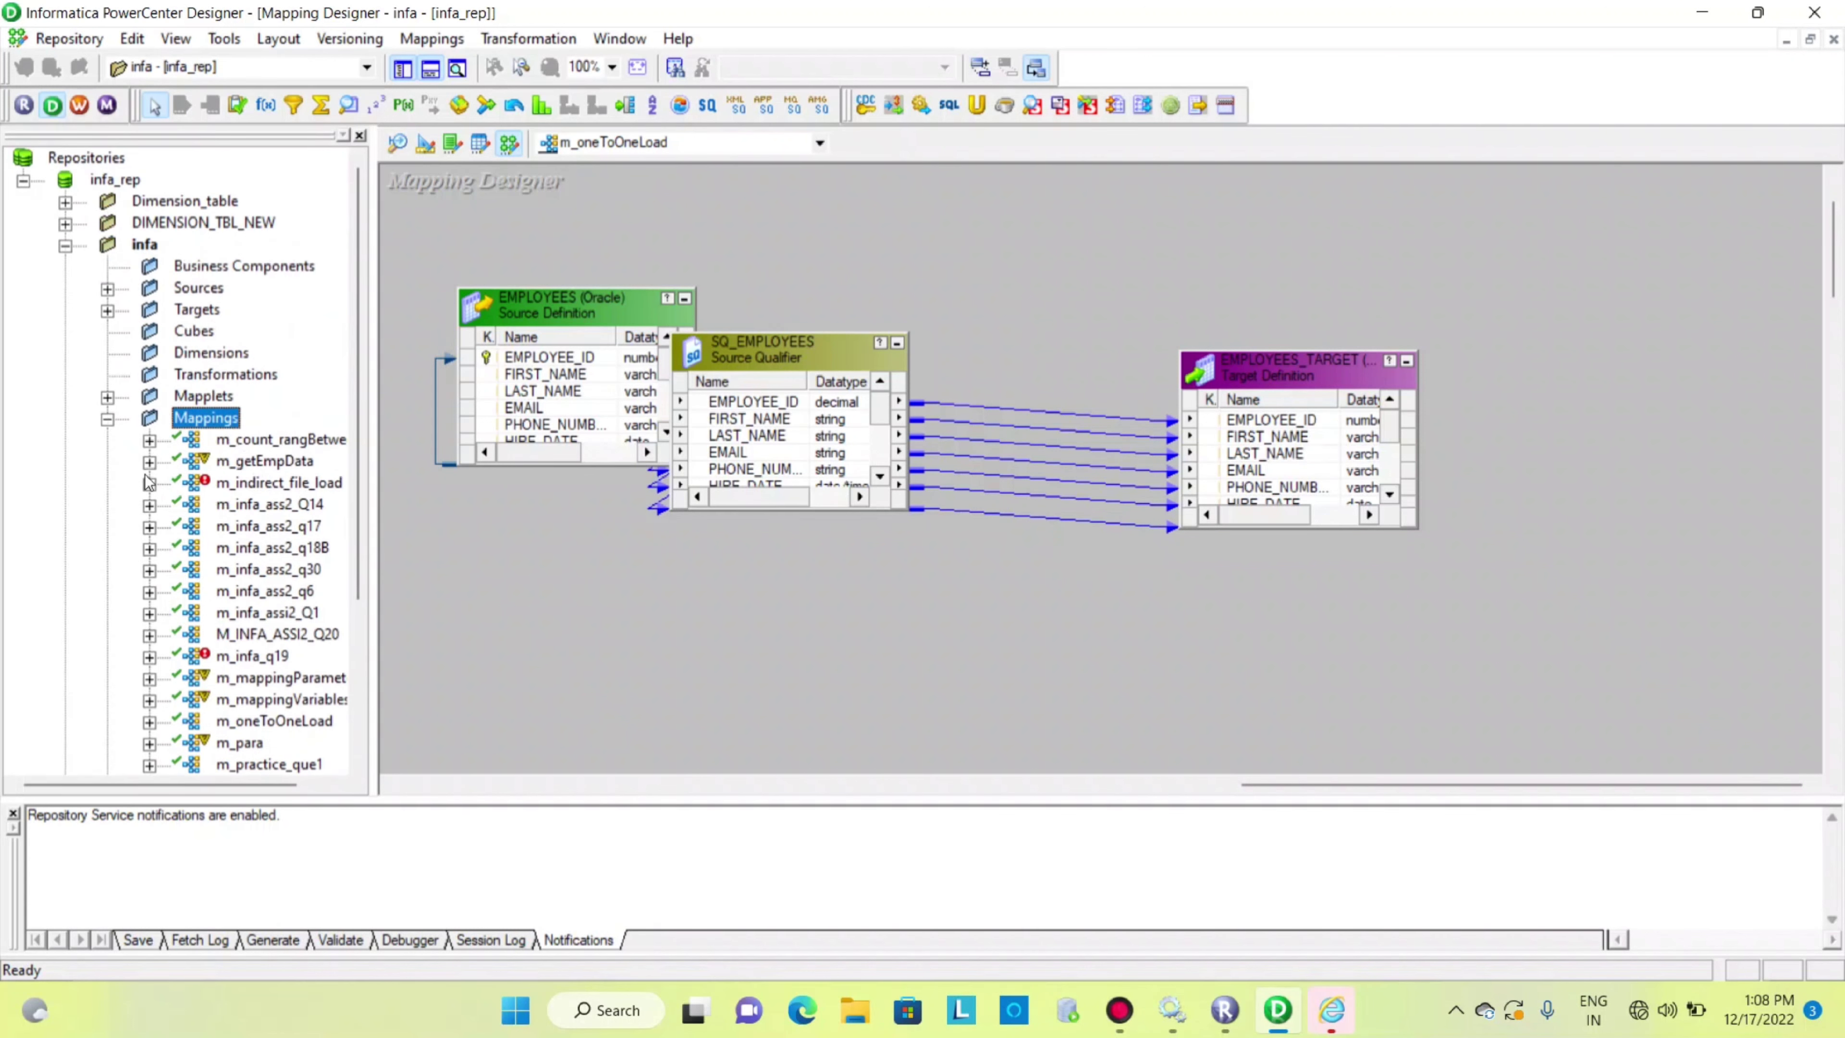
click(108, 419)
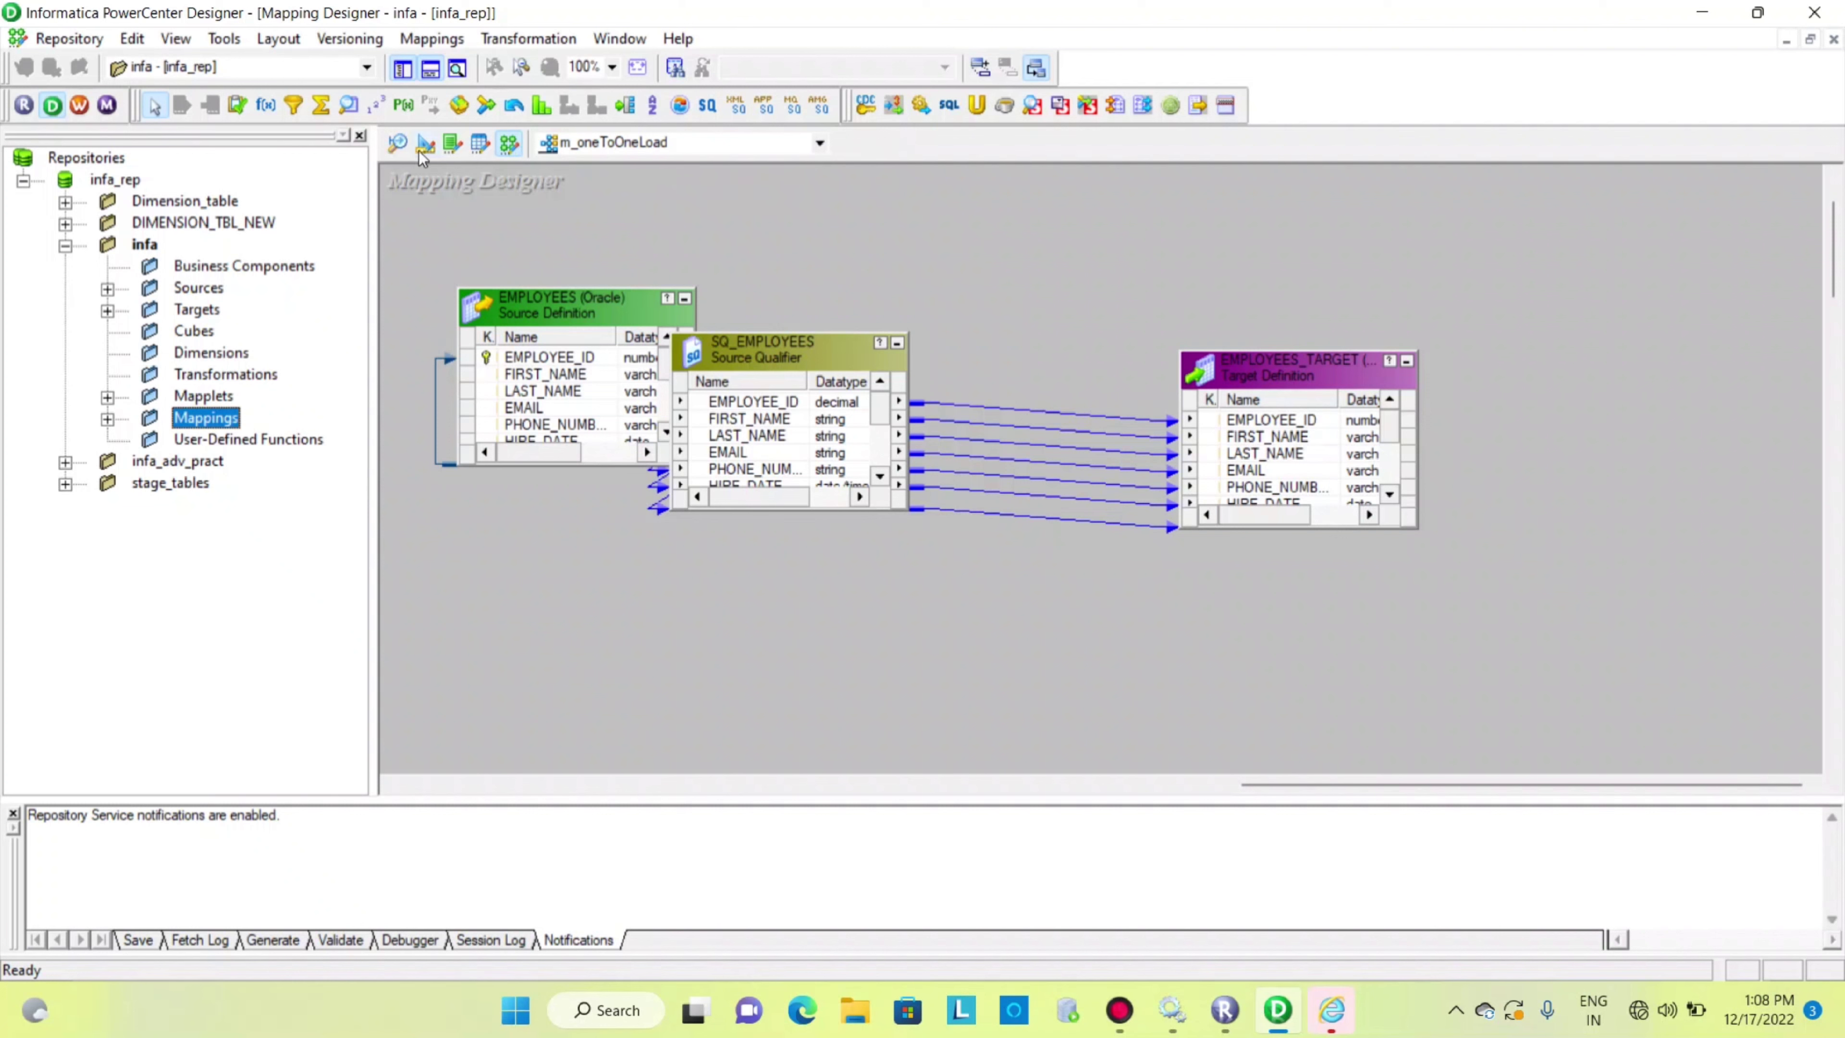
Step: Switch to the Source Analyzer and clear the AAA source definition from the workspace
click(399, 147)
right_click(464, 182)
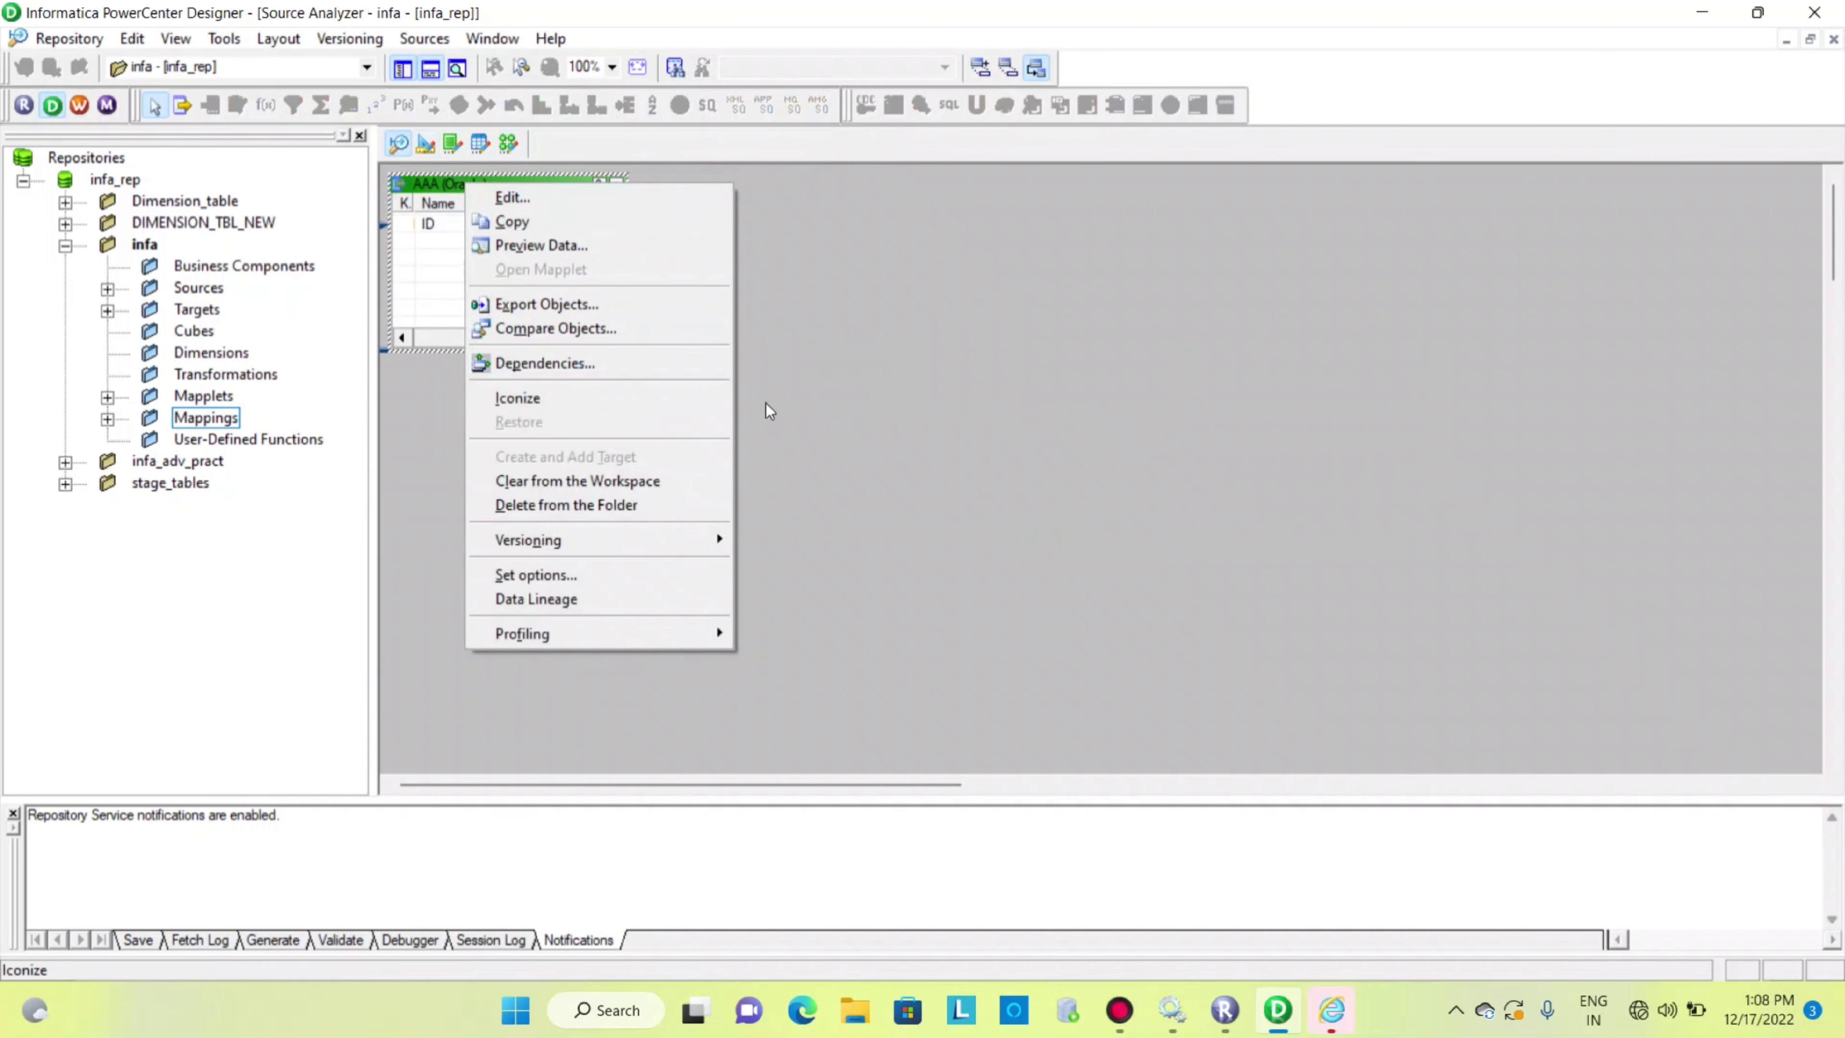
click(646, 483)
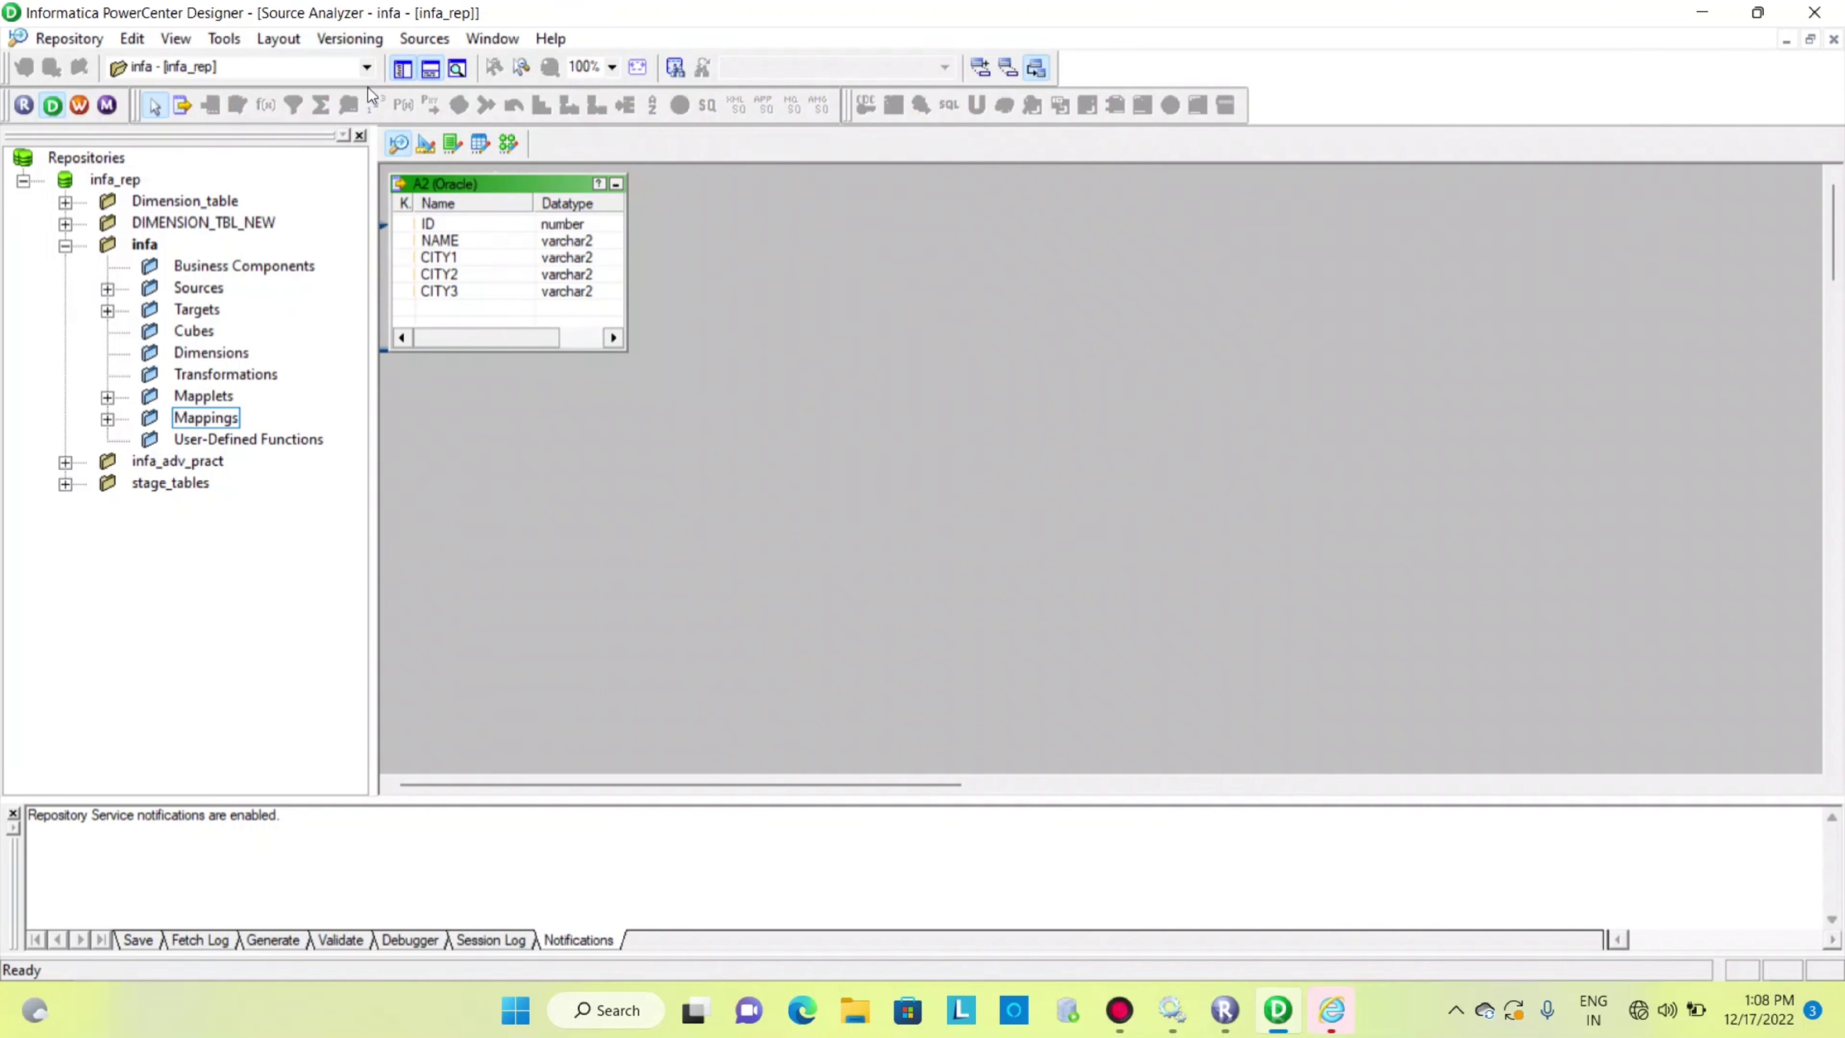
Step: Inspect the XML definition and flat file import dialogs for sources, including the Desktop location, and close both without importing
click(429, 42)
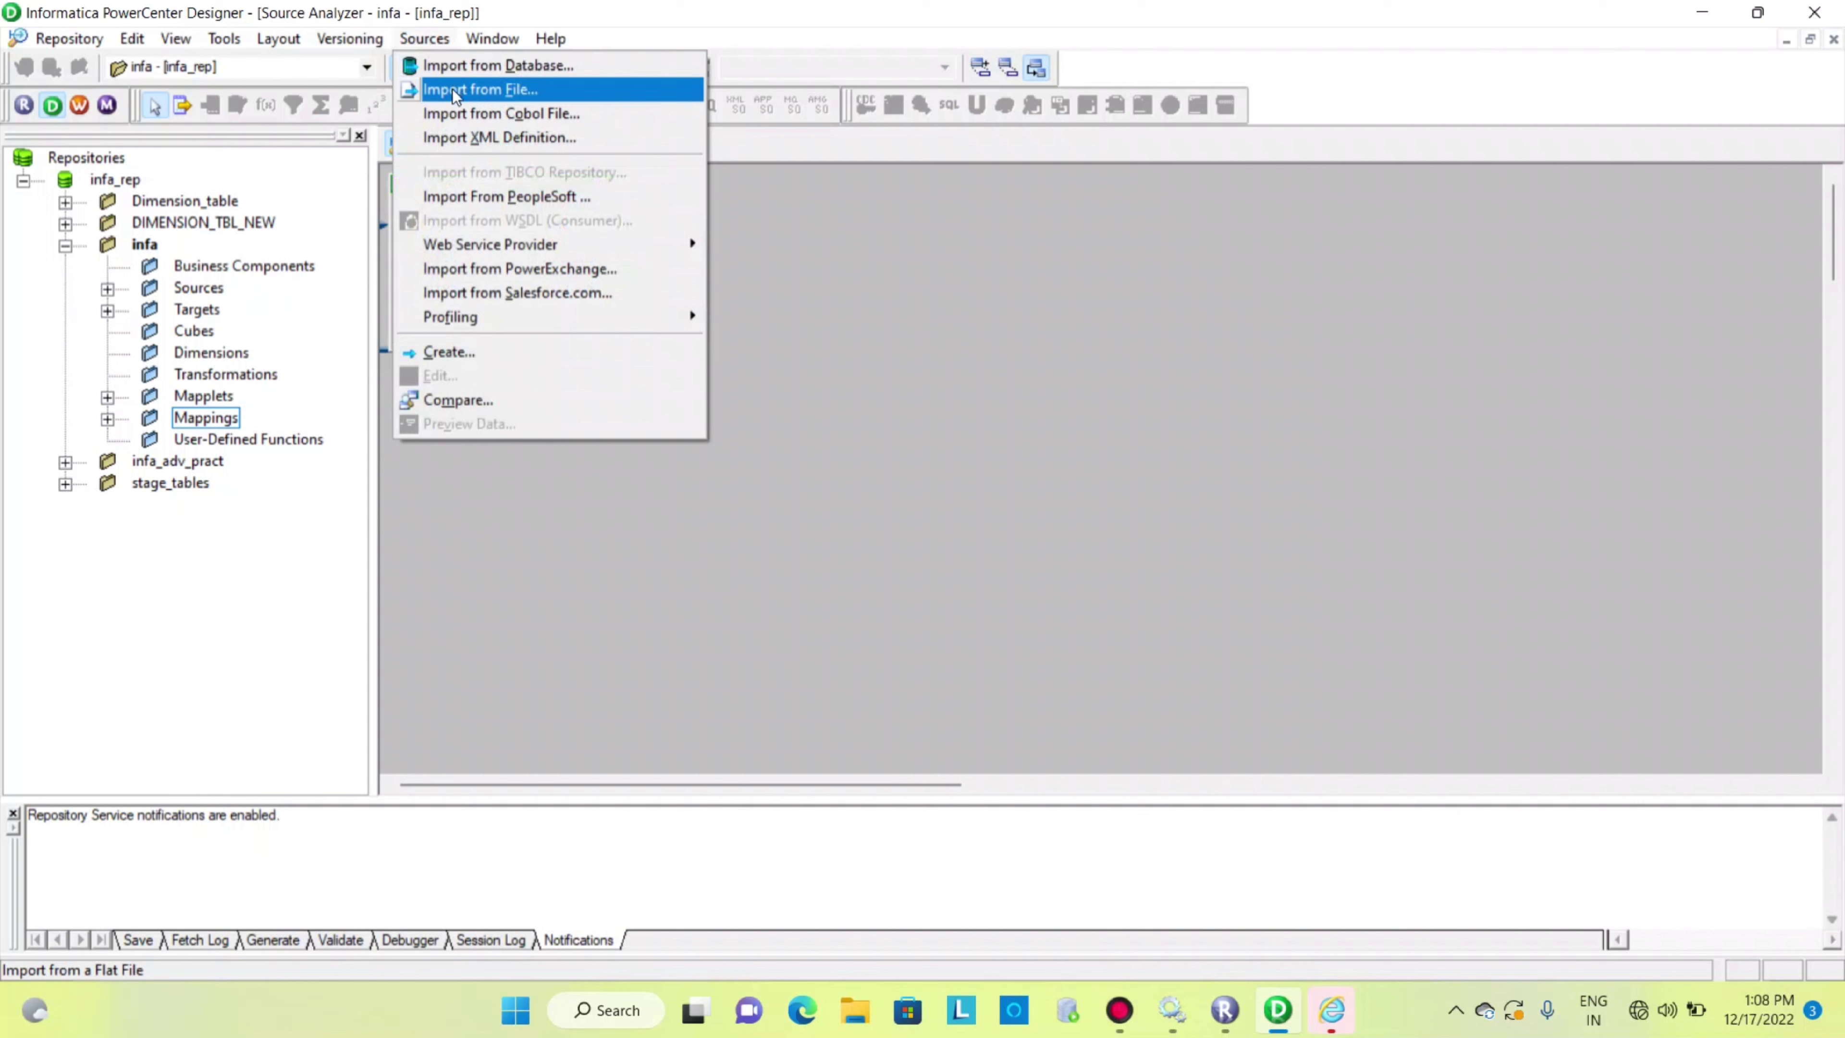
click(499, 136)
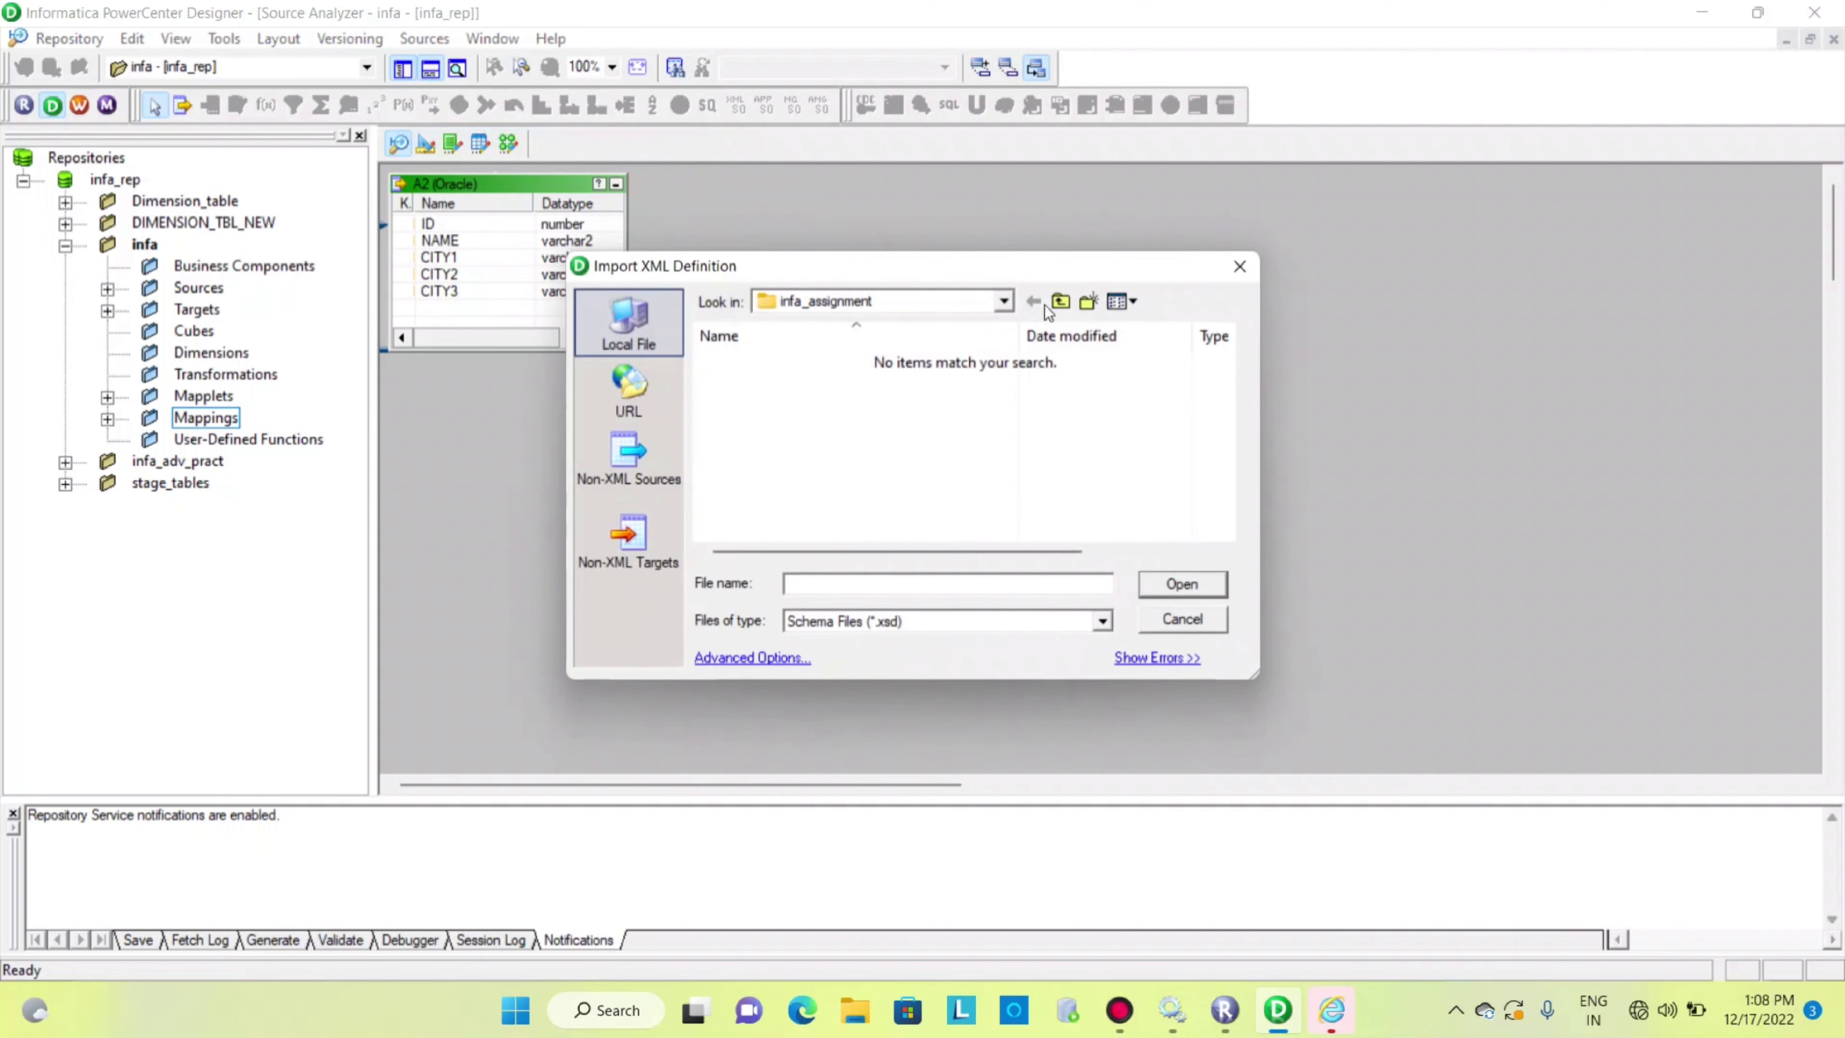
click(1241, 268)
click(407, 39)
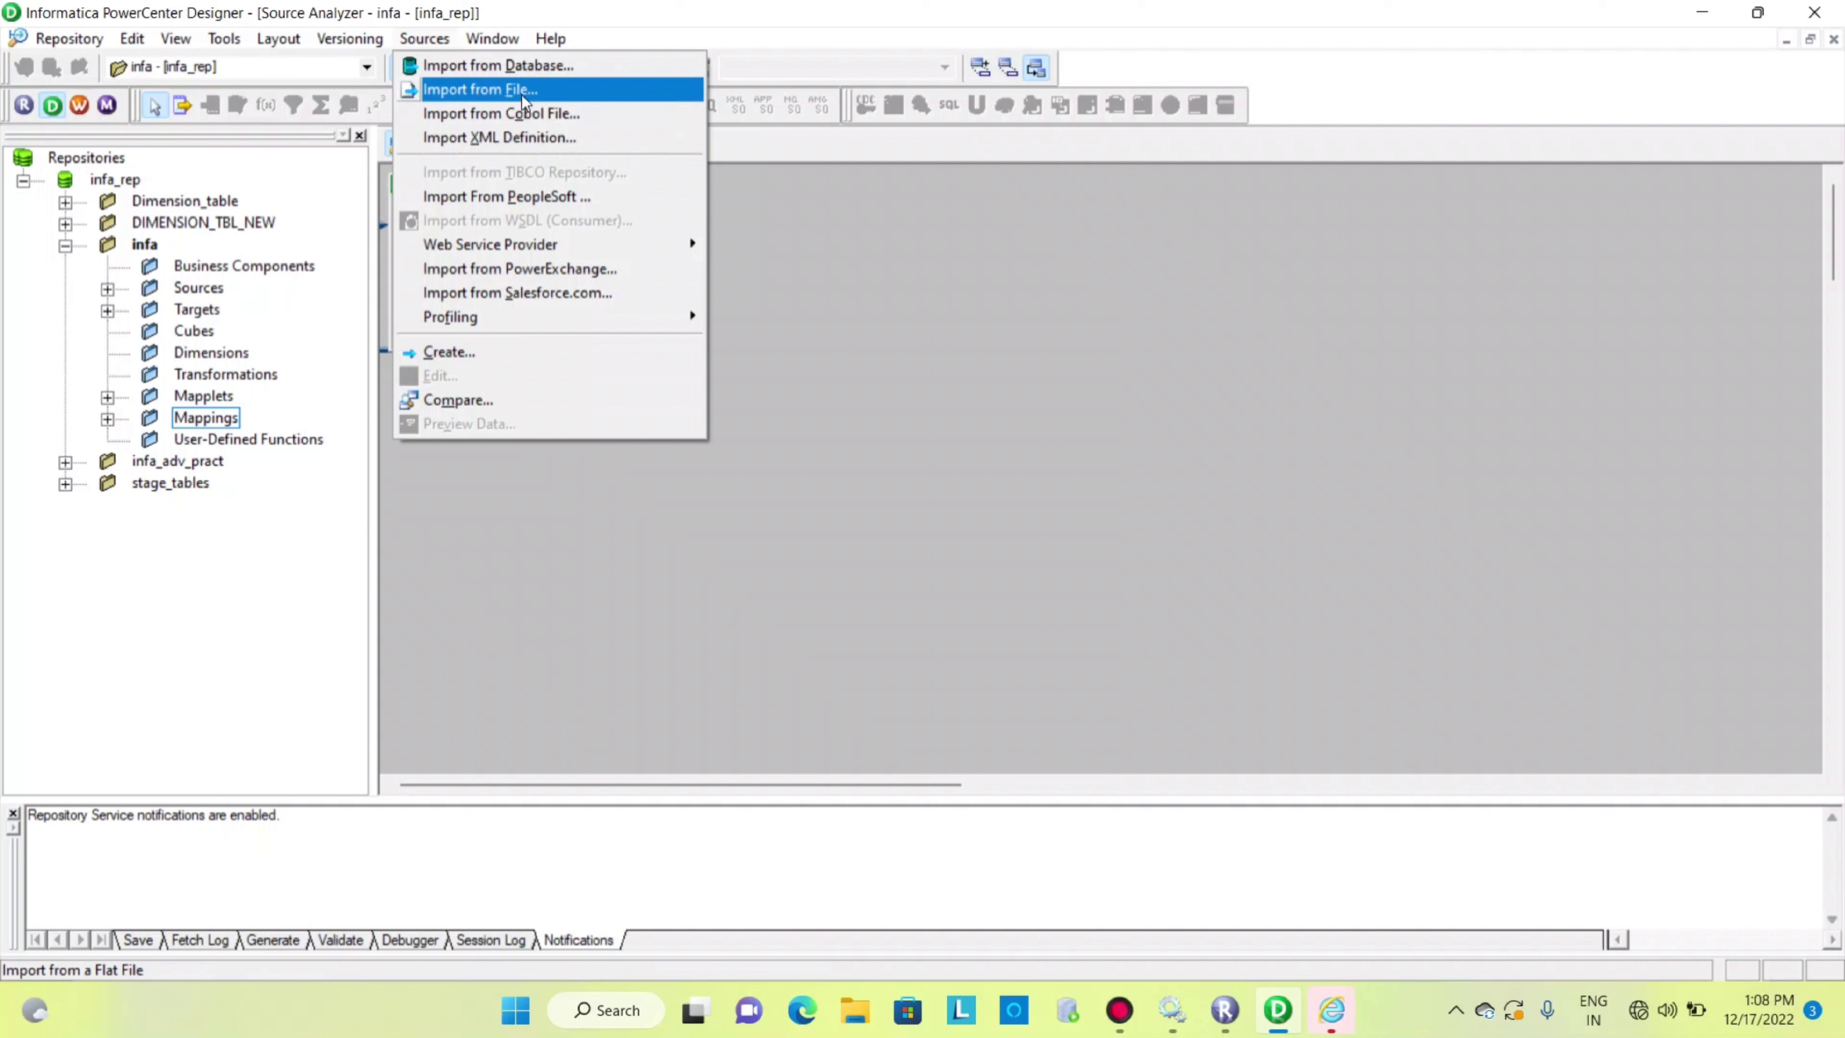
click(448, 87)
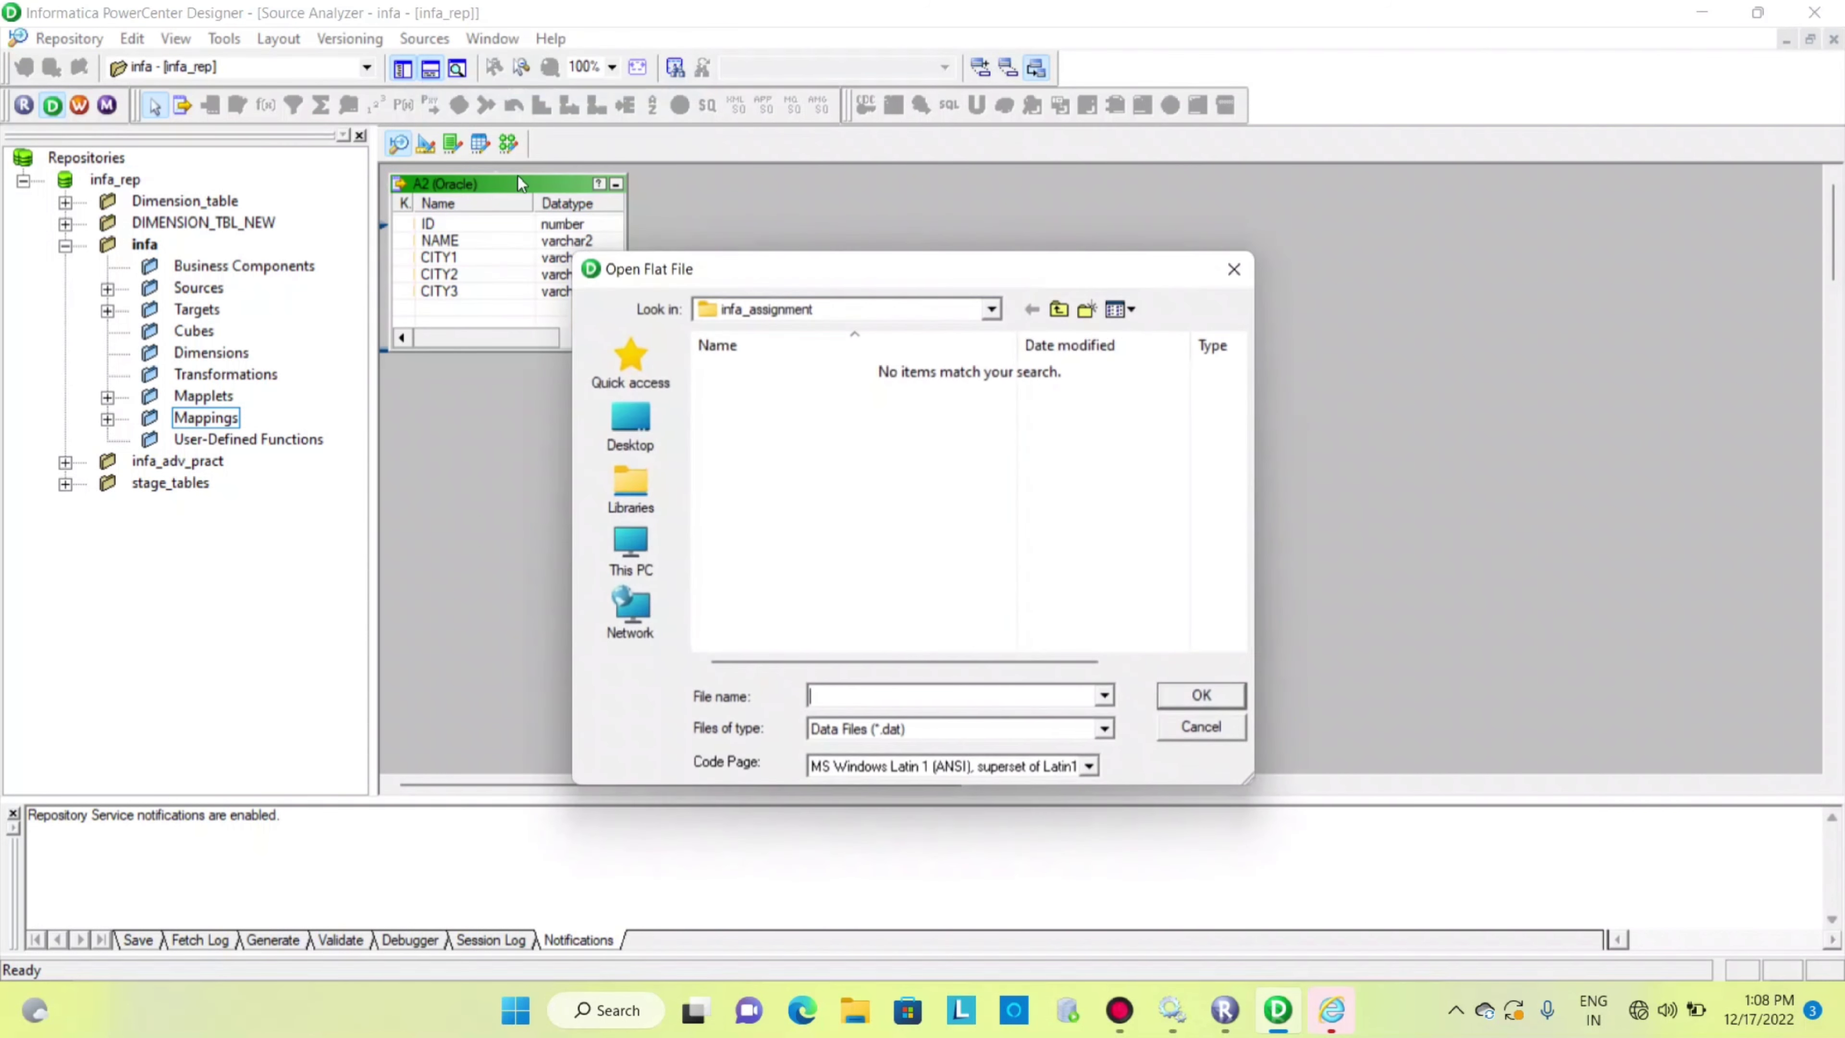
click(632, 427)
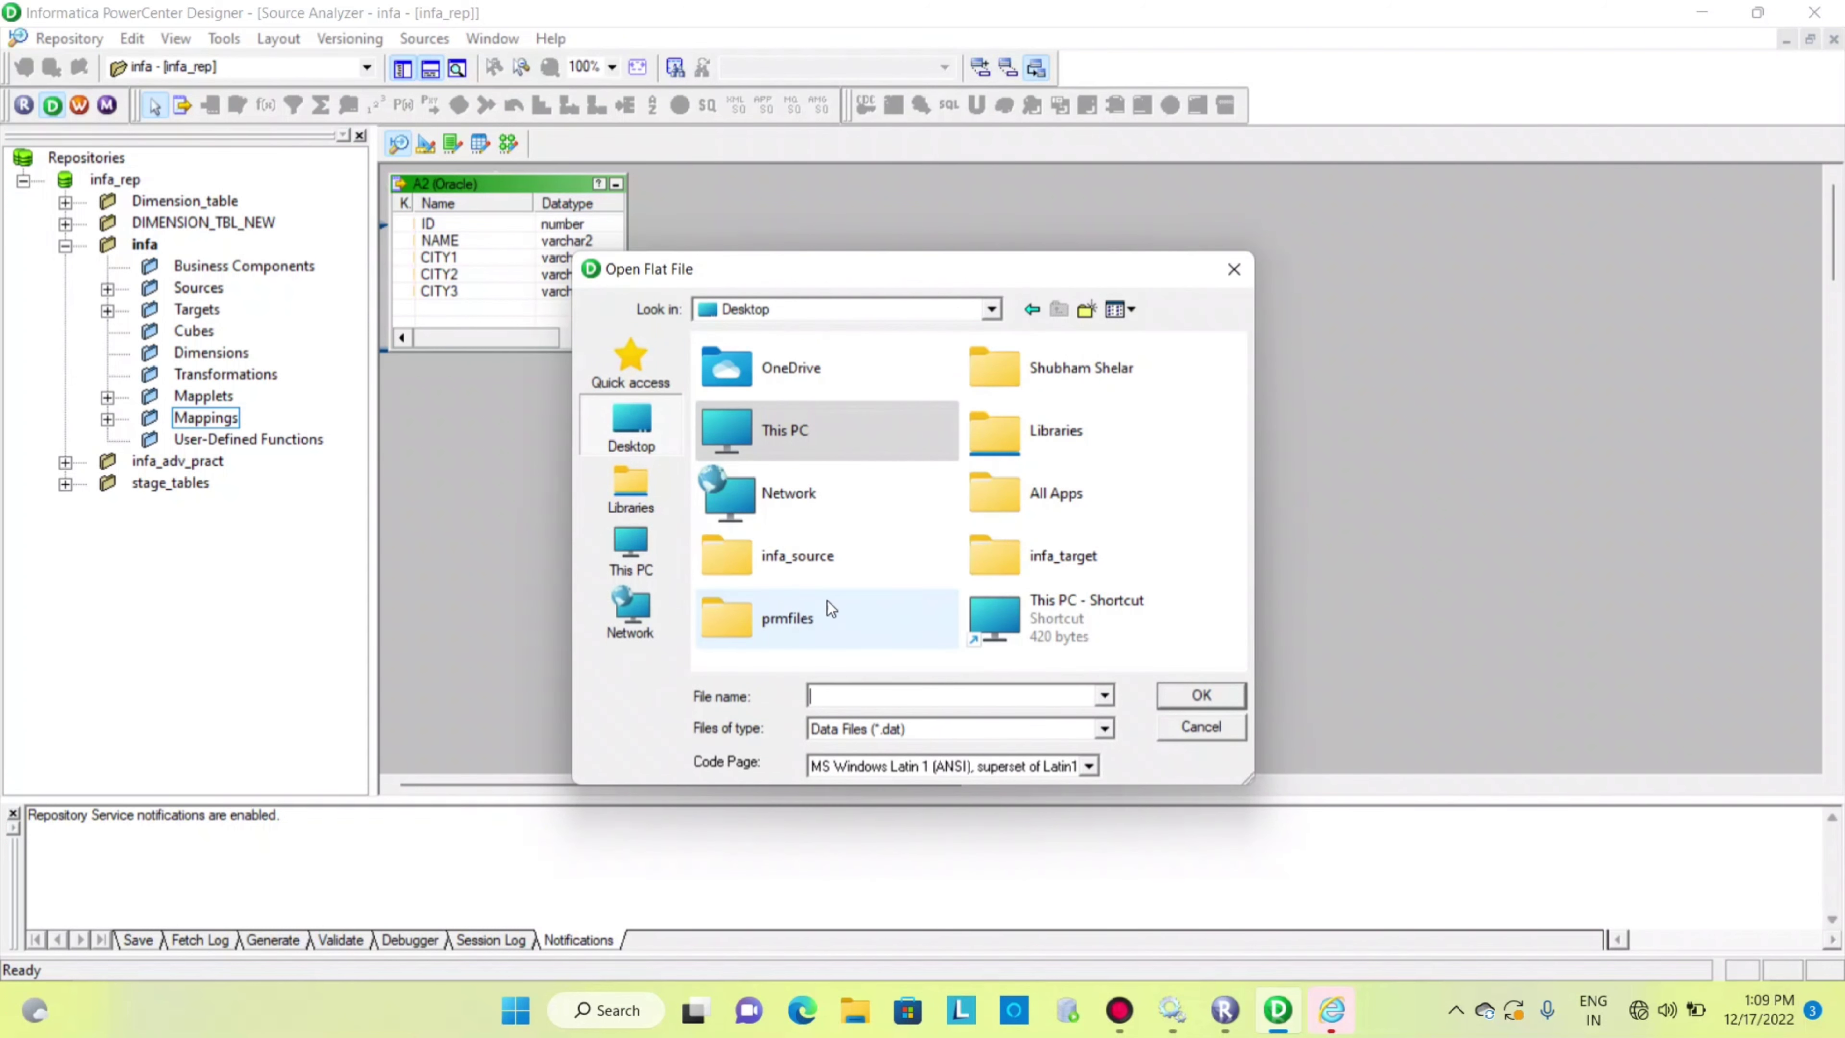
click(1233, 269)
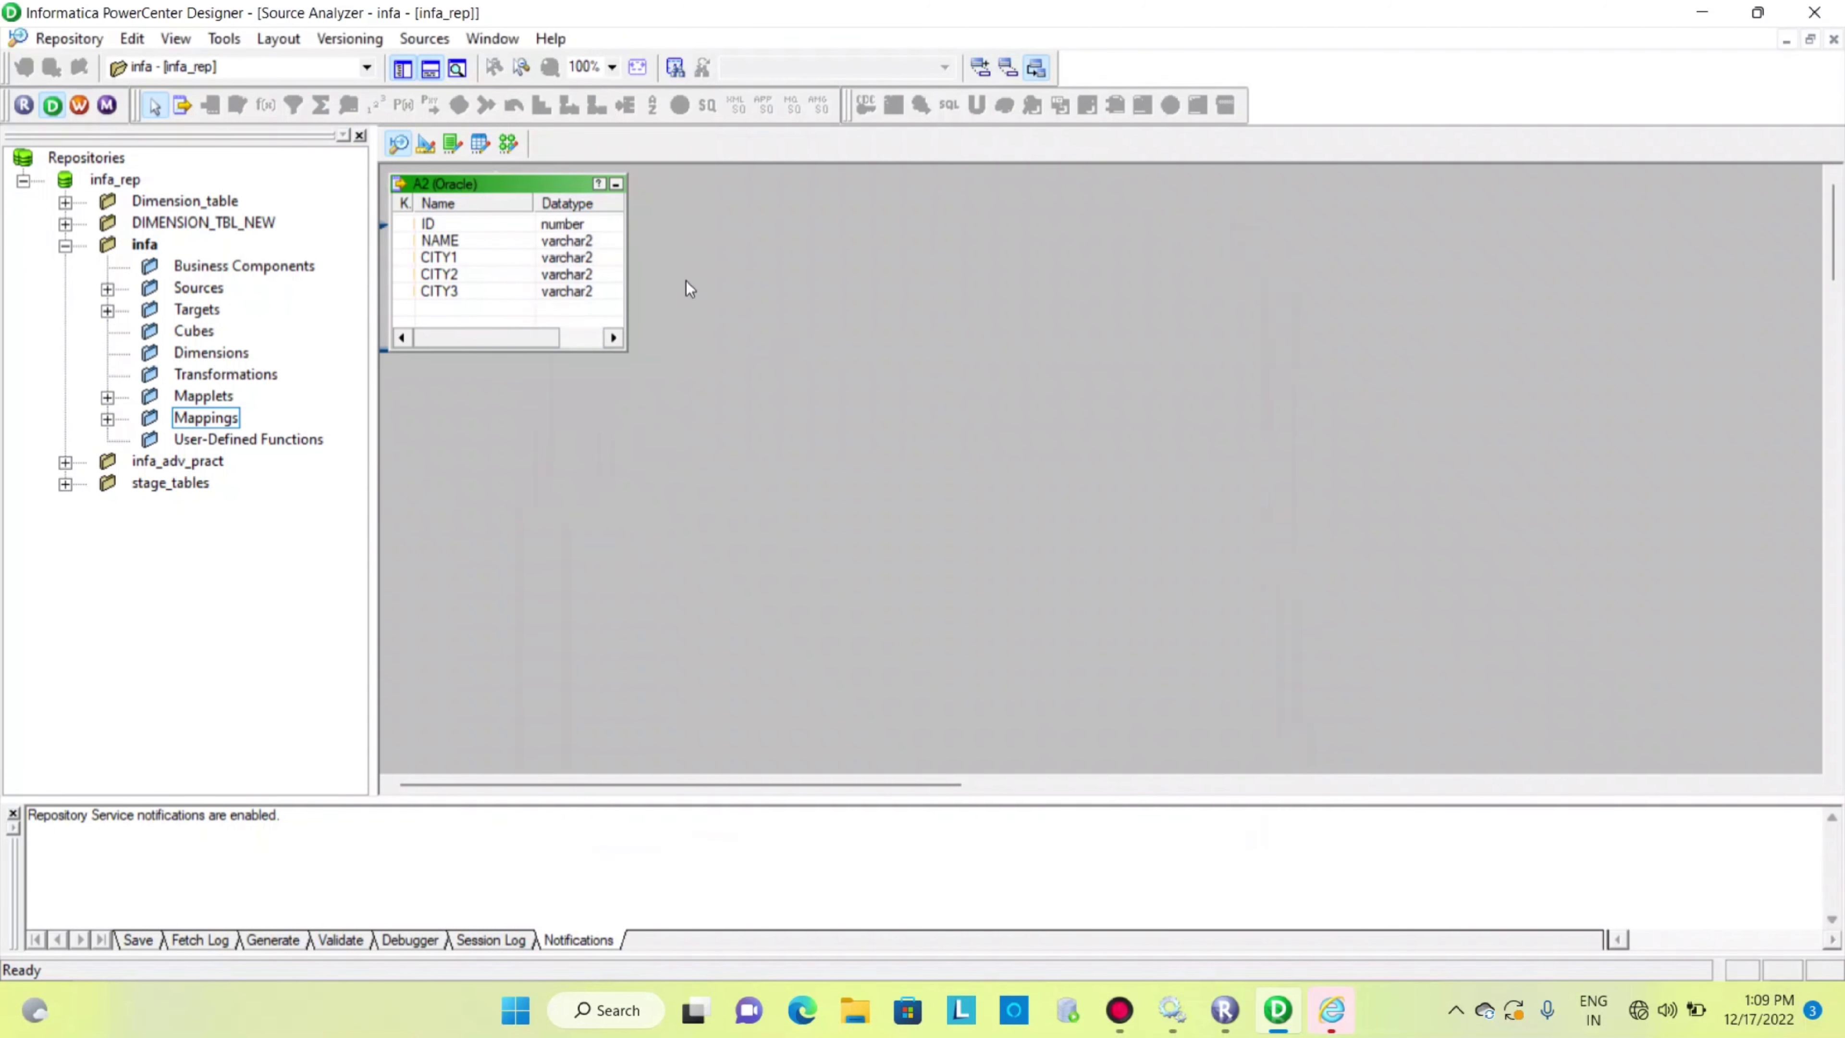
Step: Start importing source tables from a database and open the ODBC Data Source Administrator
click(424, 38)
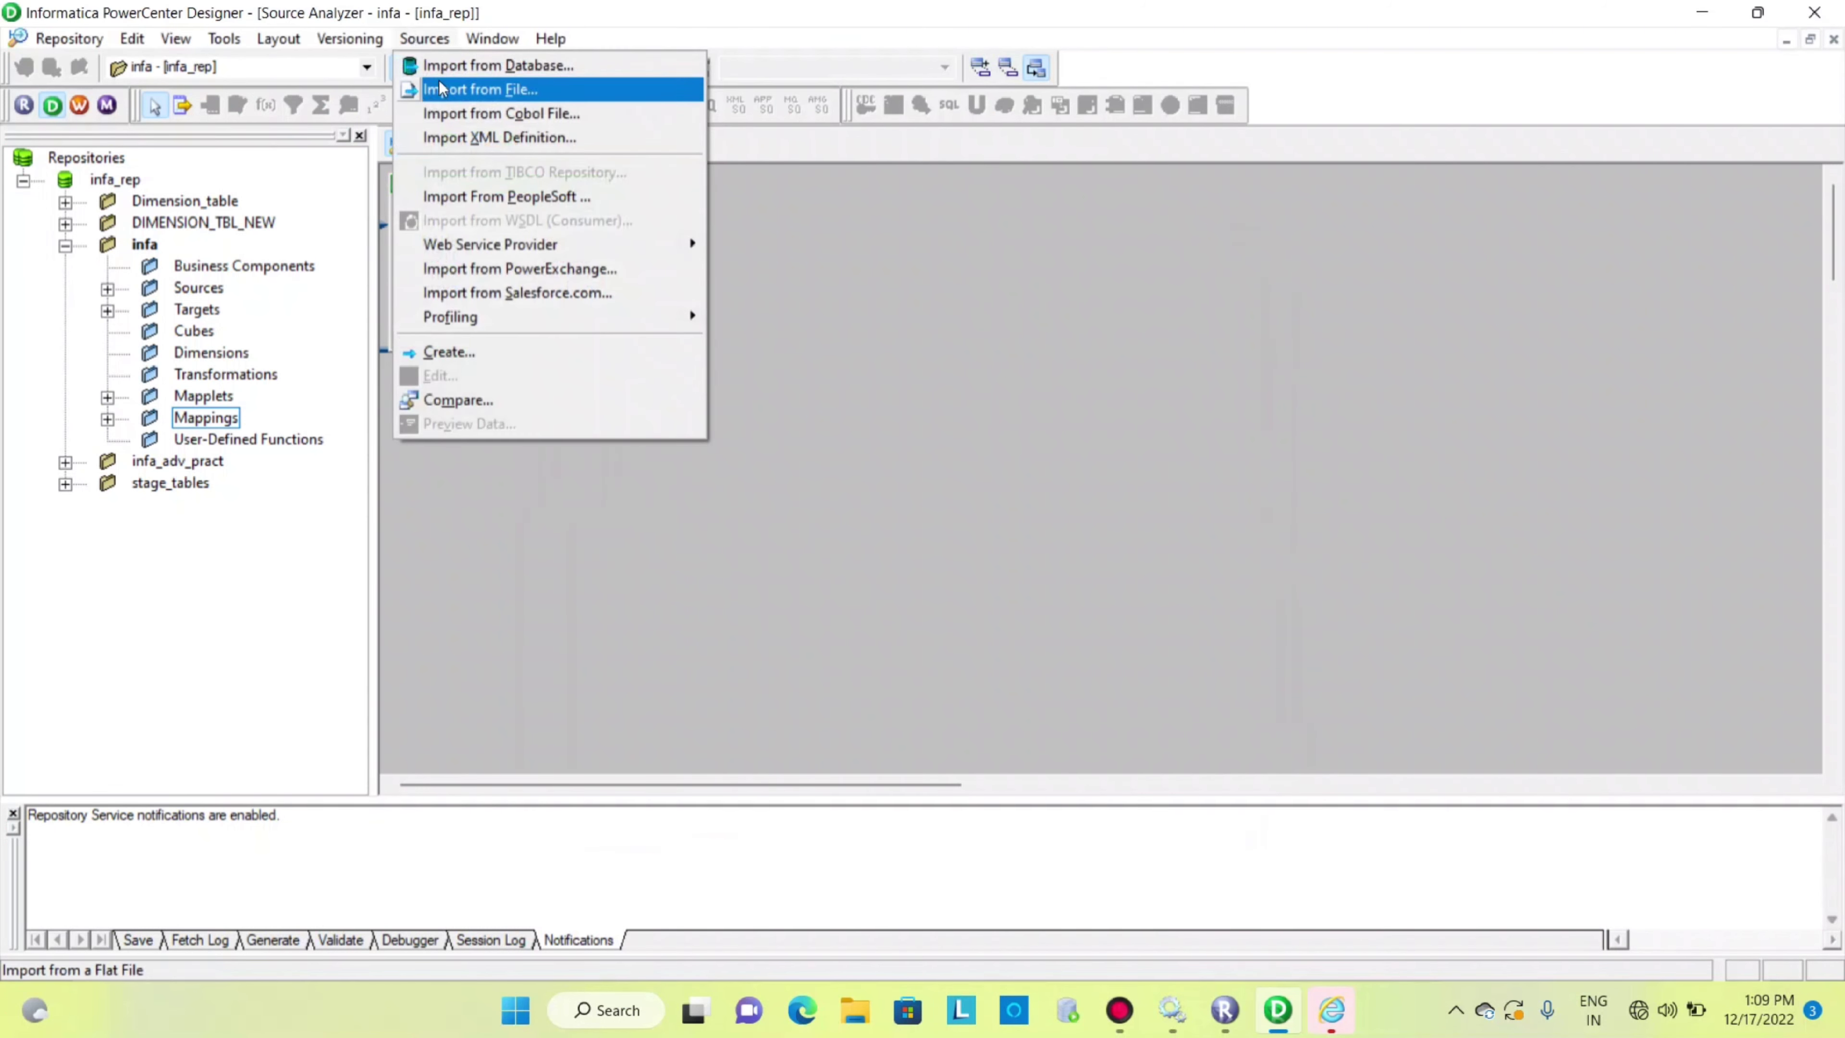
click(444, 67)
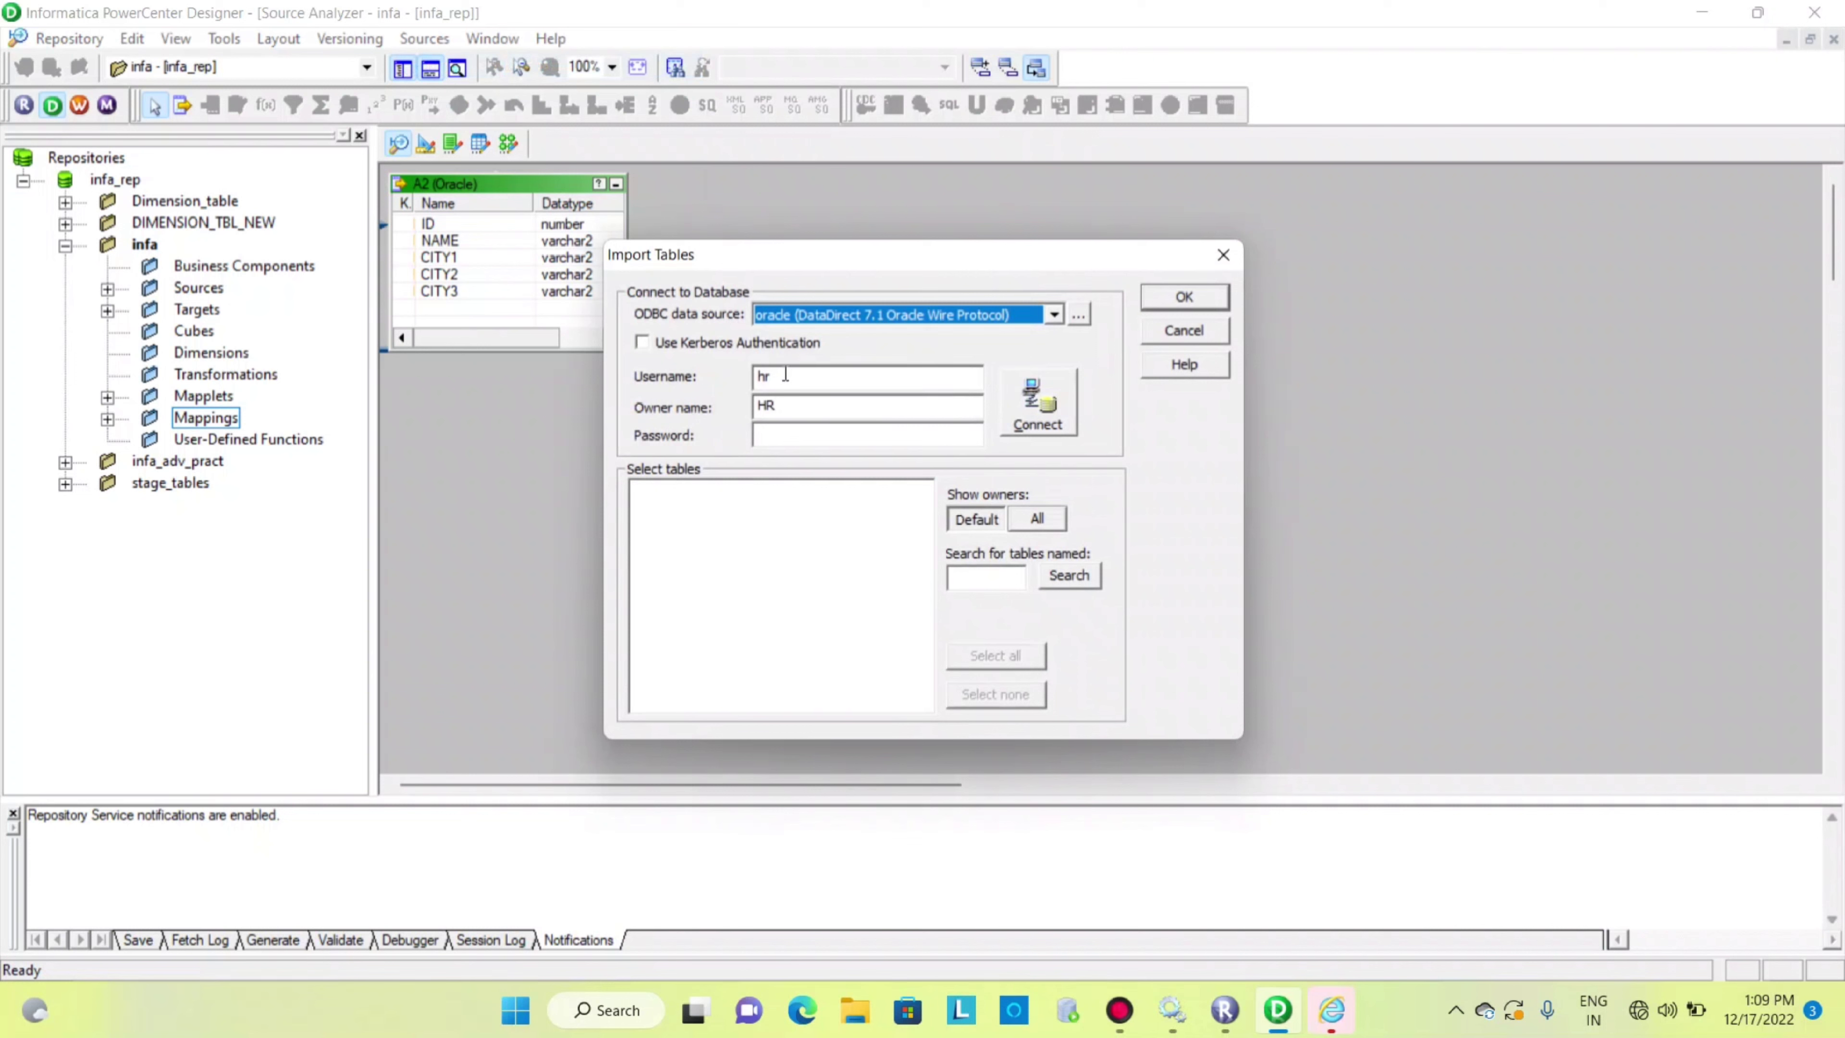
click(917, 437)
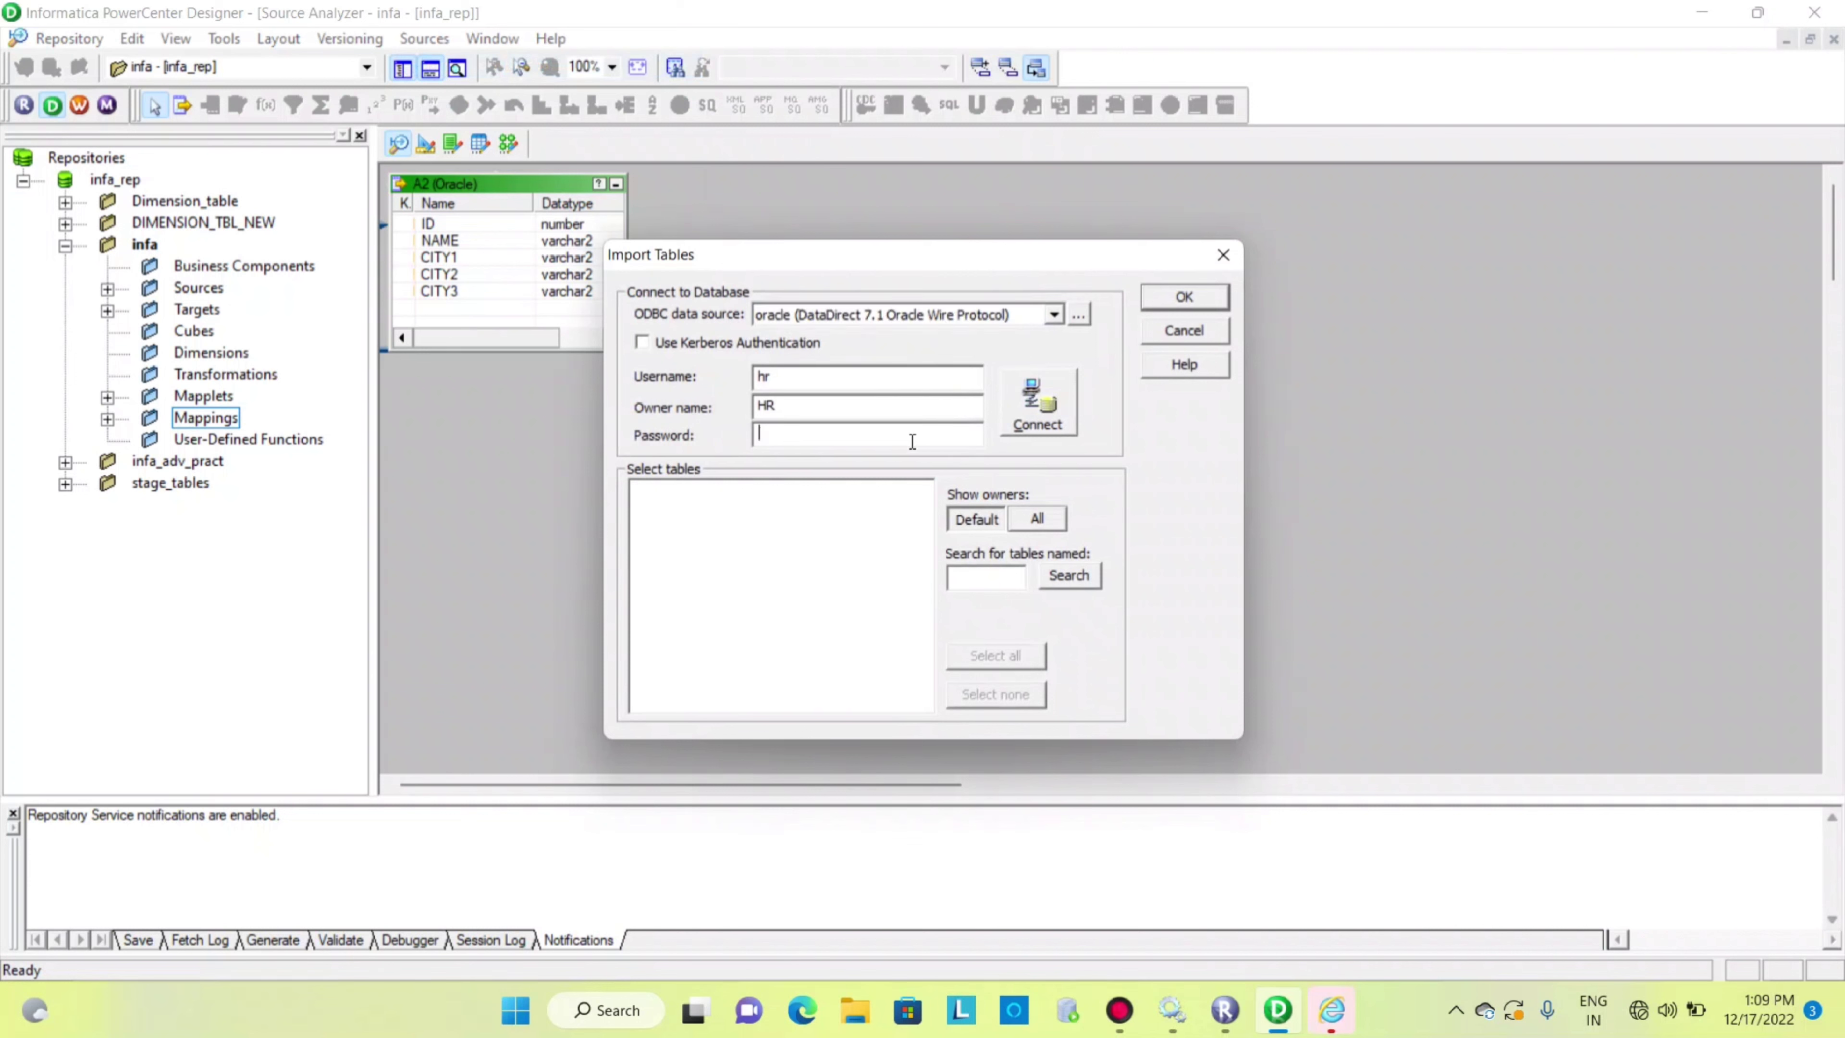
click(1083, 318)
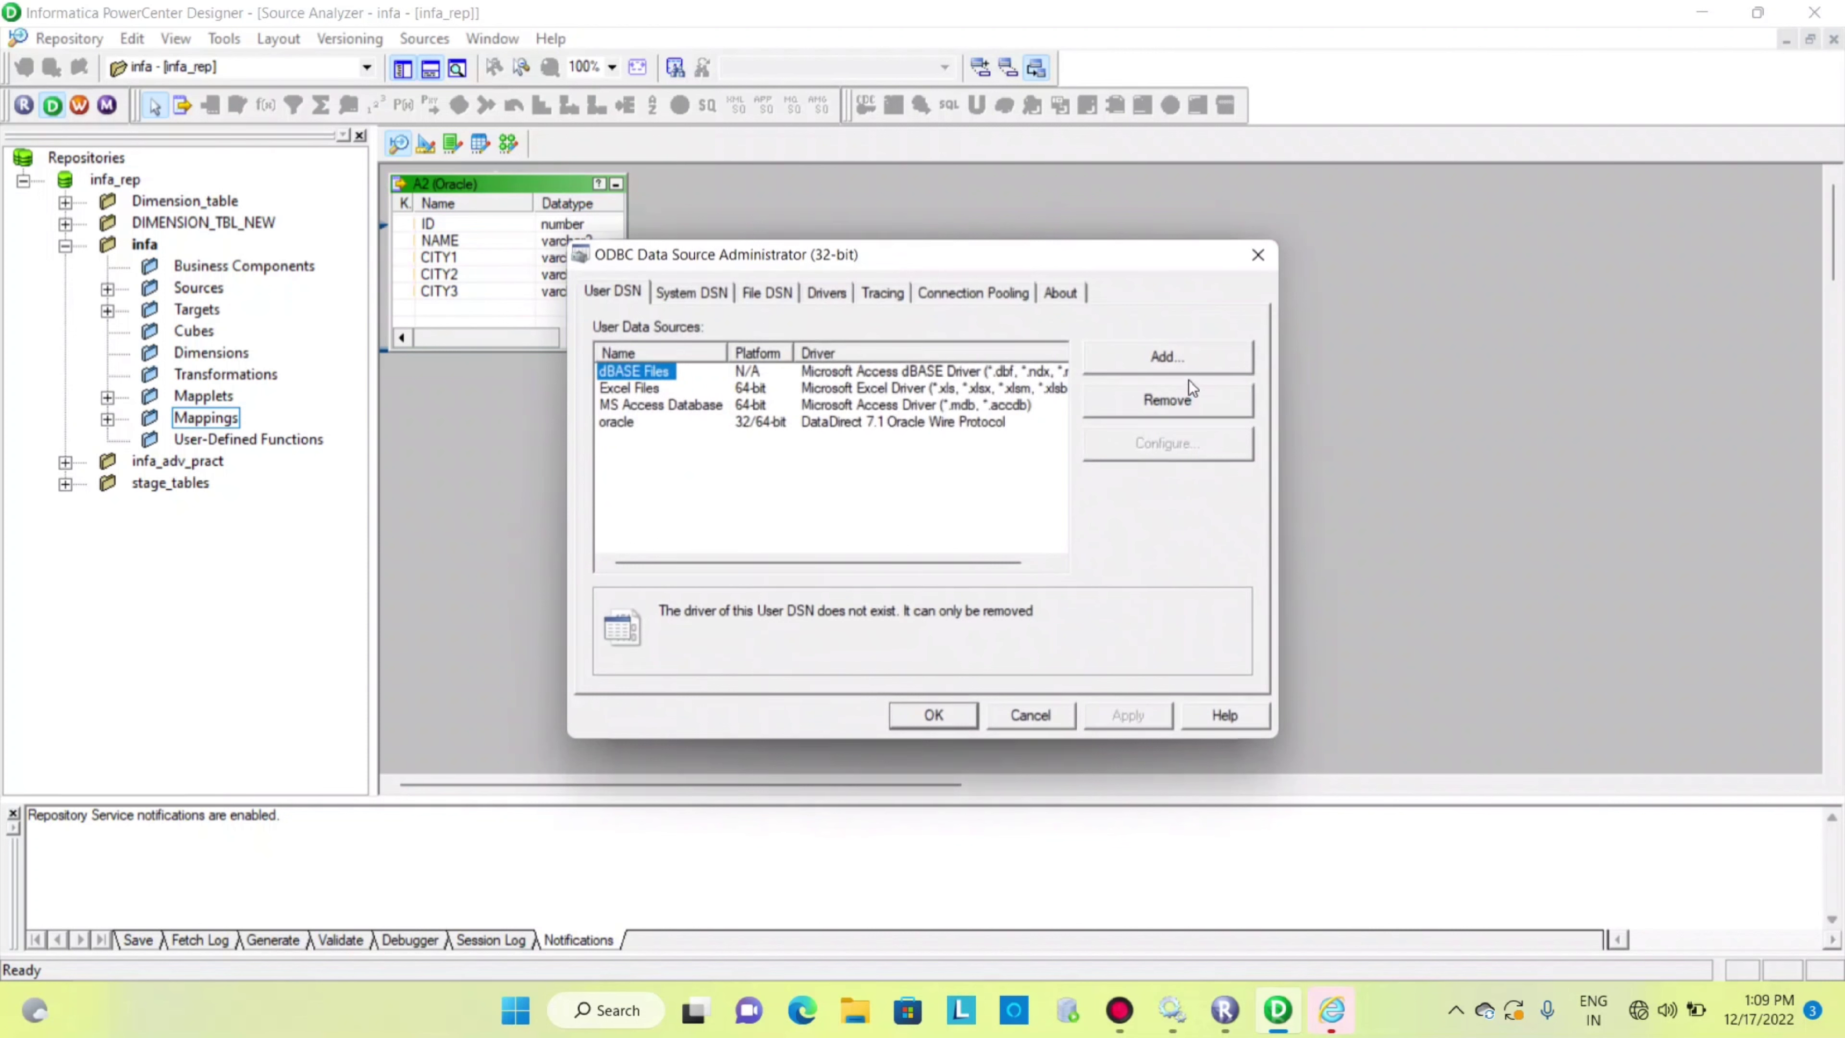
Step: Inspect the setup form for a new user data source using the DataDirect 7.1 Oracle Wire Protocol driver, and cancel it
click(1188, 359)
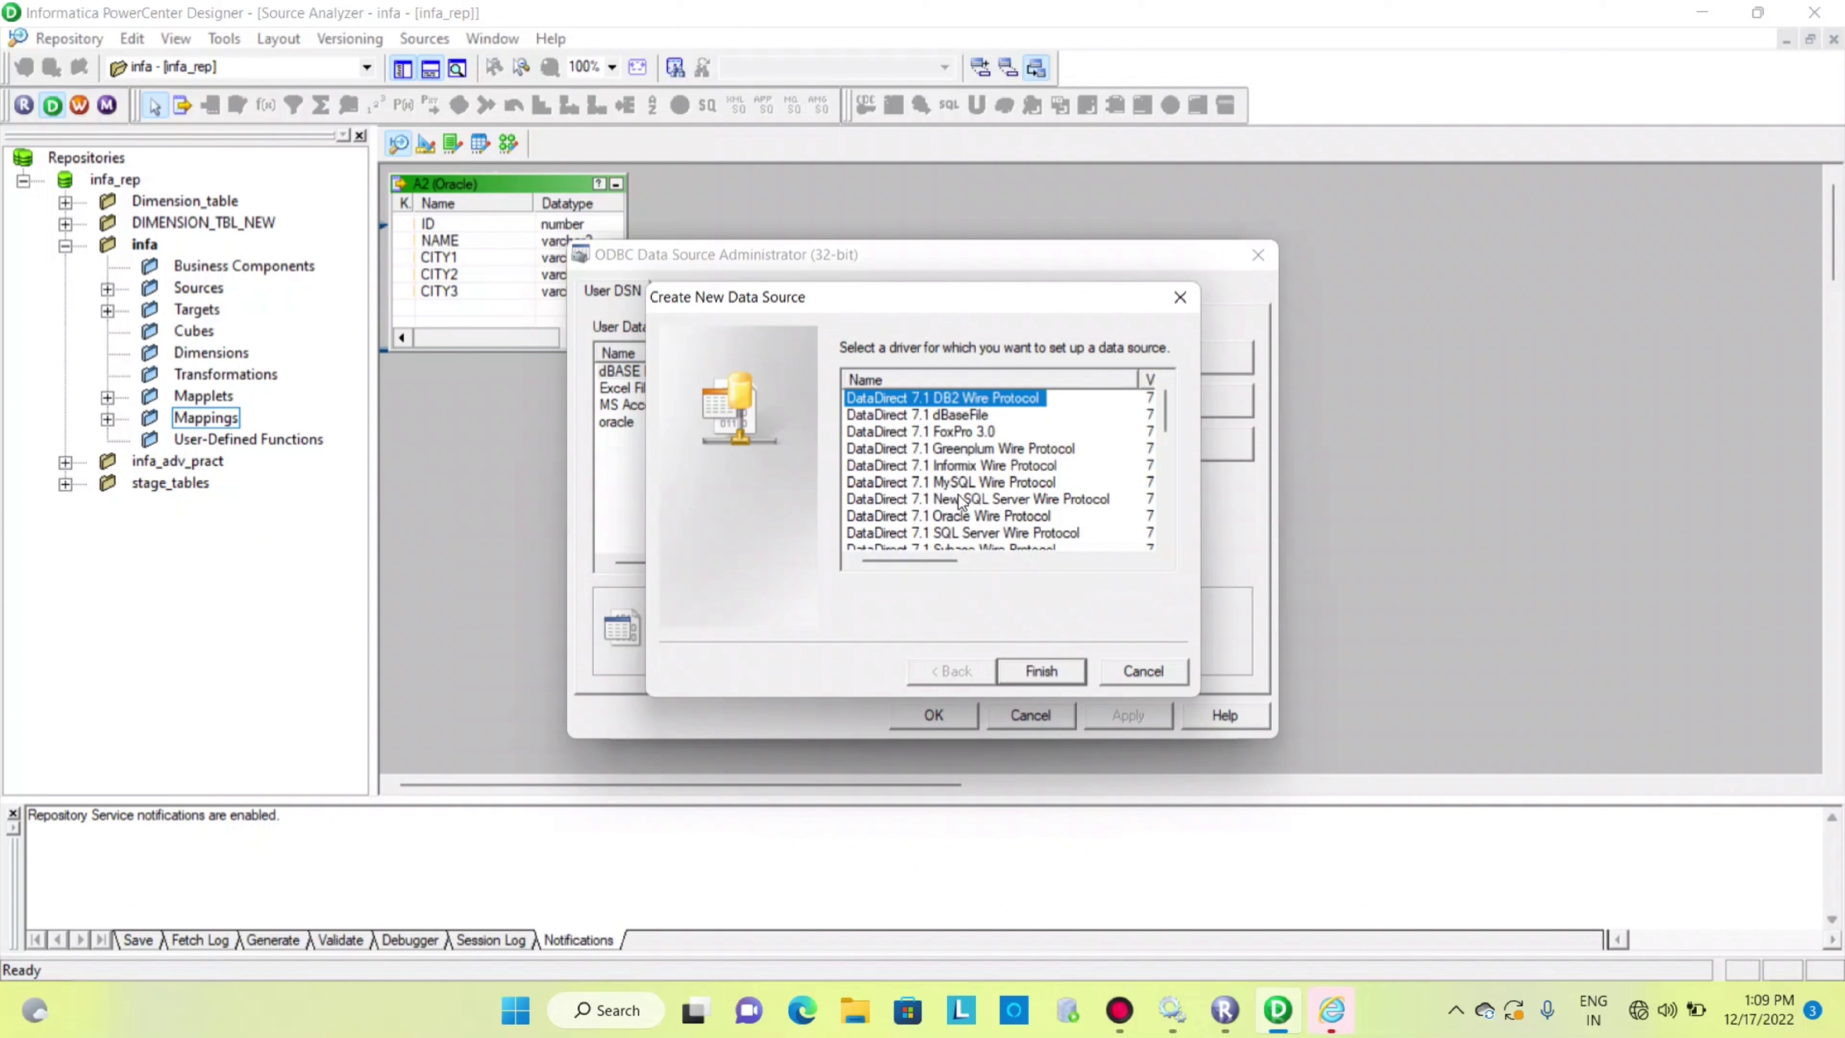
scroll(999, 480, down, 1)
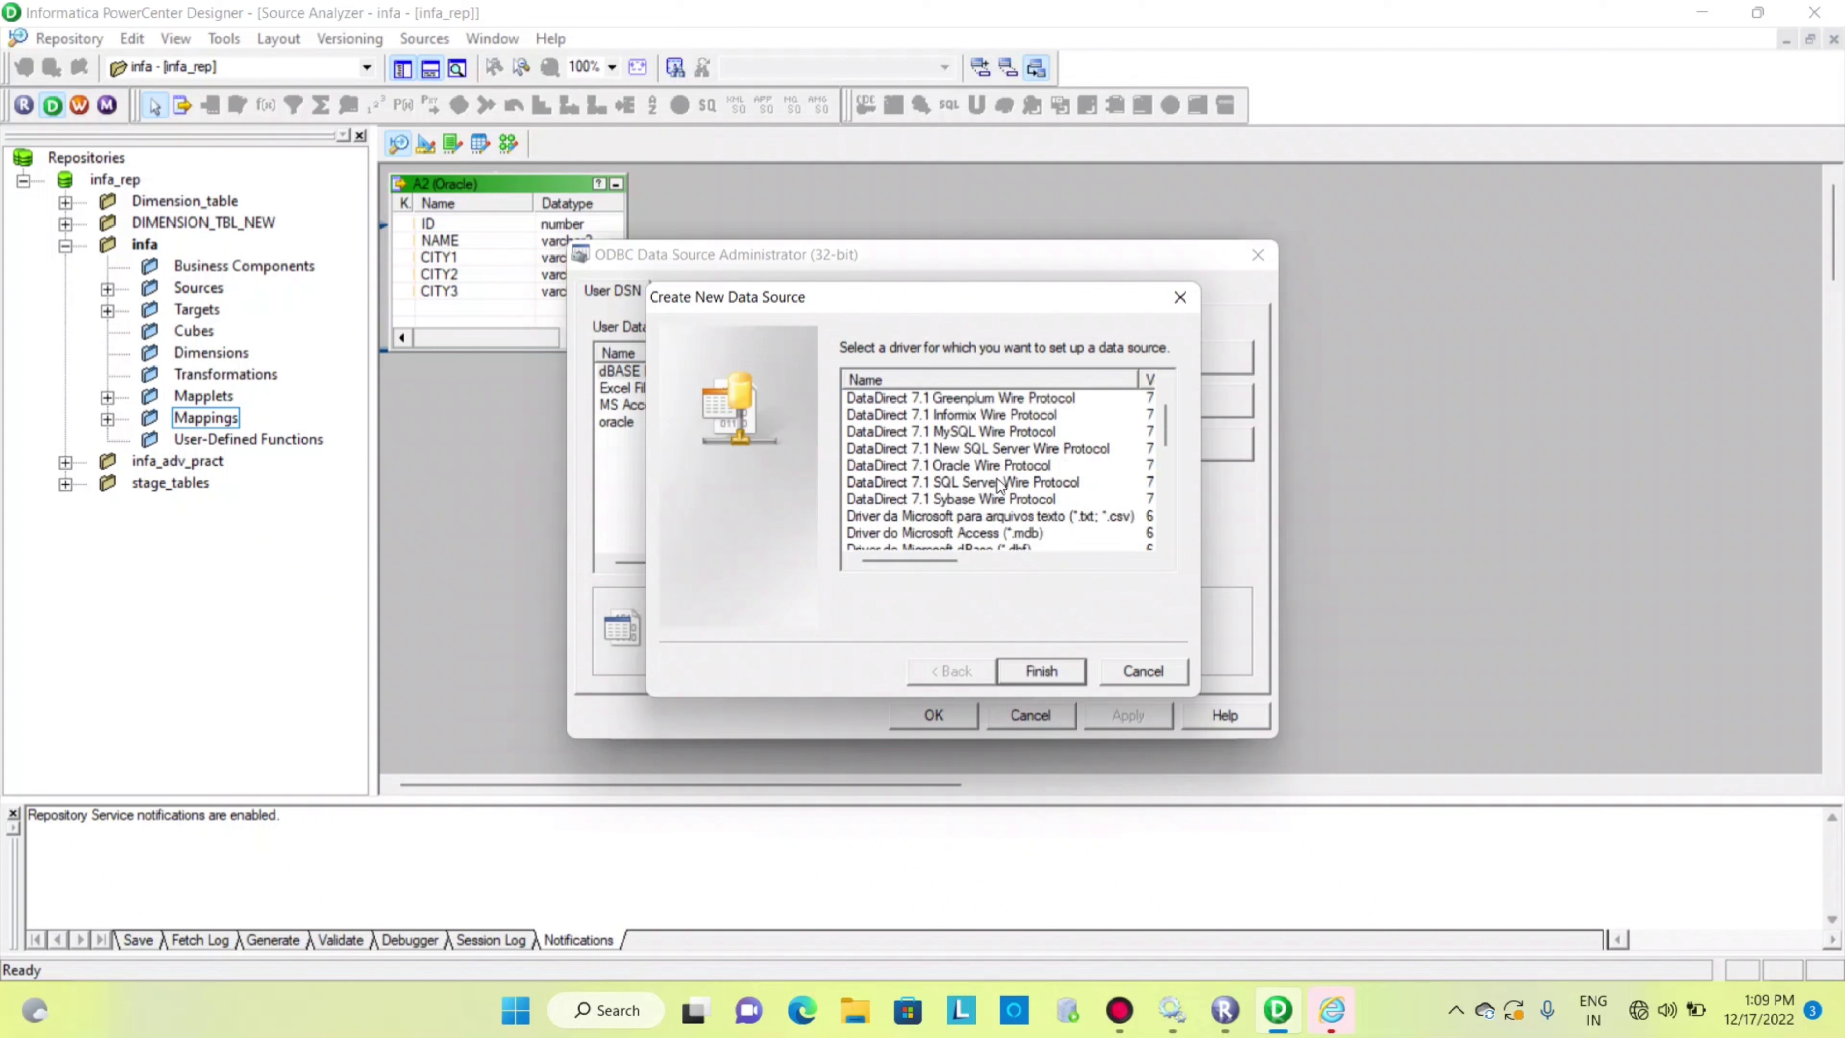
scroll(999, 492, down, 1)
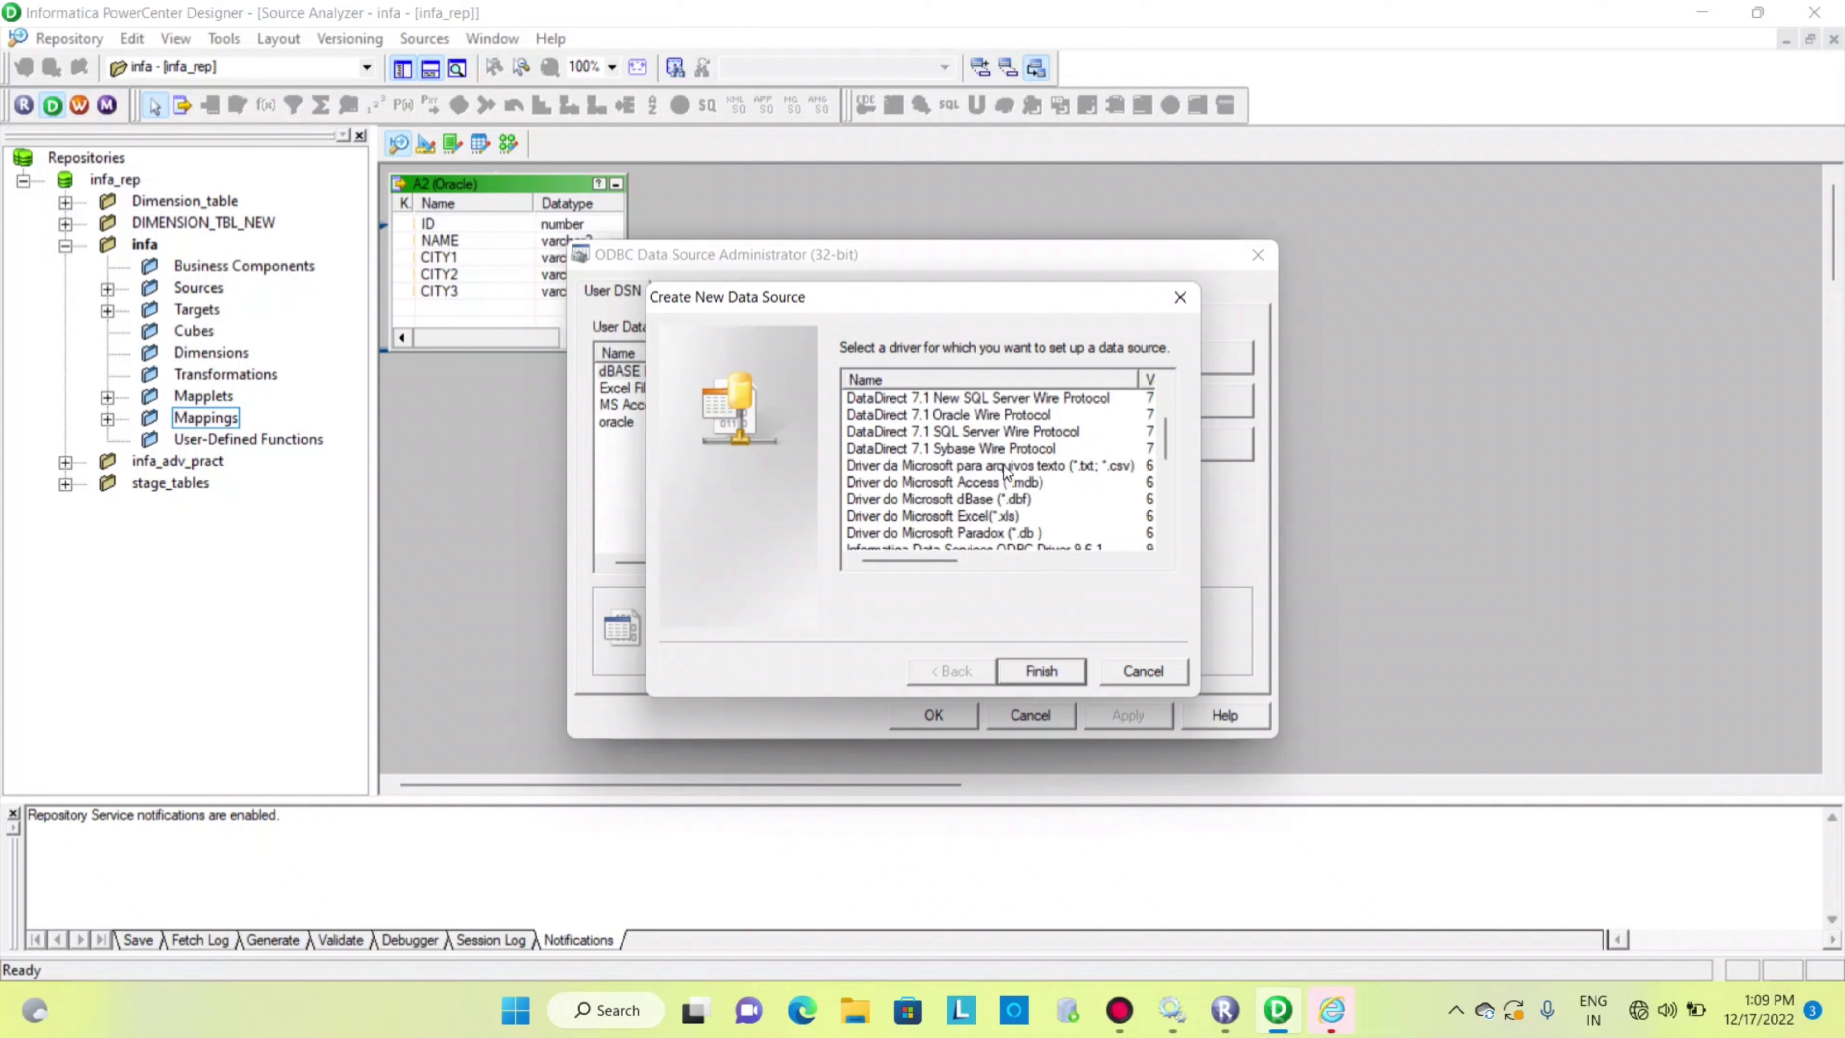
click(1015, 419)
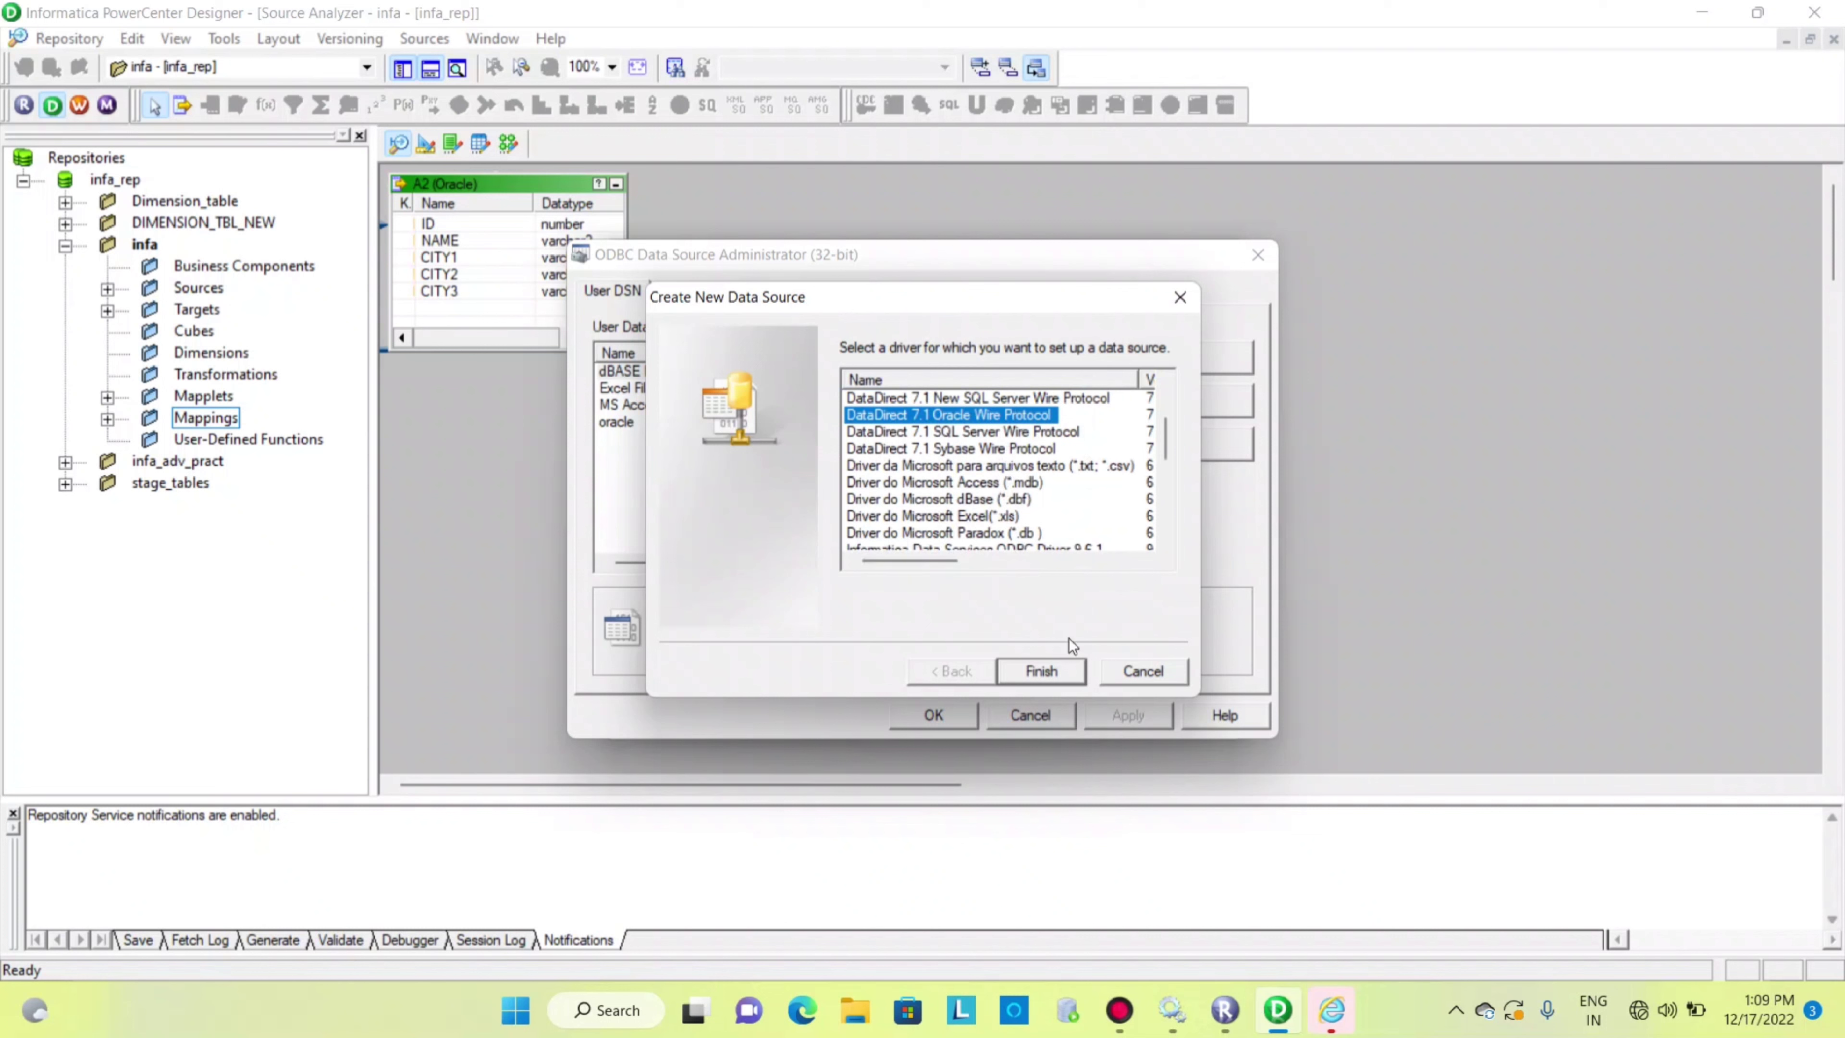
click(1068, 672)
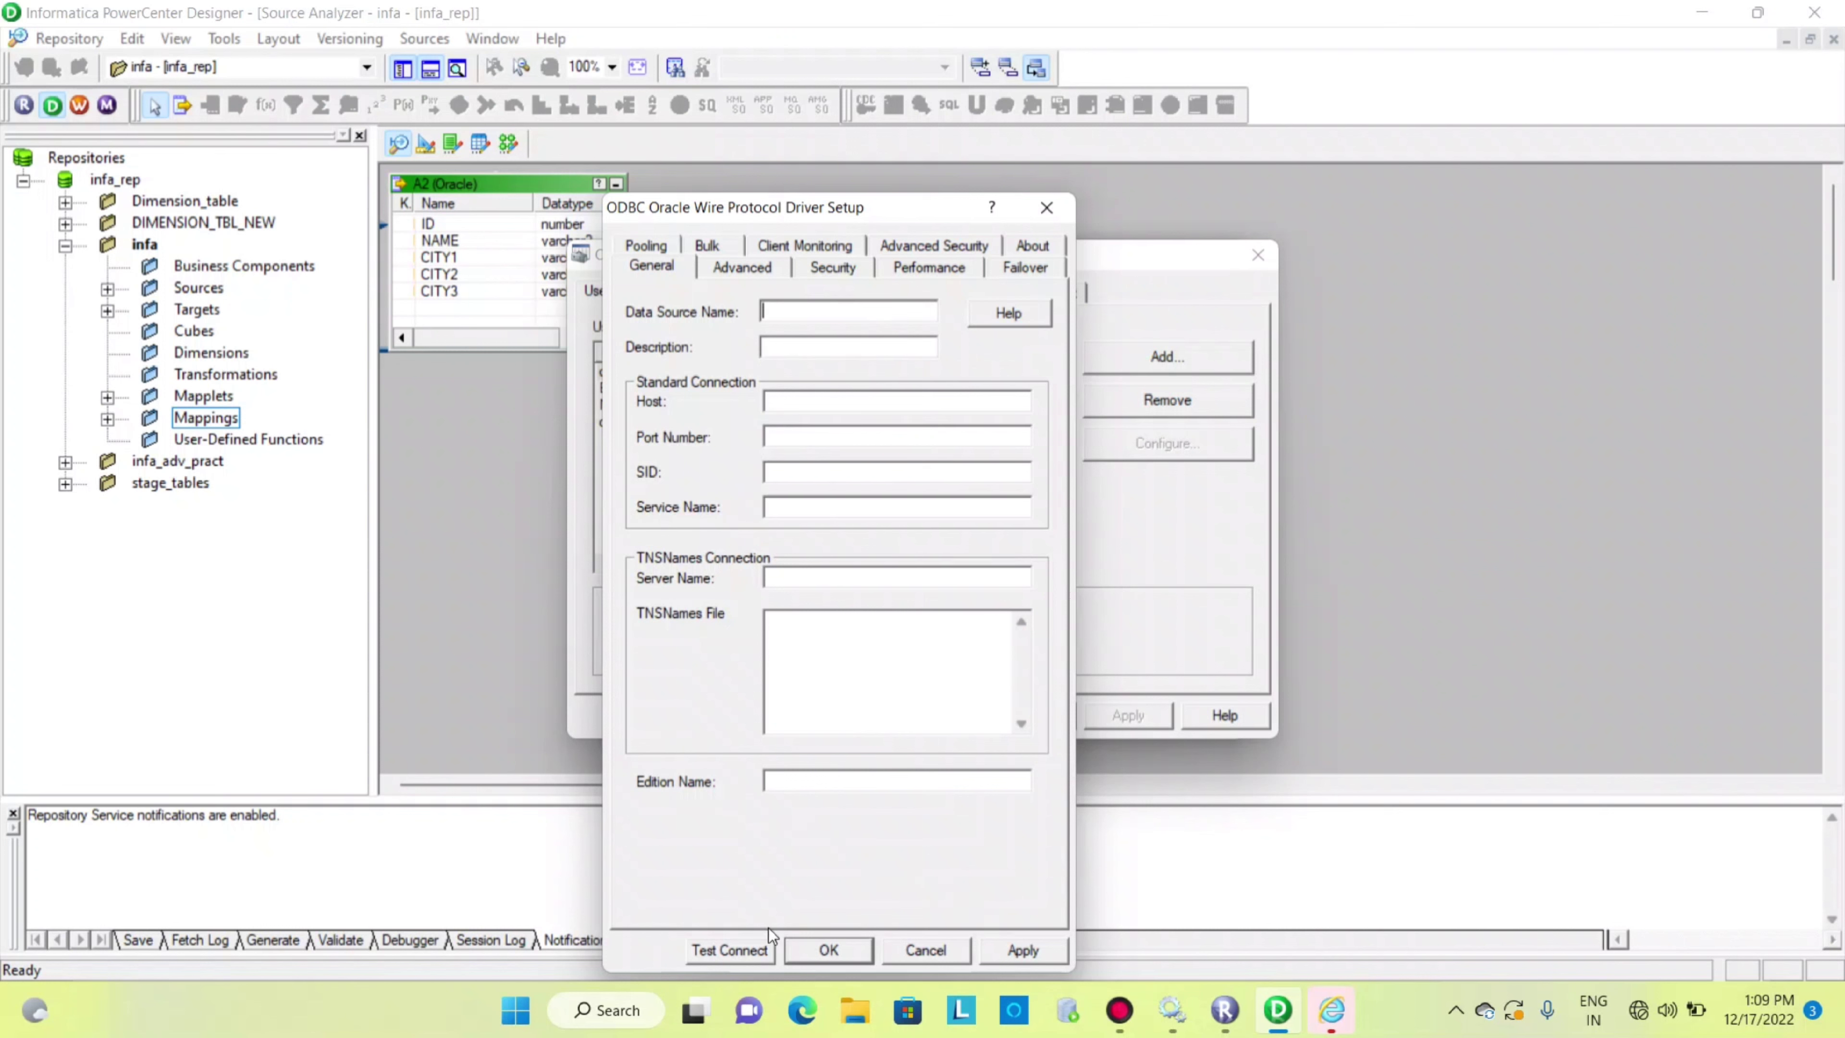
click(947, 954)
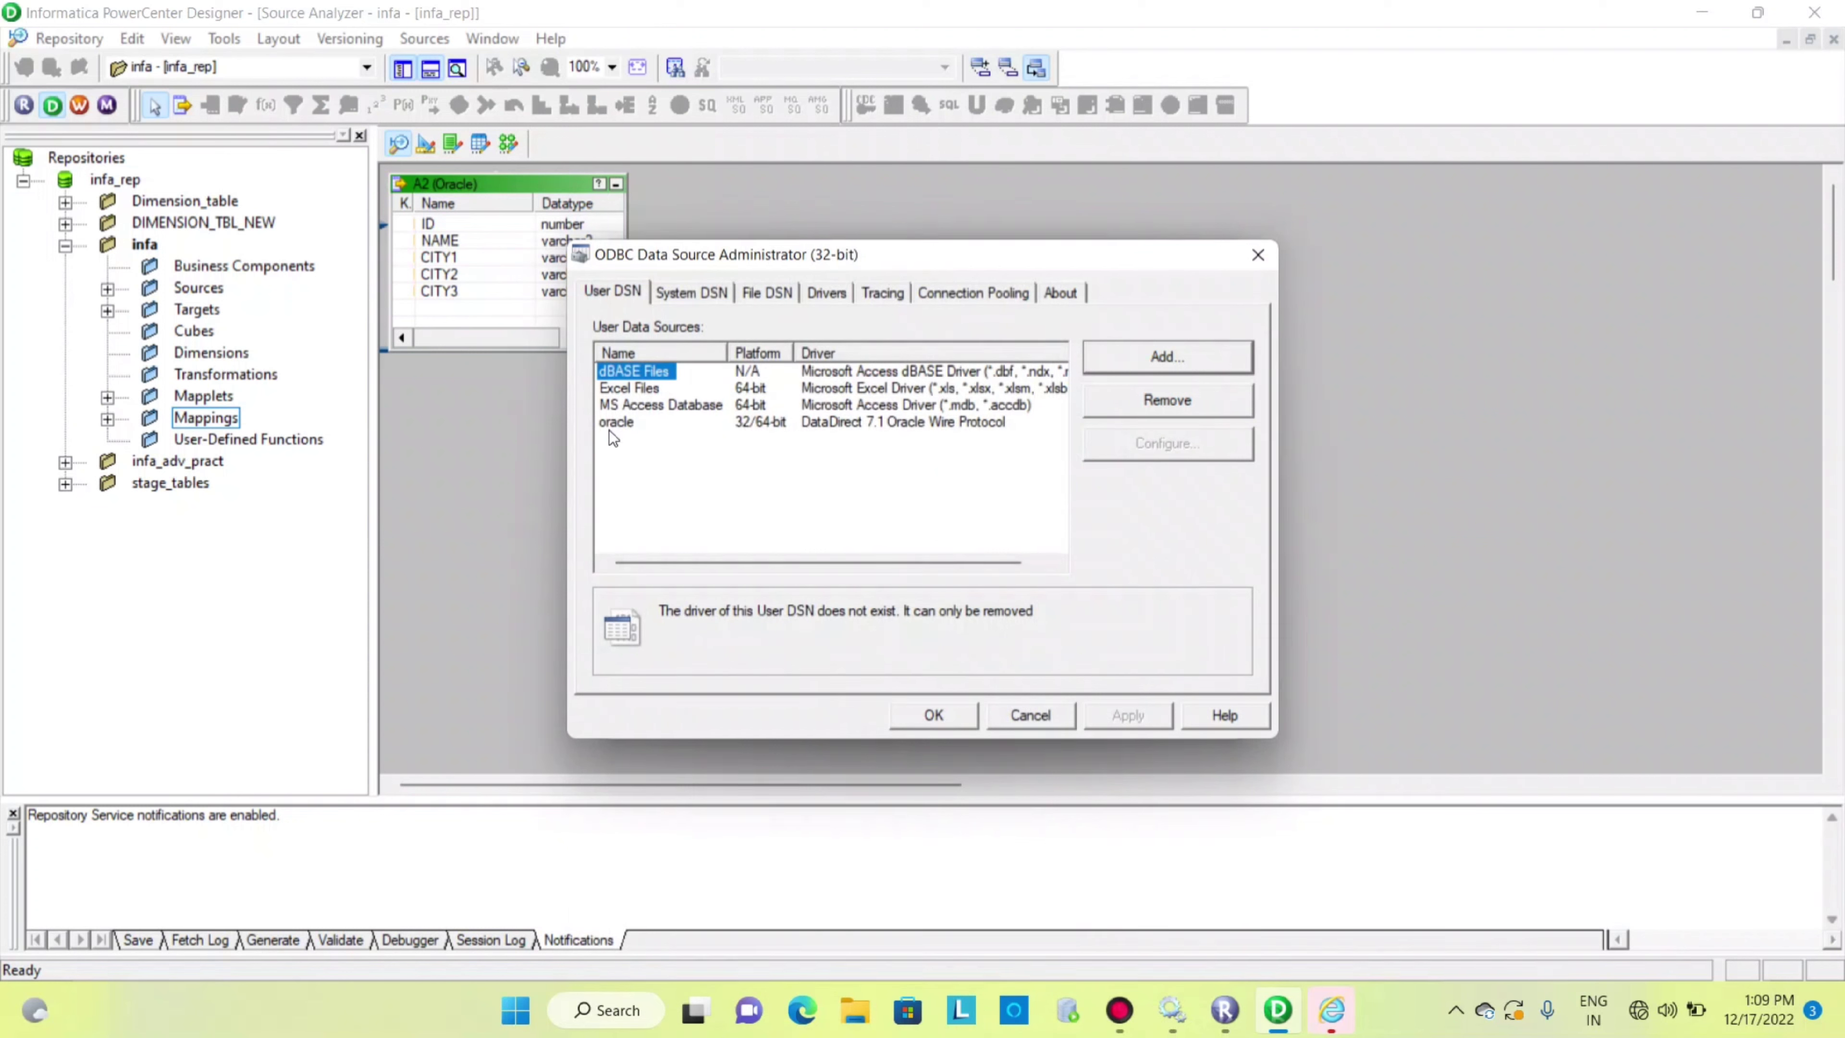
Step: Close the ODBC administrator without changes and connect to the oracle data source, entering the database password
click(618, 421)
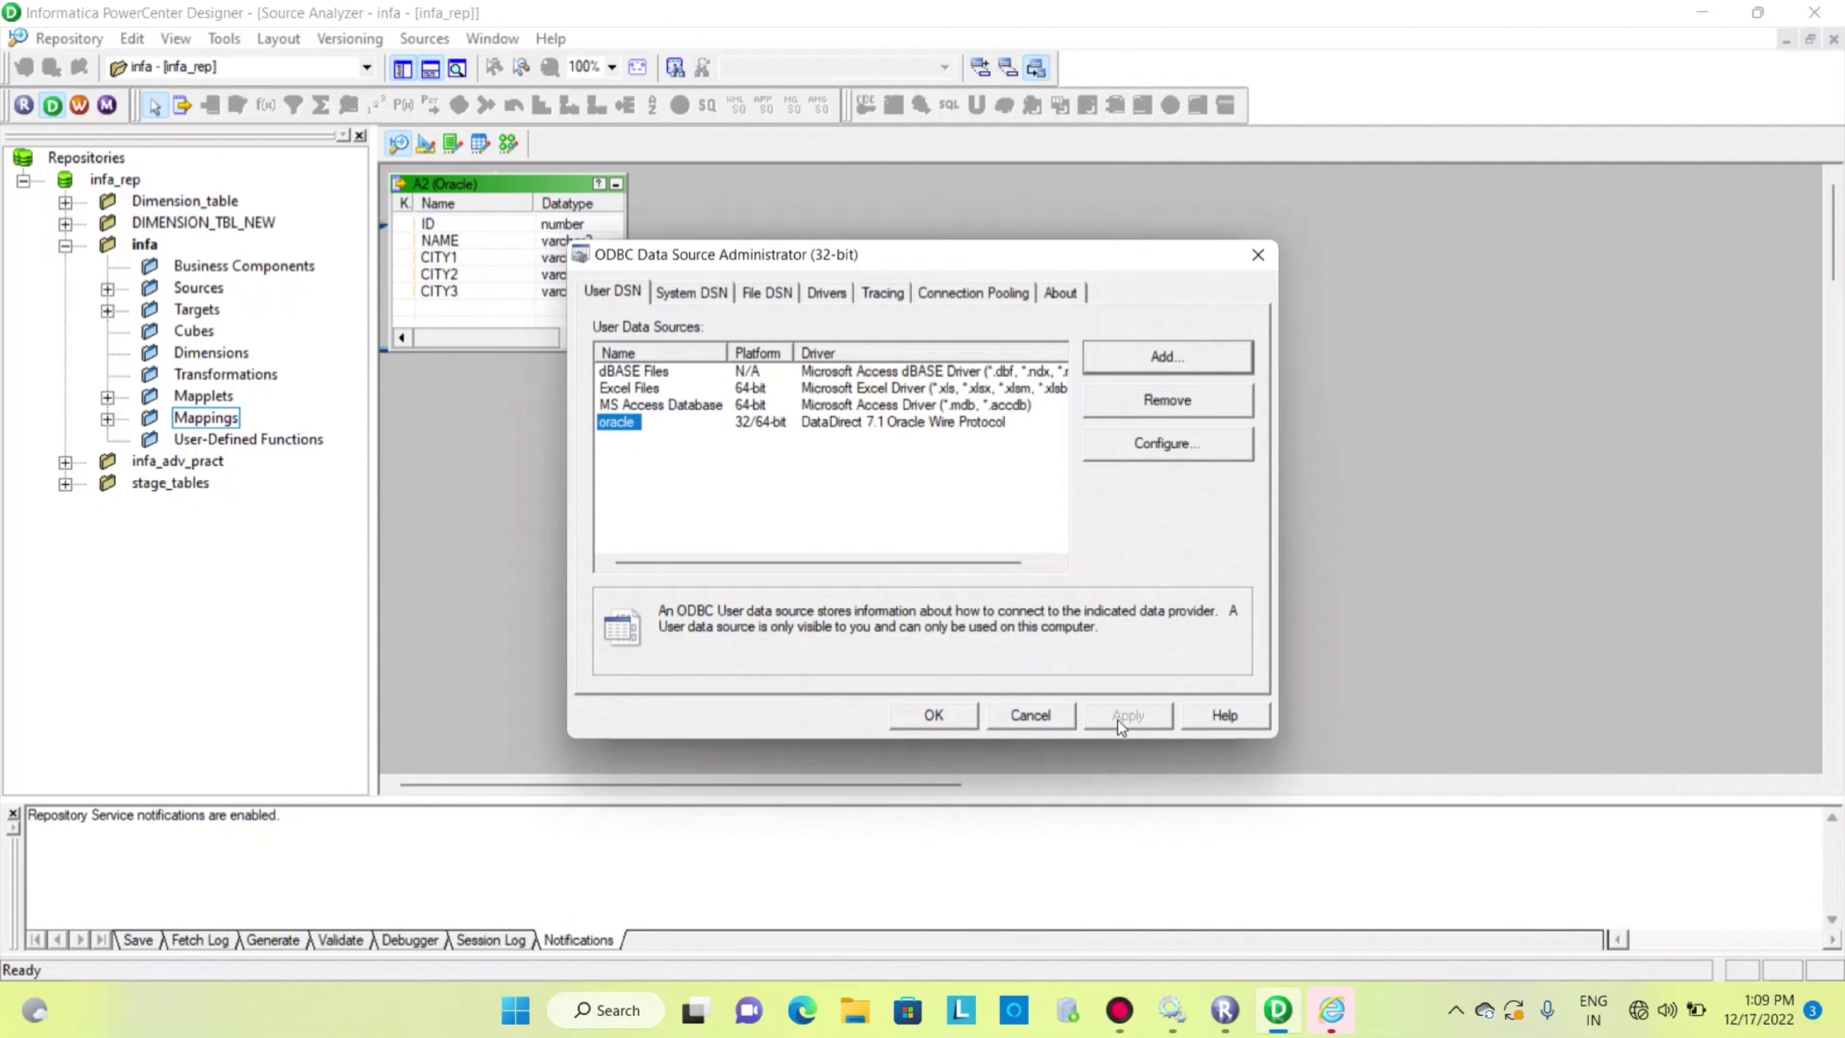
click(1049, 715)
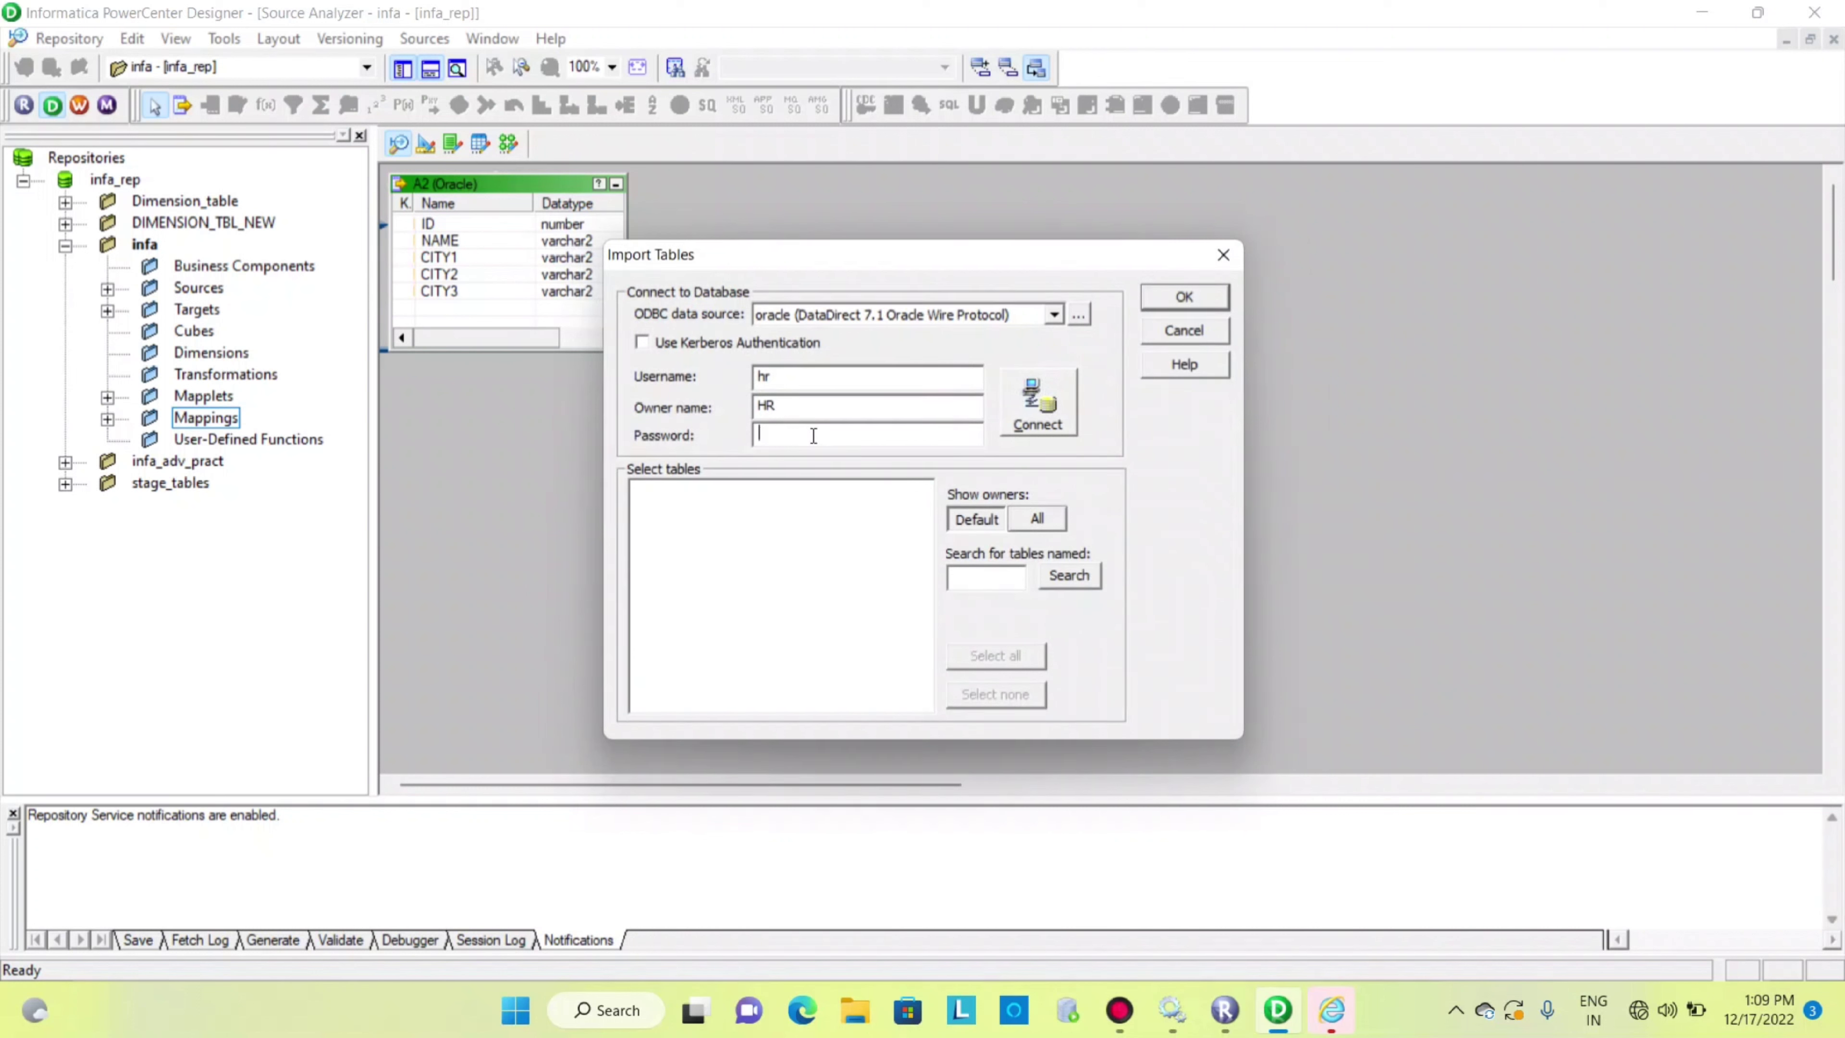
text(hr)
click(1049, 413)
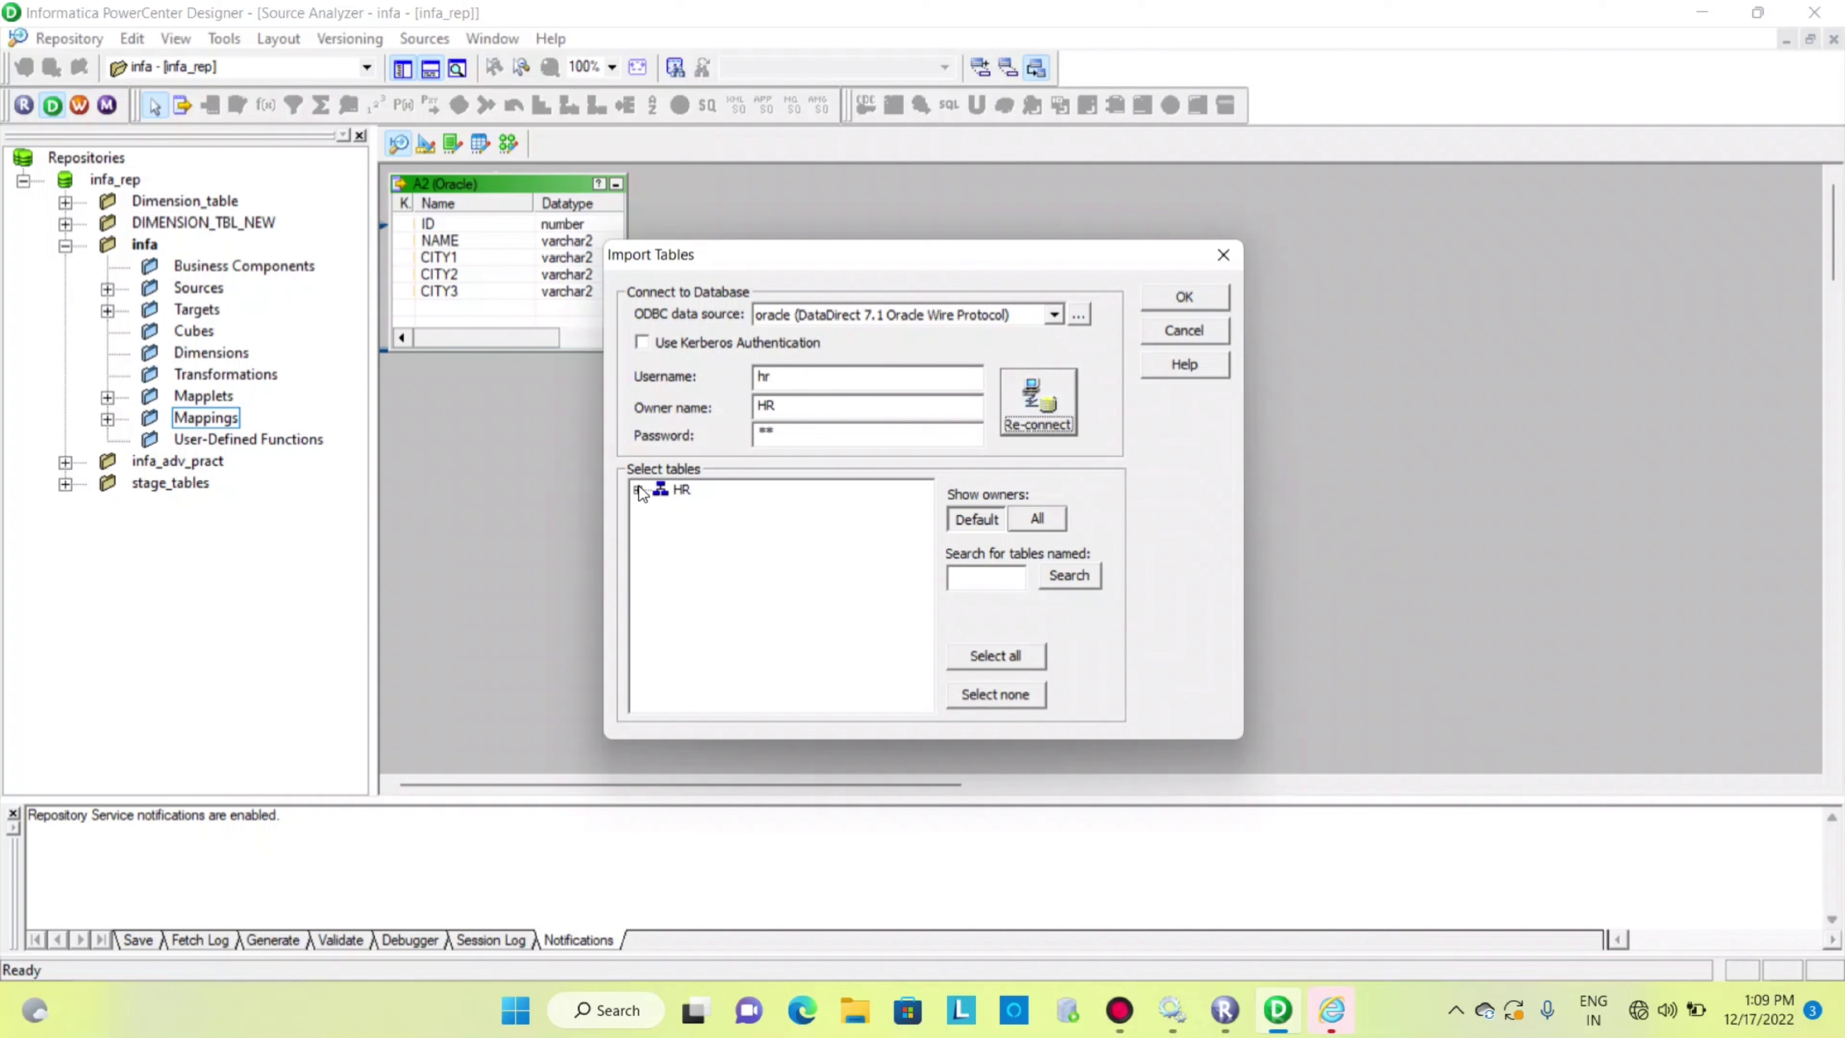
Step: Import the EMPLOYEES table from the HR schema as a source, replacing the existing definition in the repository
click(638, 489)
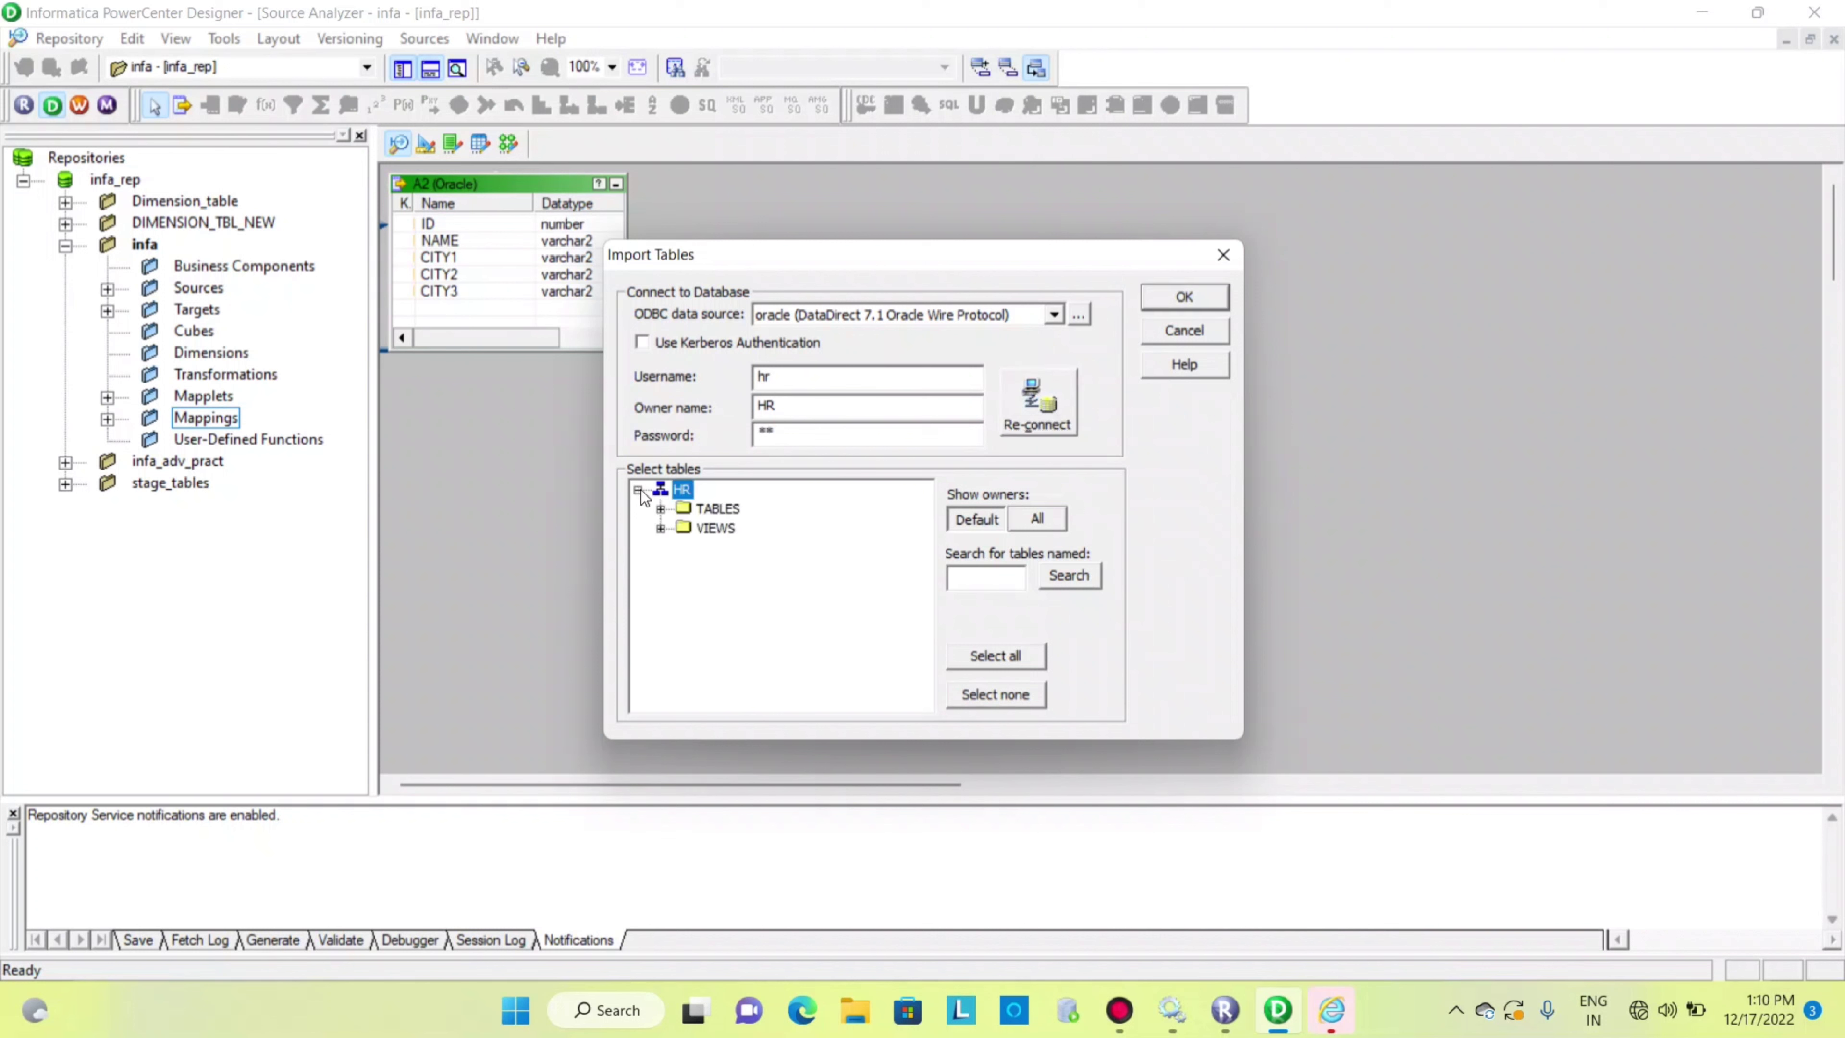
click(660, 508)
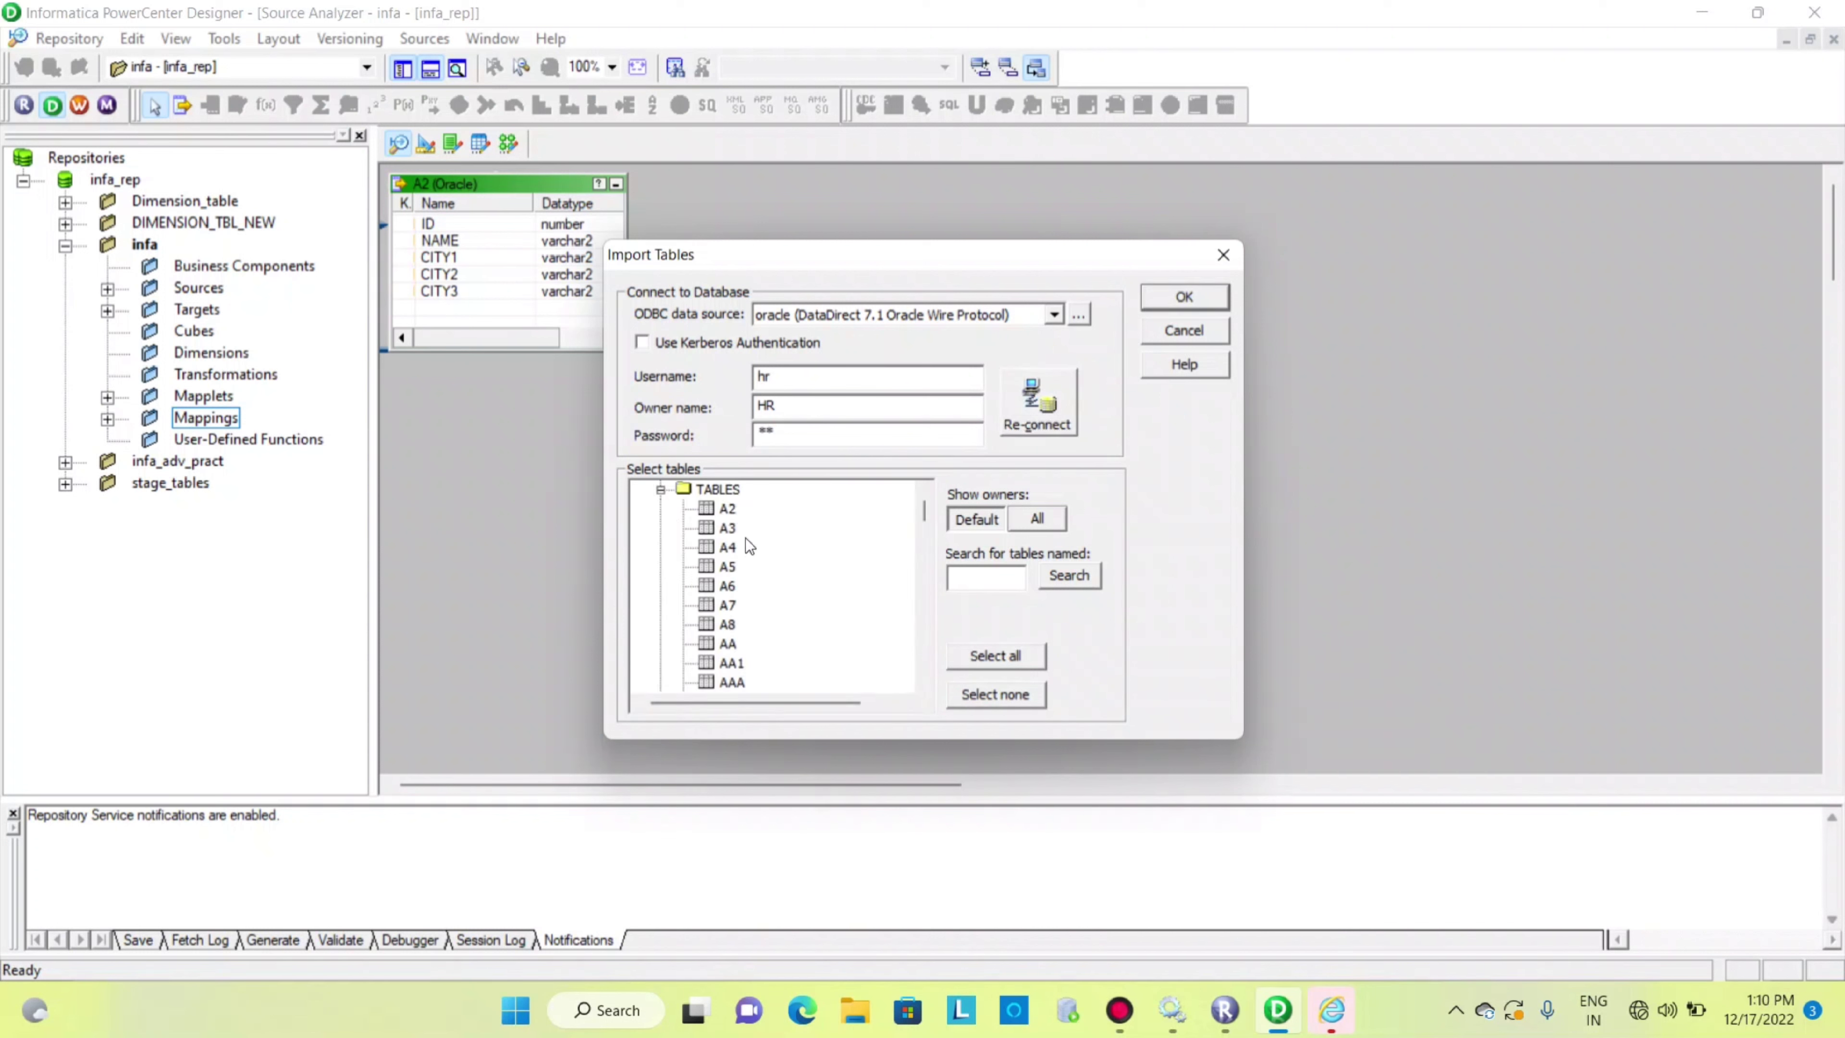
scroll(748, 537, down, 1)
scroll(749, 537, down, 5)
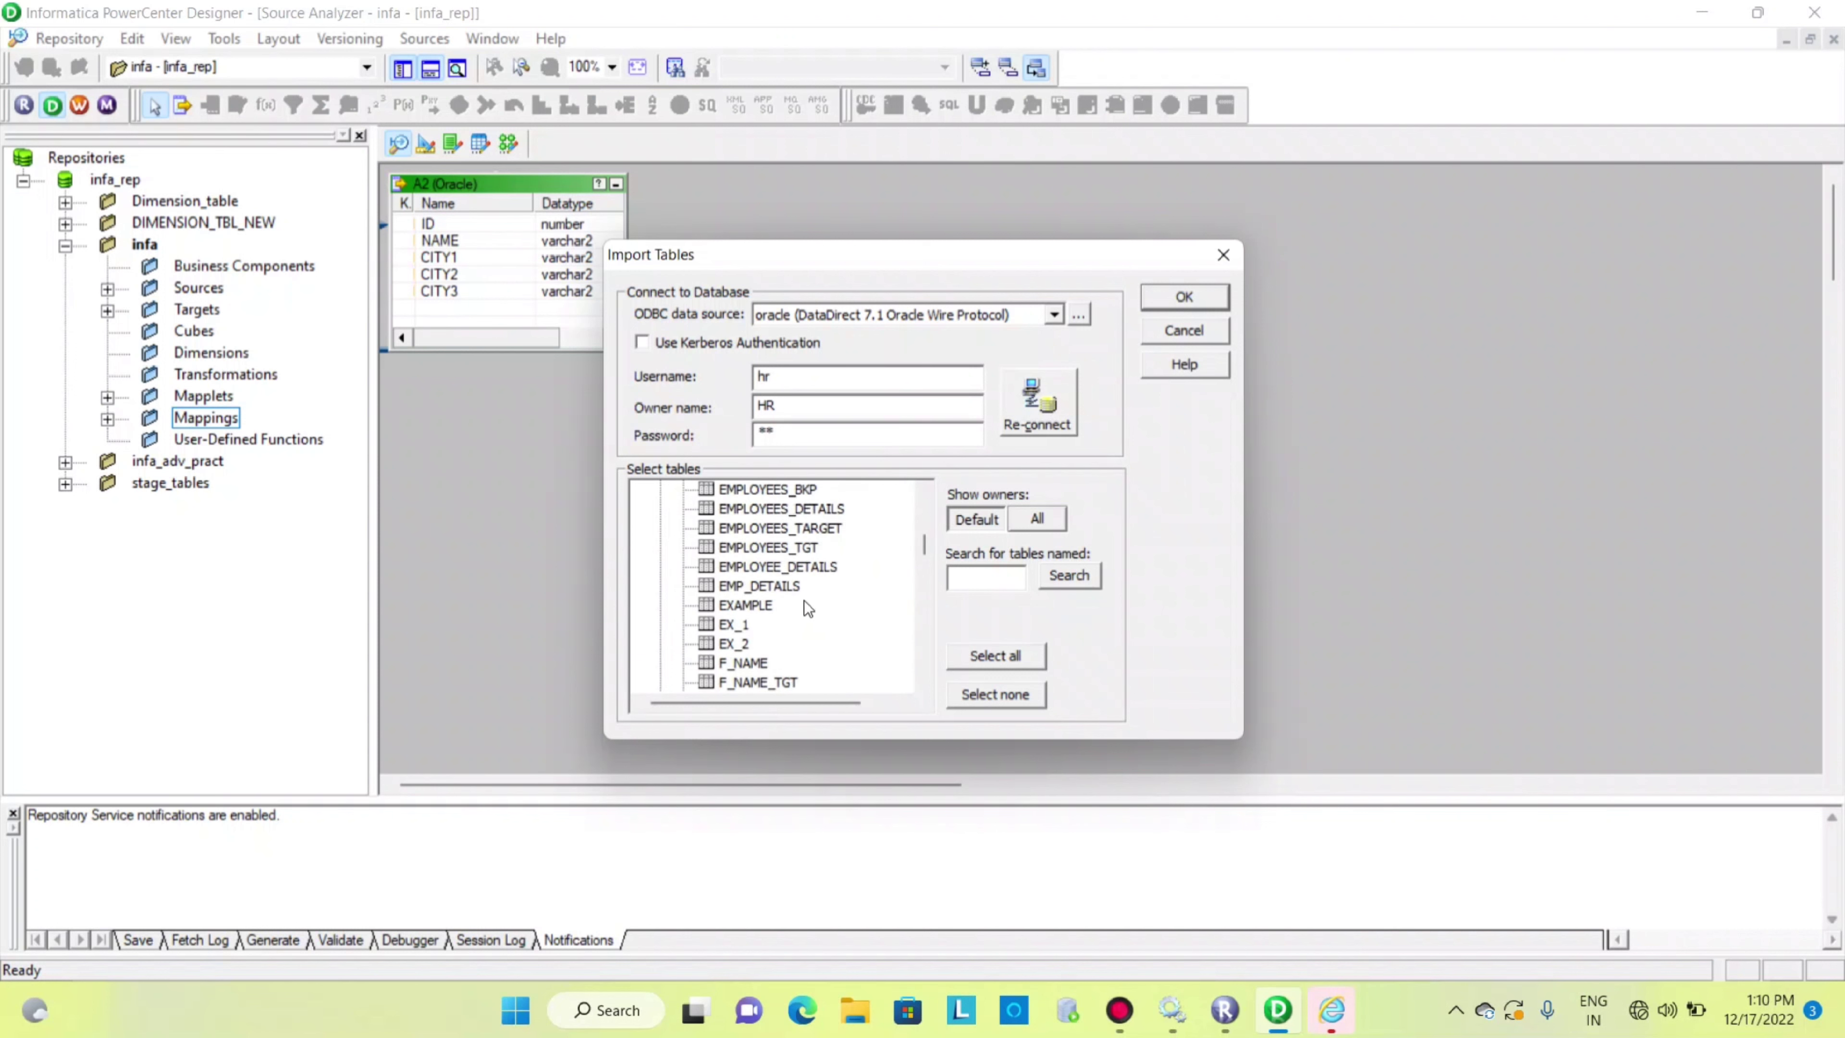
scroll(808, 603, up, 2)
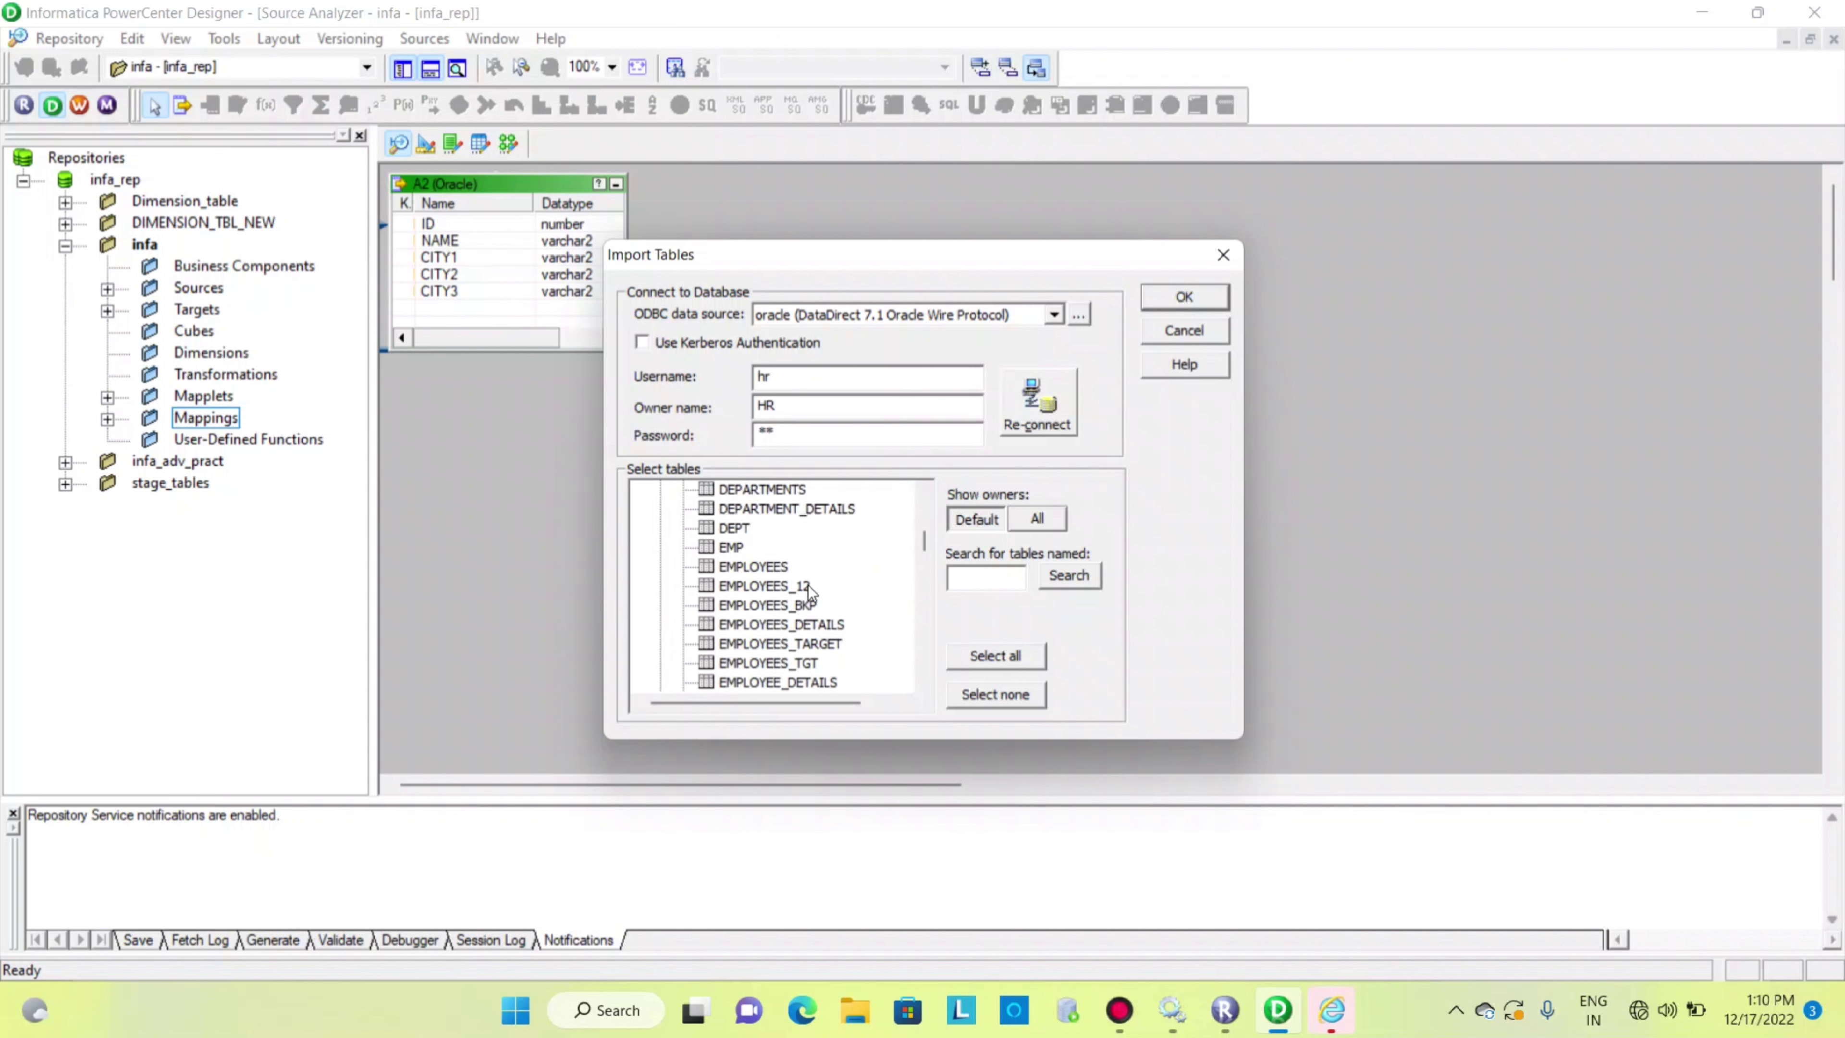
click(776, 571)
click(1183, 297)
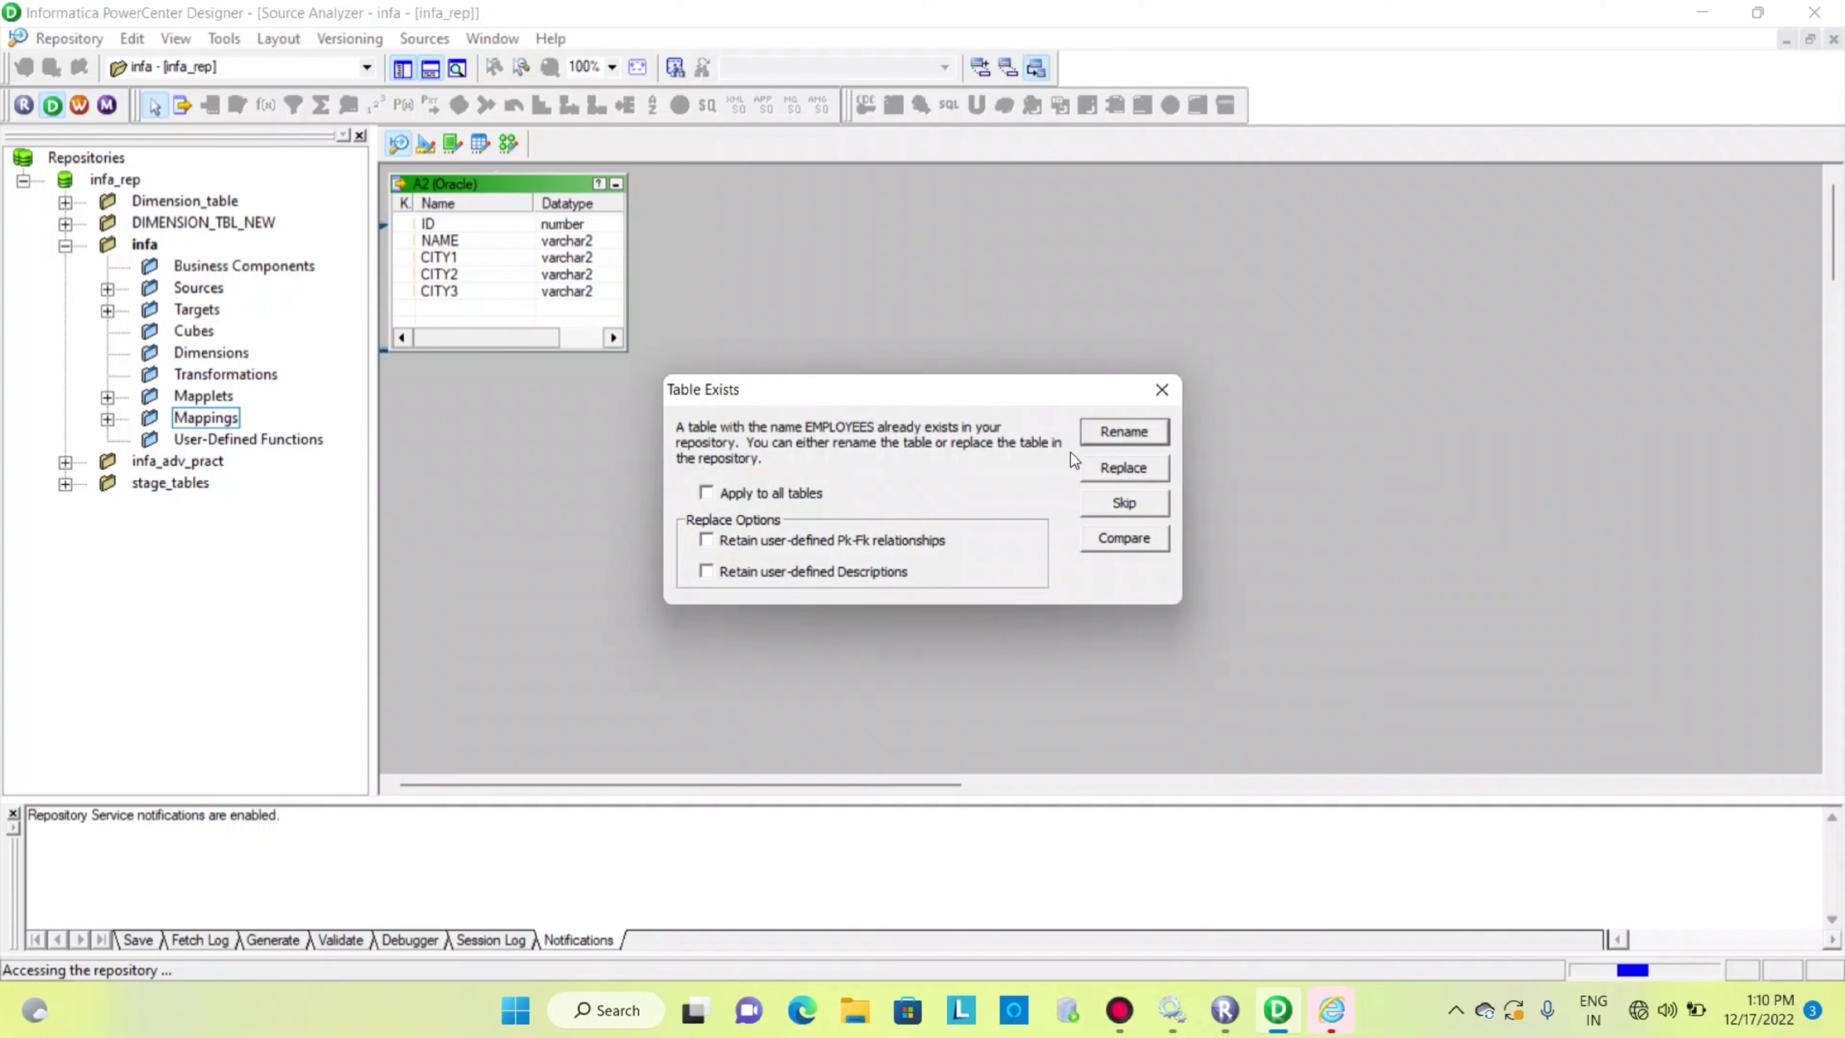
click(1119, 469)
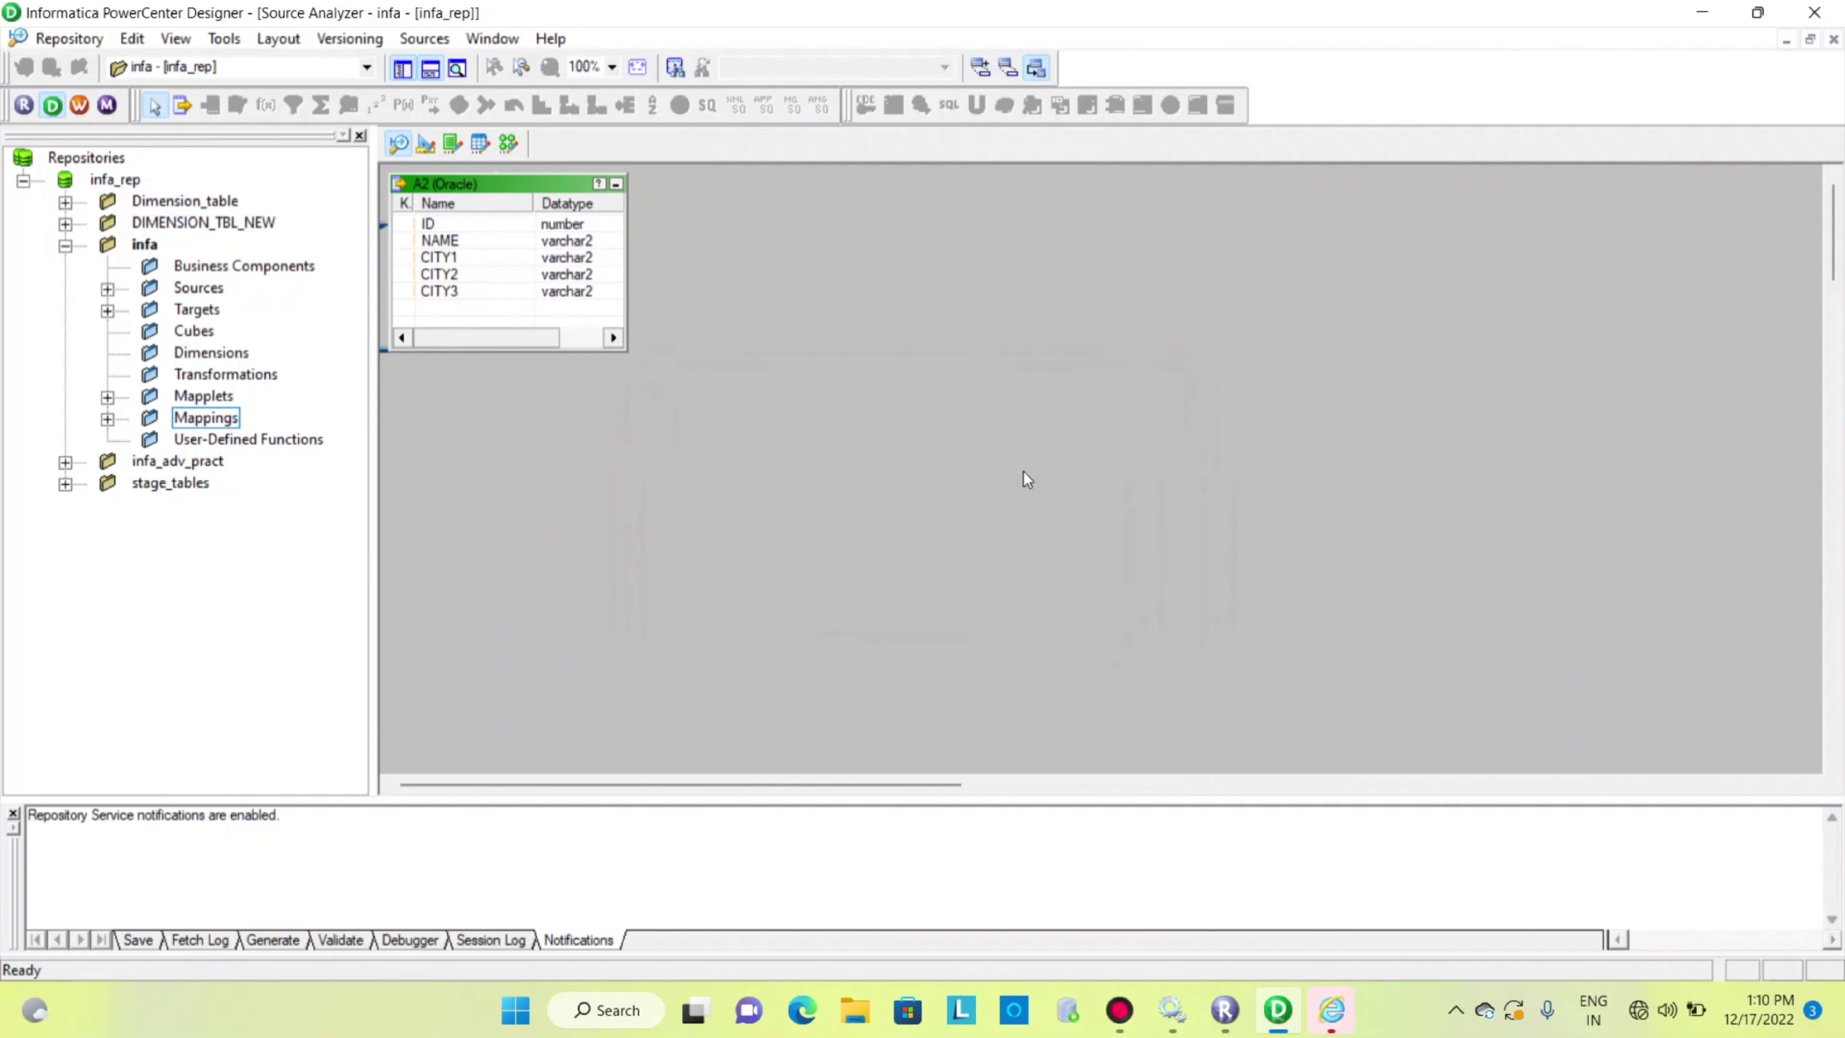
Step: Locate the EMPLOYEES definition among the infa folder's oracle sources, and switch to the Target Designer
click(108, 289)
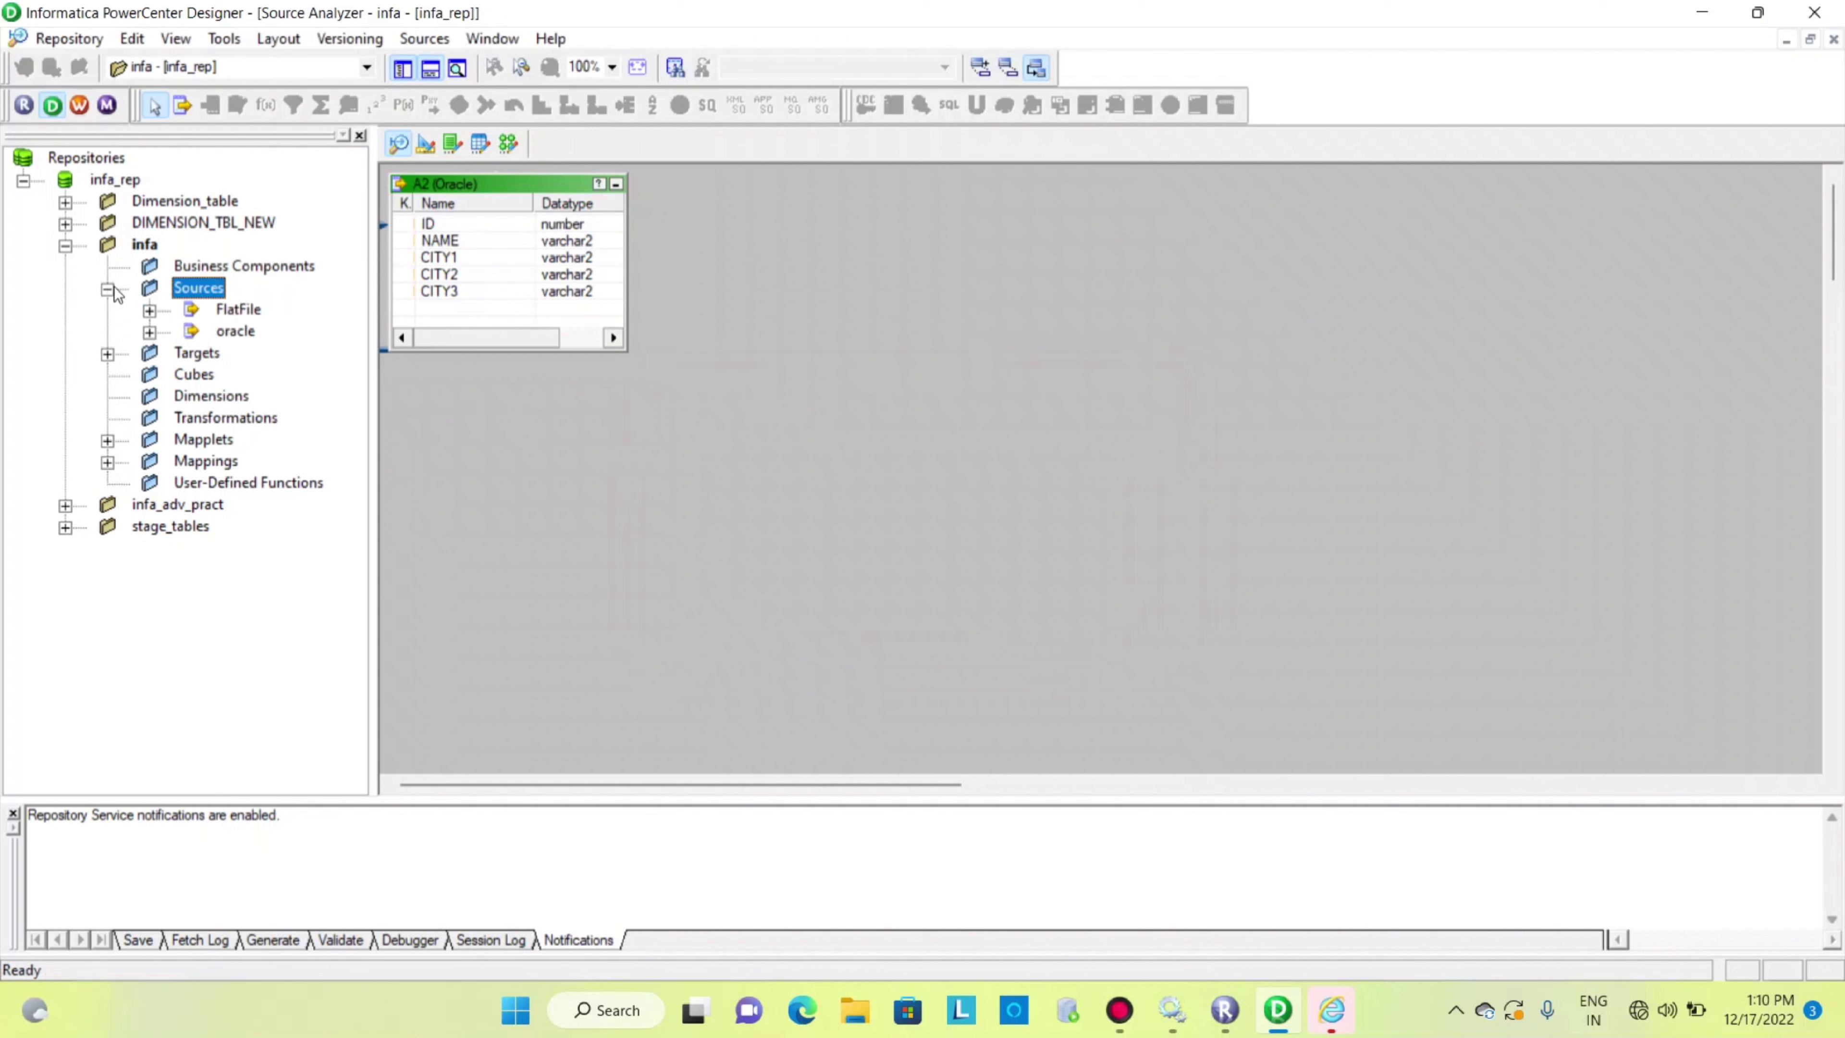
click(150, 332)
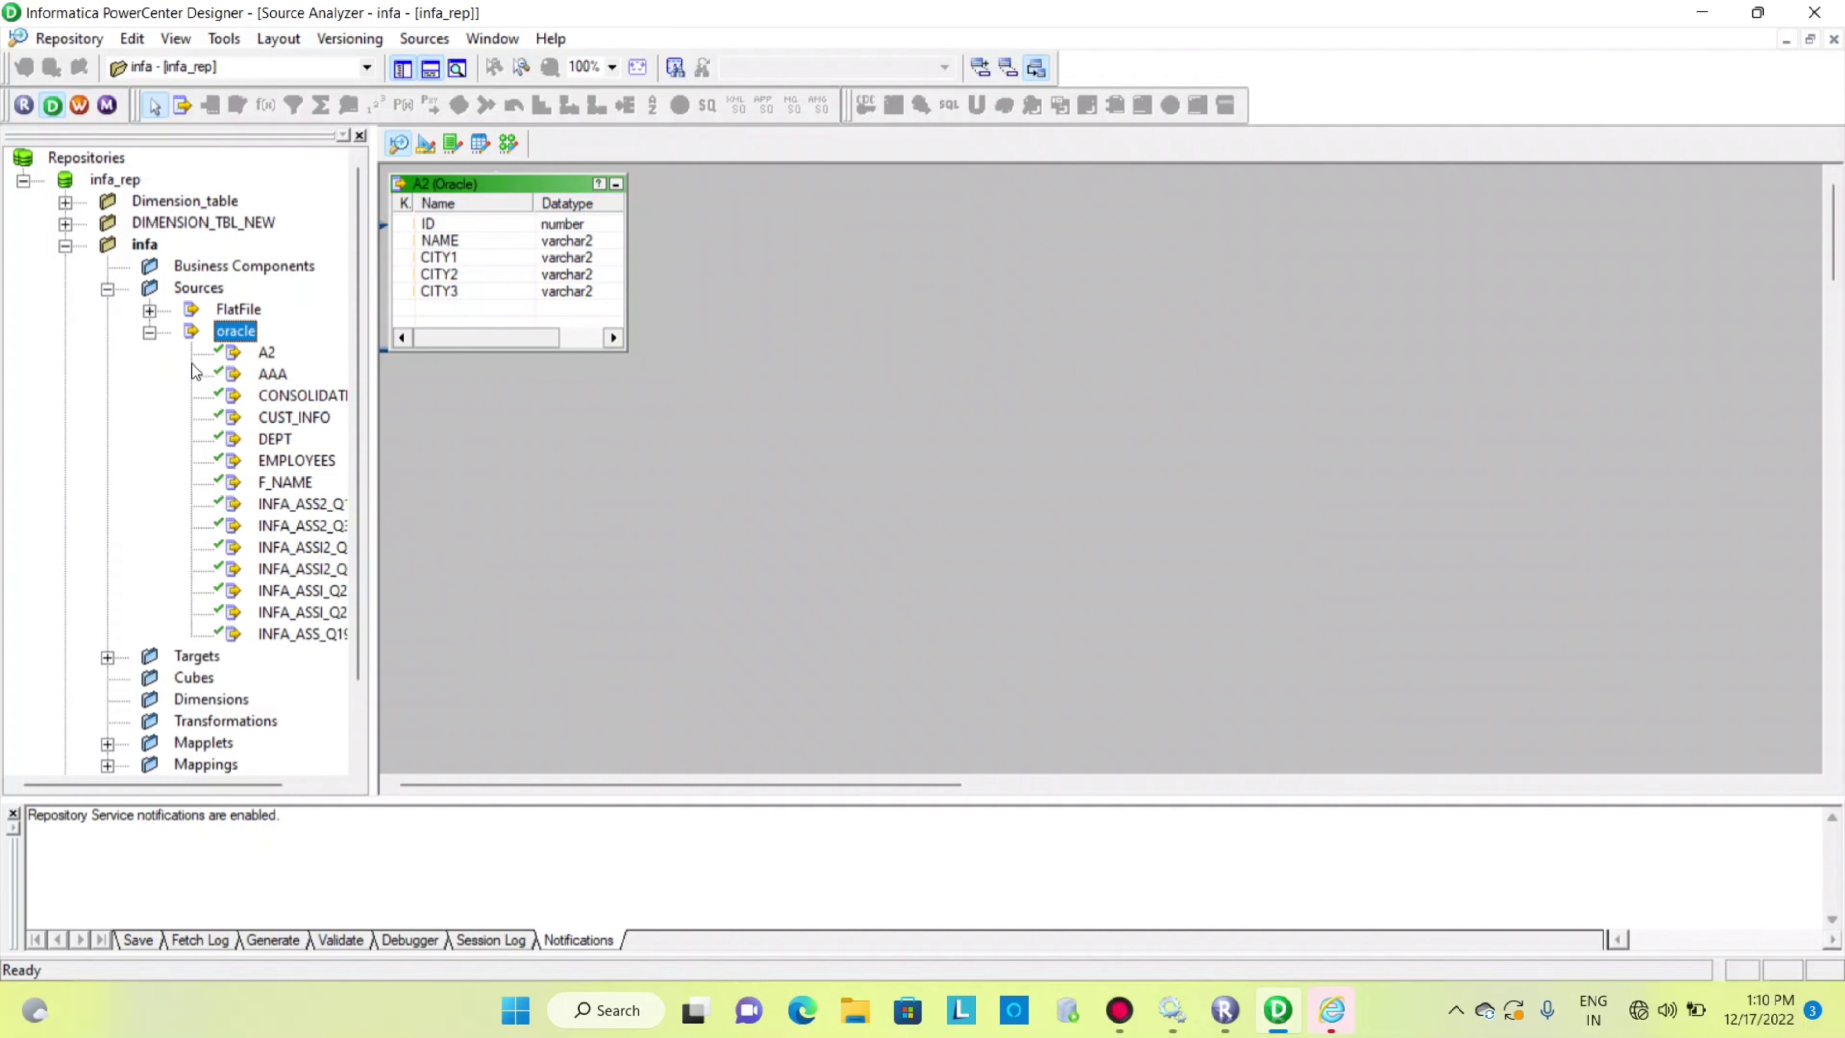
click(307, 463)
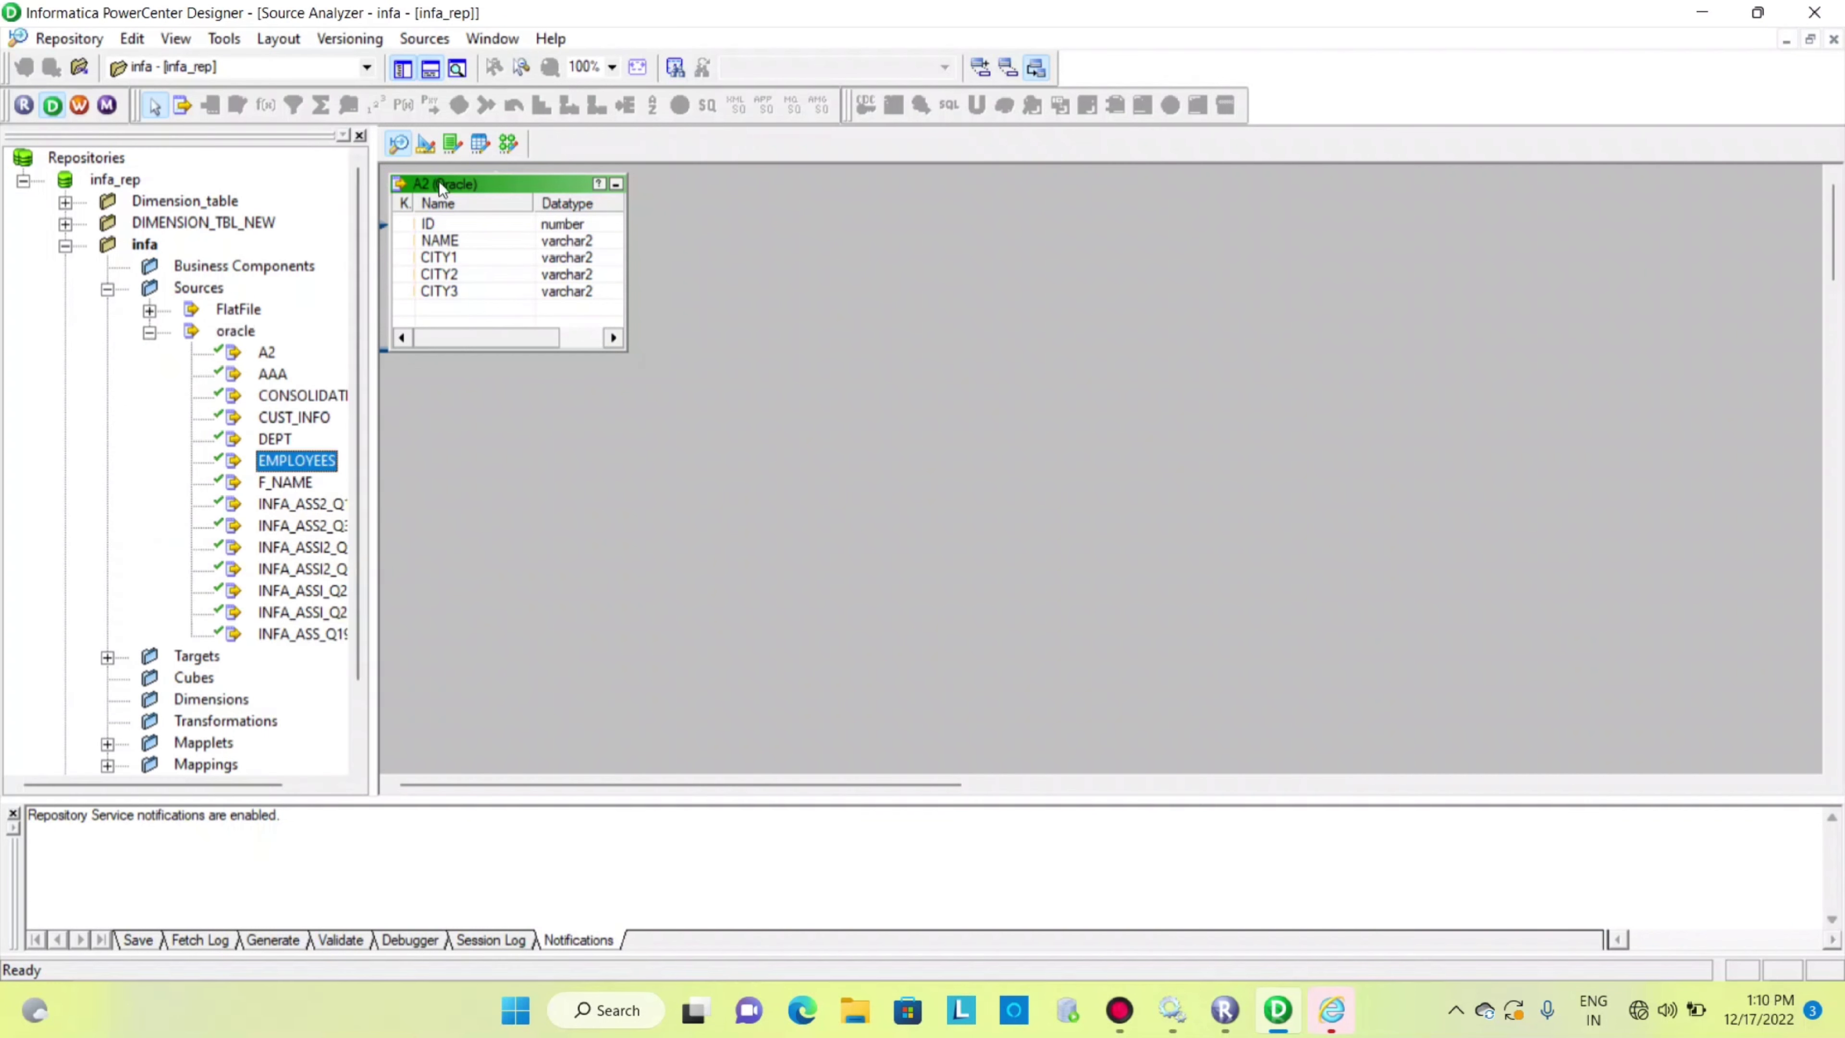
click(429, 144)
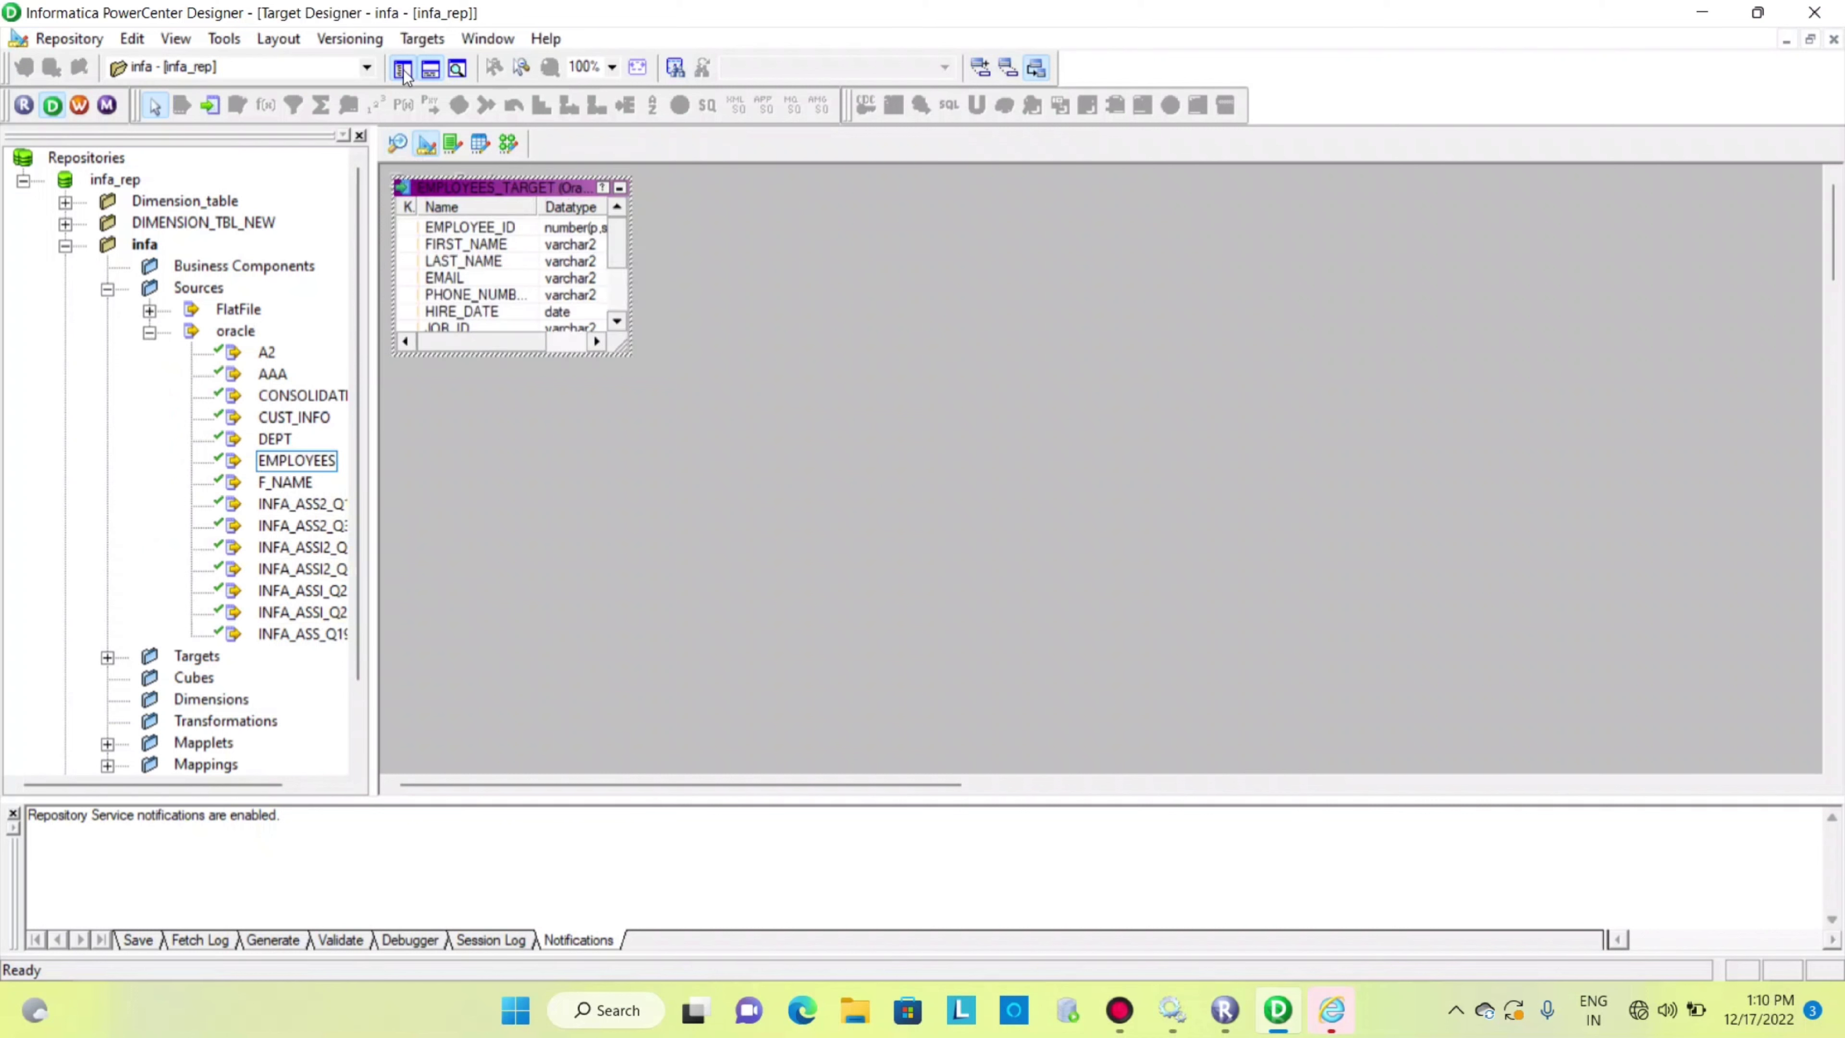
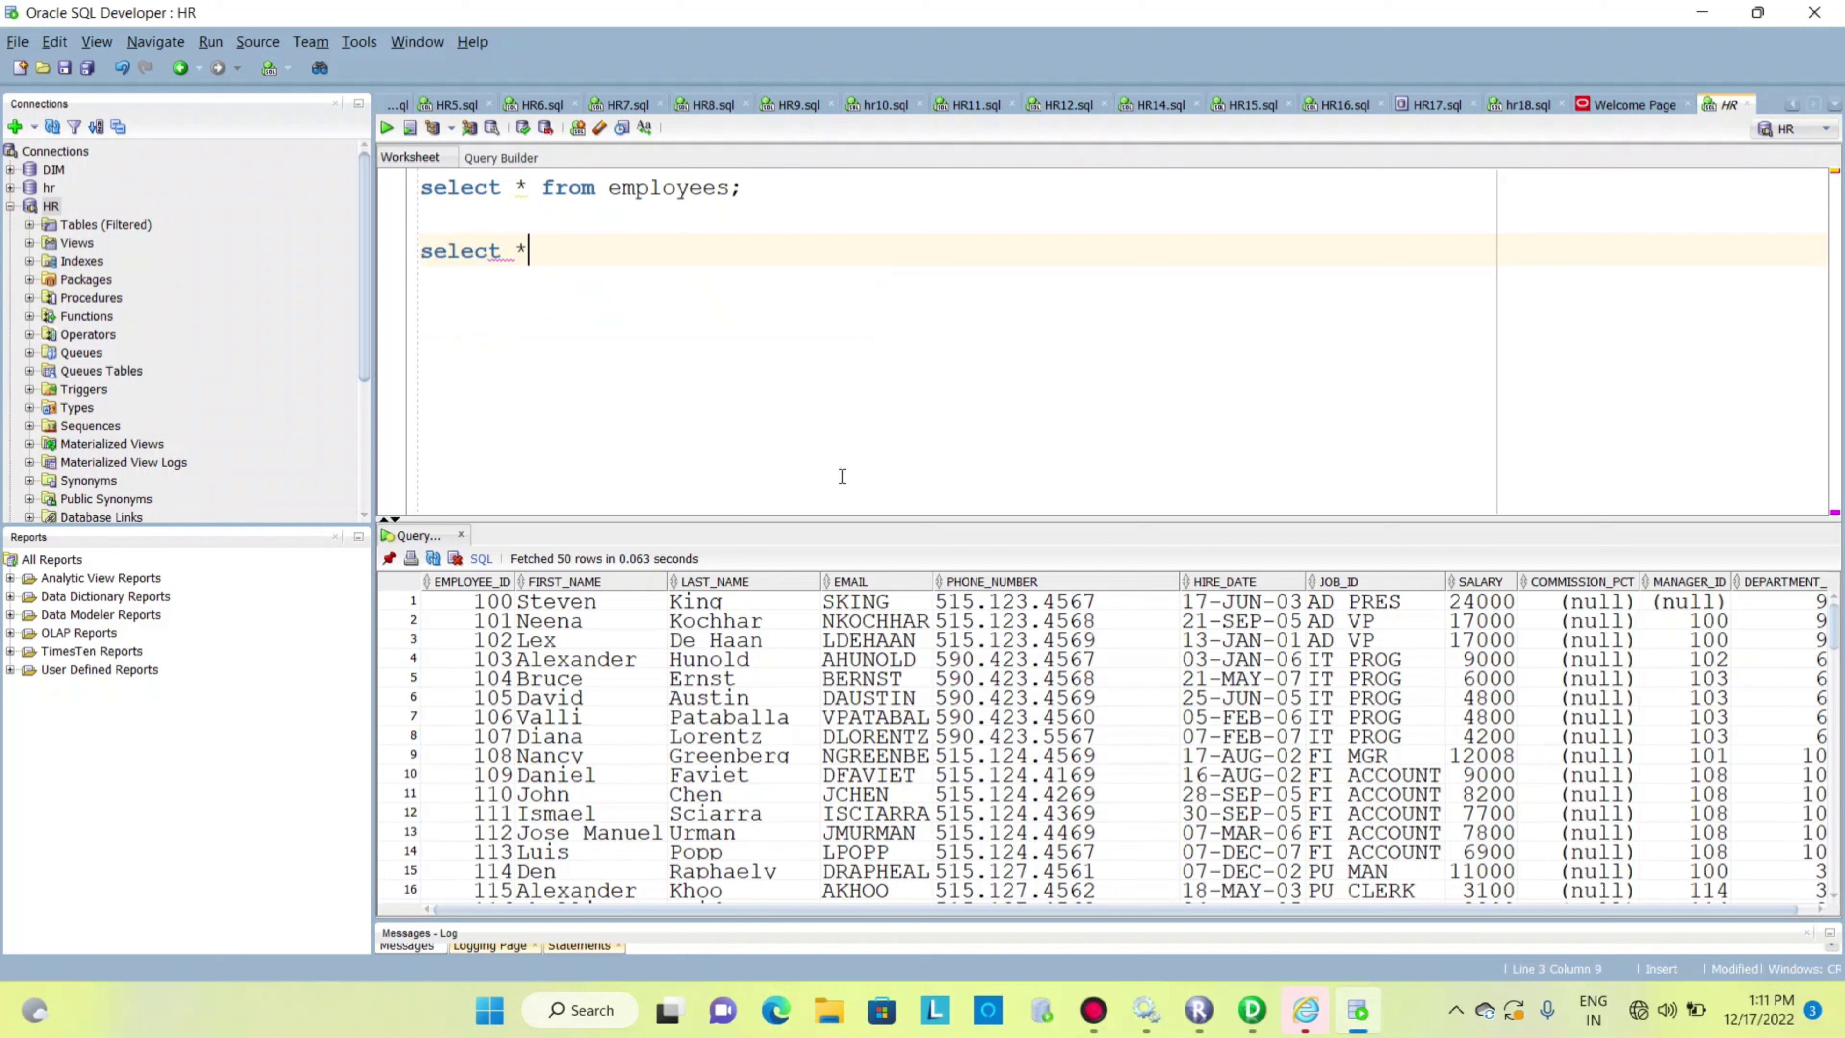
Step: In Oracle SQL Developer, complete the second query as "select * from employees_target;" and run it
text(from employeees)
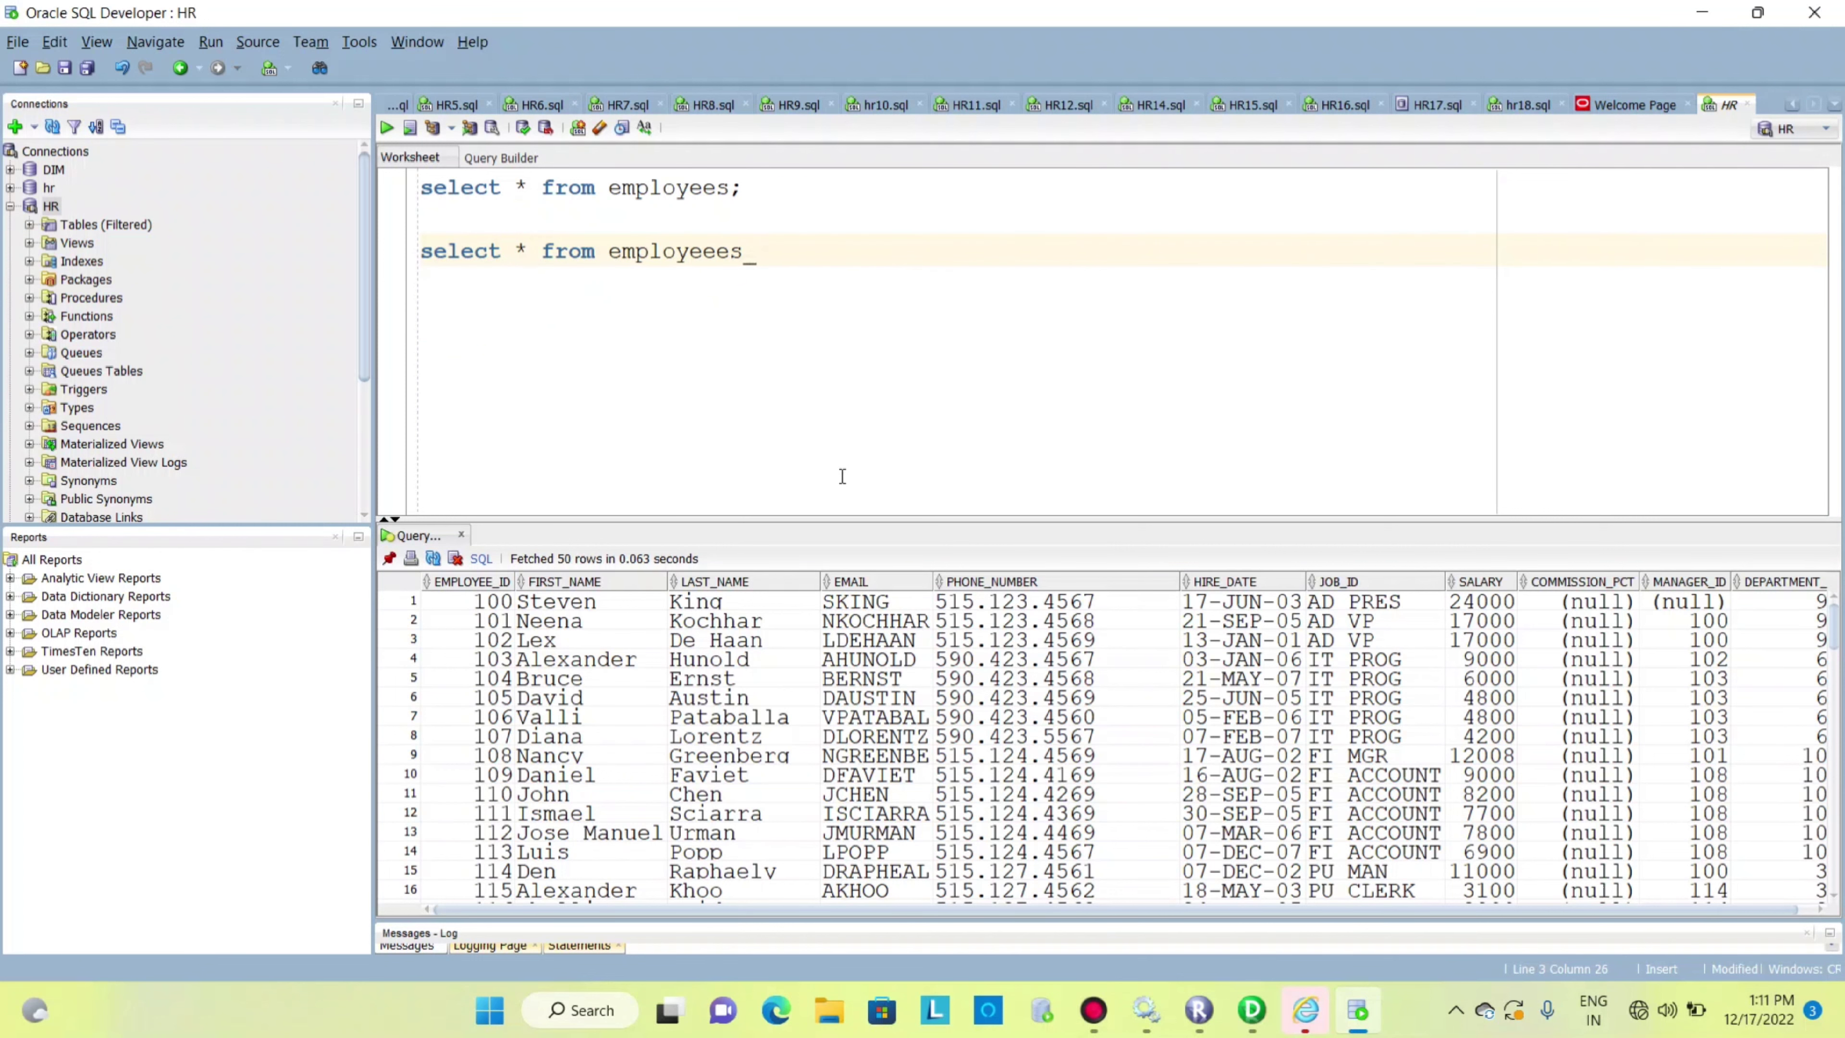
text(_ta)
key(BackSpace)
key(BackSpace)
key(BackSpace)
key(BackSpace)
key(BackSpace)
text(s_target;)
key(ctrl+Return)
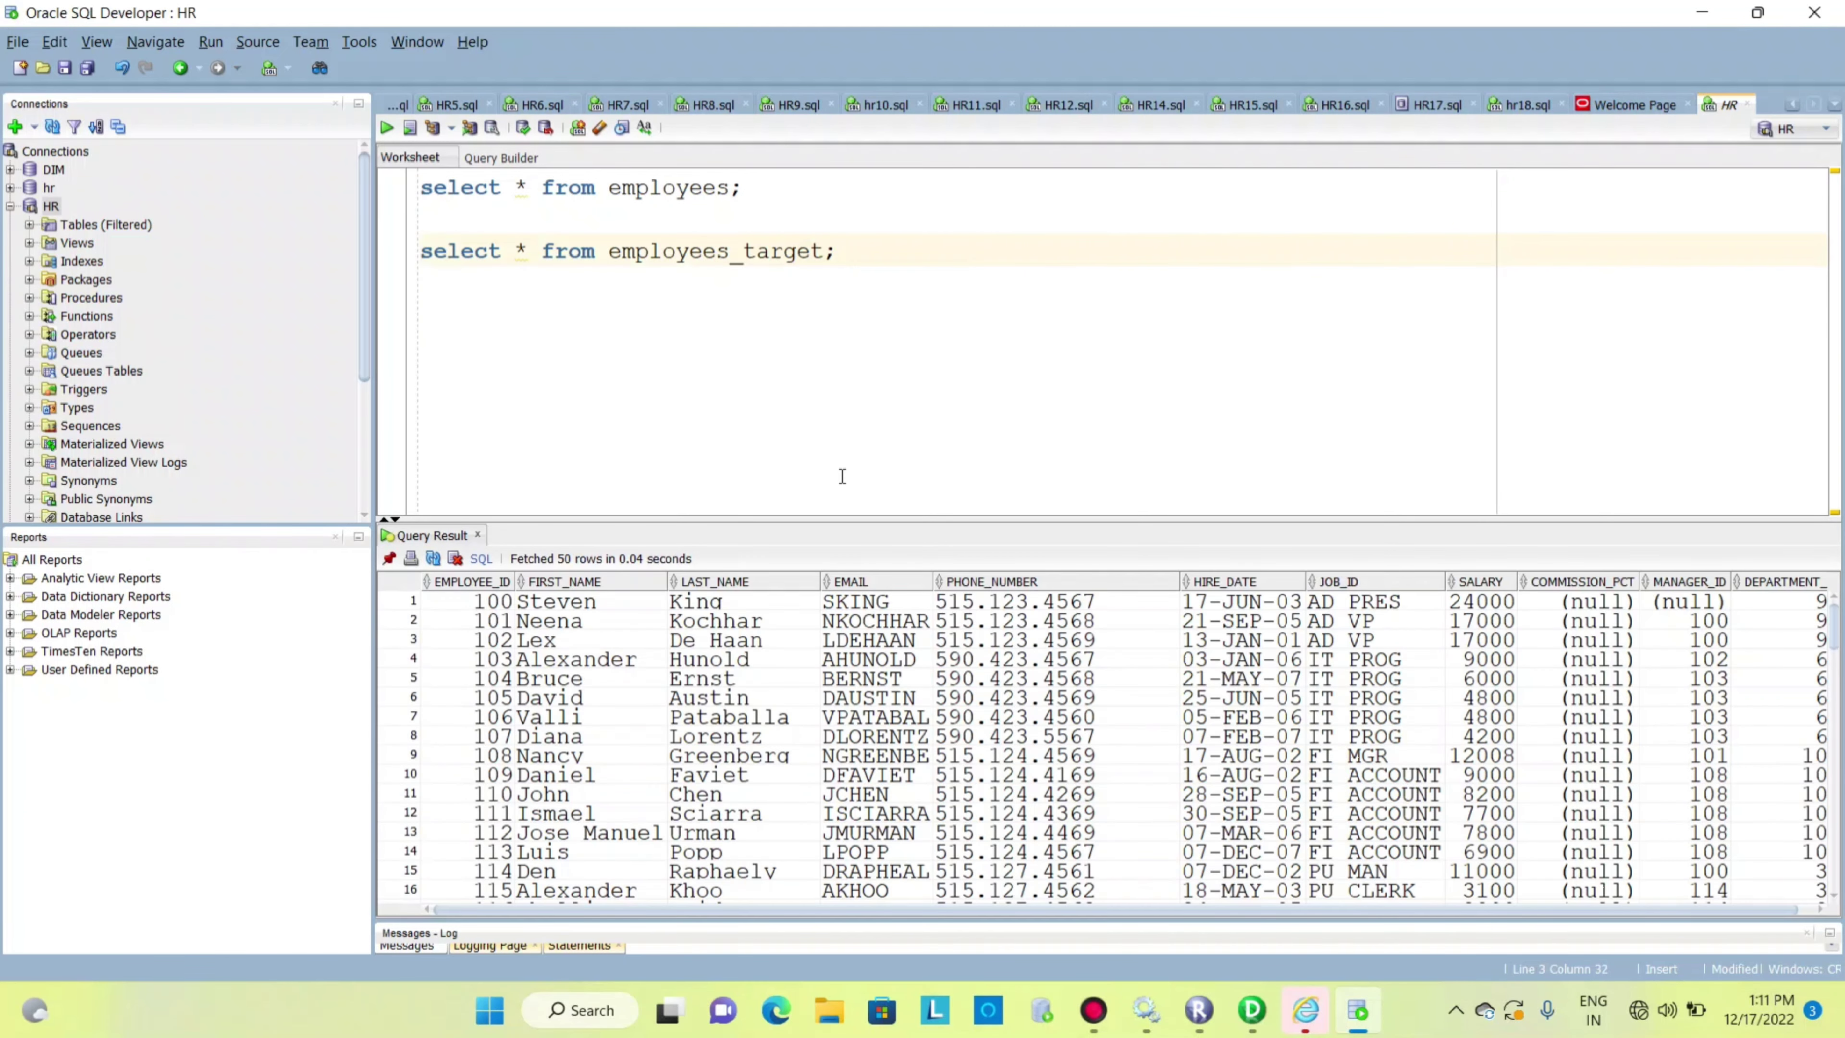
Step: Run "truncate table employees_target;" on a new line, and rerun the select query on employees_target
key(Return)
key(Return)
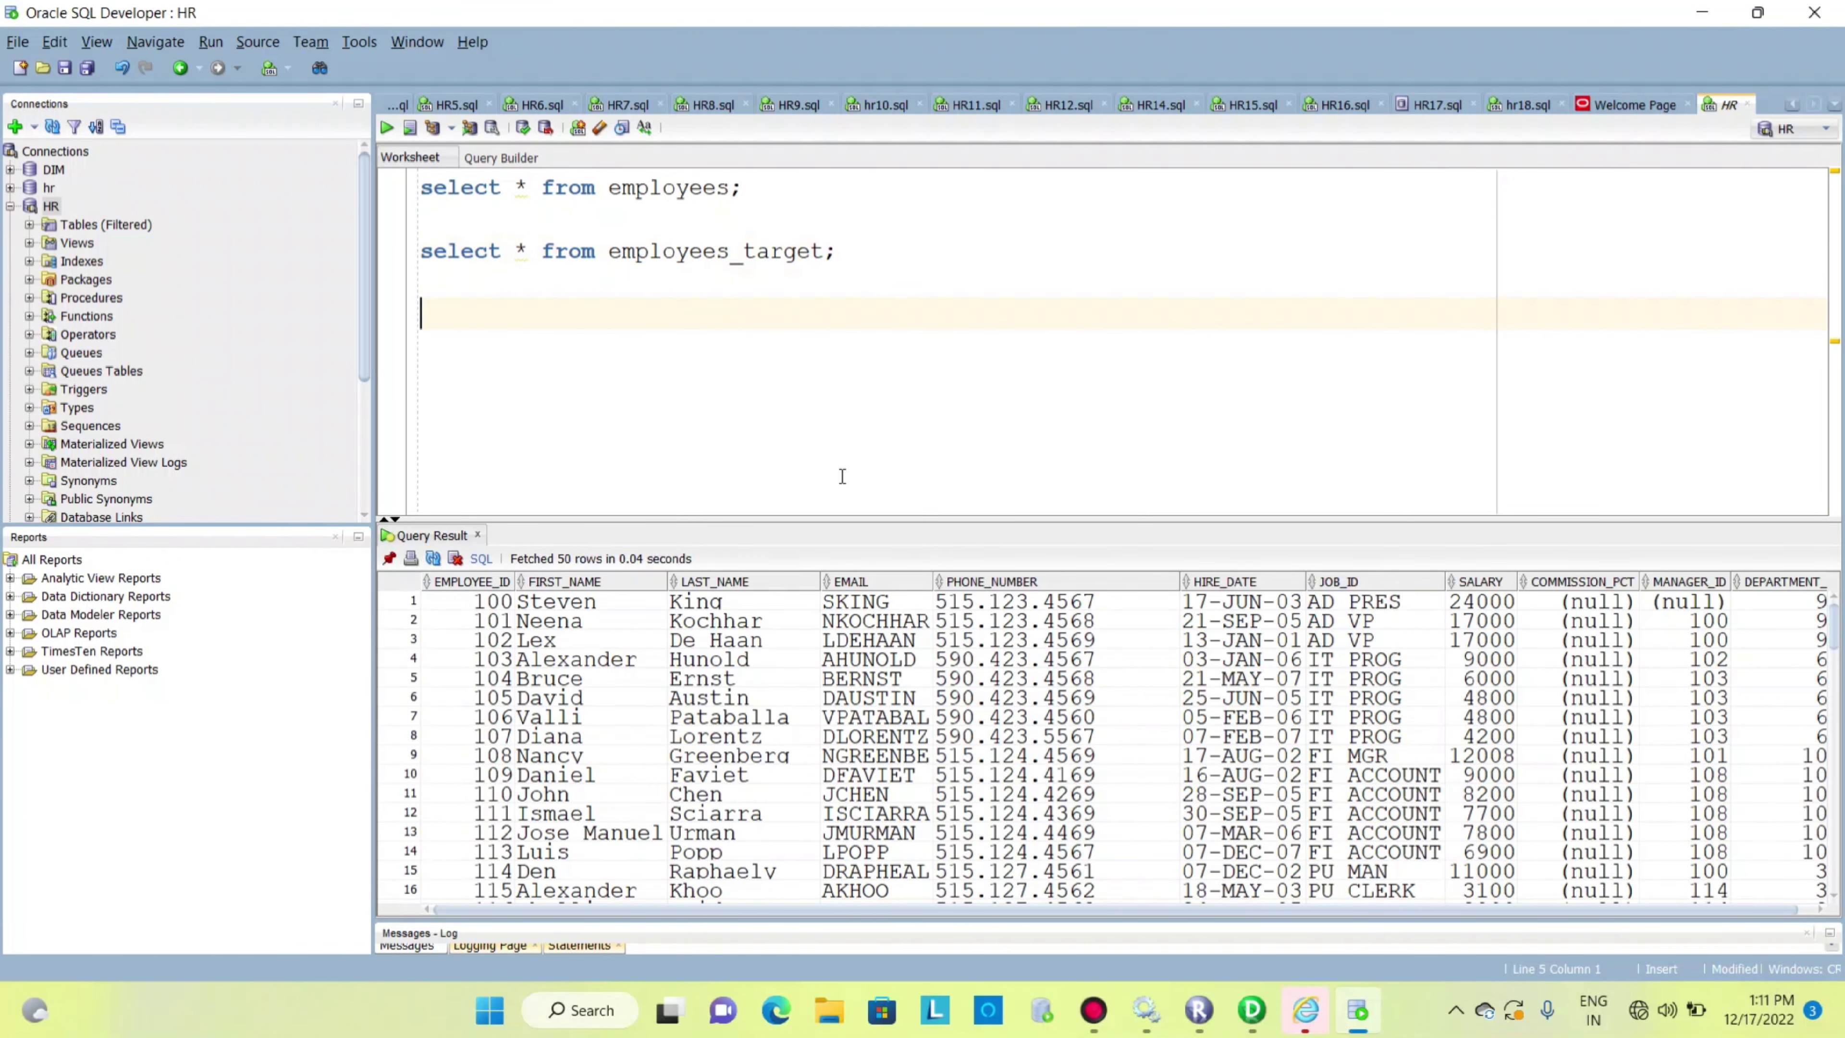
text(truncate table e,)
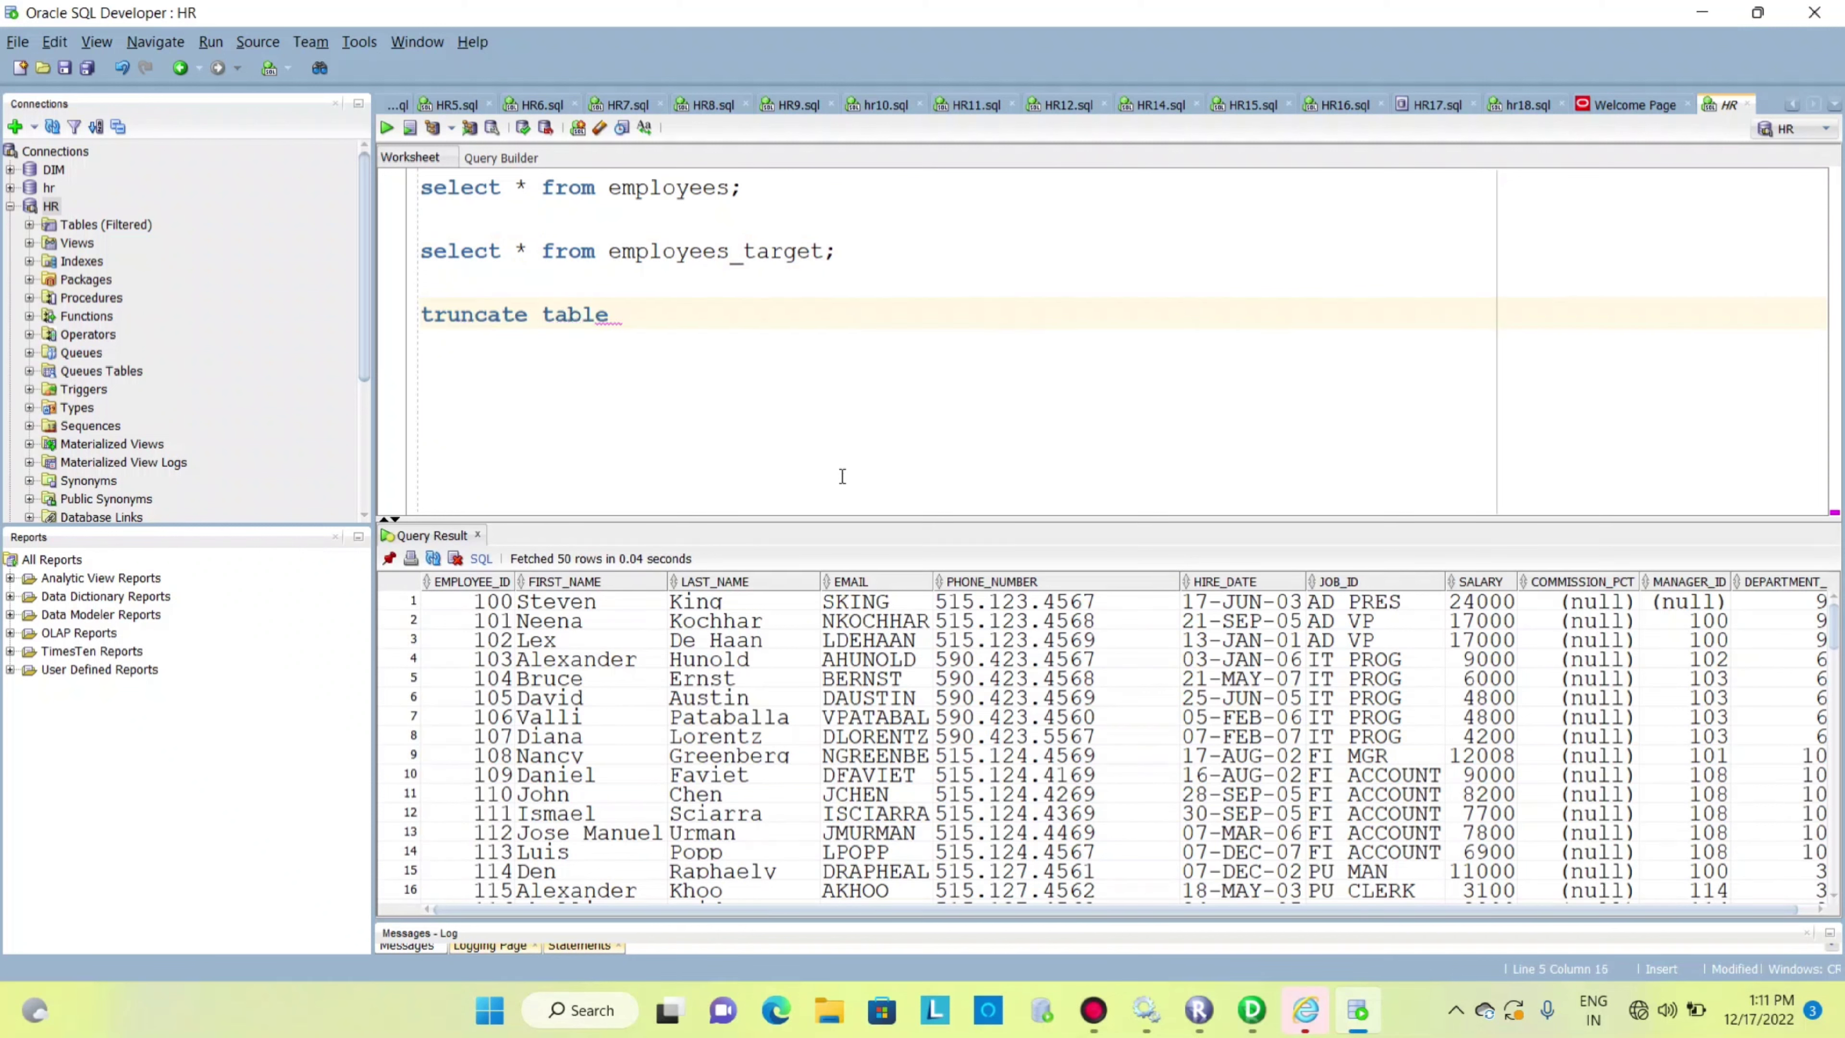
key(BackSpace)
text(mployees_)
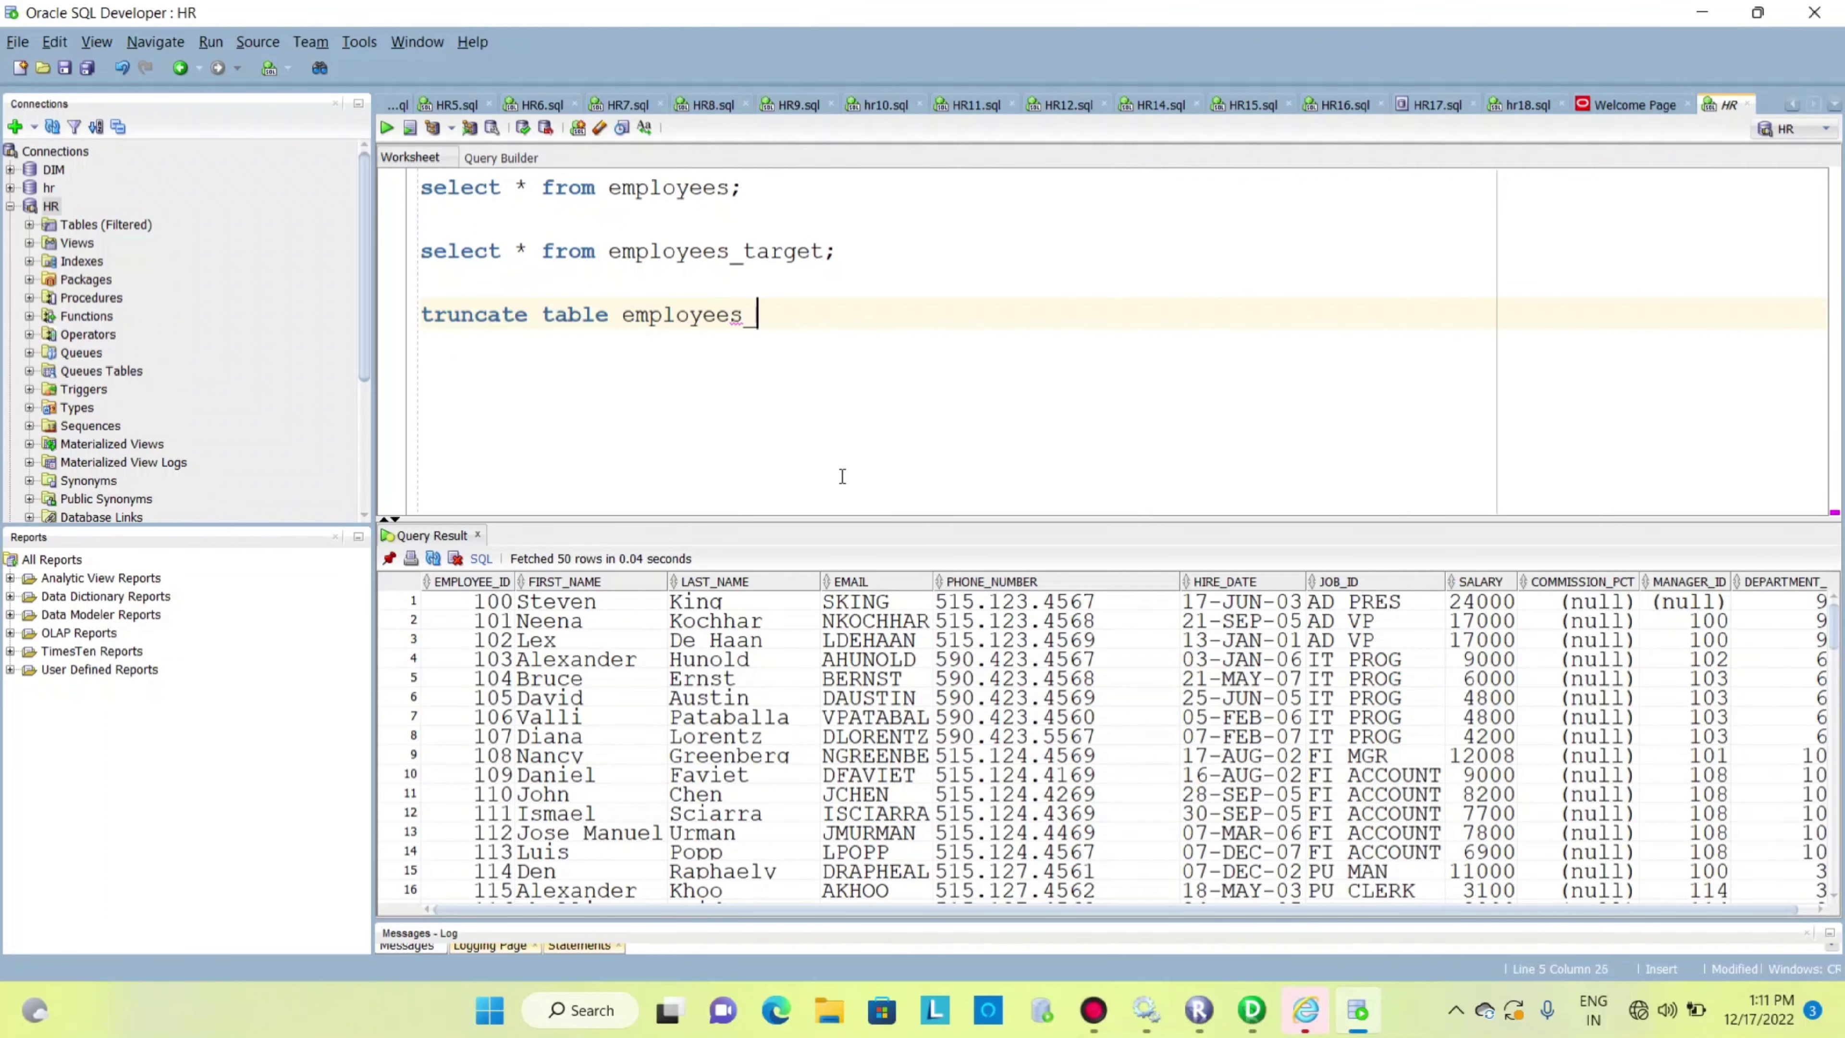
text(target;)
key(ctrl+Return)
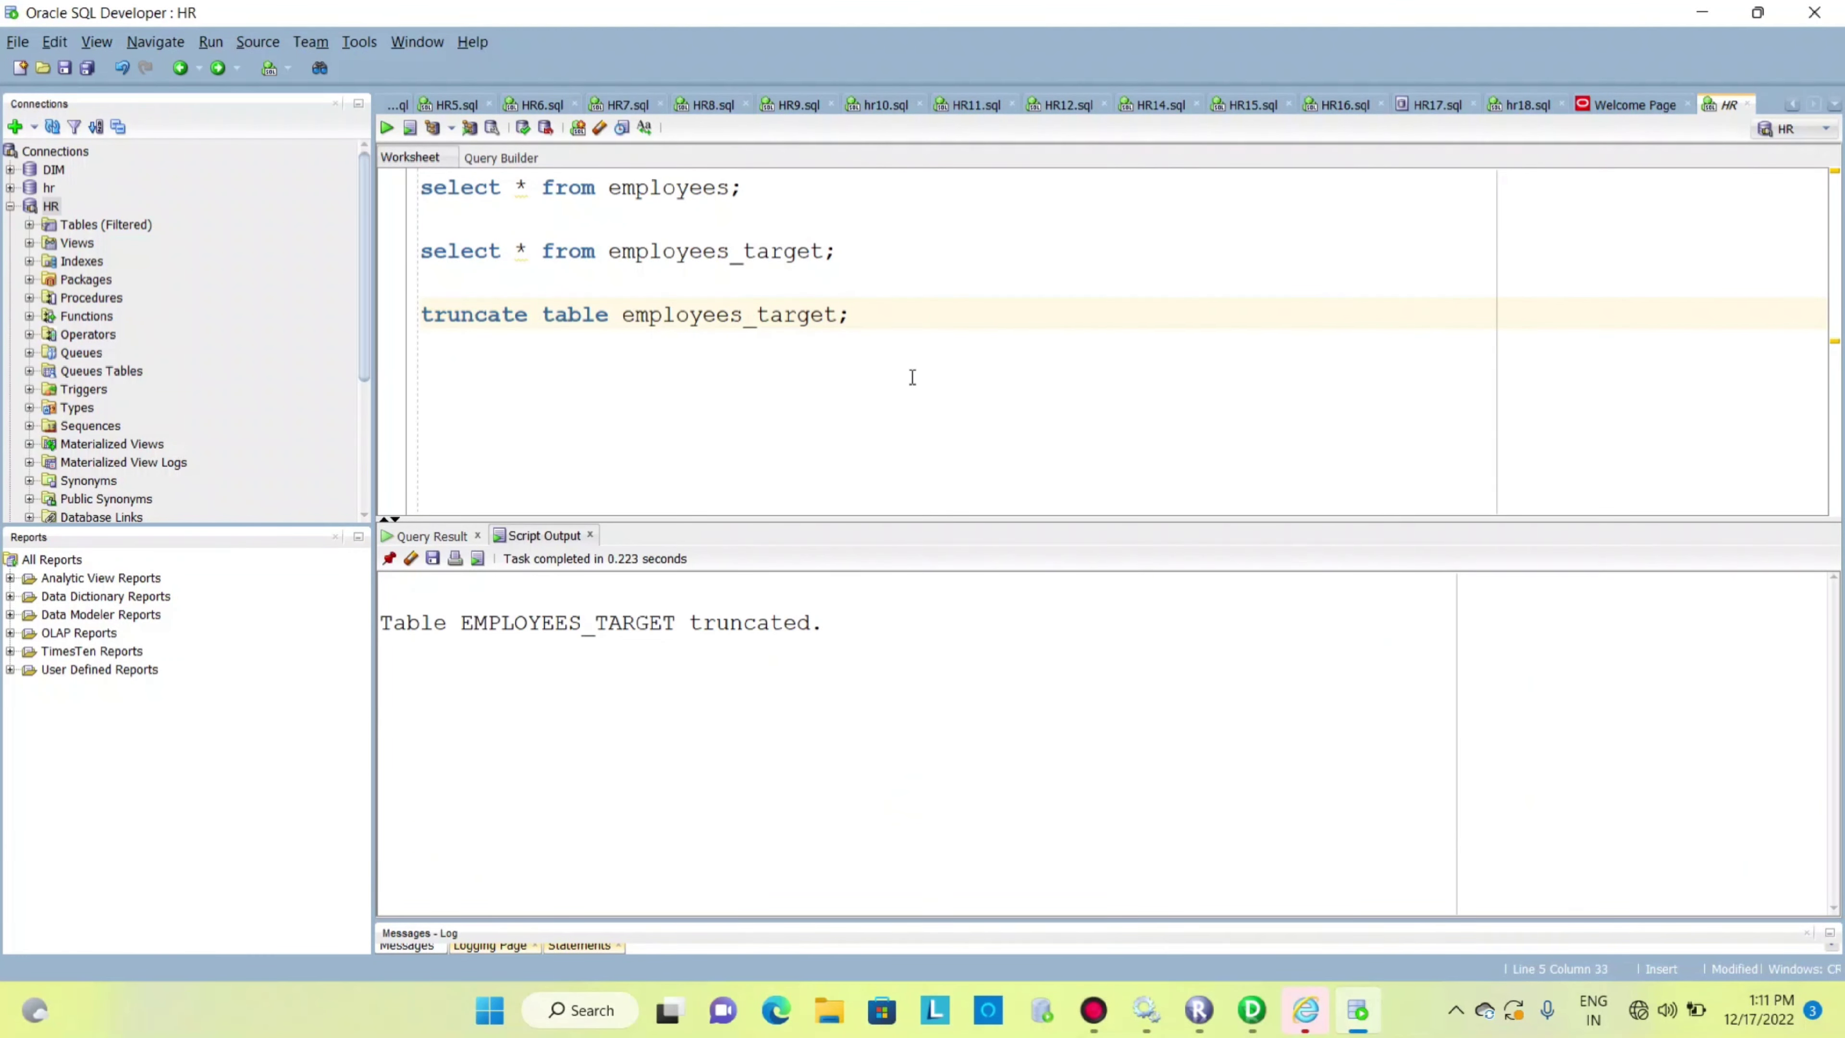
click(858, 240)
key(ctrl+Return)
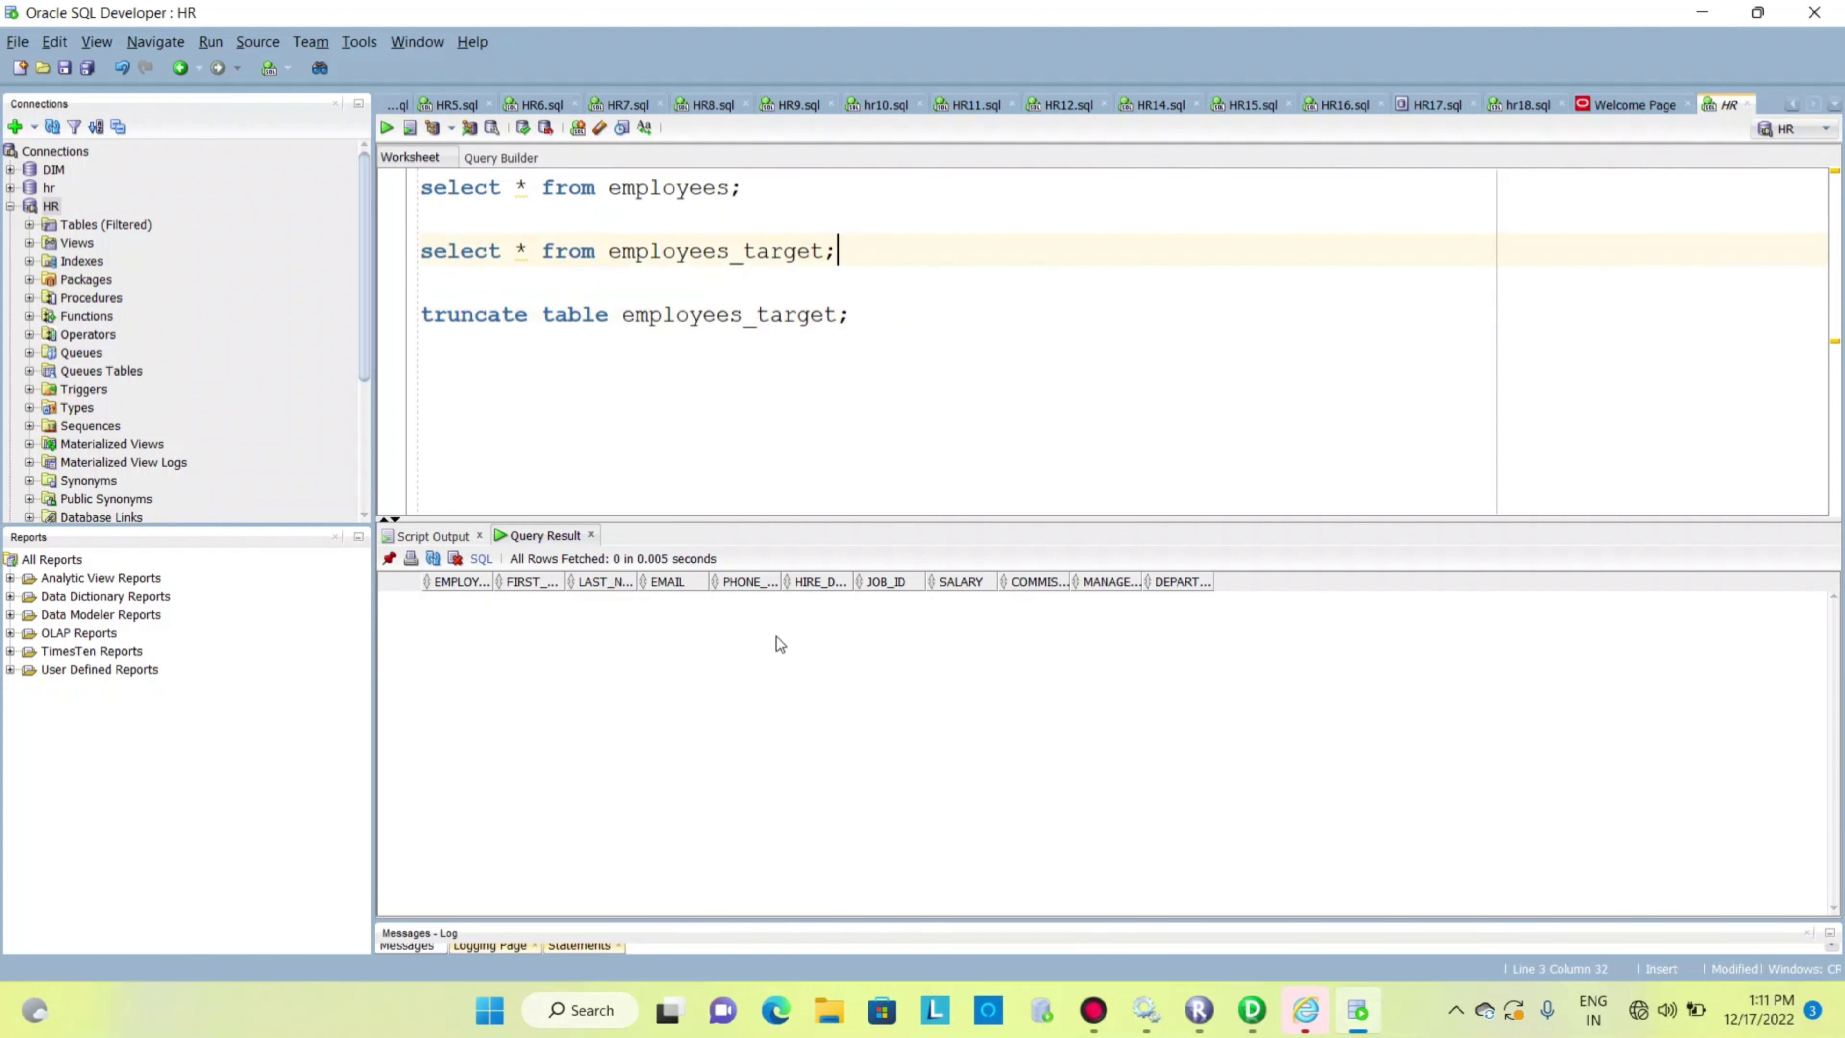
Step: Switch back to PowerCenter Designer and review the available import options for targets without importing anything
click(1242, 1016)
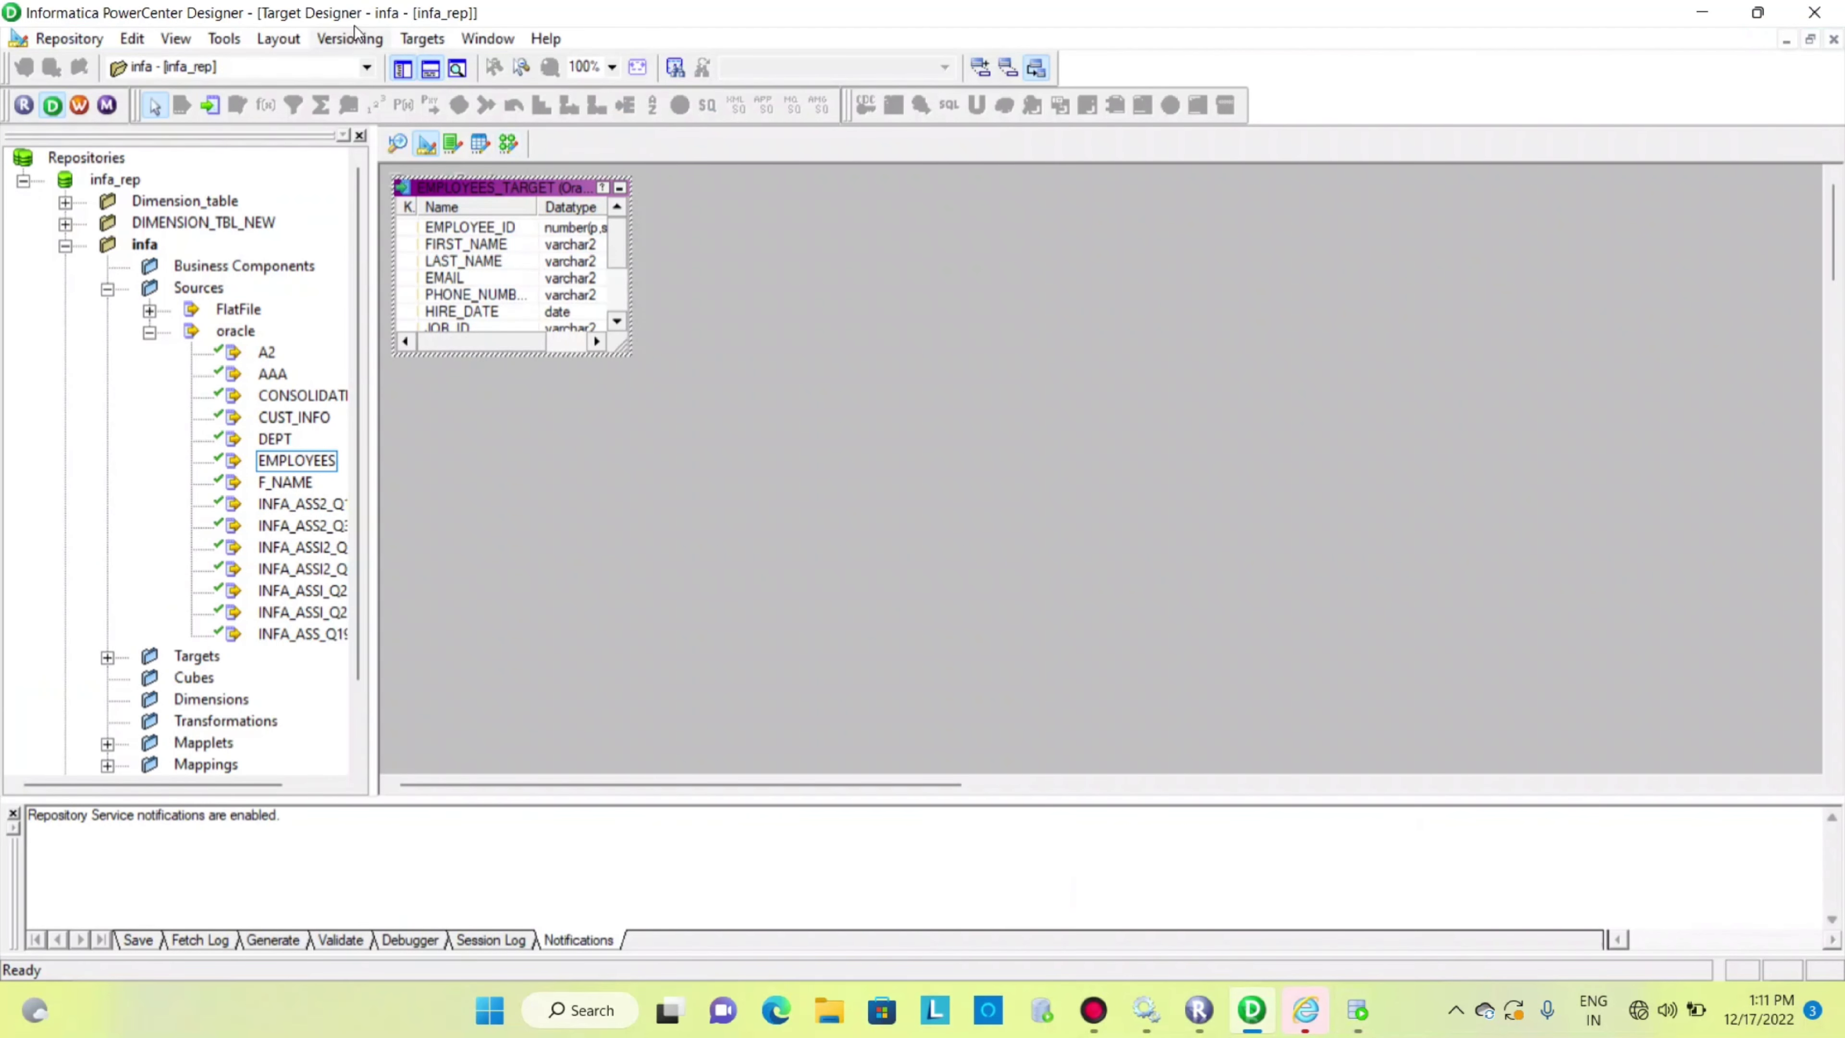
click(407, 40)
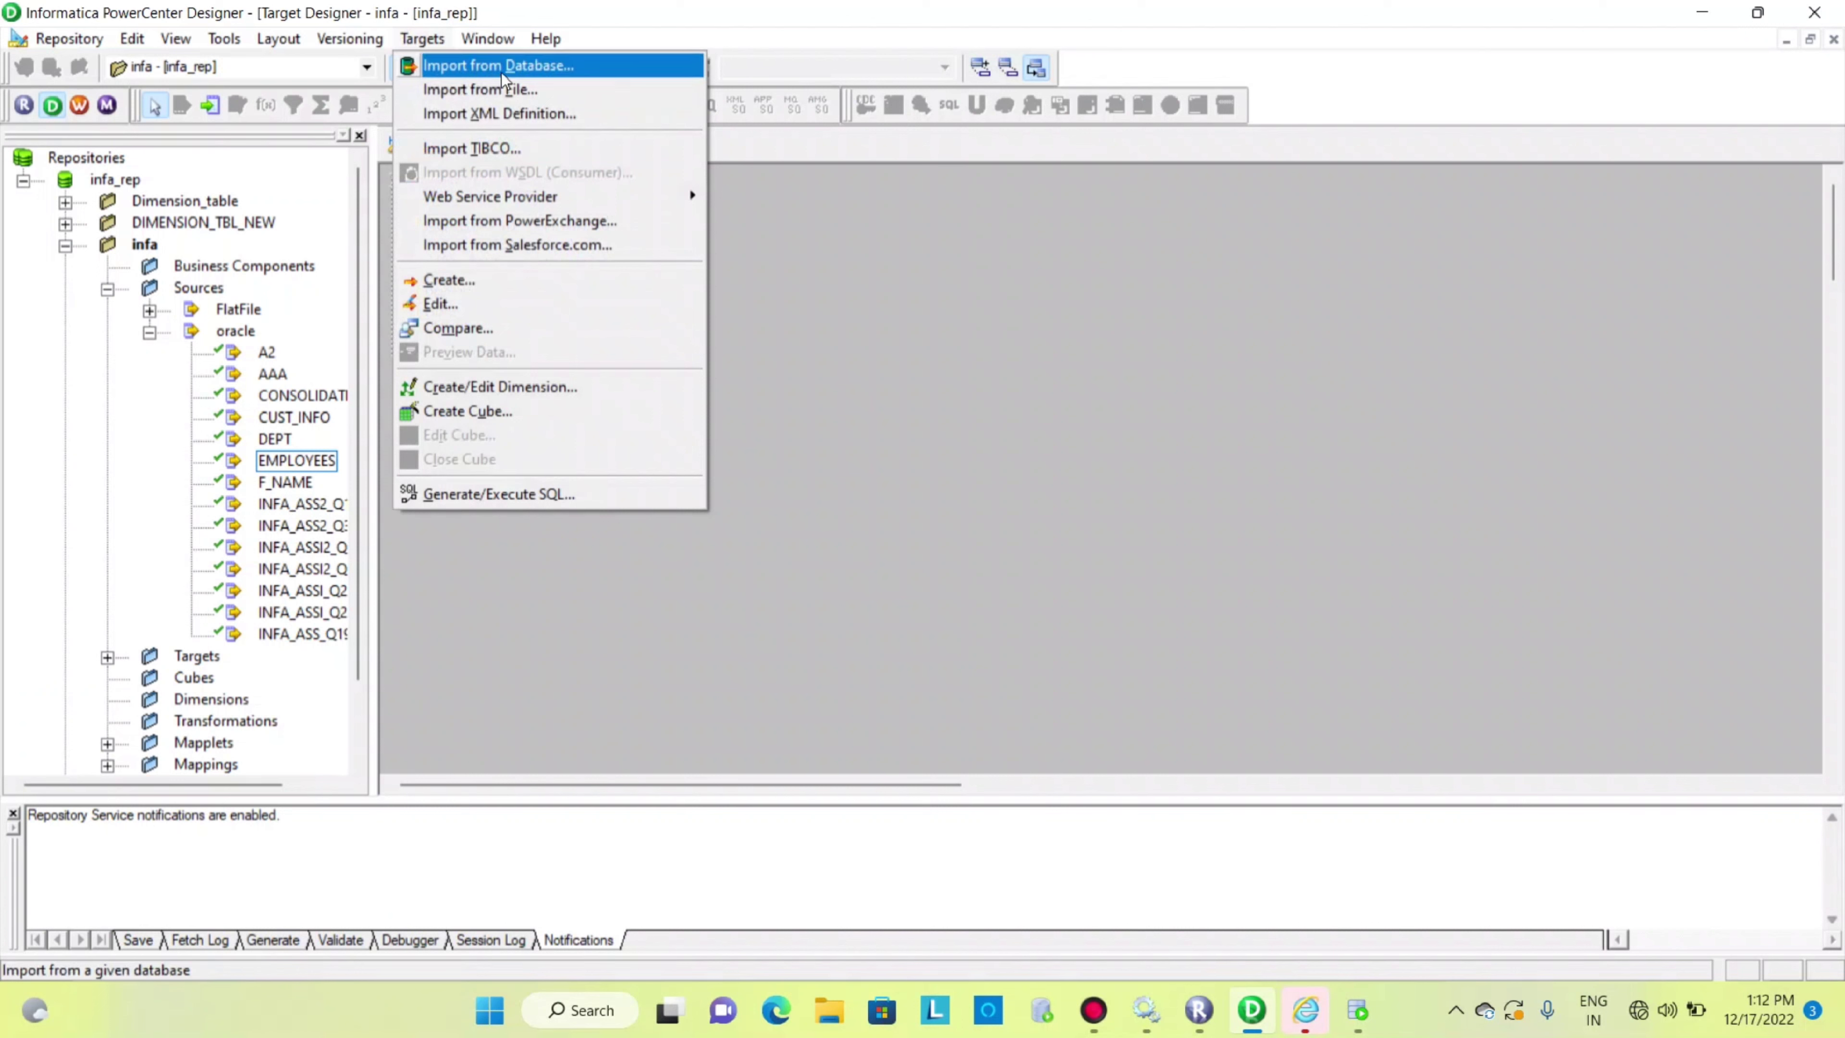
click(941, 229)
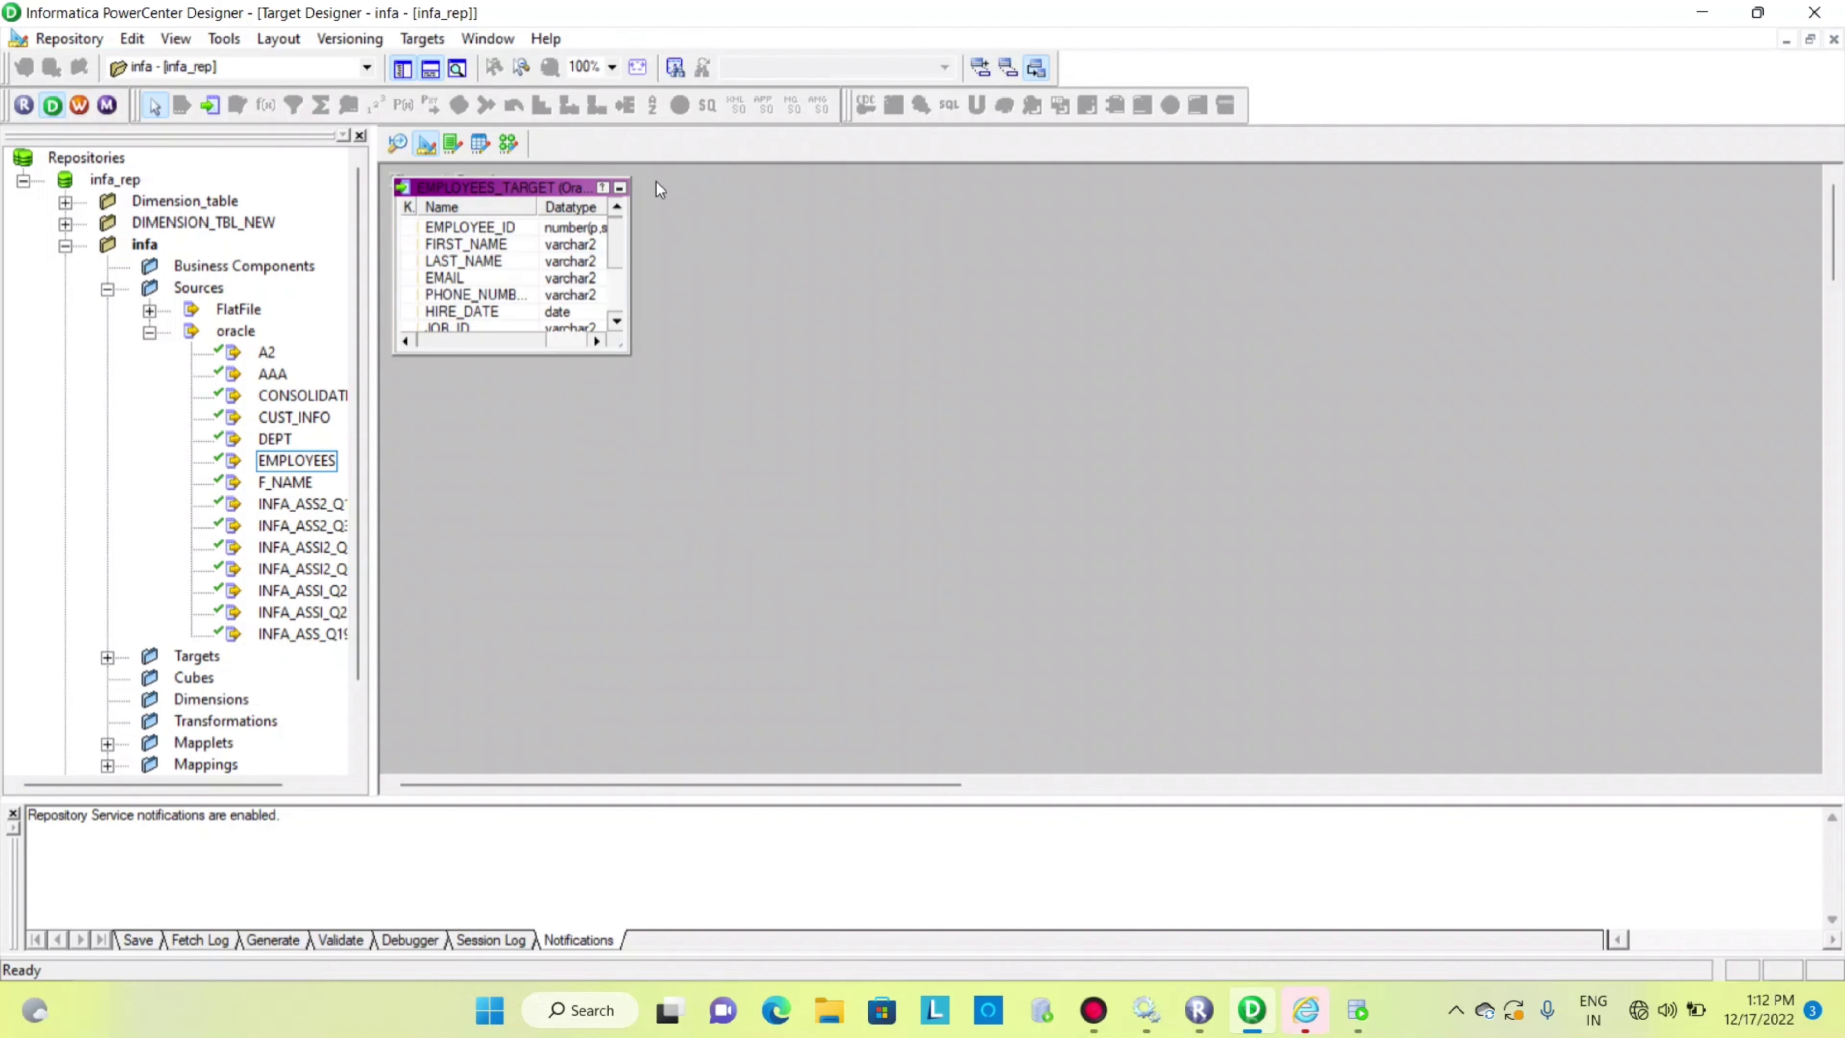
Step: Create a new mapping named m_MyFirstMapping in the Mapping Designer
click(509, 144)
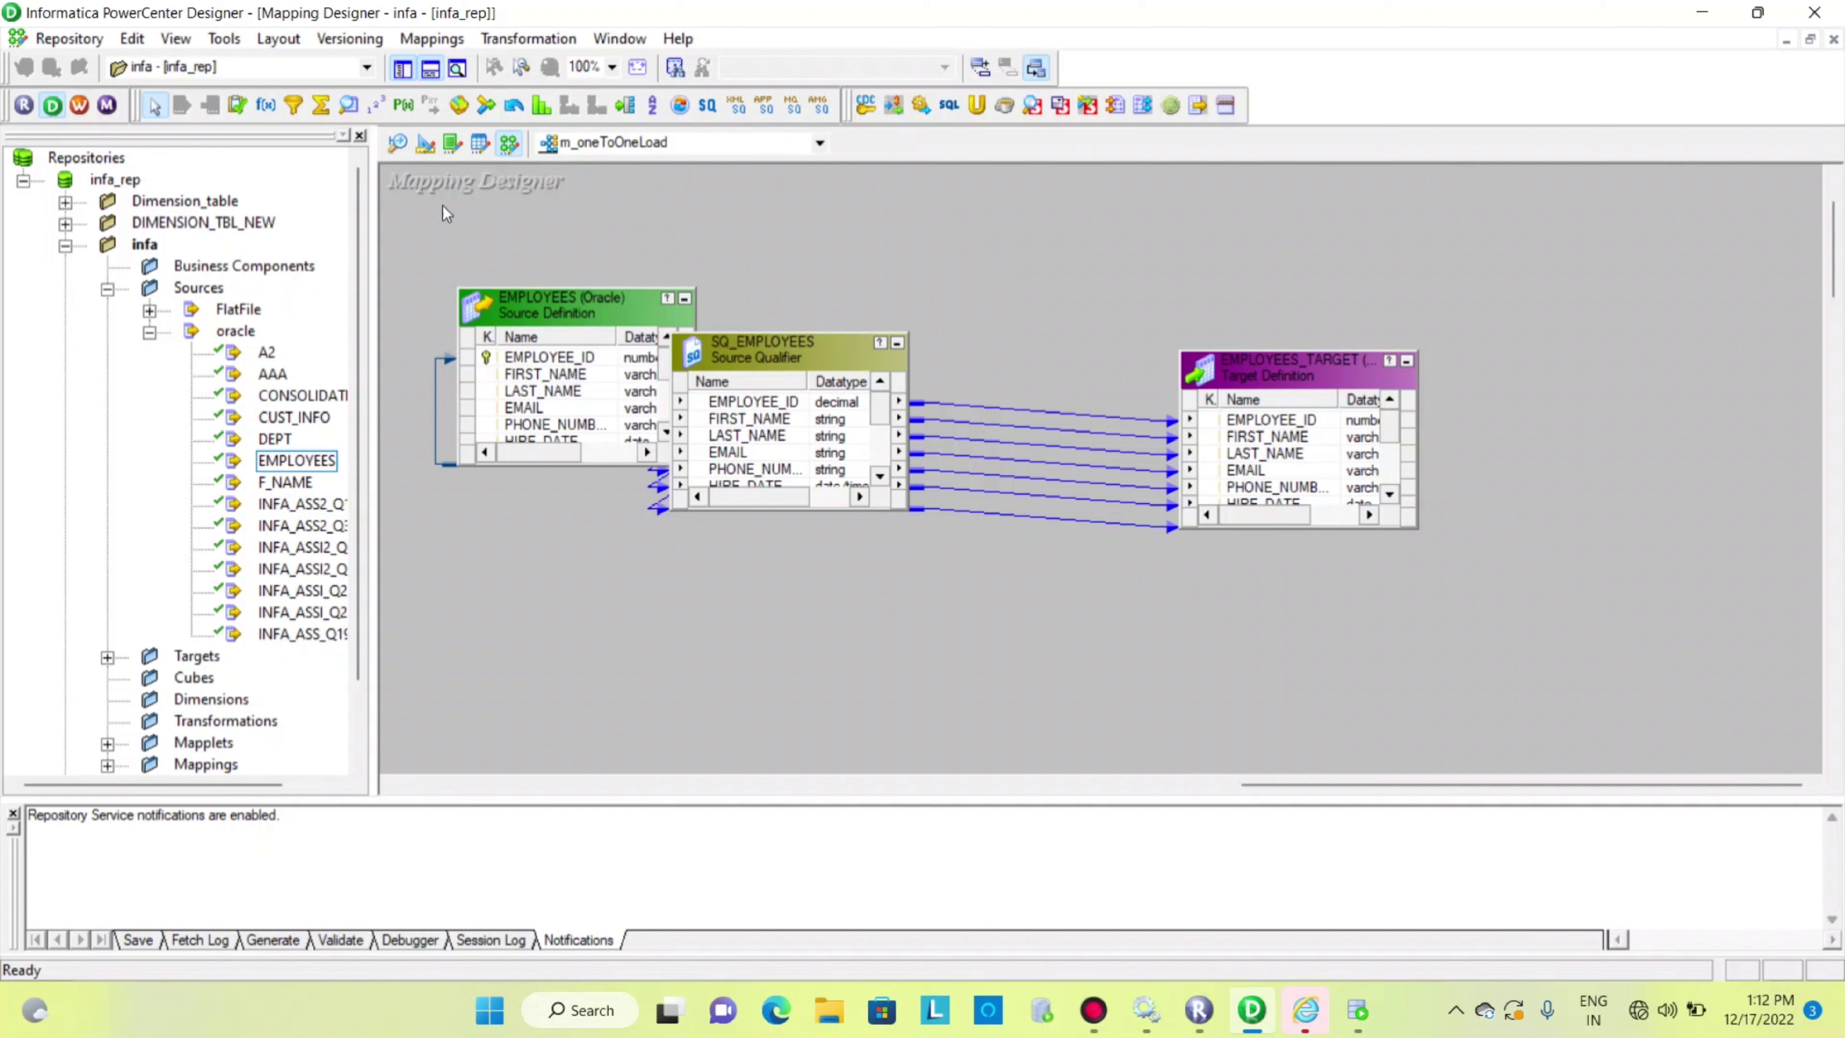
drag(439, 280, 439, 284)
click(447, 40)
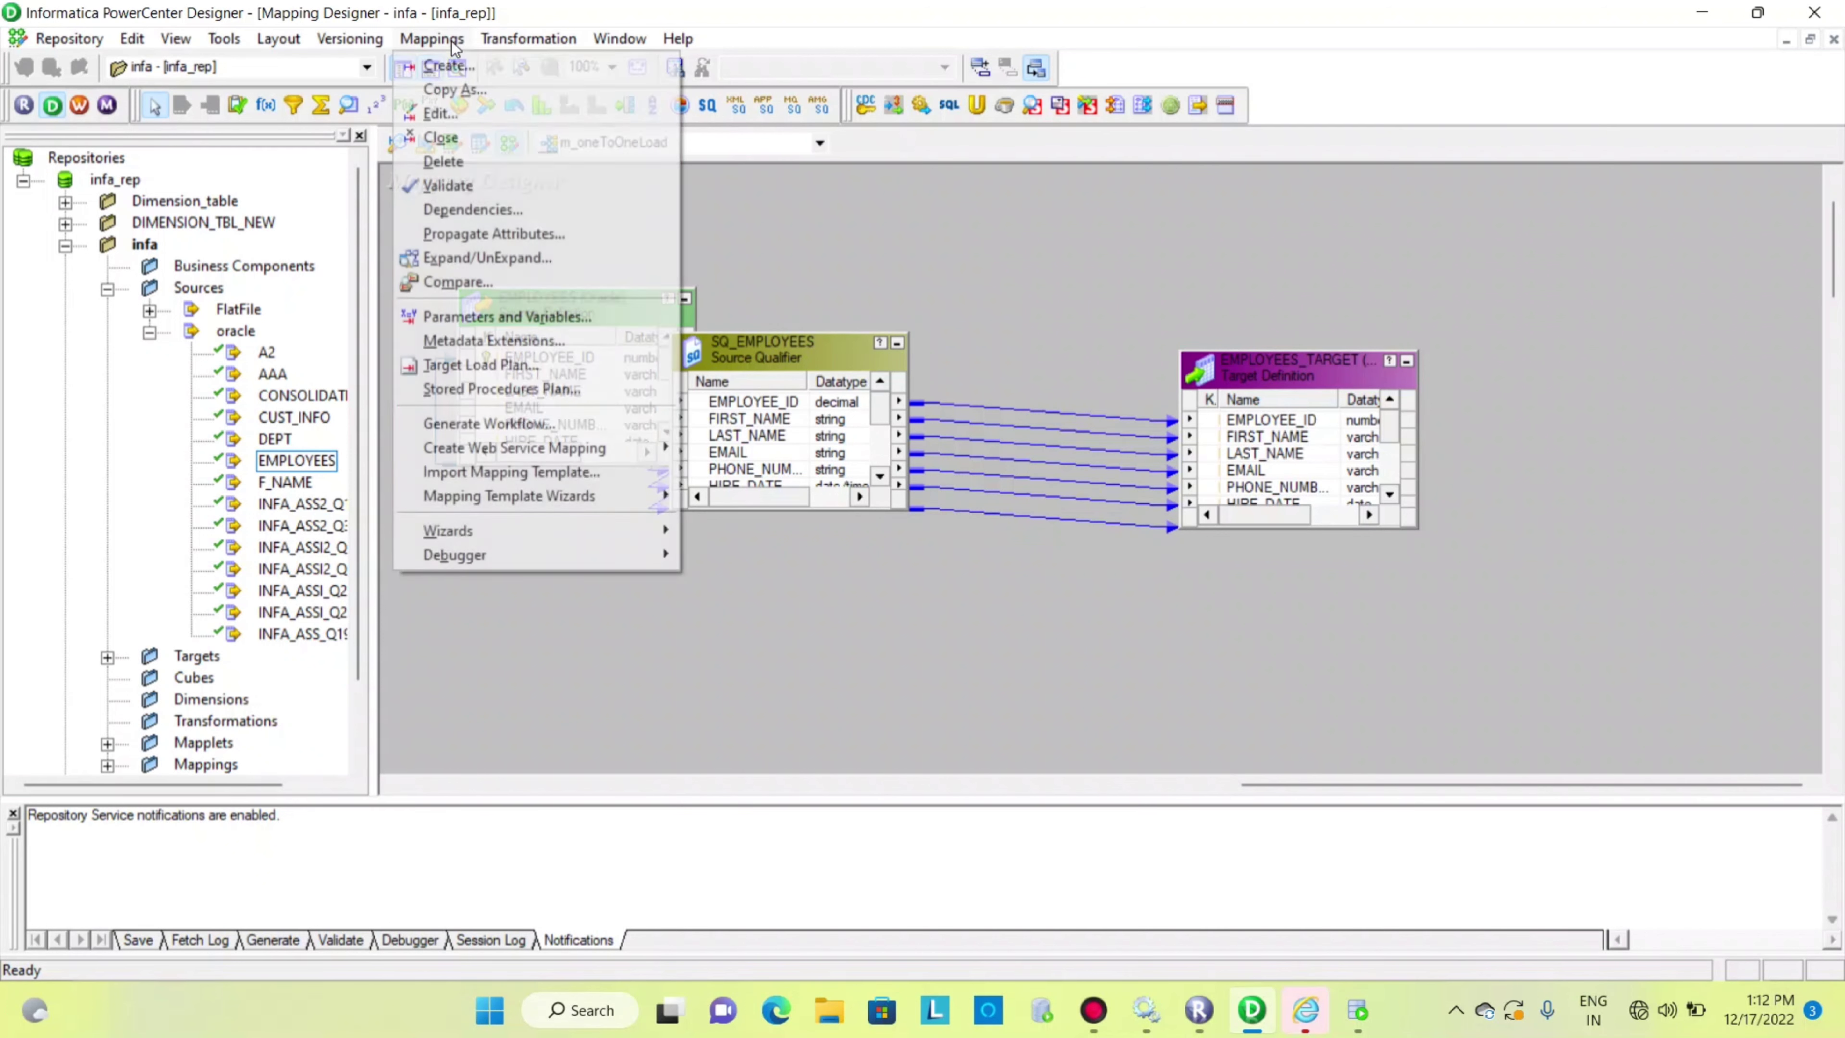
click(463, 67)
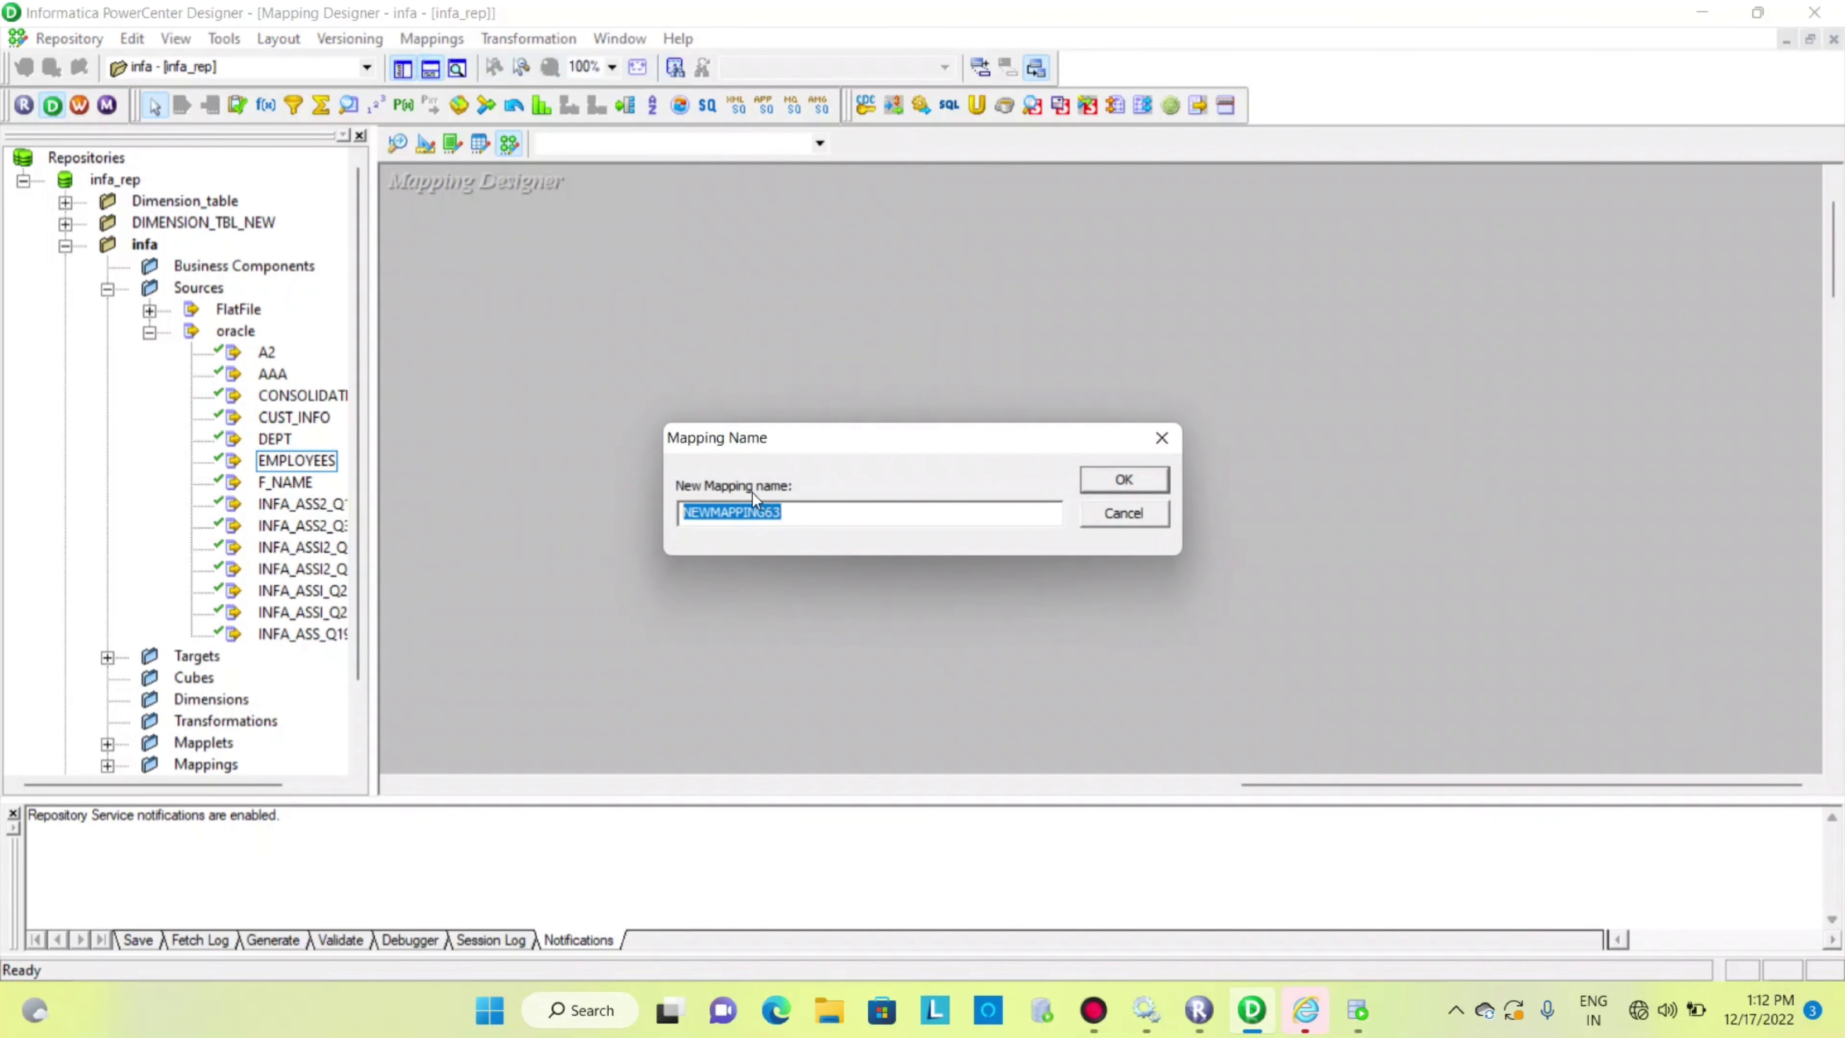
text(m_)
text(1)
key(BackSpace)
text(MyFirstMapping)
click(1125, 479)
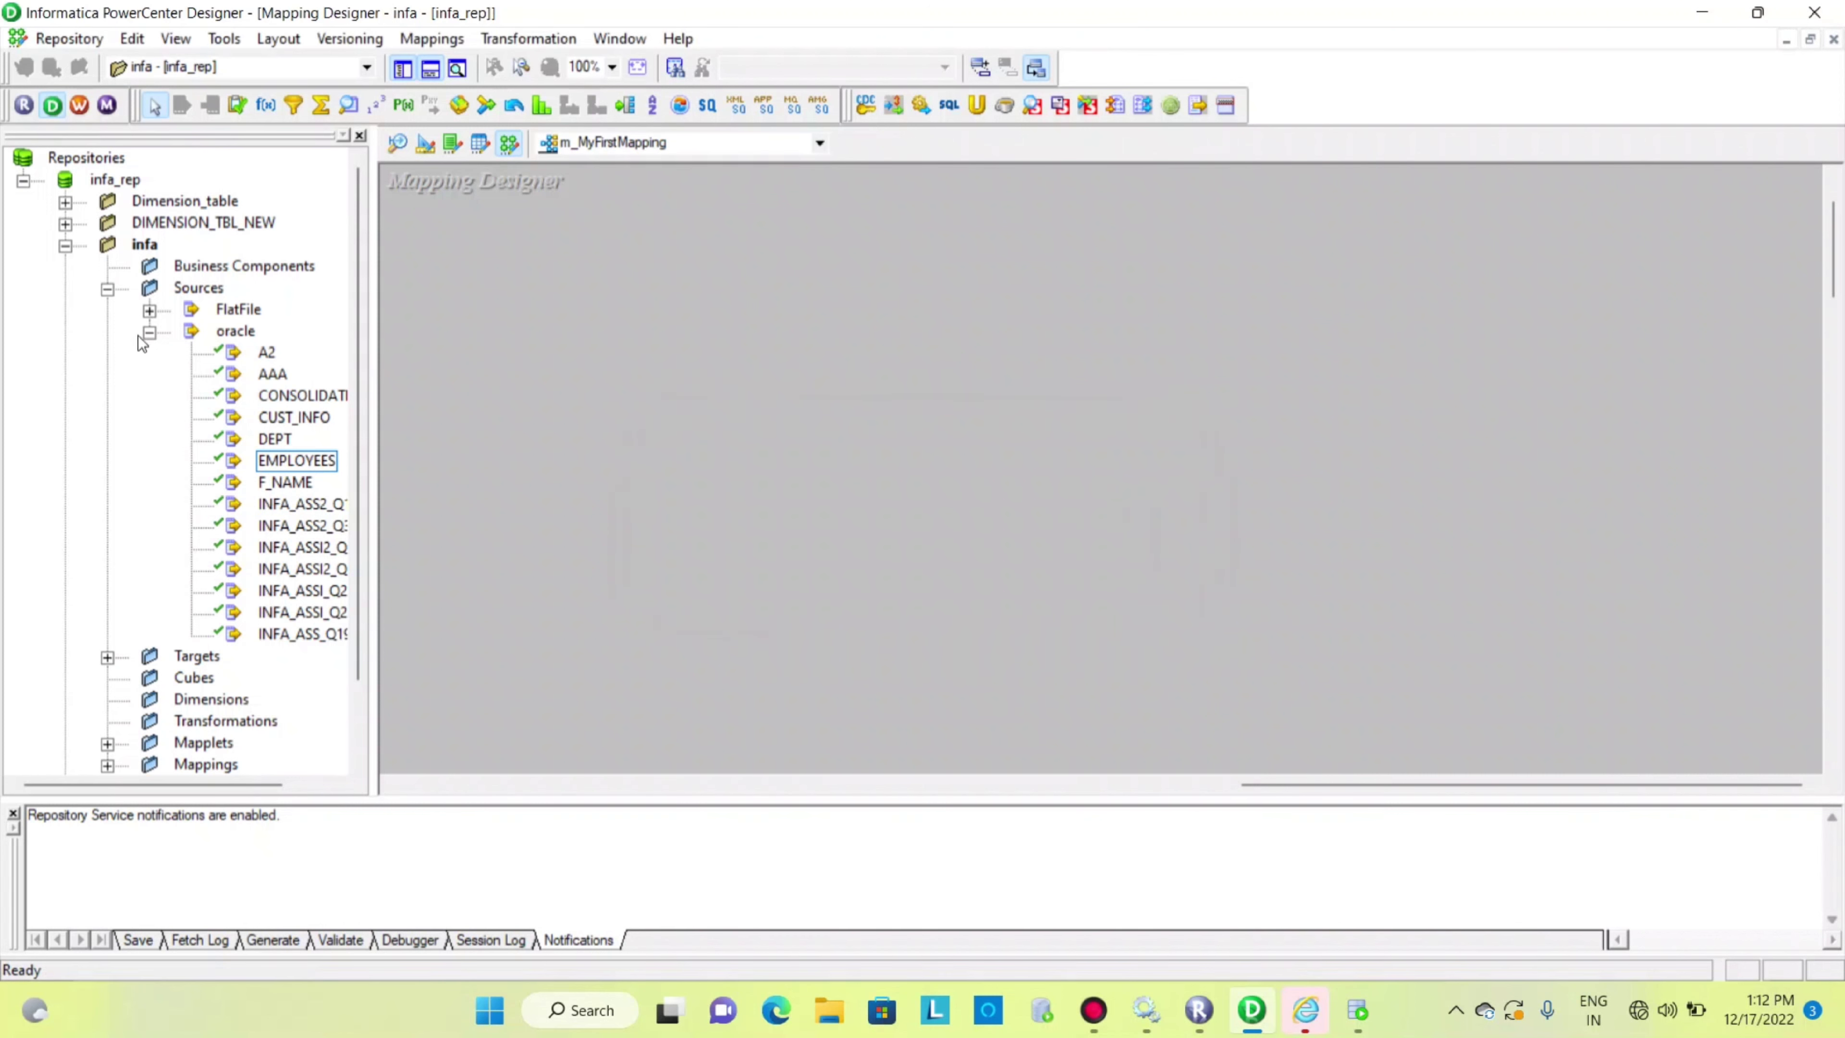
Step: Add the EMPLOYEES source from the infa folder's oracle sources to the m_MyFirstMapping workspace
click(106, 290)
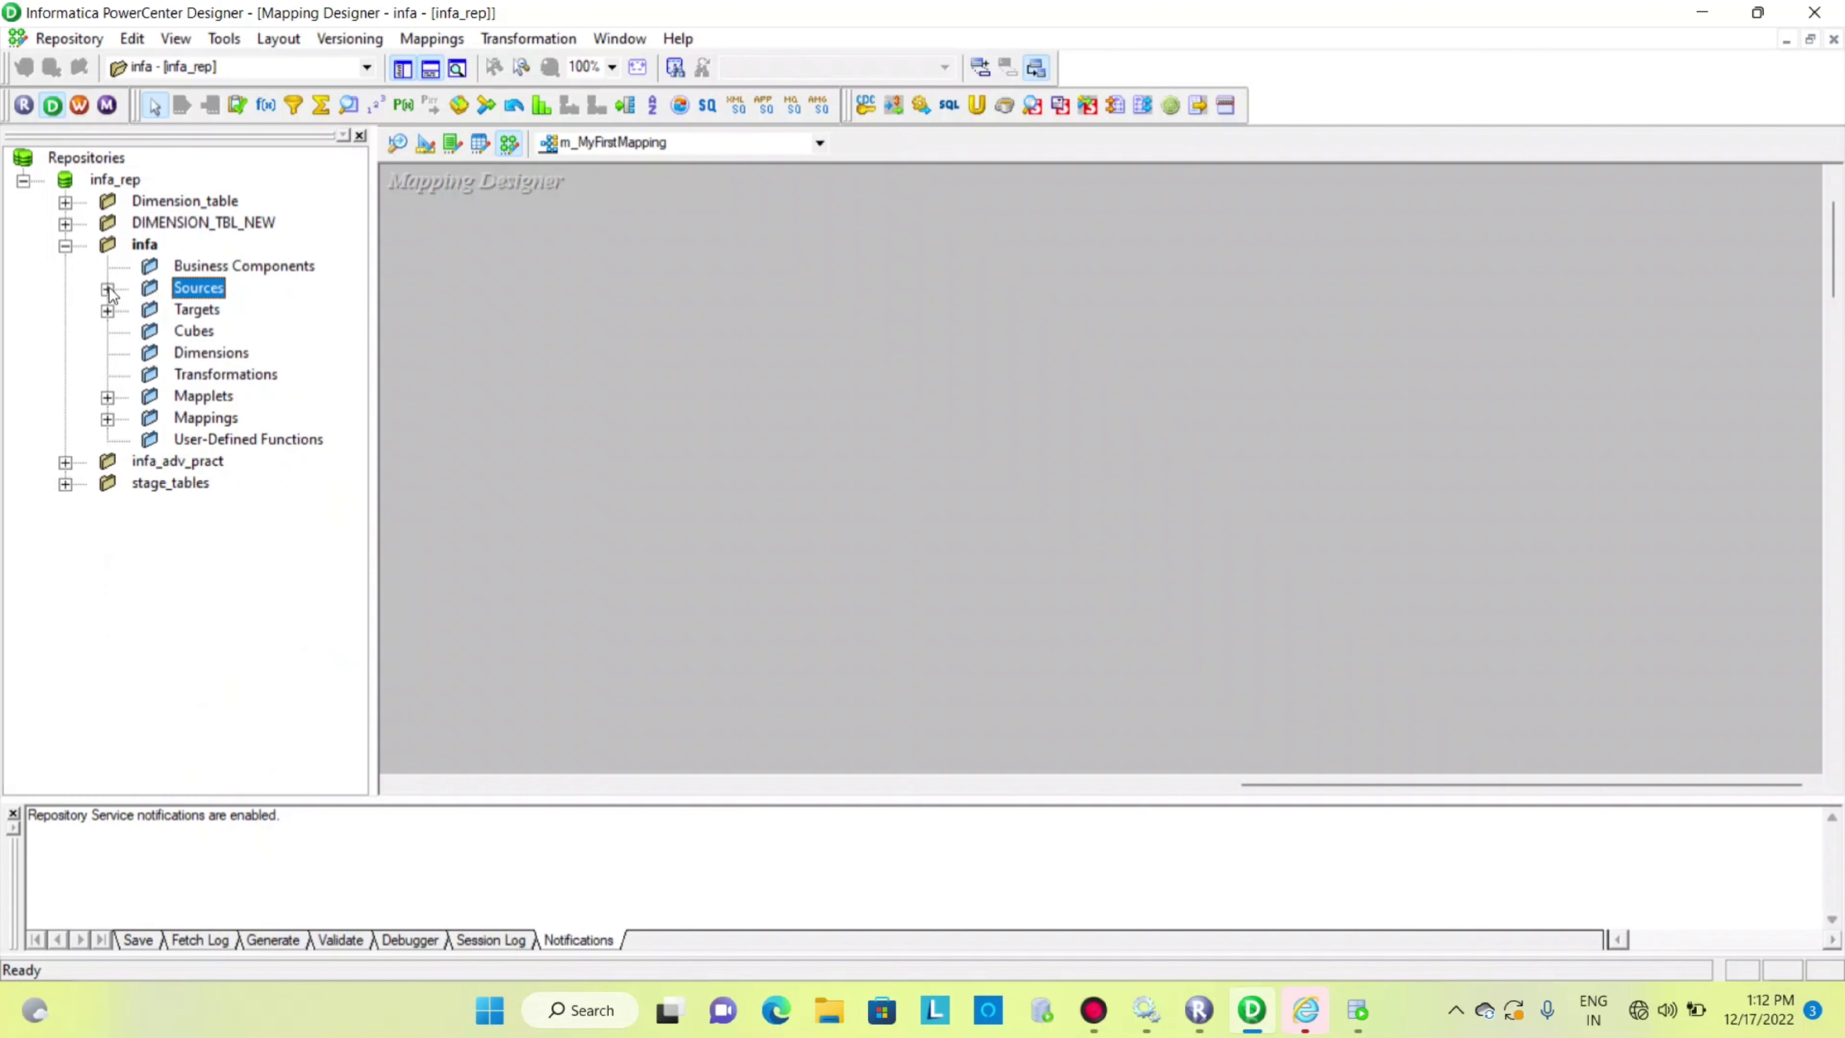
click(108, 289)
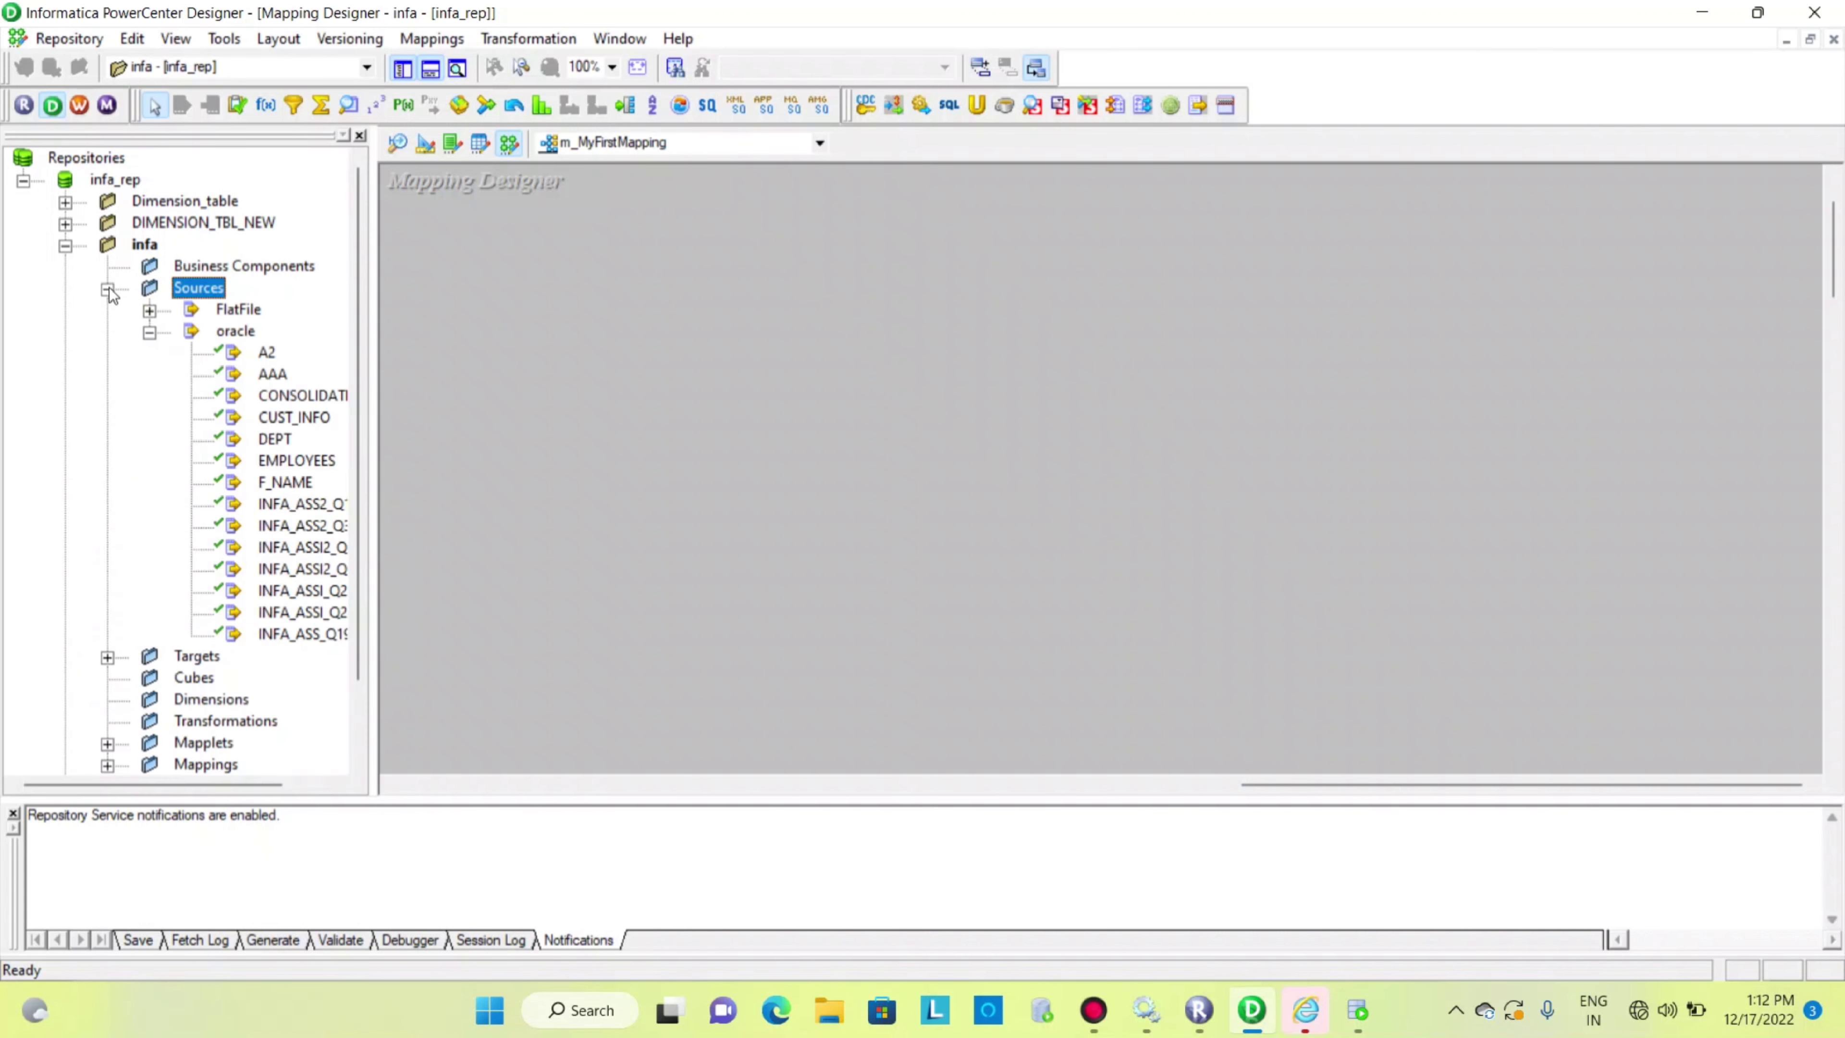
click(151, 334)
click(151, 335)
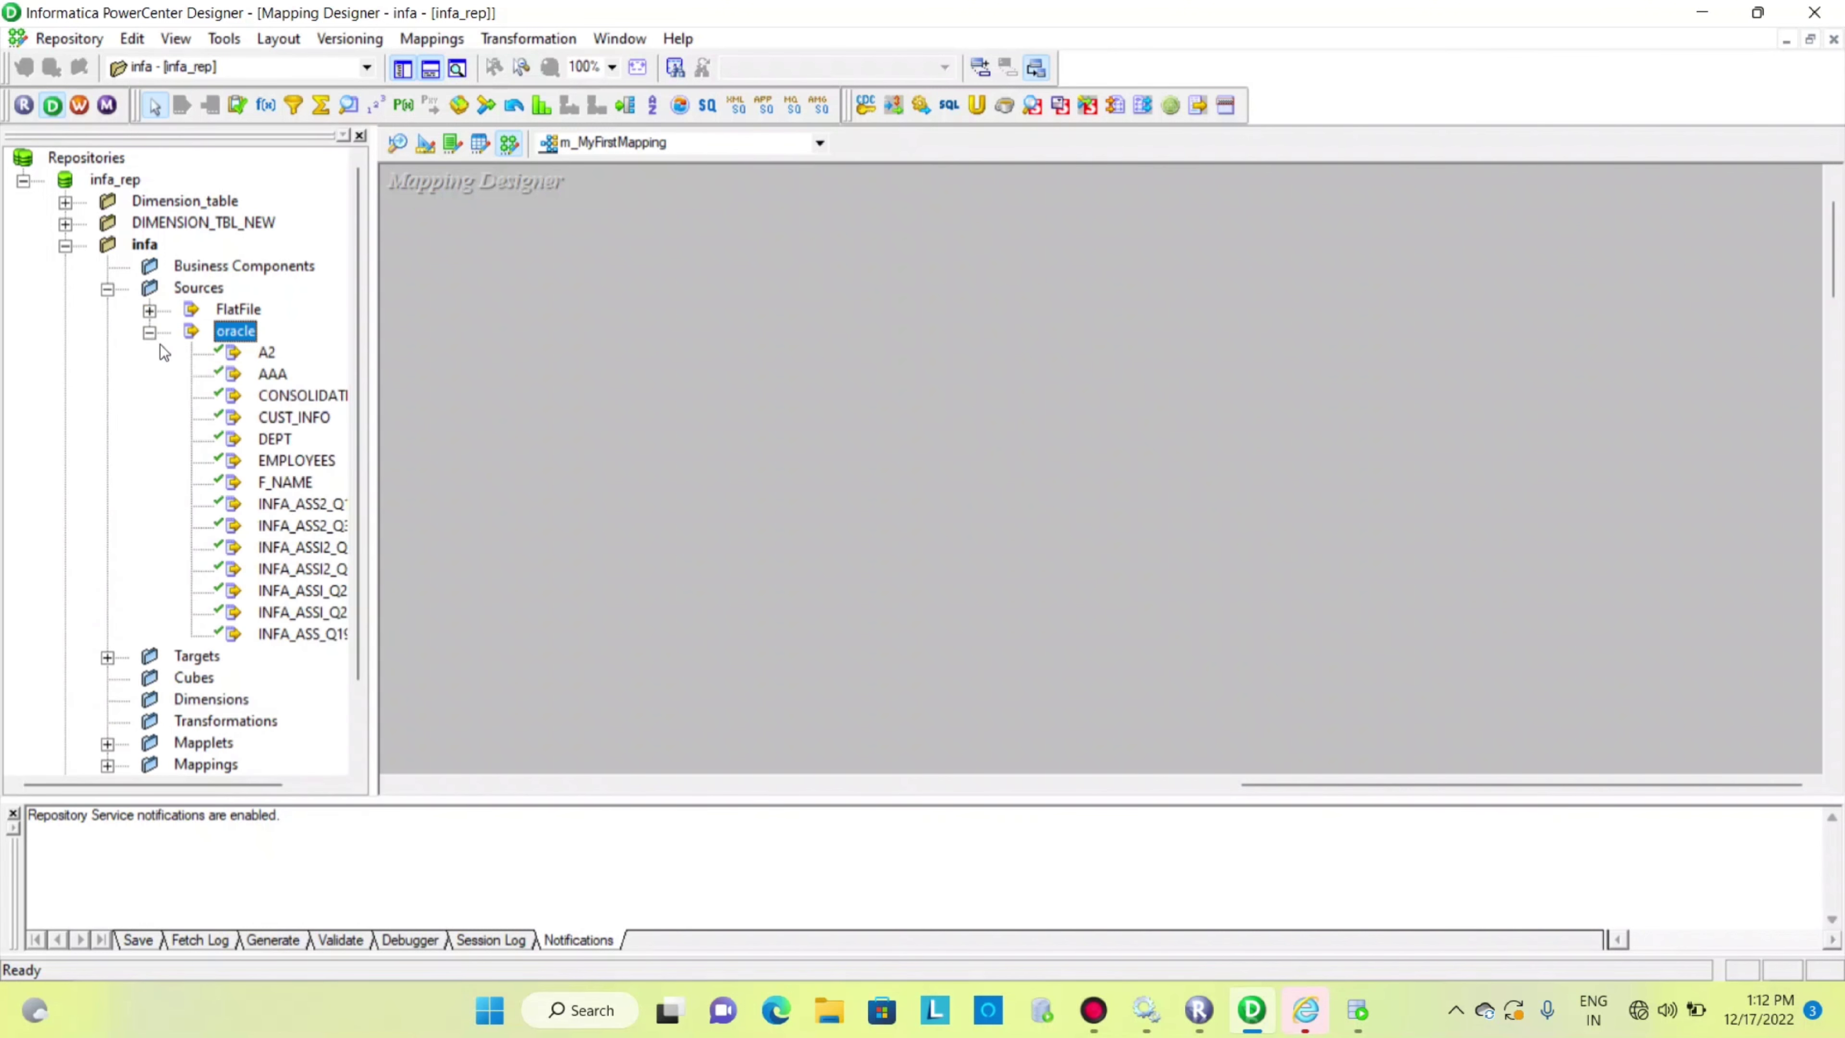
drag(290, 461, 620, 344)
Step: Arrange the EMPLOYEES source definition and the SQ_EMPLOYEES source qualifier side by side without overlap, with the qualifier after the source
drag(741, 403, 741, 362)
drag(578, 268, 546, 282)
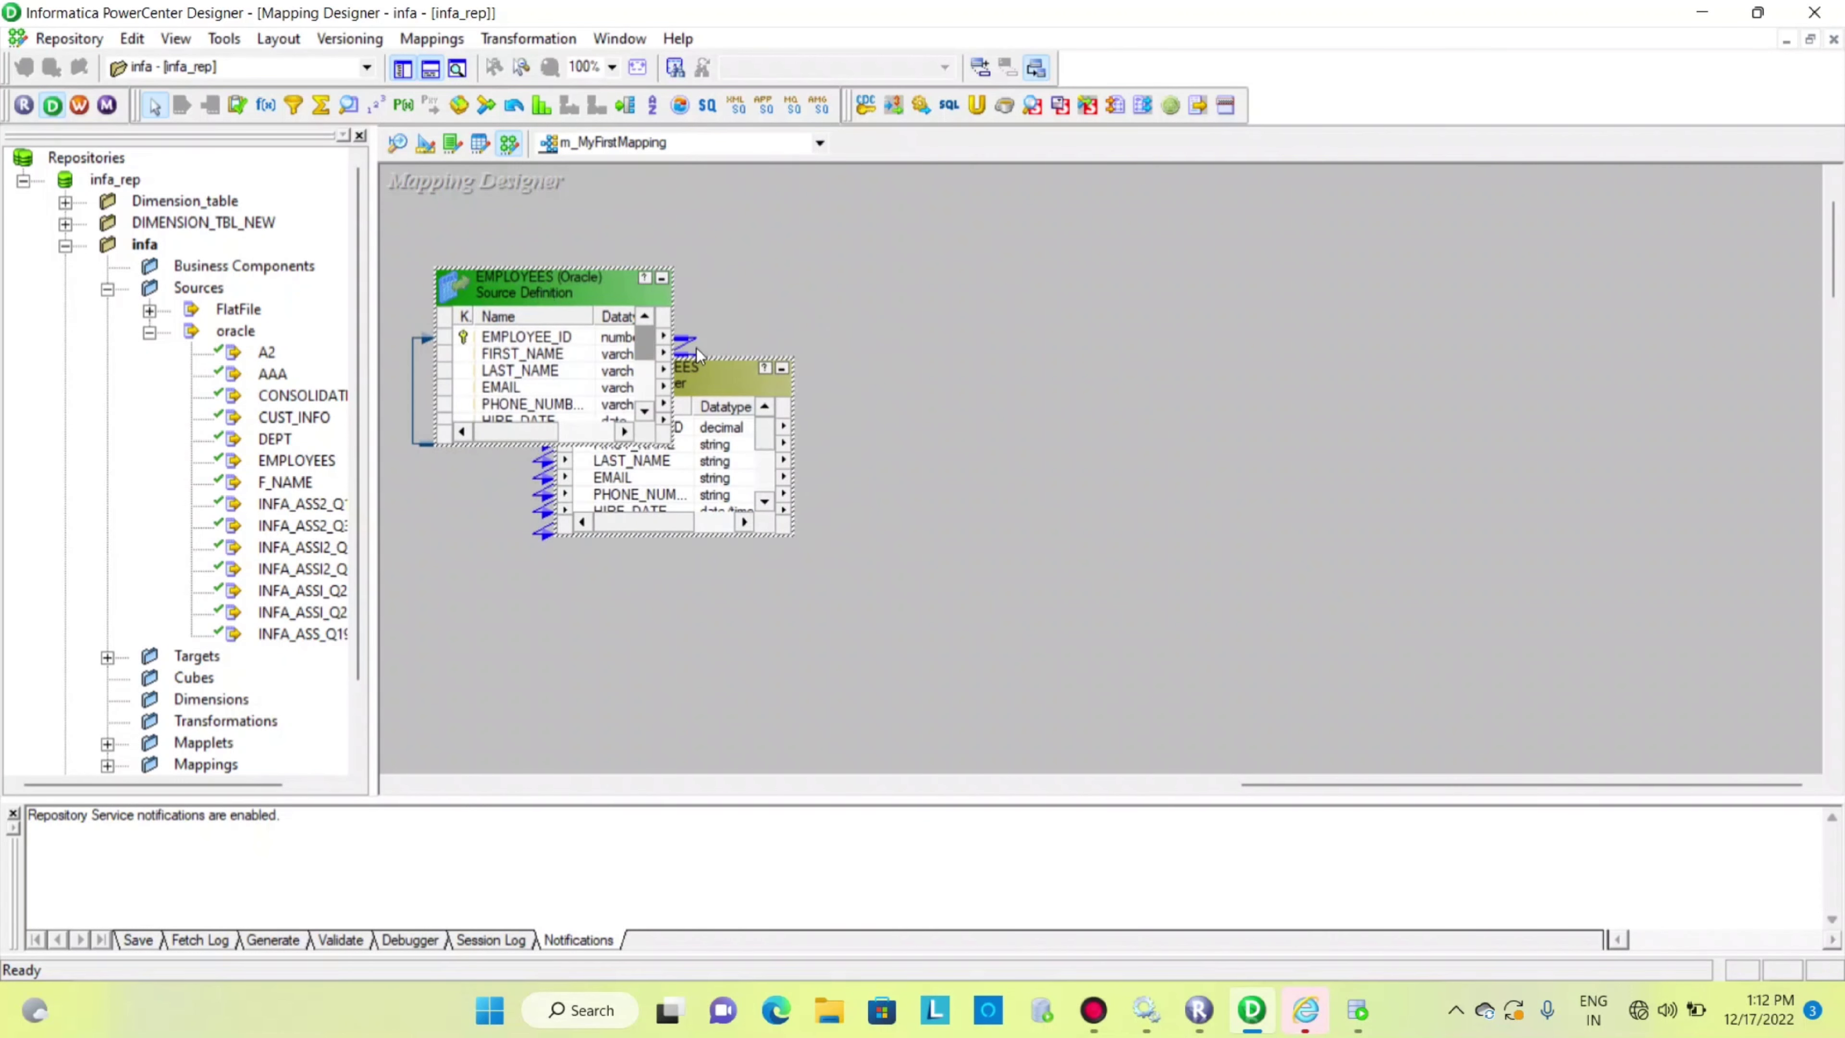
click(724, 370)
drag(724, 368, 623, 352)
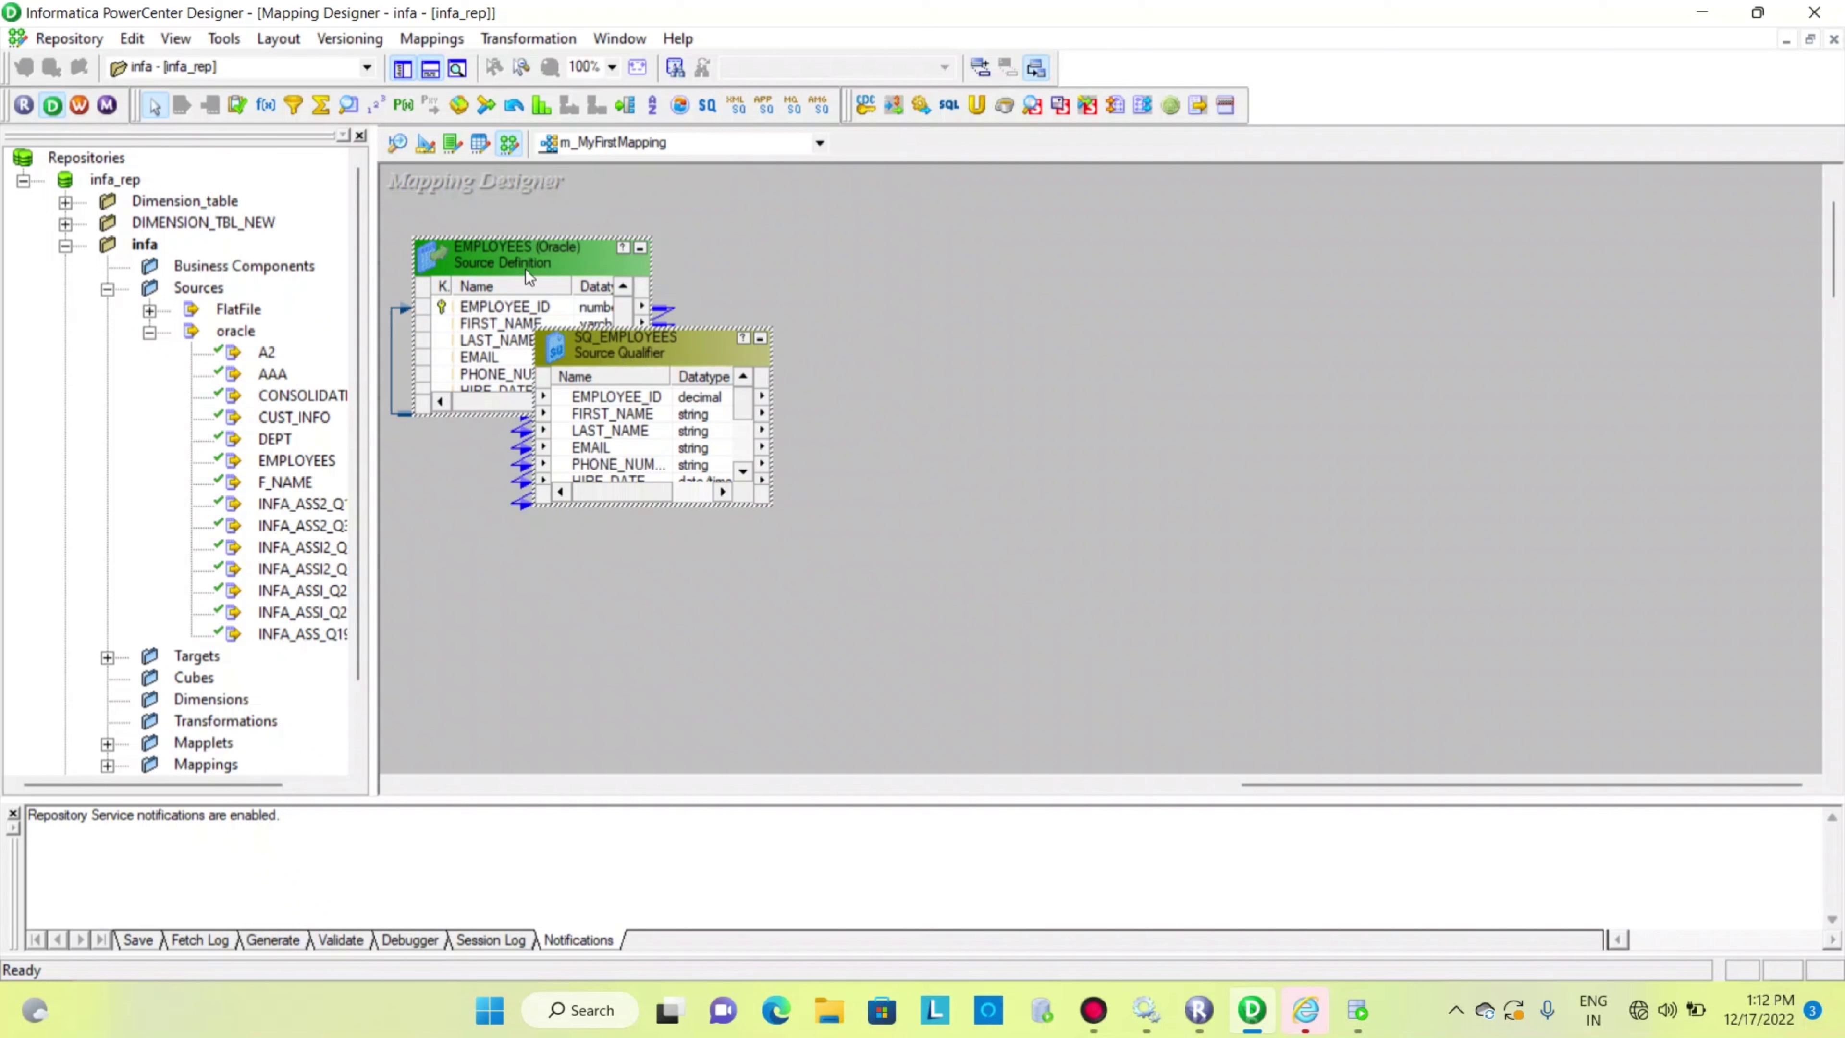
drag(503, 254, 505, 250)
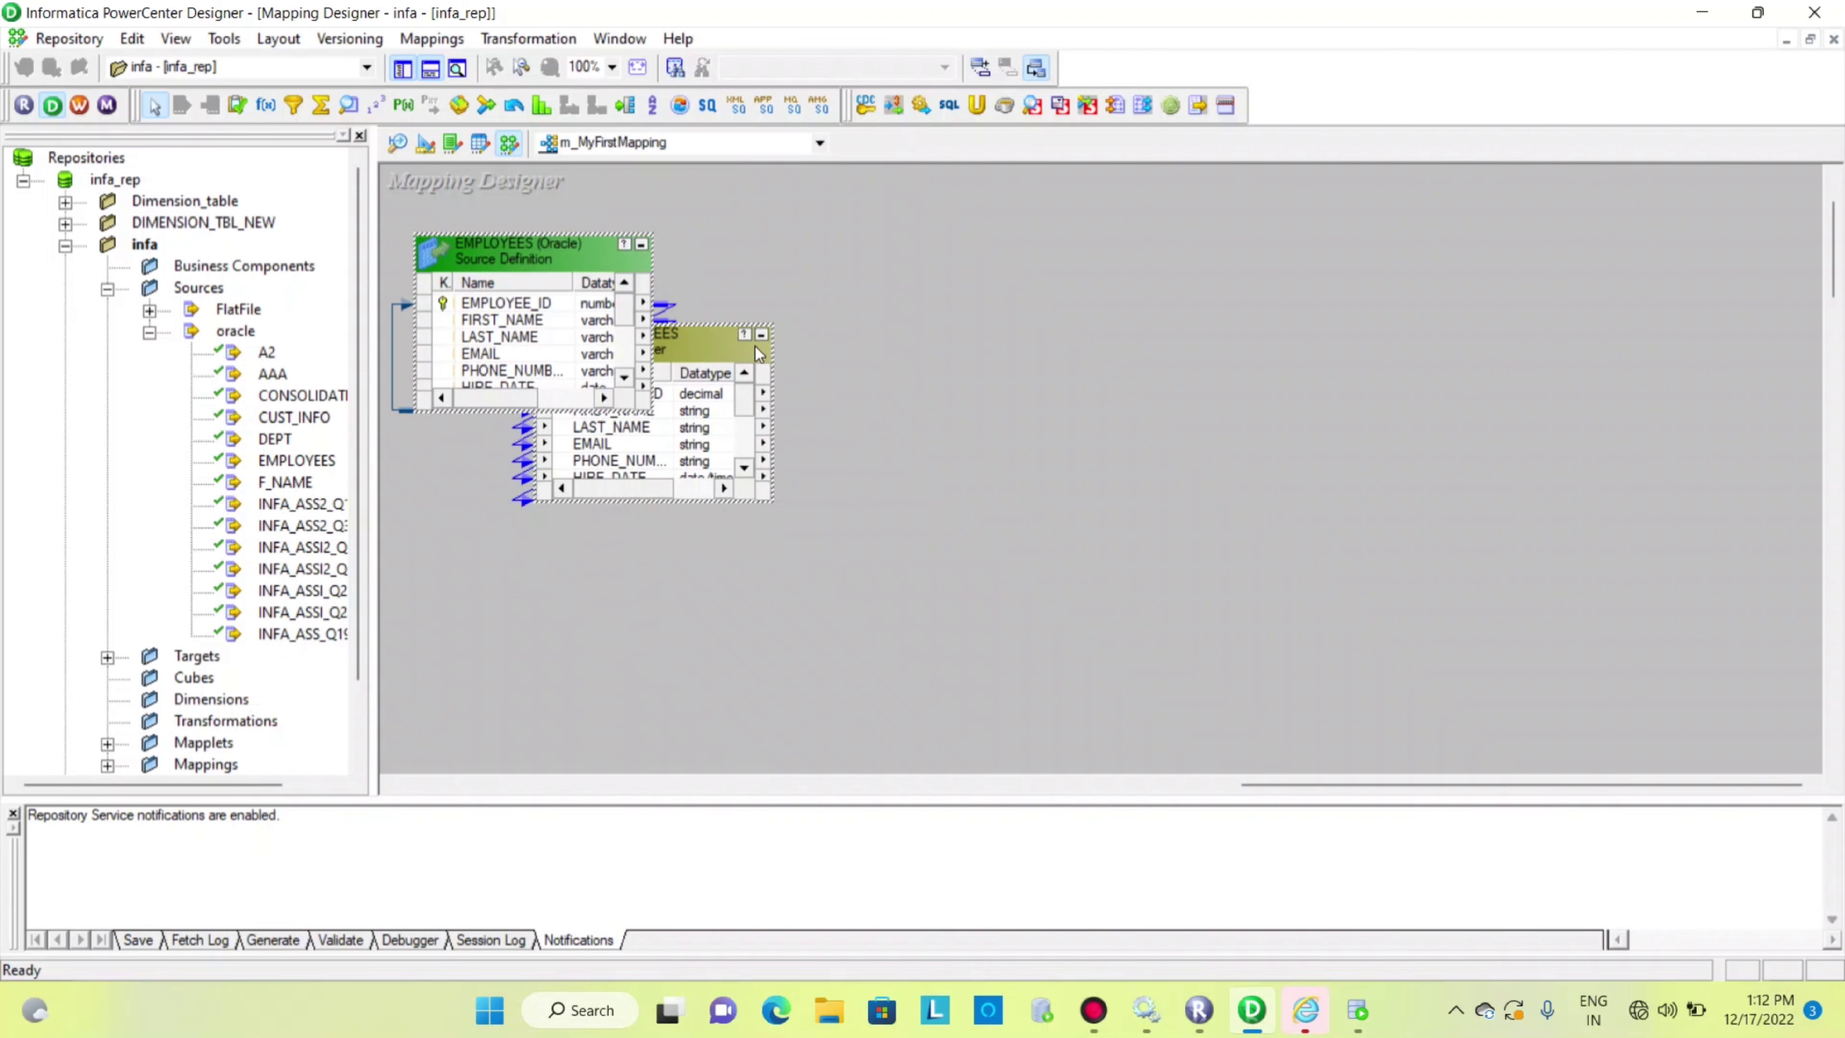
click(706, 347)
drag(637, 352, 798, 289)
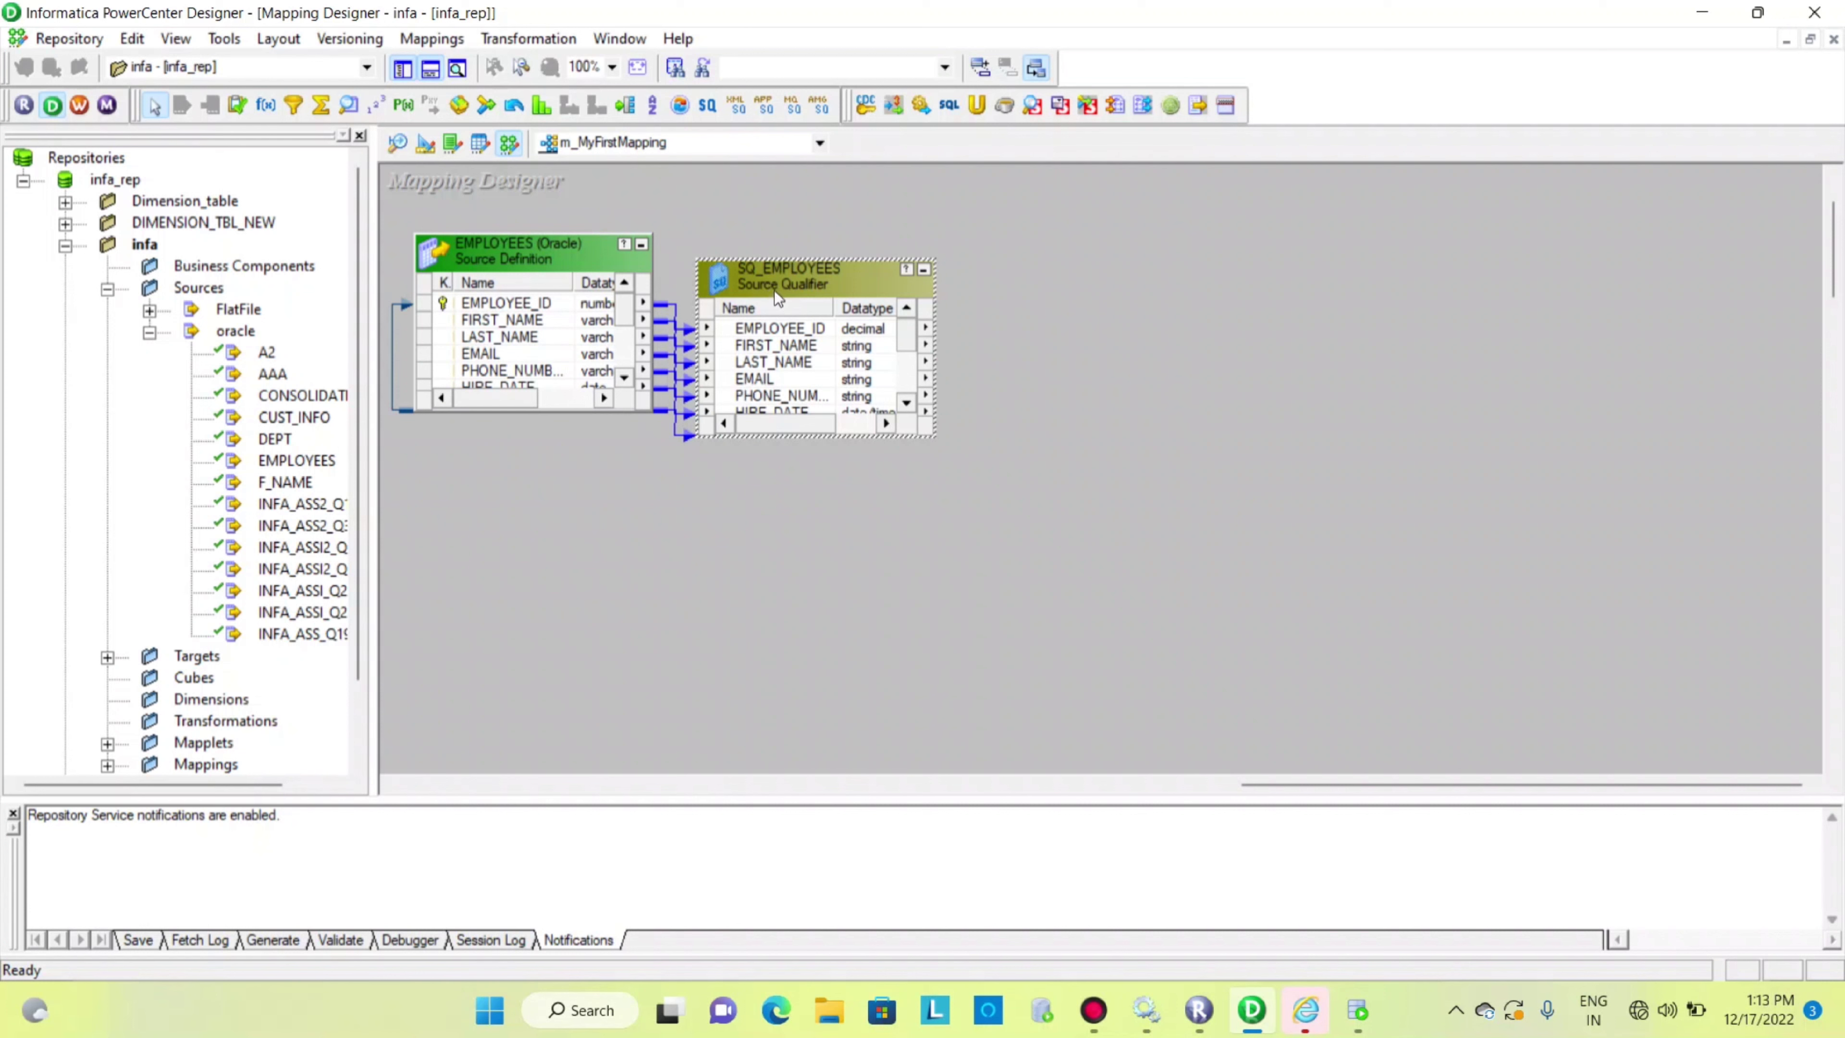
Step: Spread the EMPLOYEES source definition and the SQ_EMPLOYEES qualifier apart so a clear gap separates them at roughly the same height
drag(547, 251, 526, 271)
drag(777, 292, 814, 295)
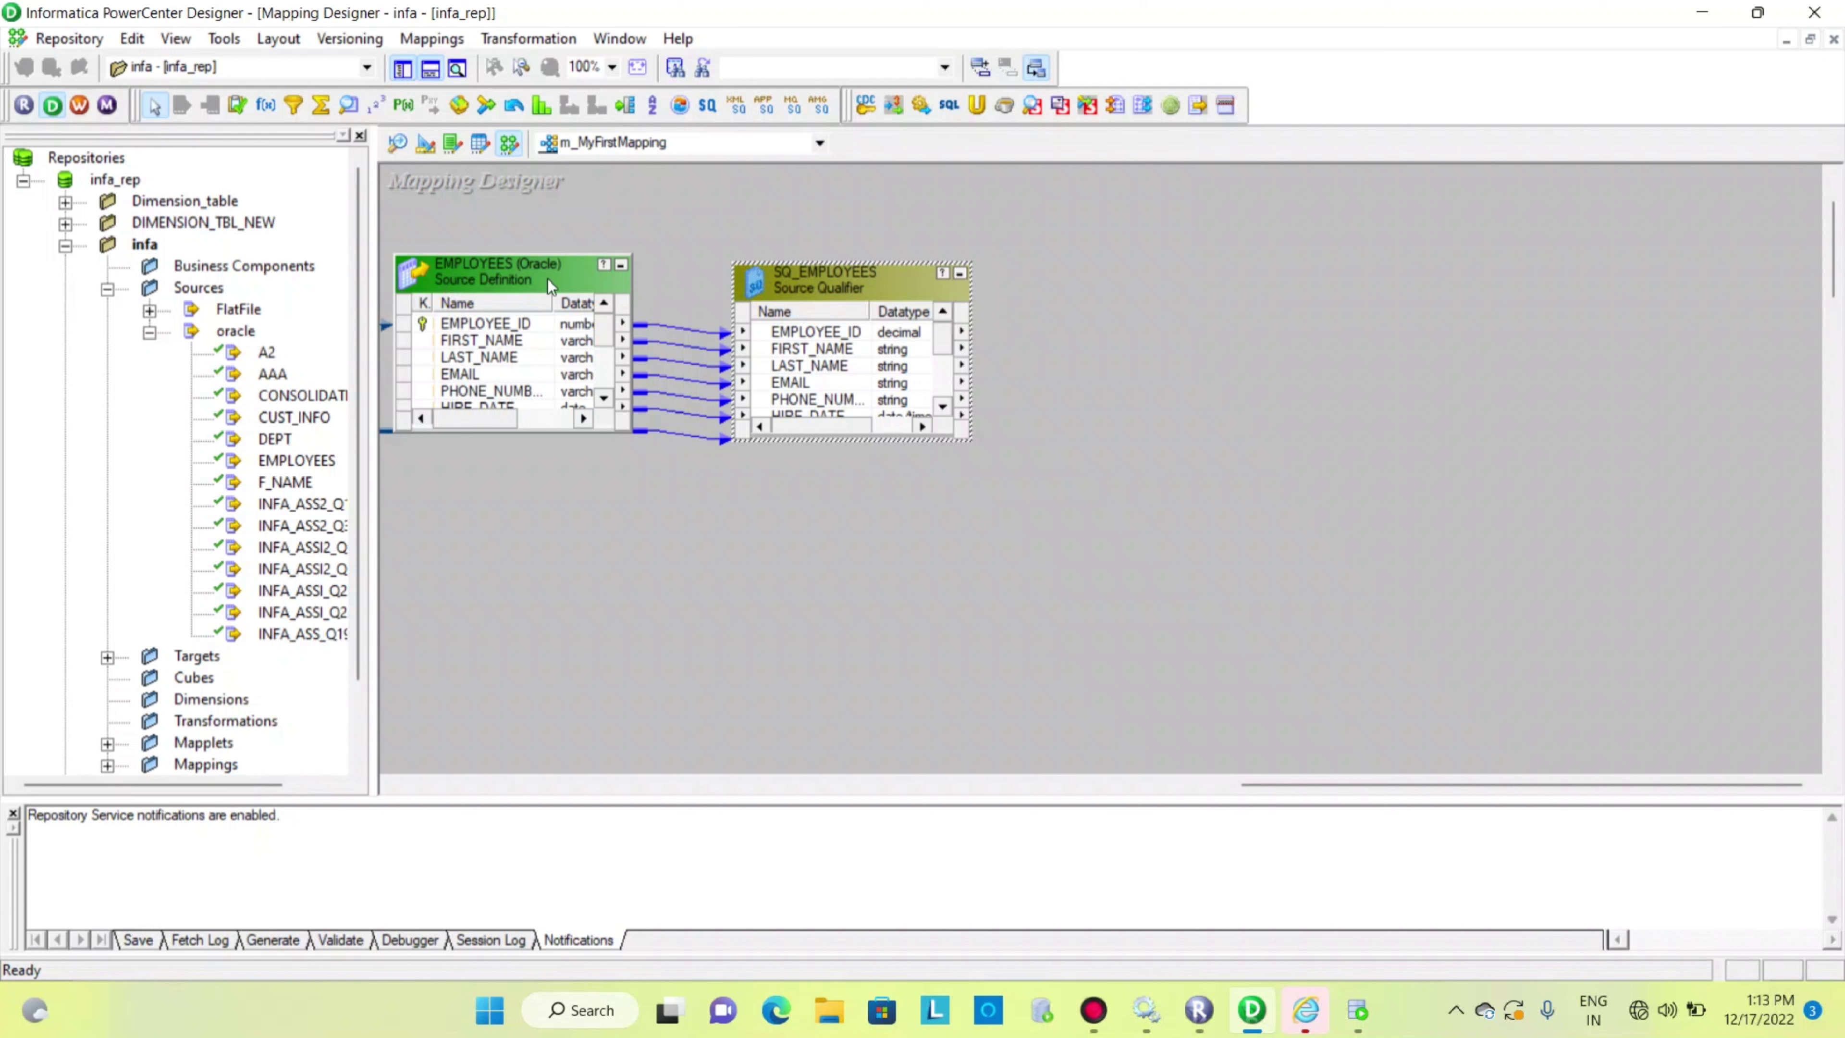
drag(820, 284, 847, 293)
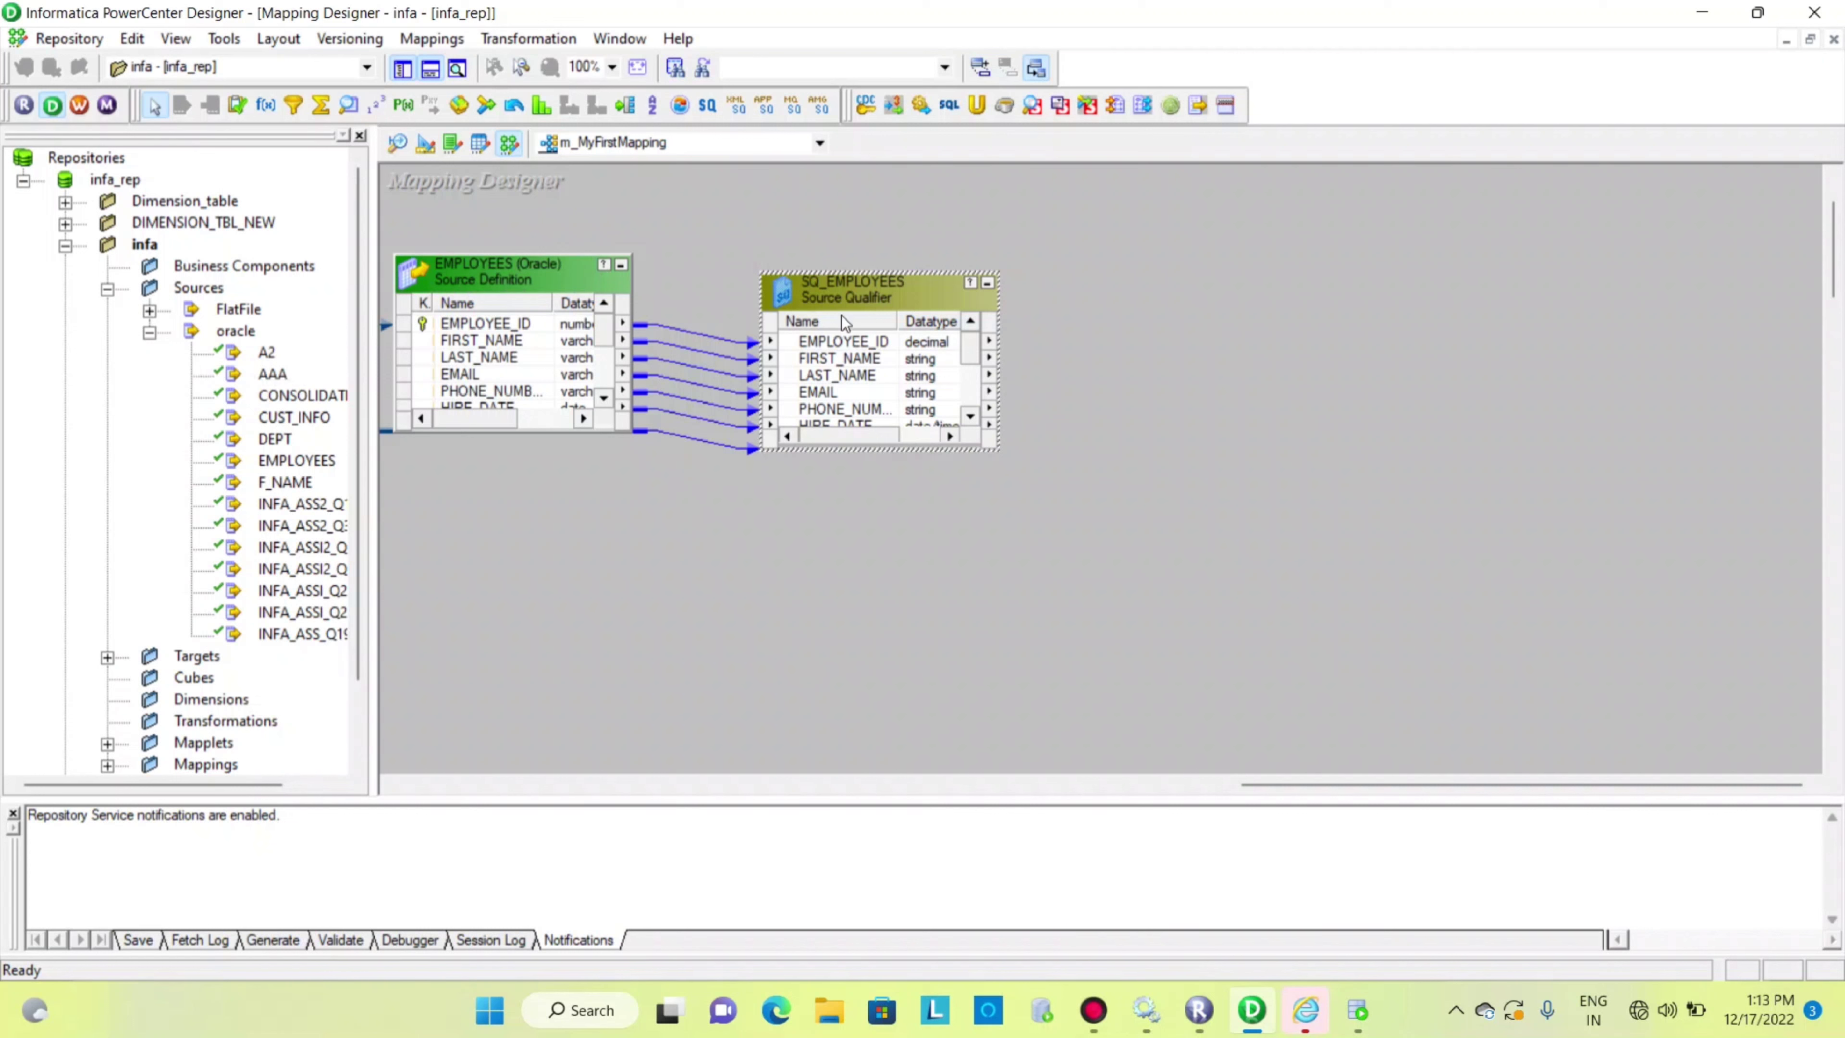
mouse_move(861, 298)
mouse_down()
mouse_move(894, 279)
mouse_move(845, 290)
mouse_up()
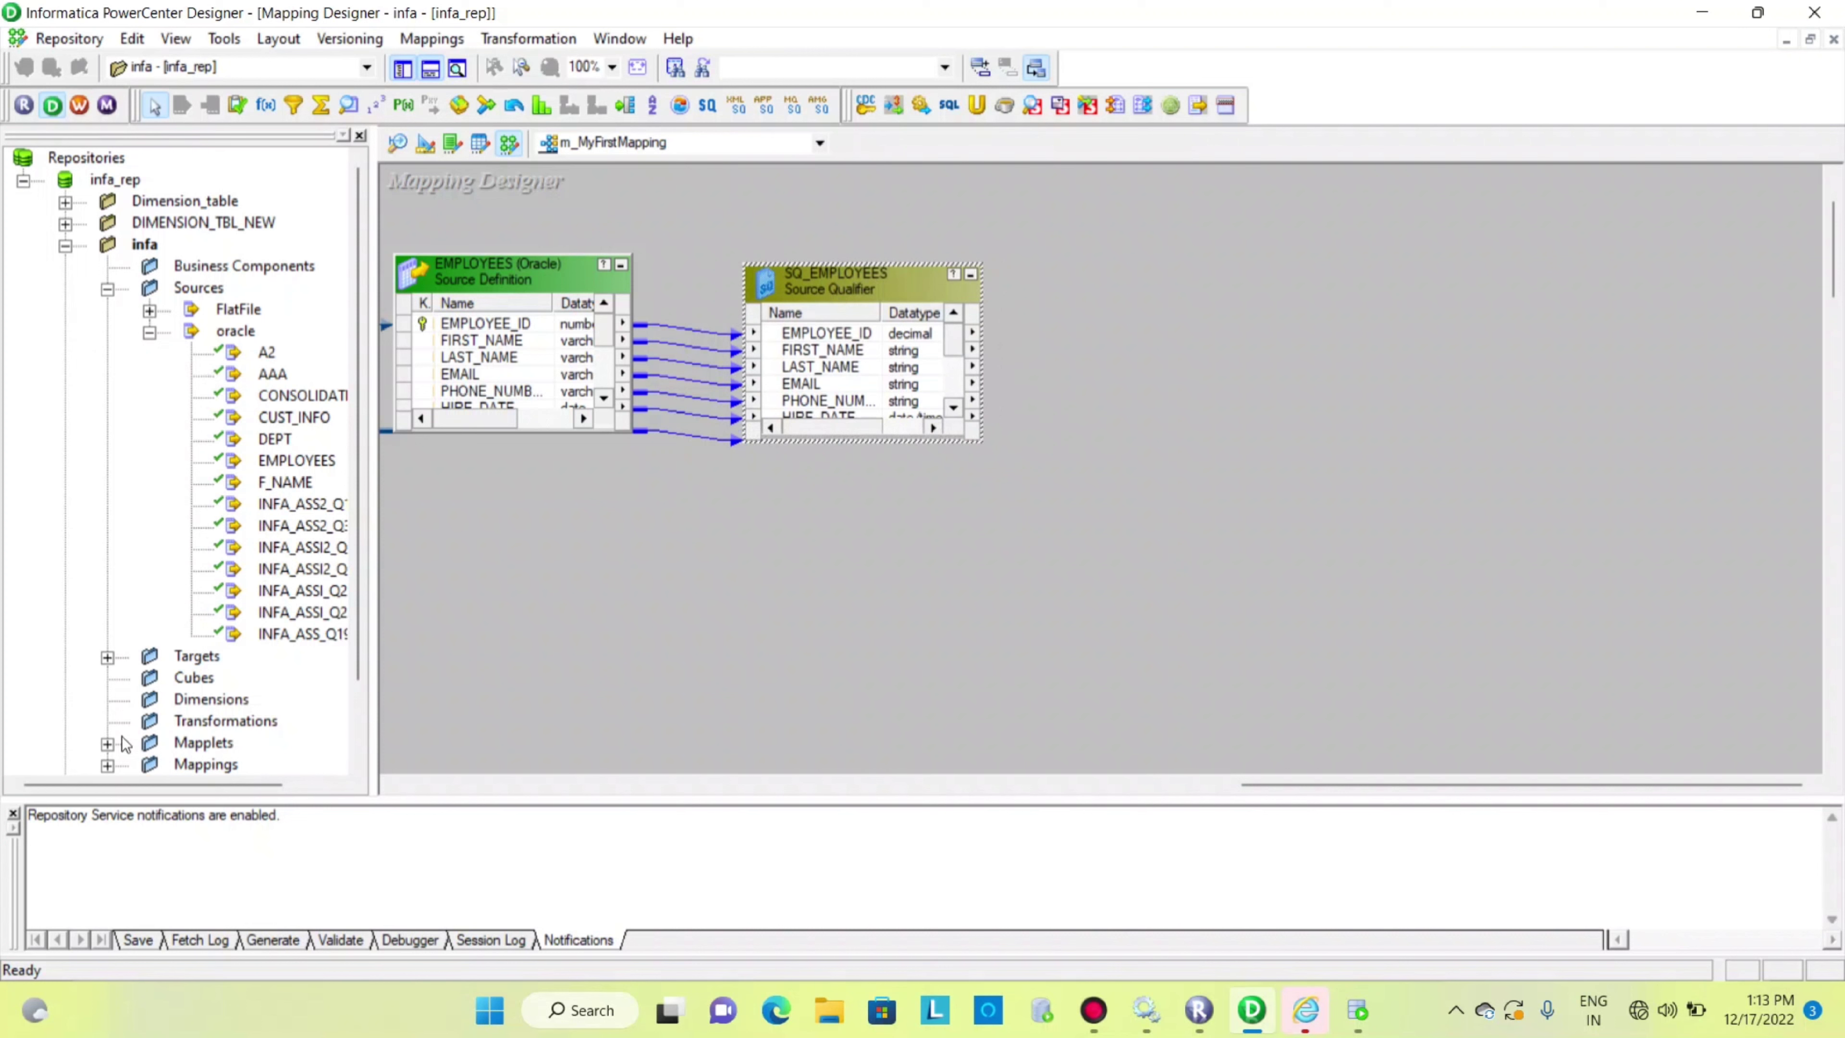
Step: Add the EMPLOYEES_TARGET target definition to the far side of the mapping and link all SQ_EMPLOYEES ports to its matching columns
click(107, 658)
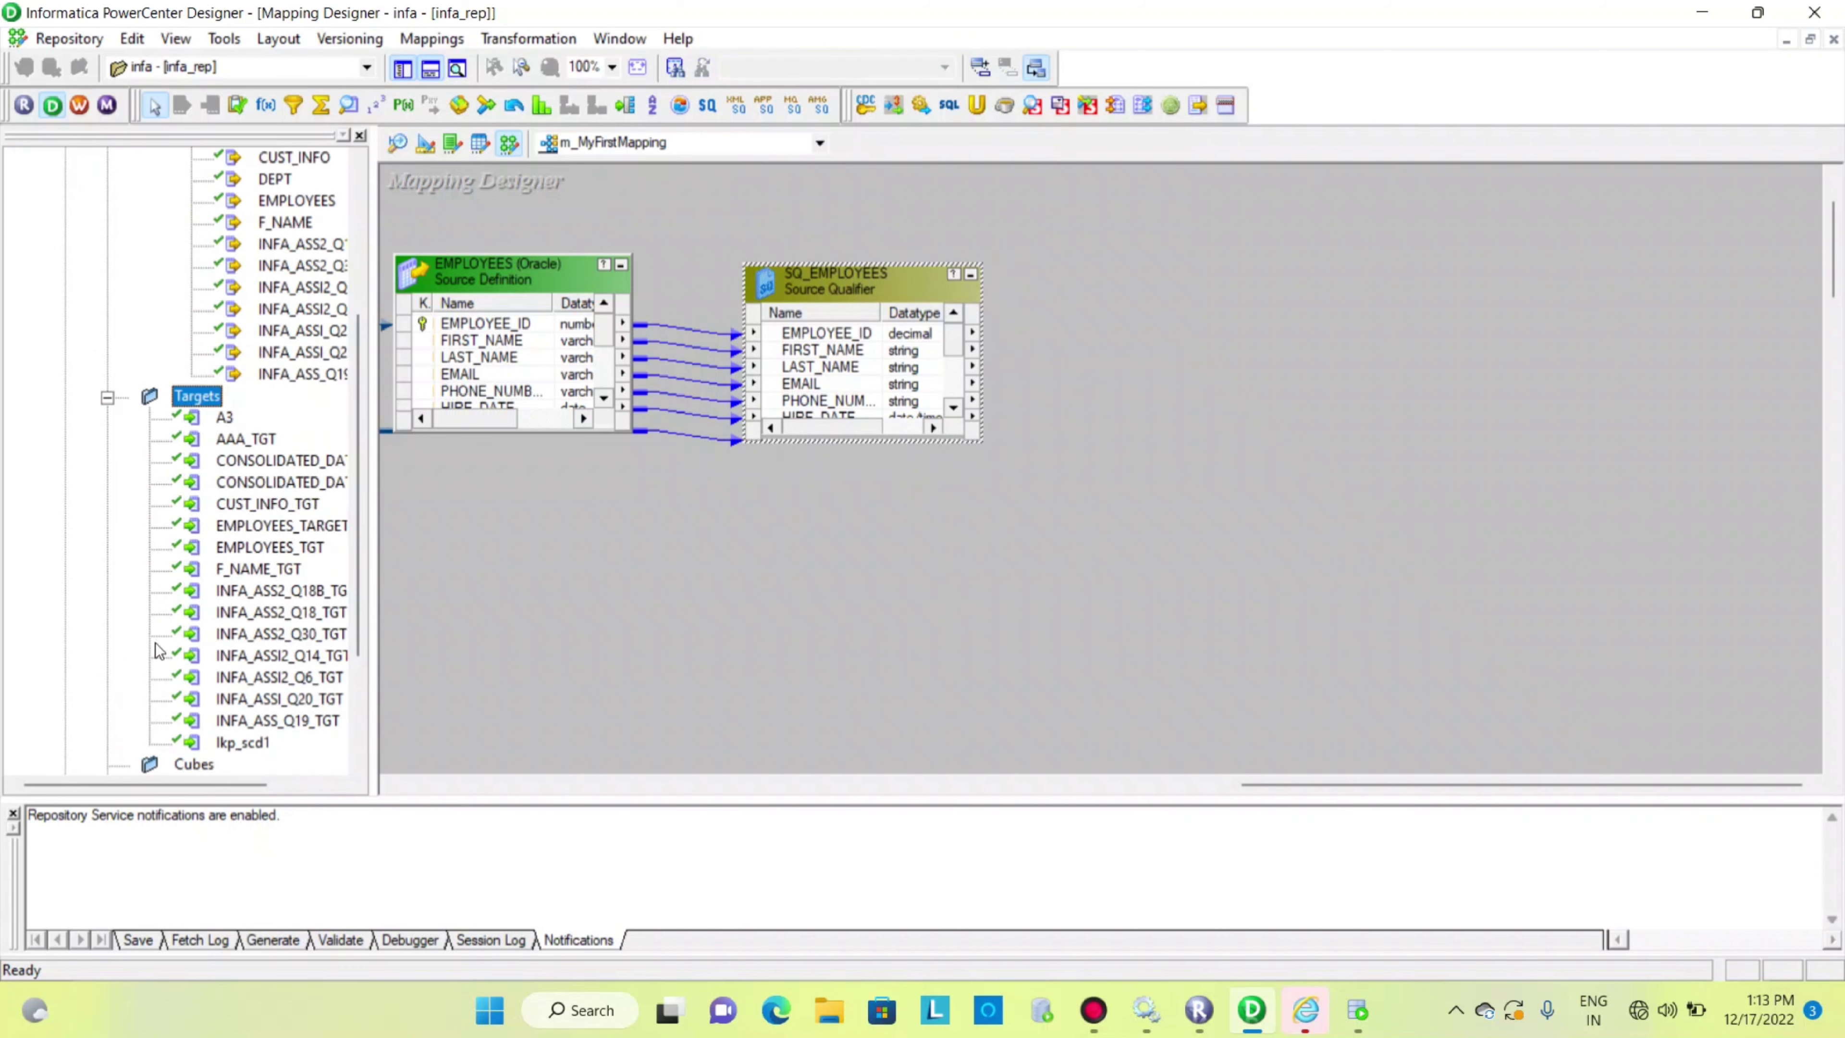
drag(320, 524, 1483, 302)
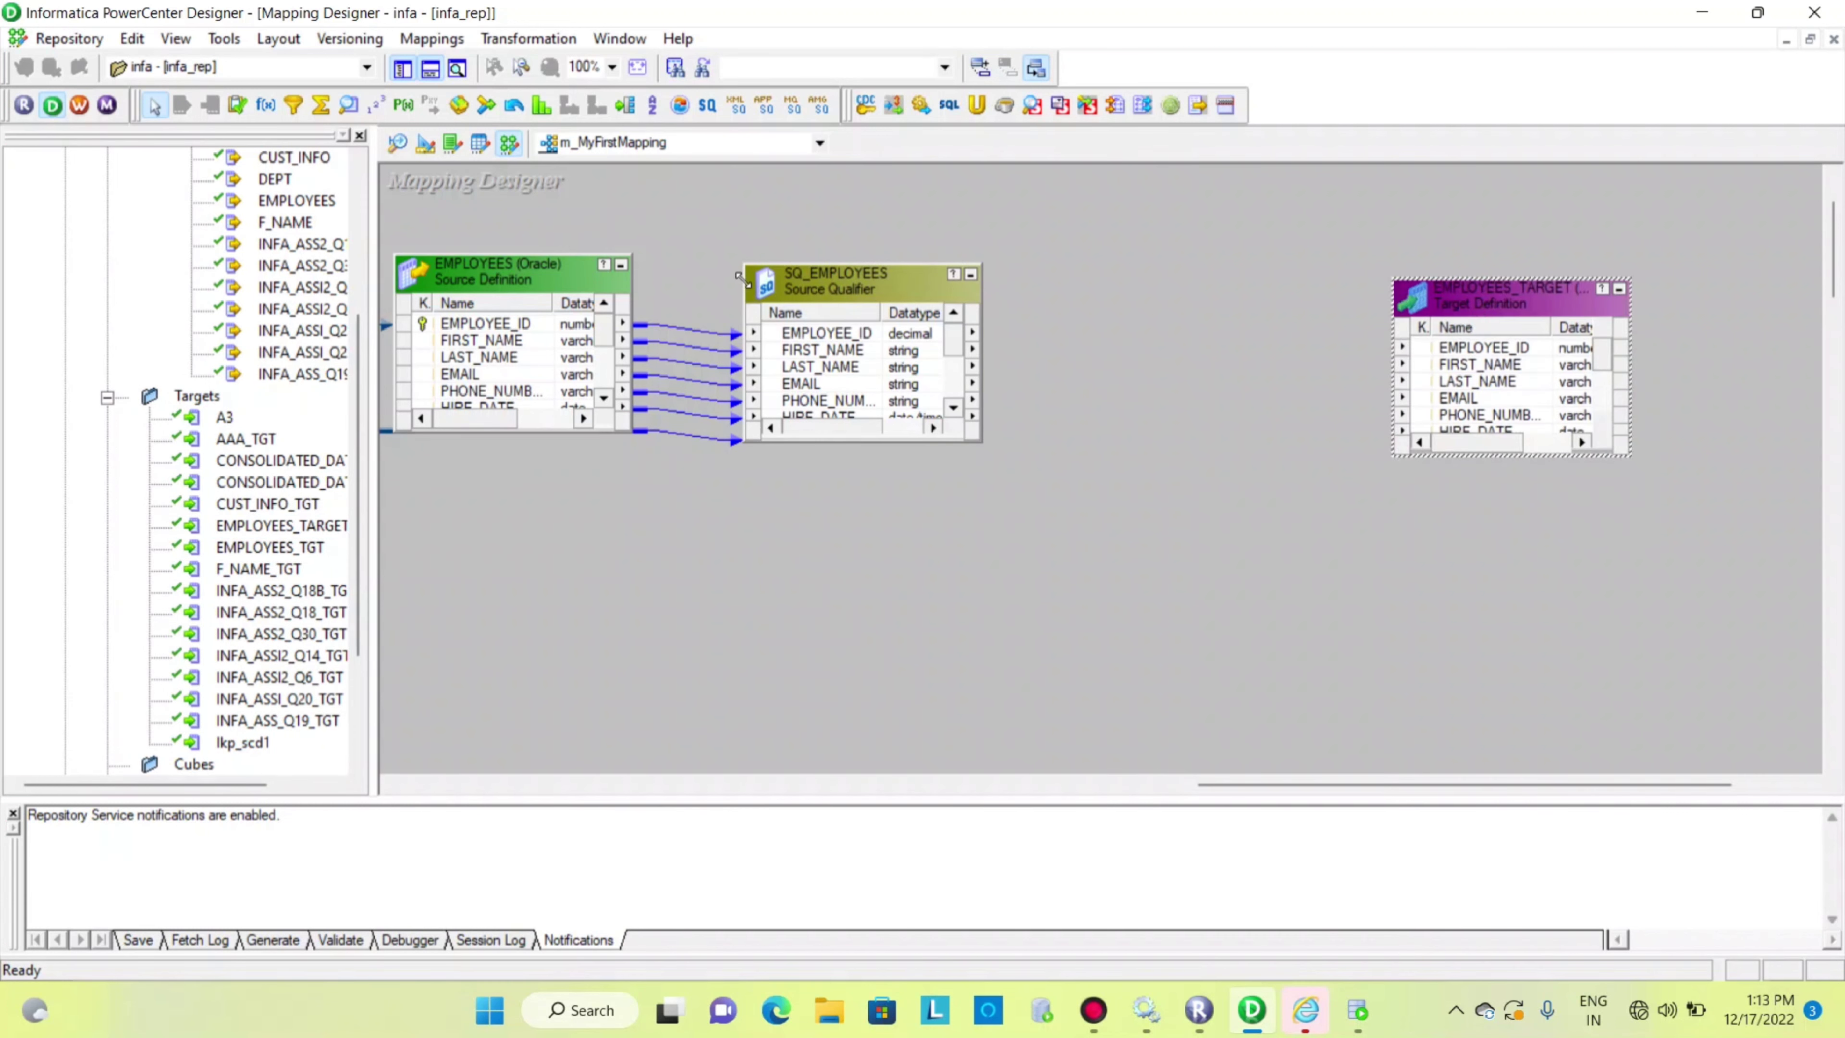
click(803, 333)
right_click(857, 348)
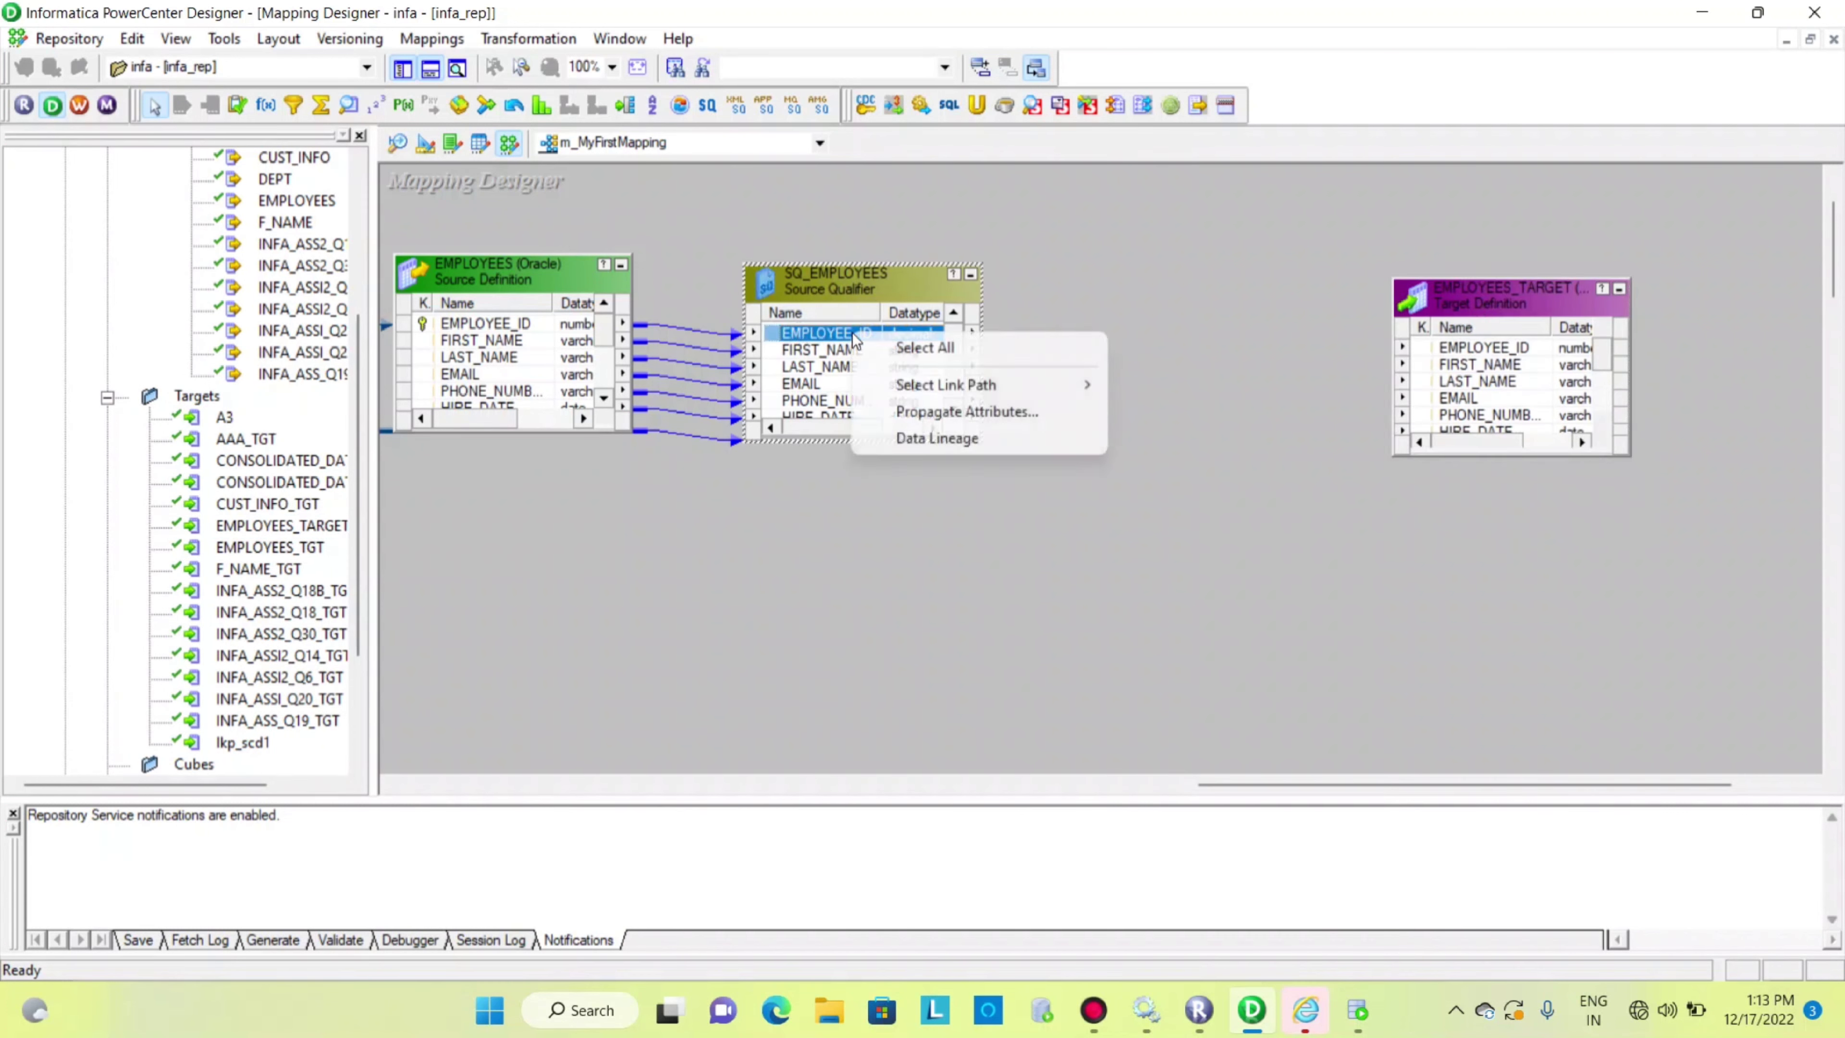
click(891, 352)
drag(772, 343, 1425, 351)
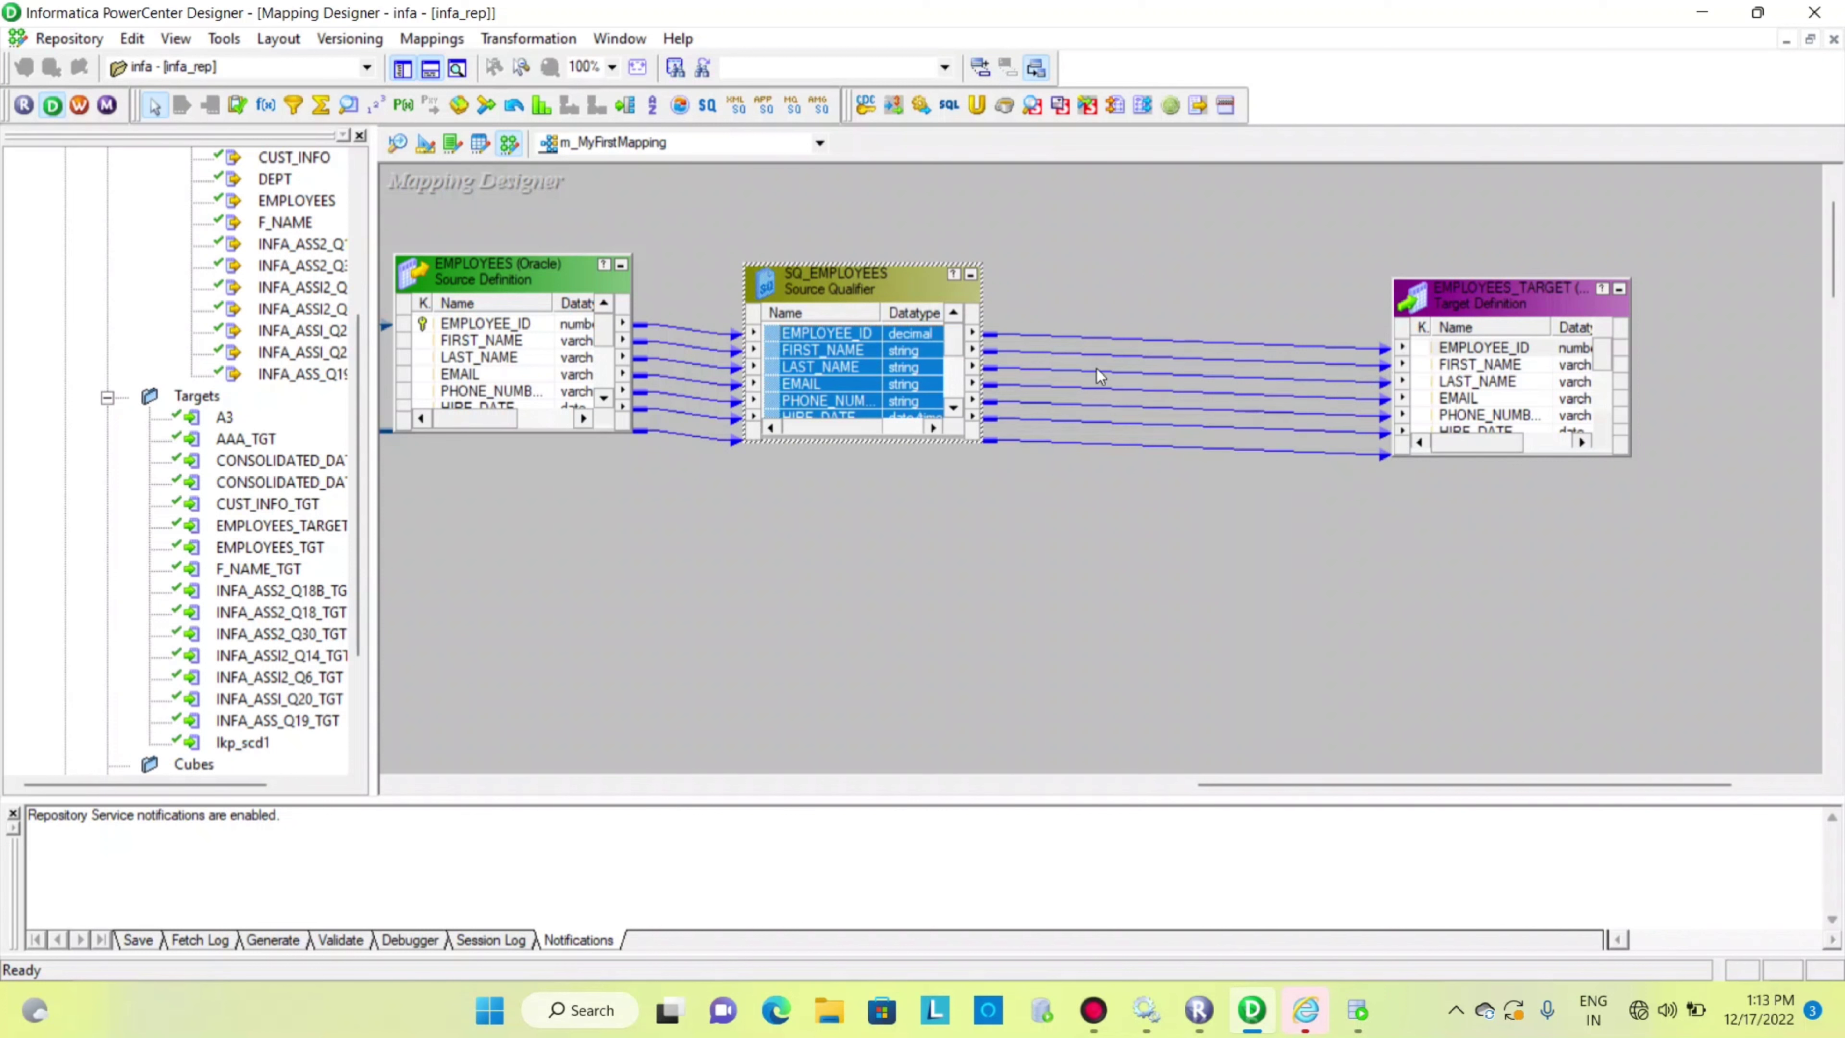
Step: Validate the m_MyFirstMapping mapping and highlight its validation status in the output log
click(423, 41)
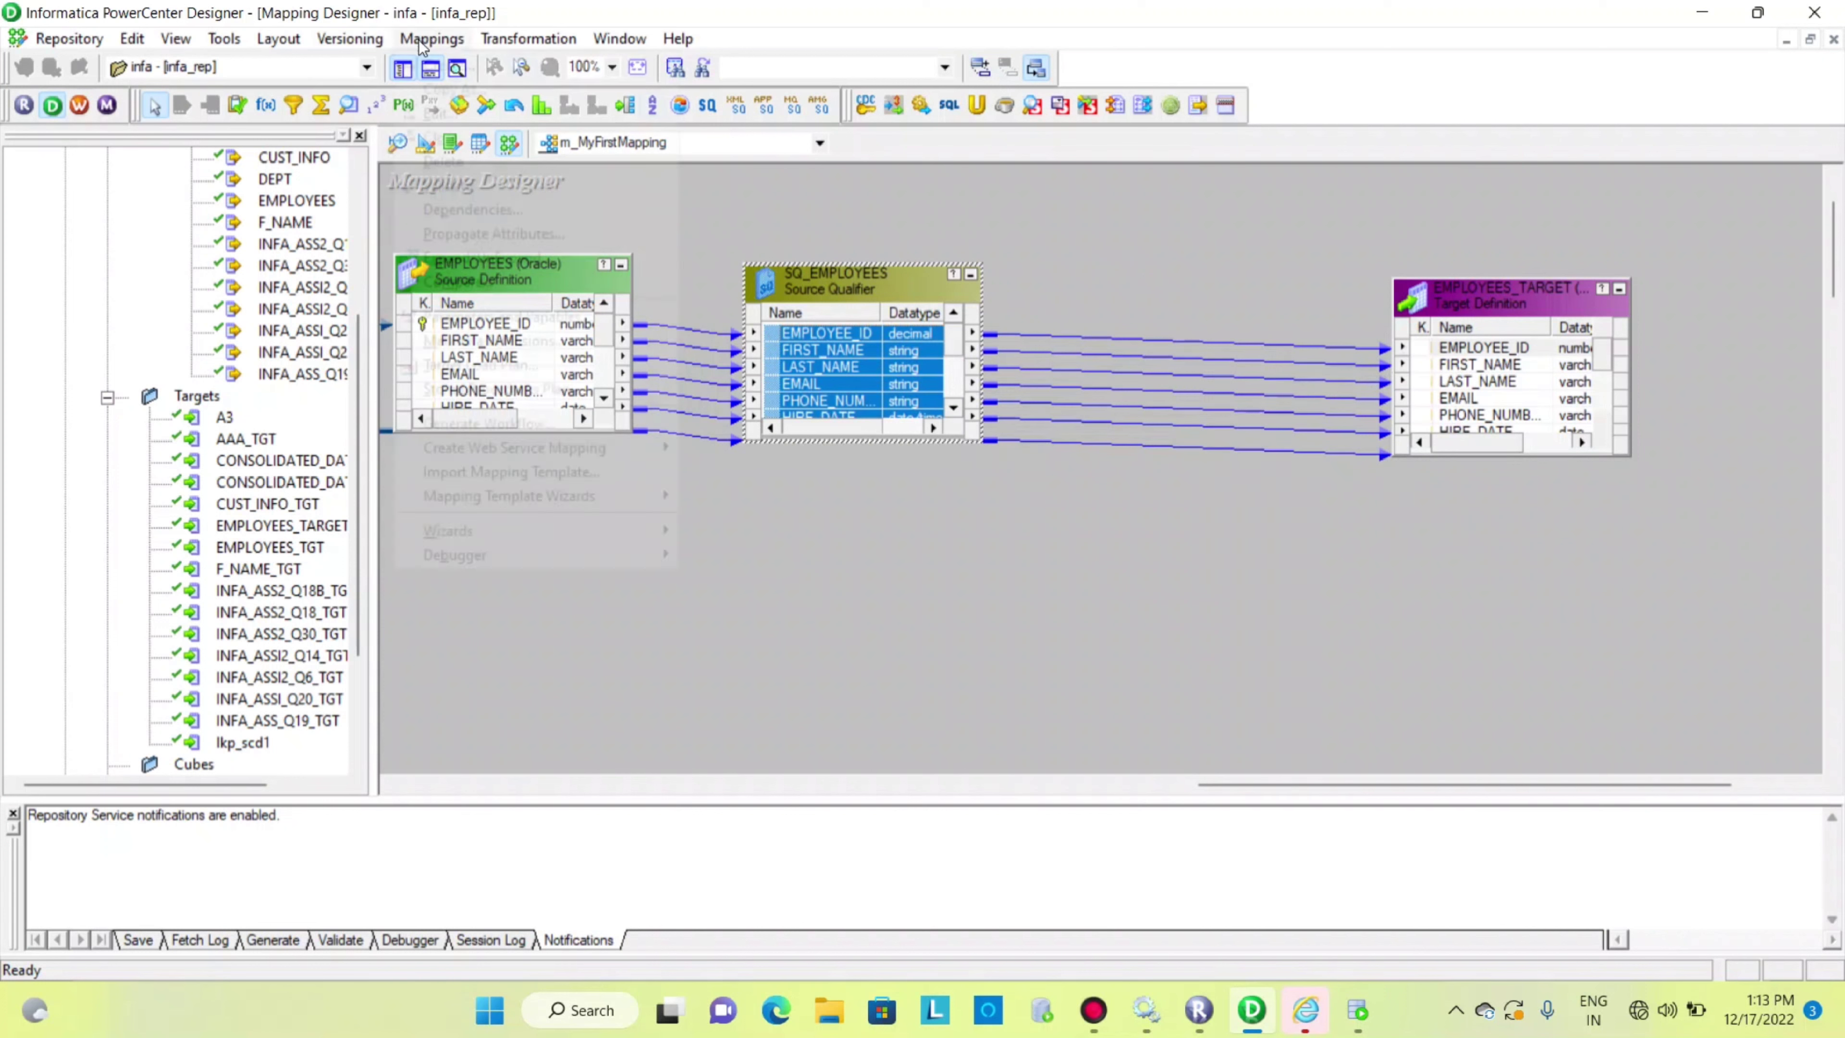
click(475, 164)
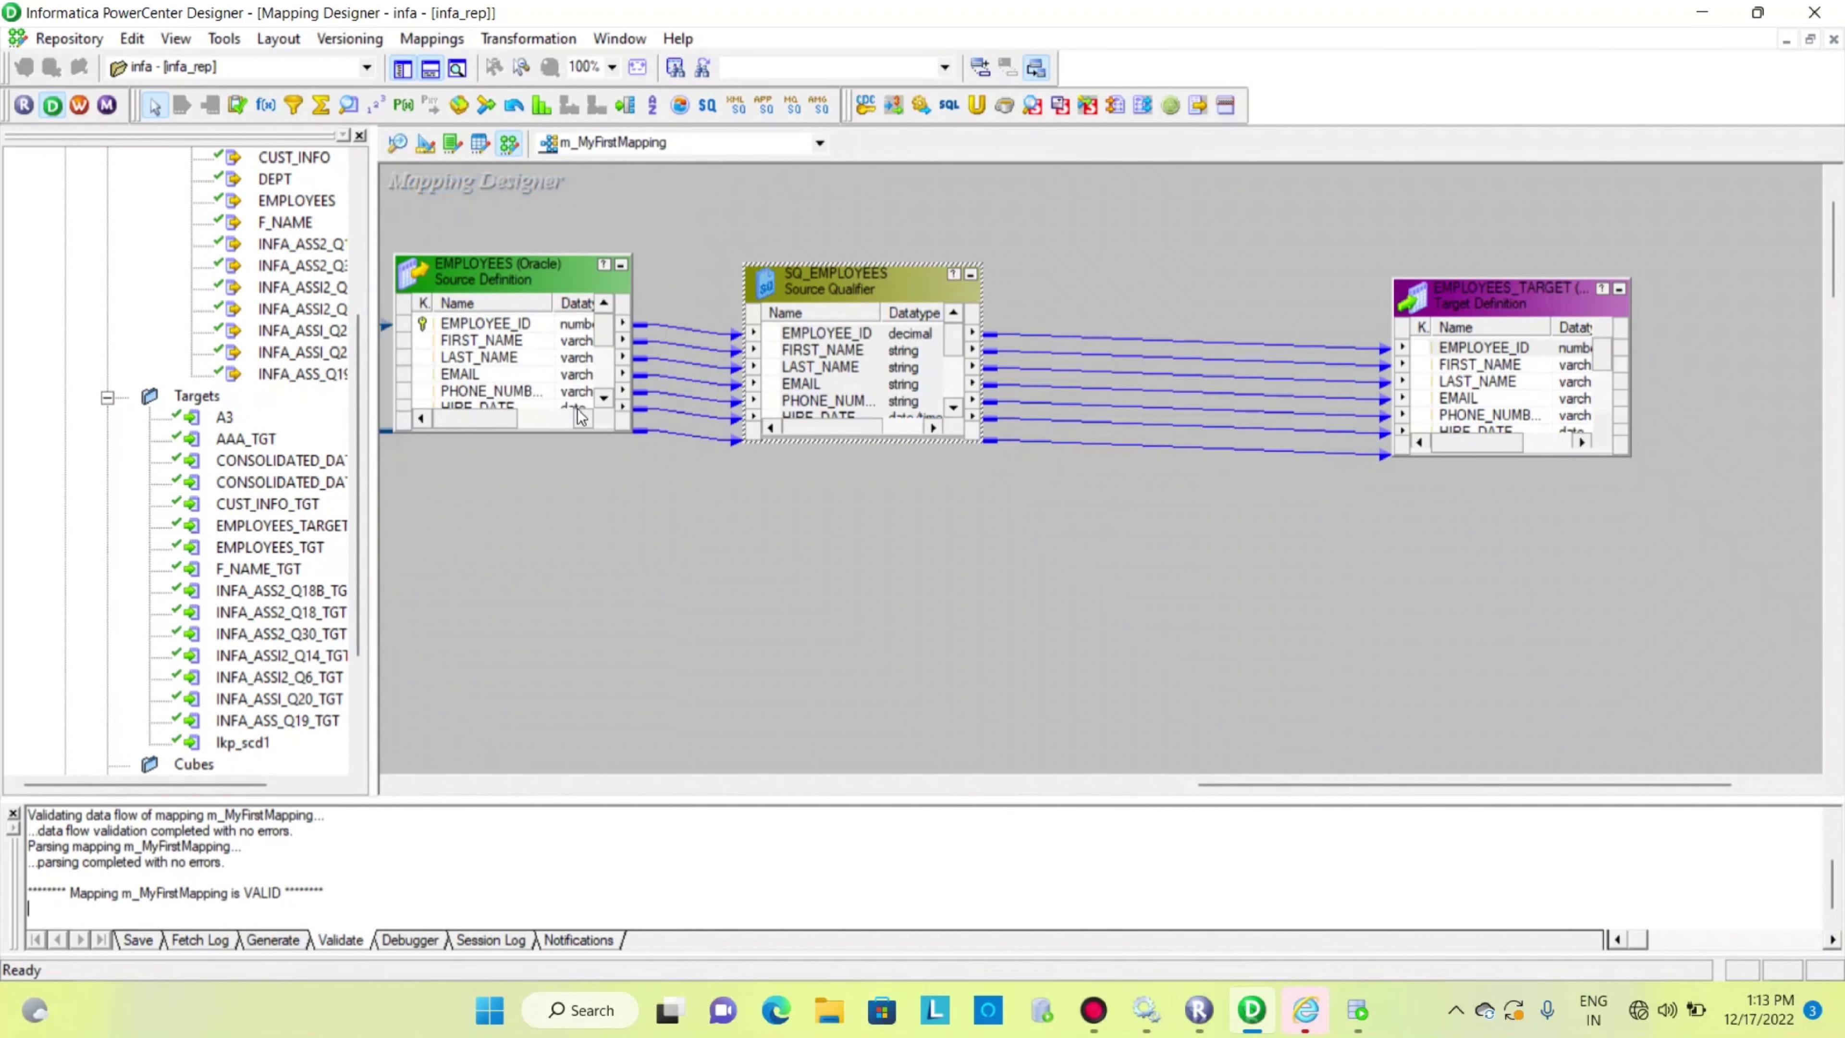
drag(139, 892, 298, 903)
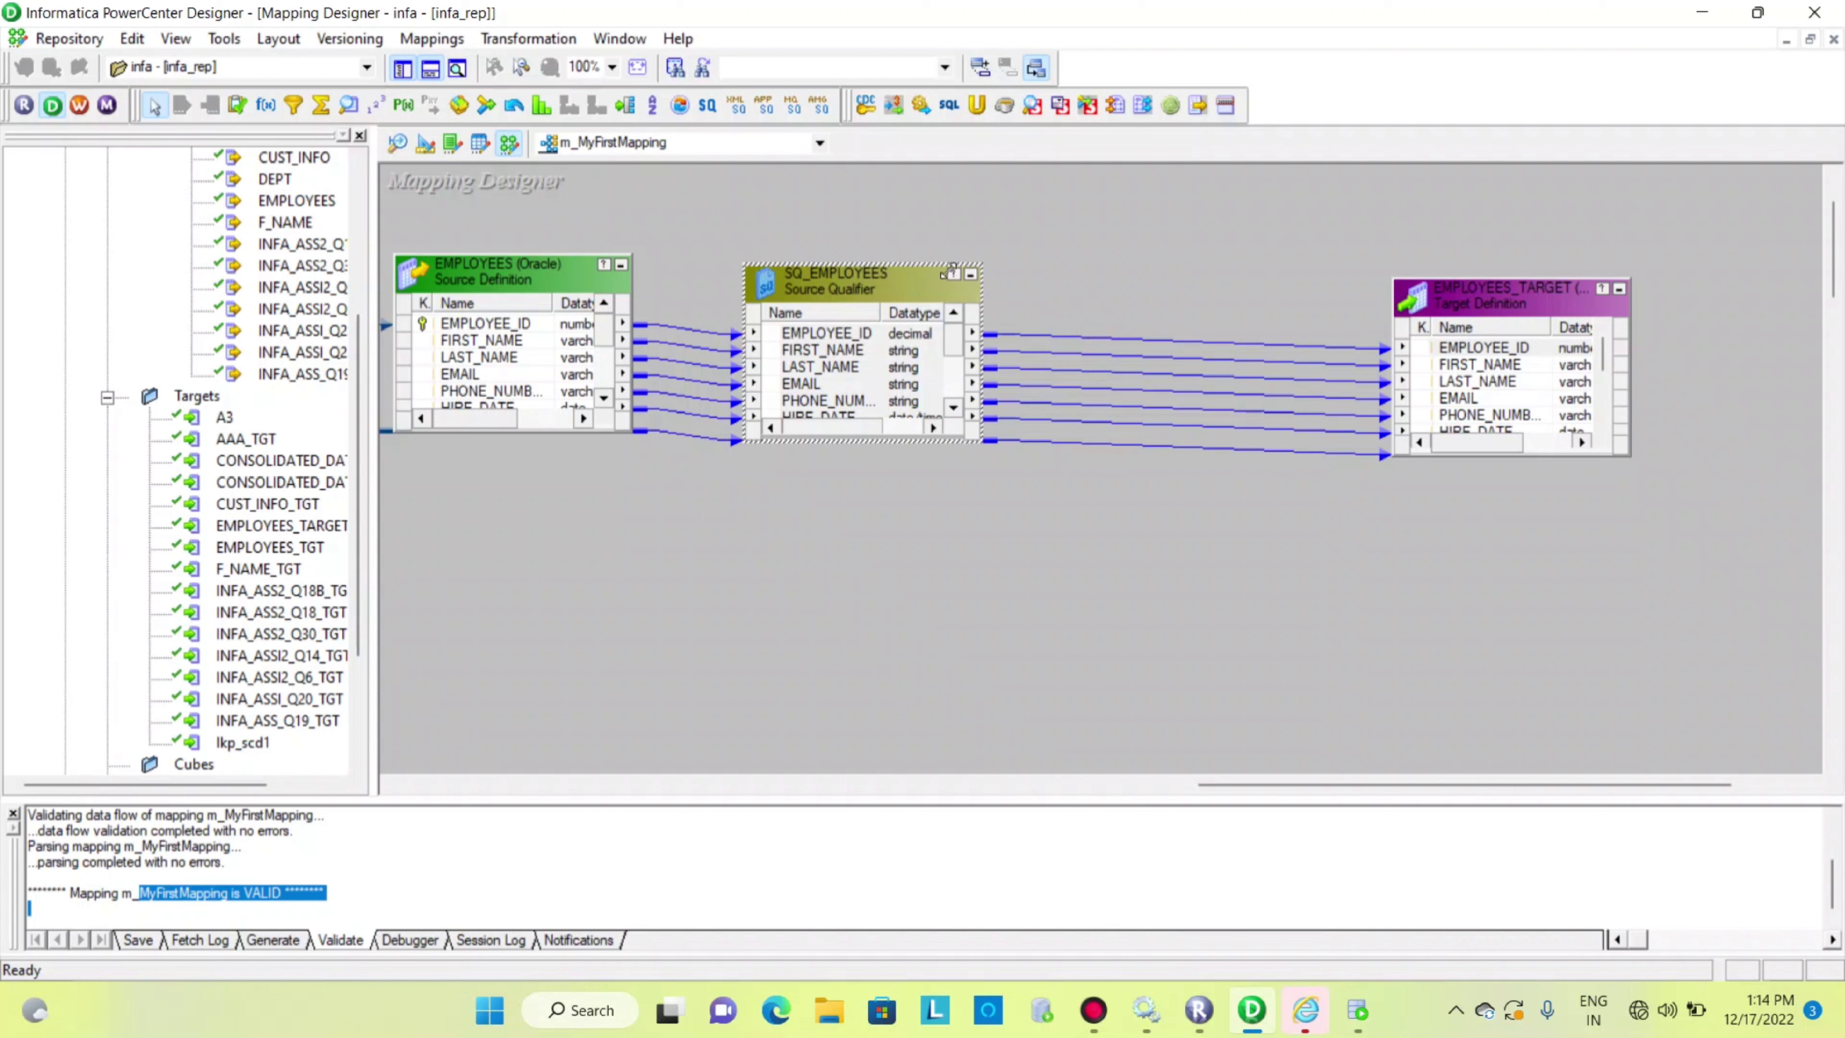
Step: Review the transformation types available for creating a new transformation, without creating one
click(512, 40)
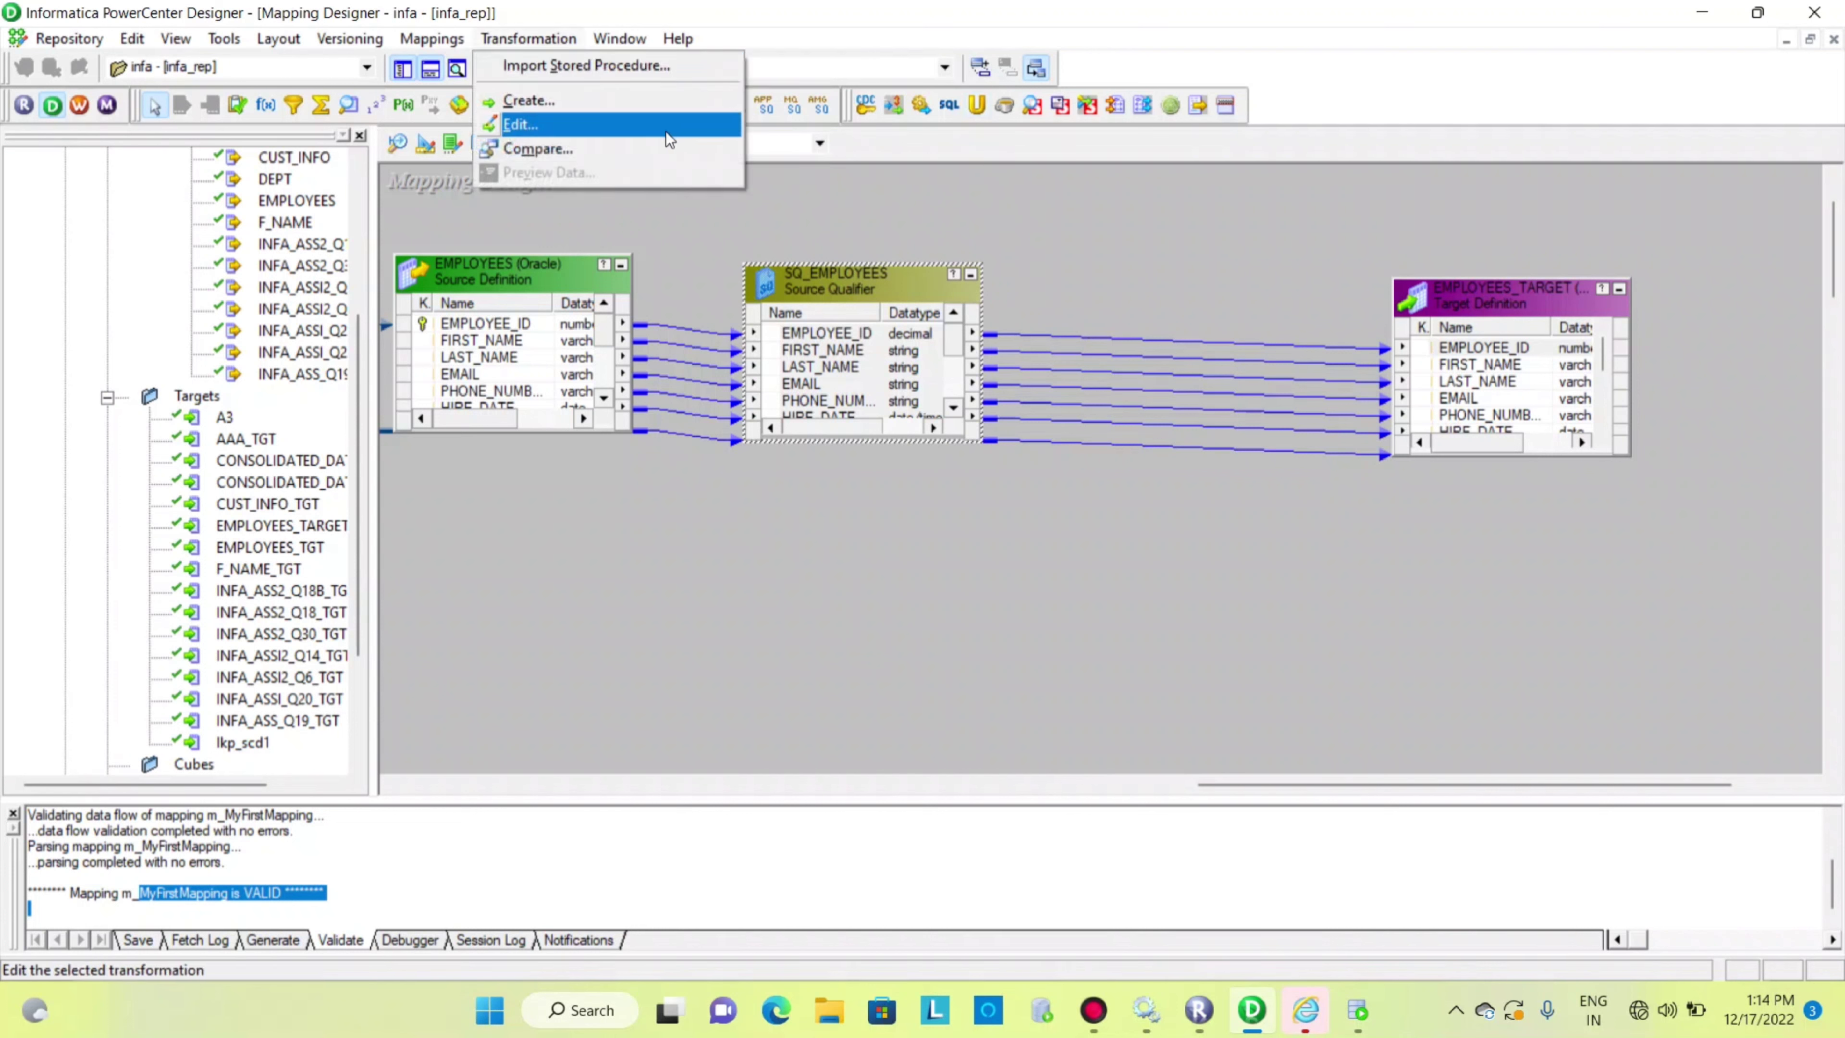
click(526, 40)
click(529, 40)
click(523, 99)
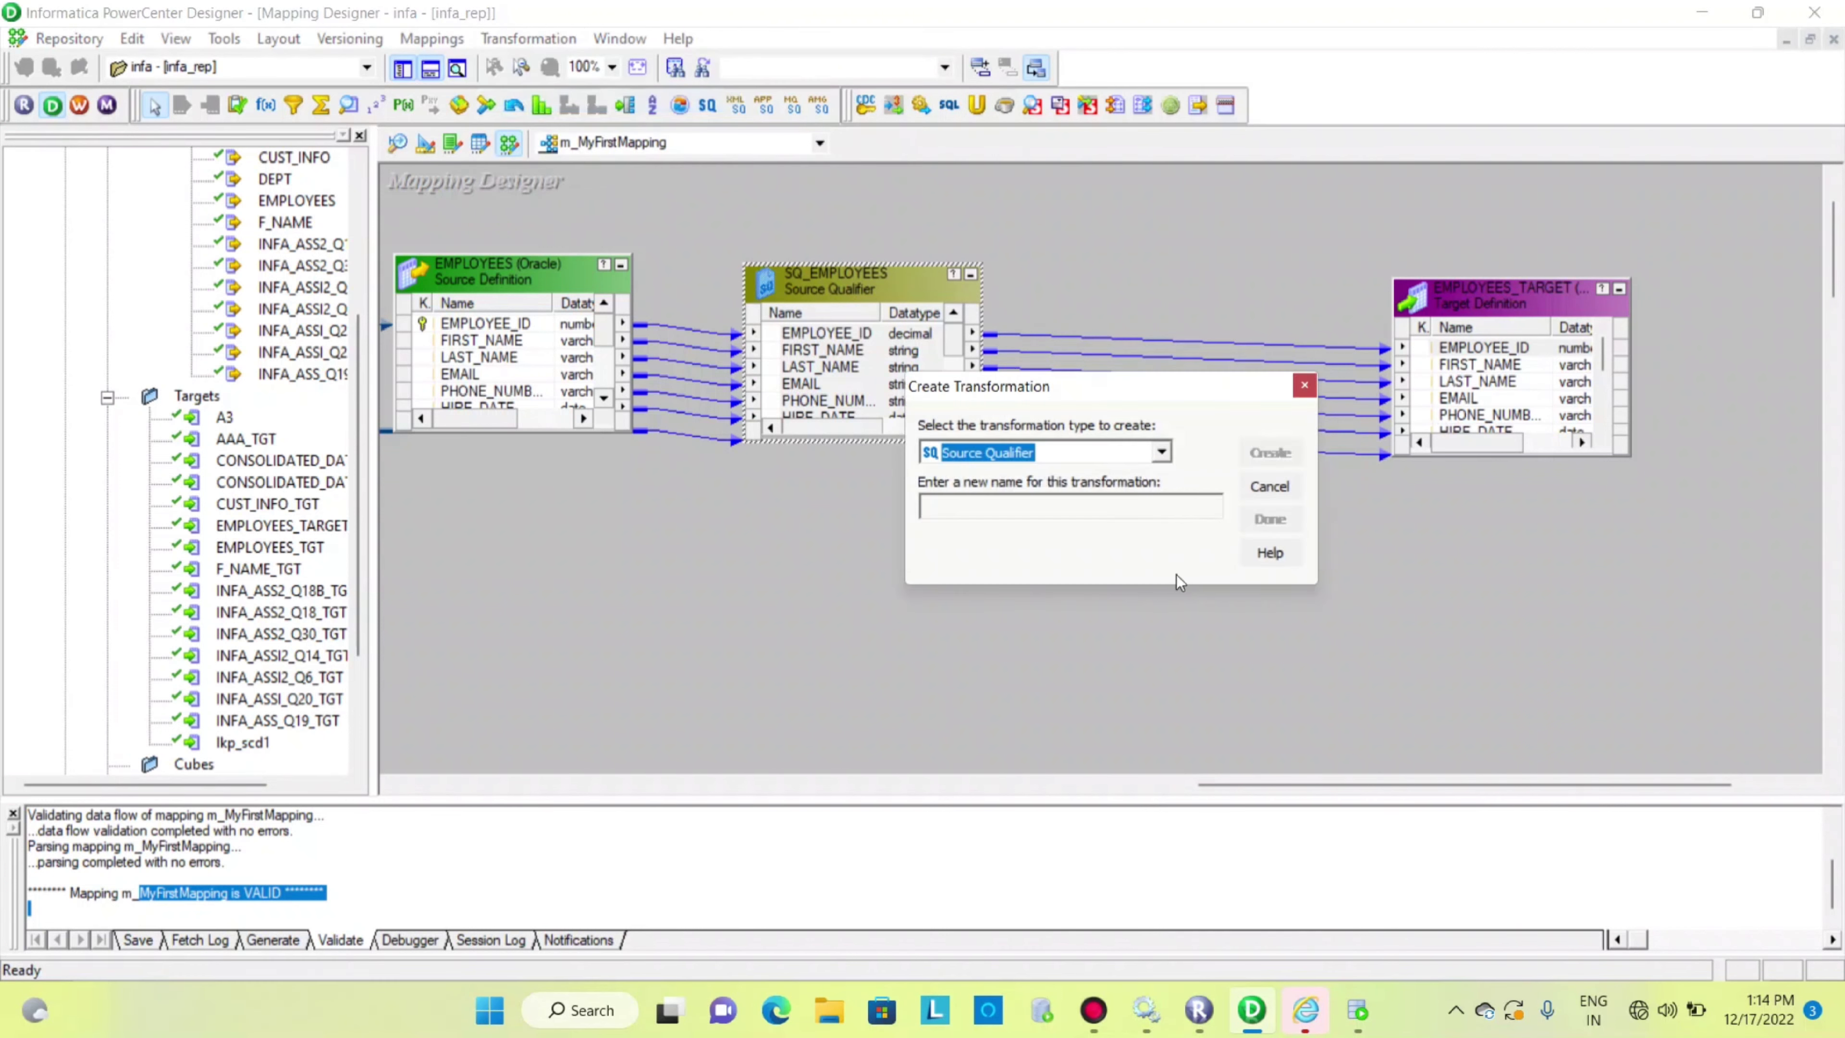
click(1146, 454)
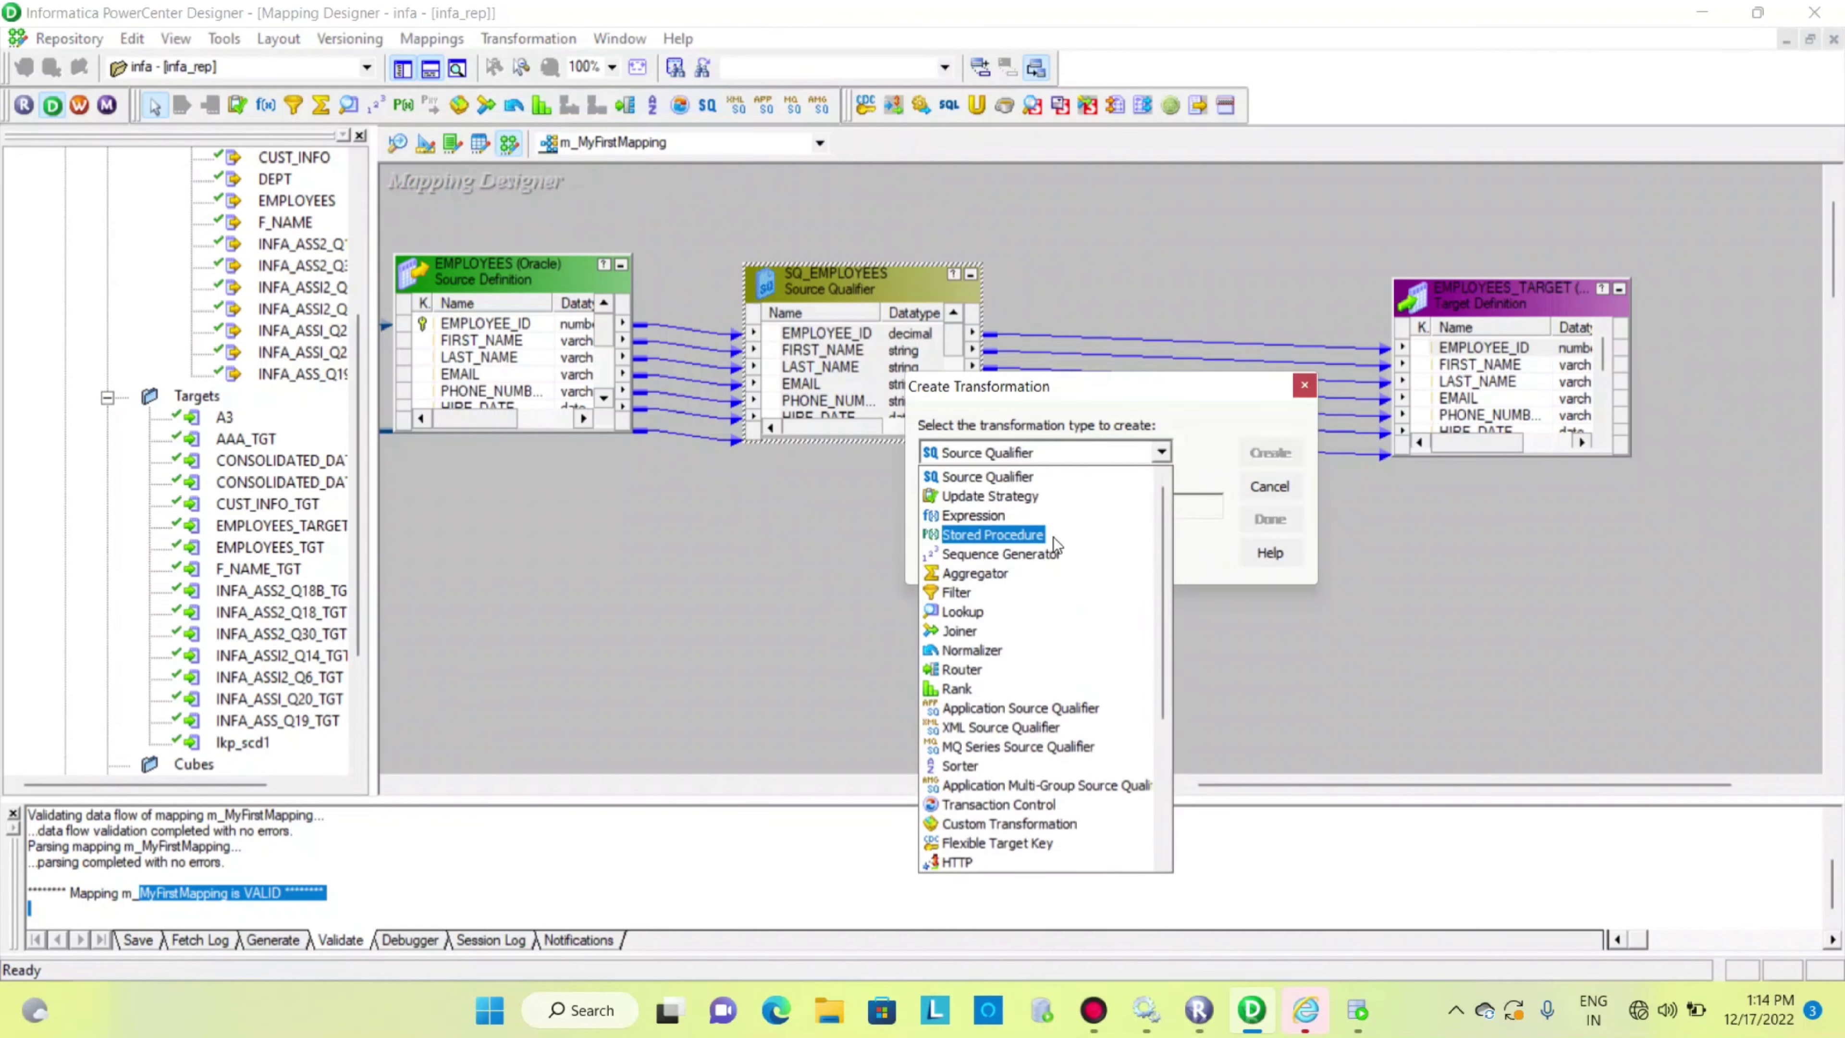
scroll(1054, 537, down, 4)
scroll(1056, 560, up, 4)
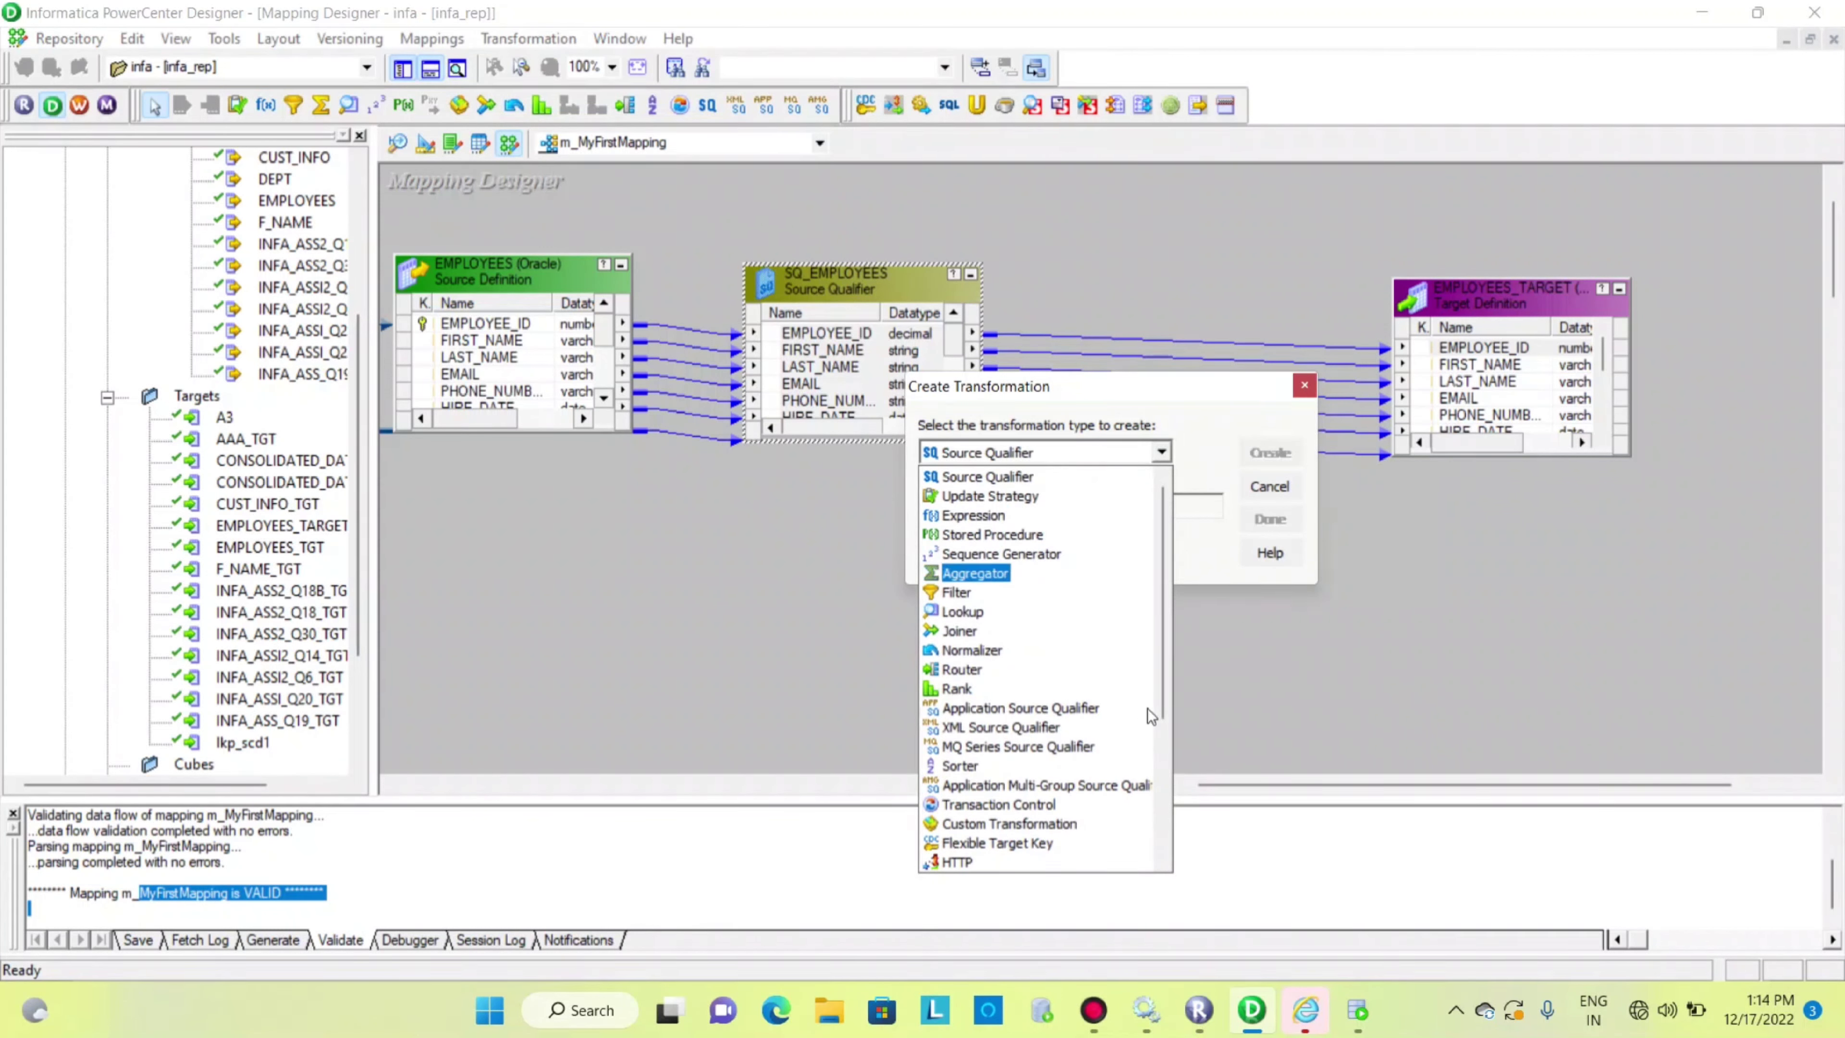
click(1270, 482)
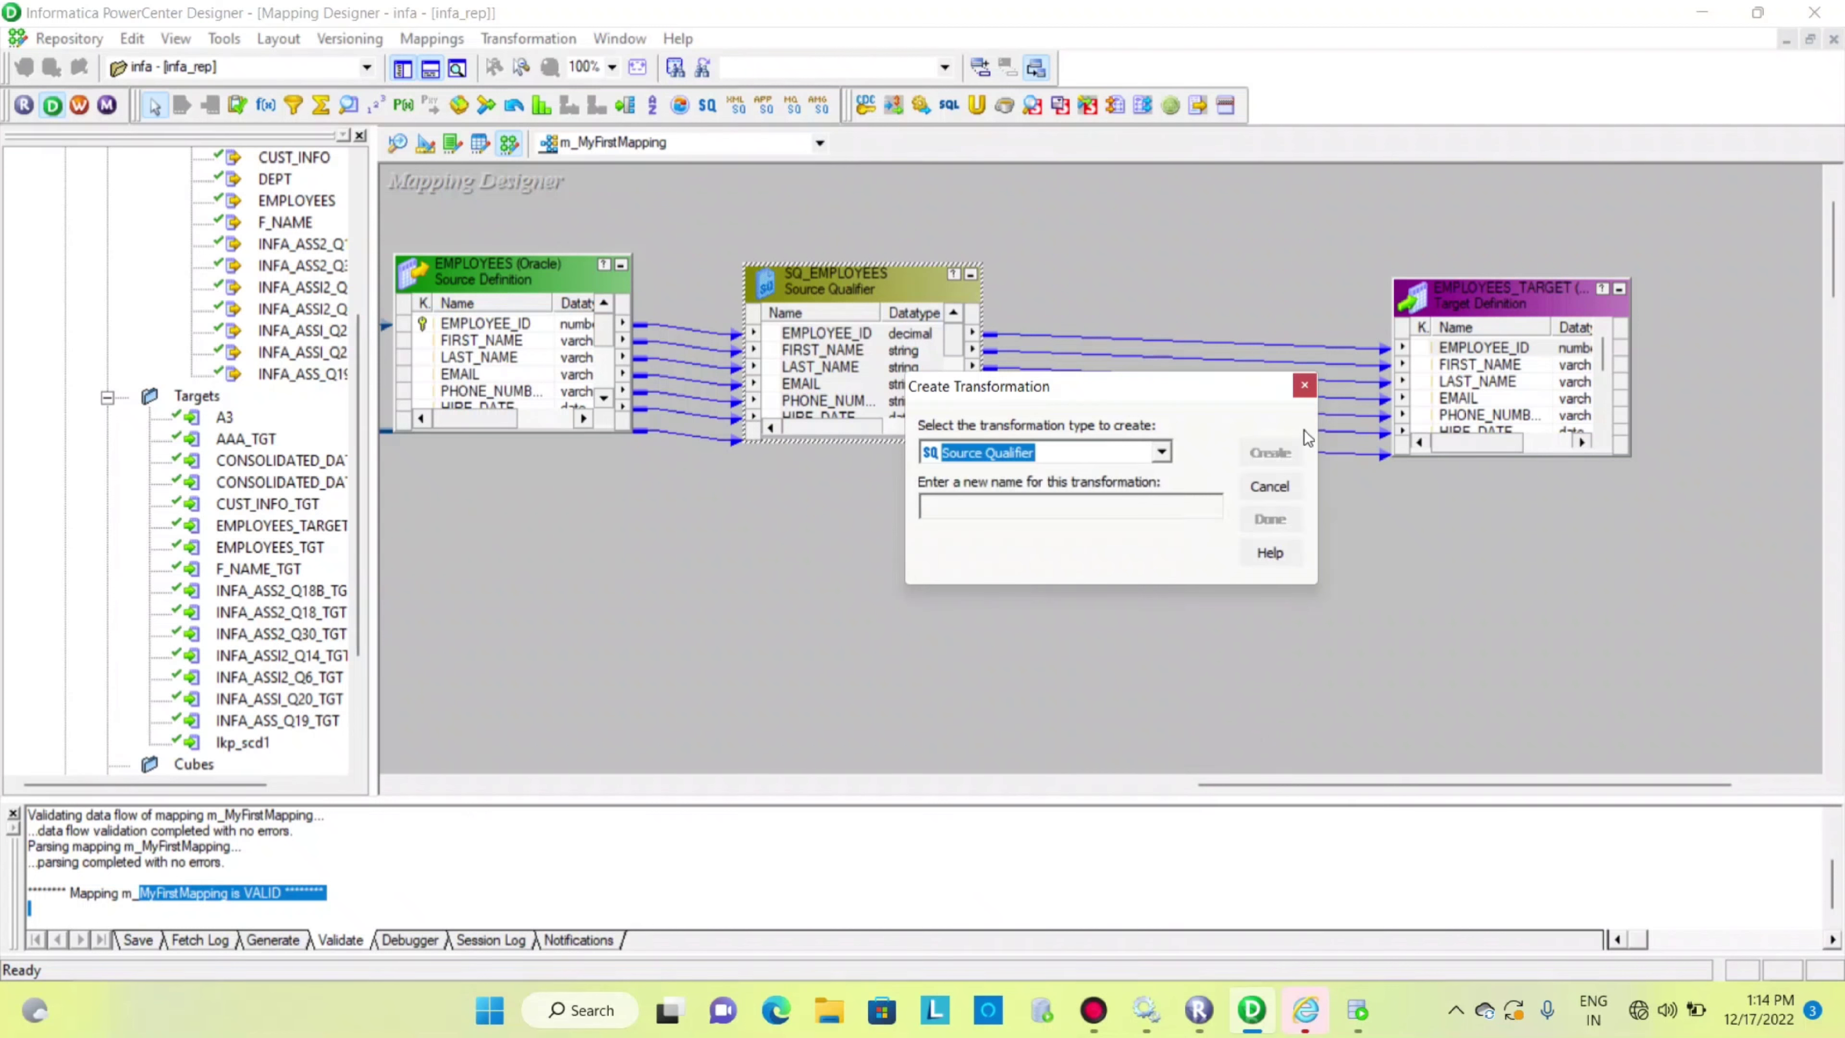
click(1305, 386)
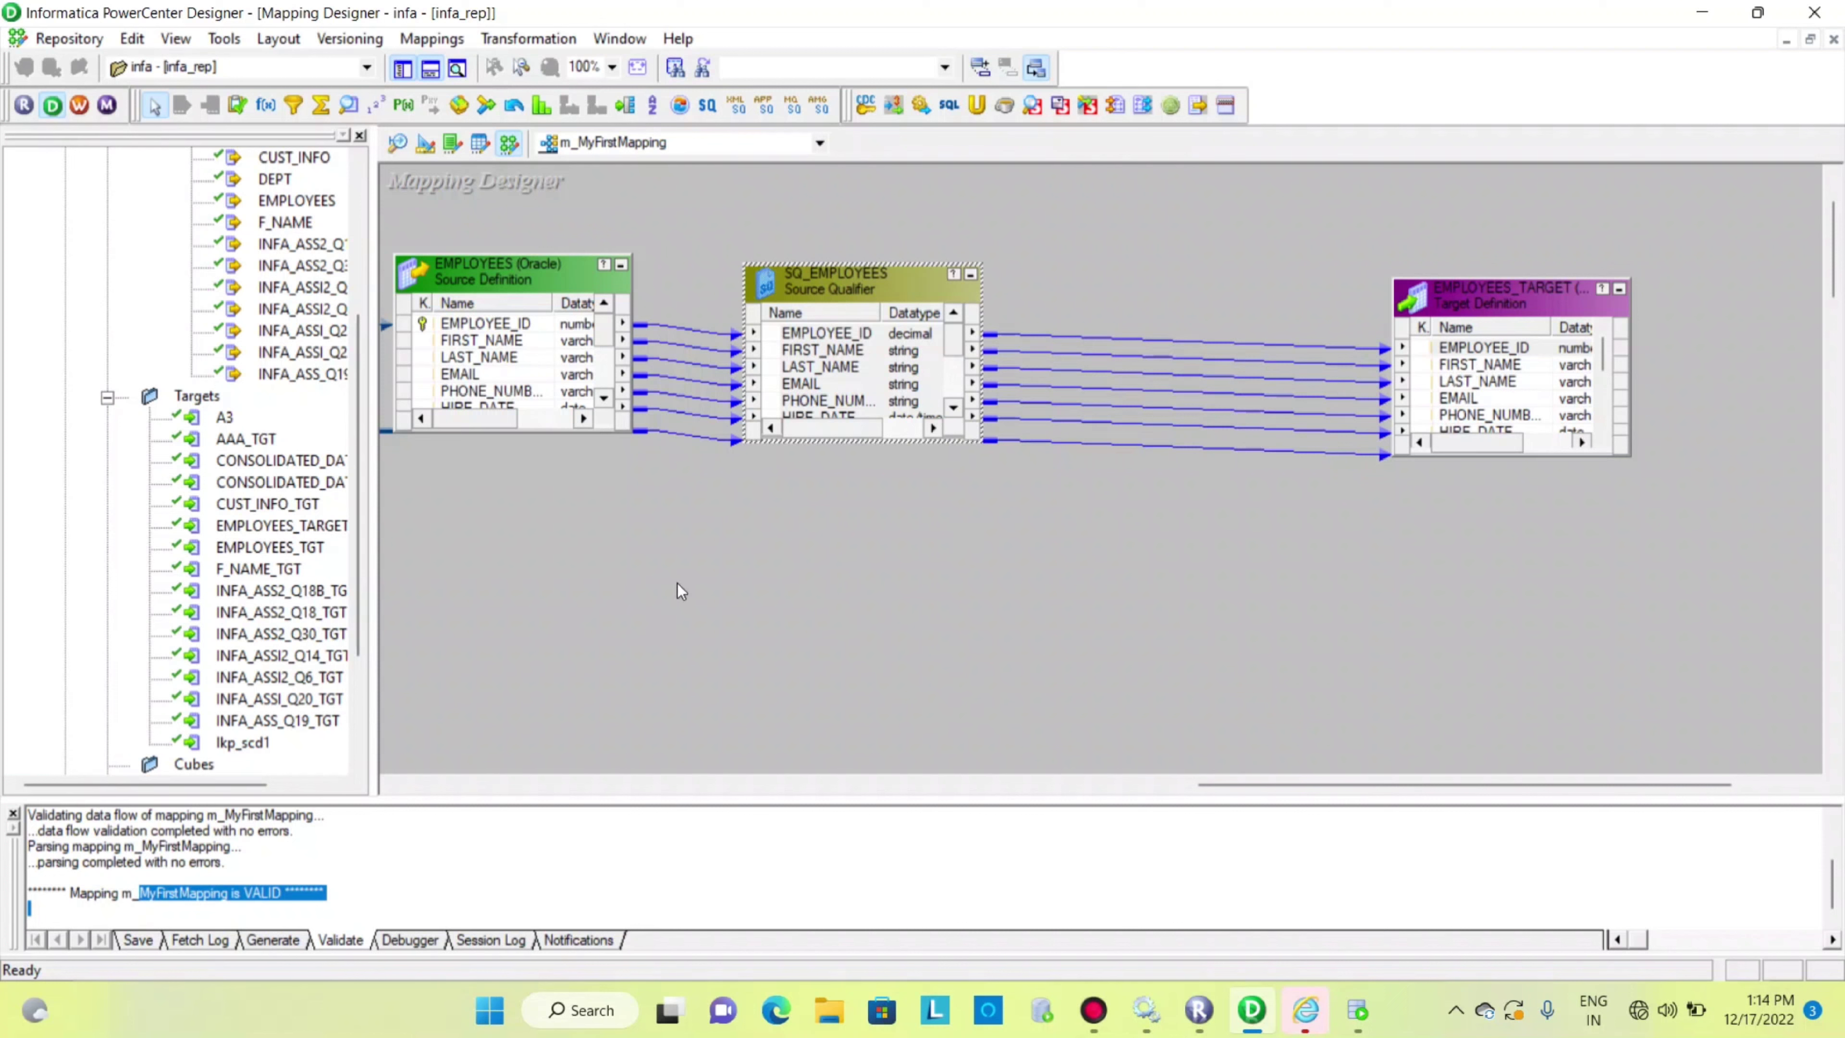
Step: Save the mapping and check the mapping validity entries in the save log
scroll(255, 898, up, 3)
drag(177, 846, 312, 844)
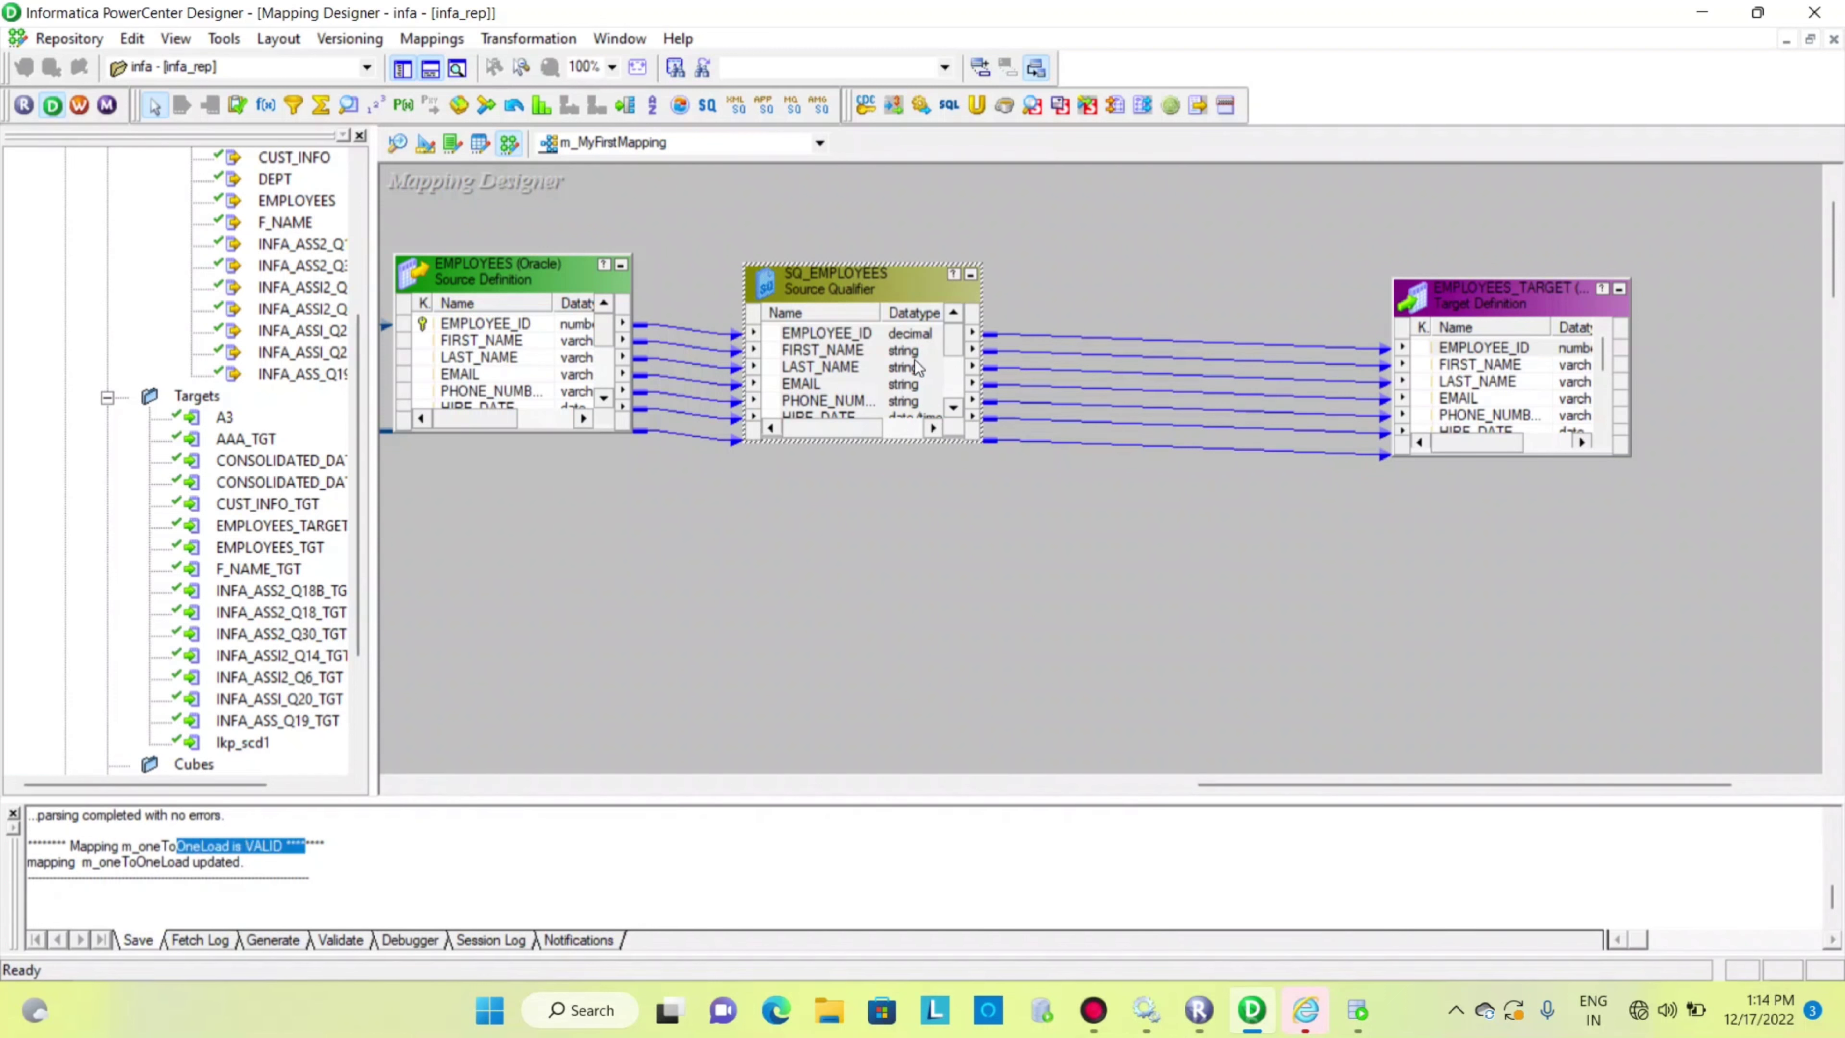
Step: Switch to PowerCenter Workflow Manager and maximize its window
click(79, 109)
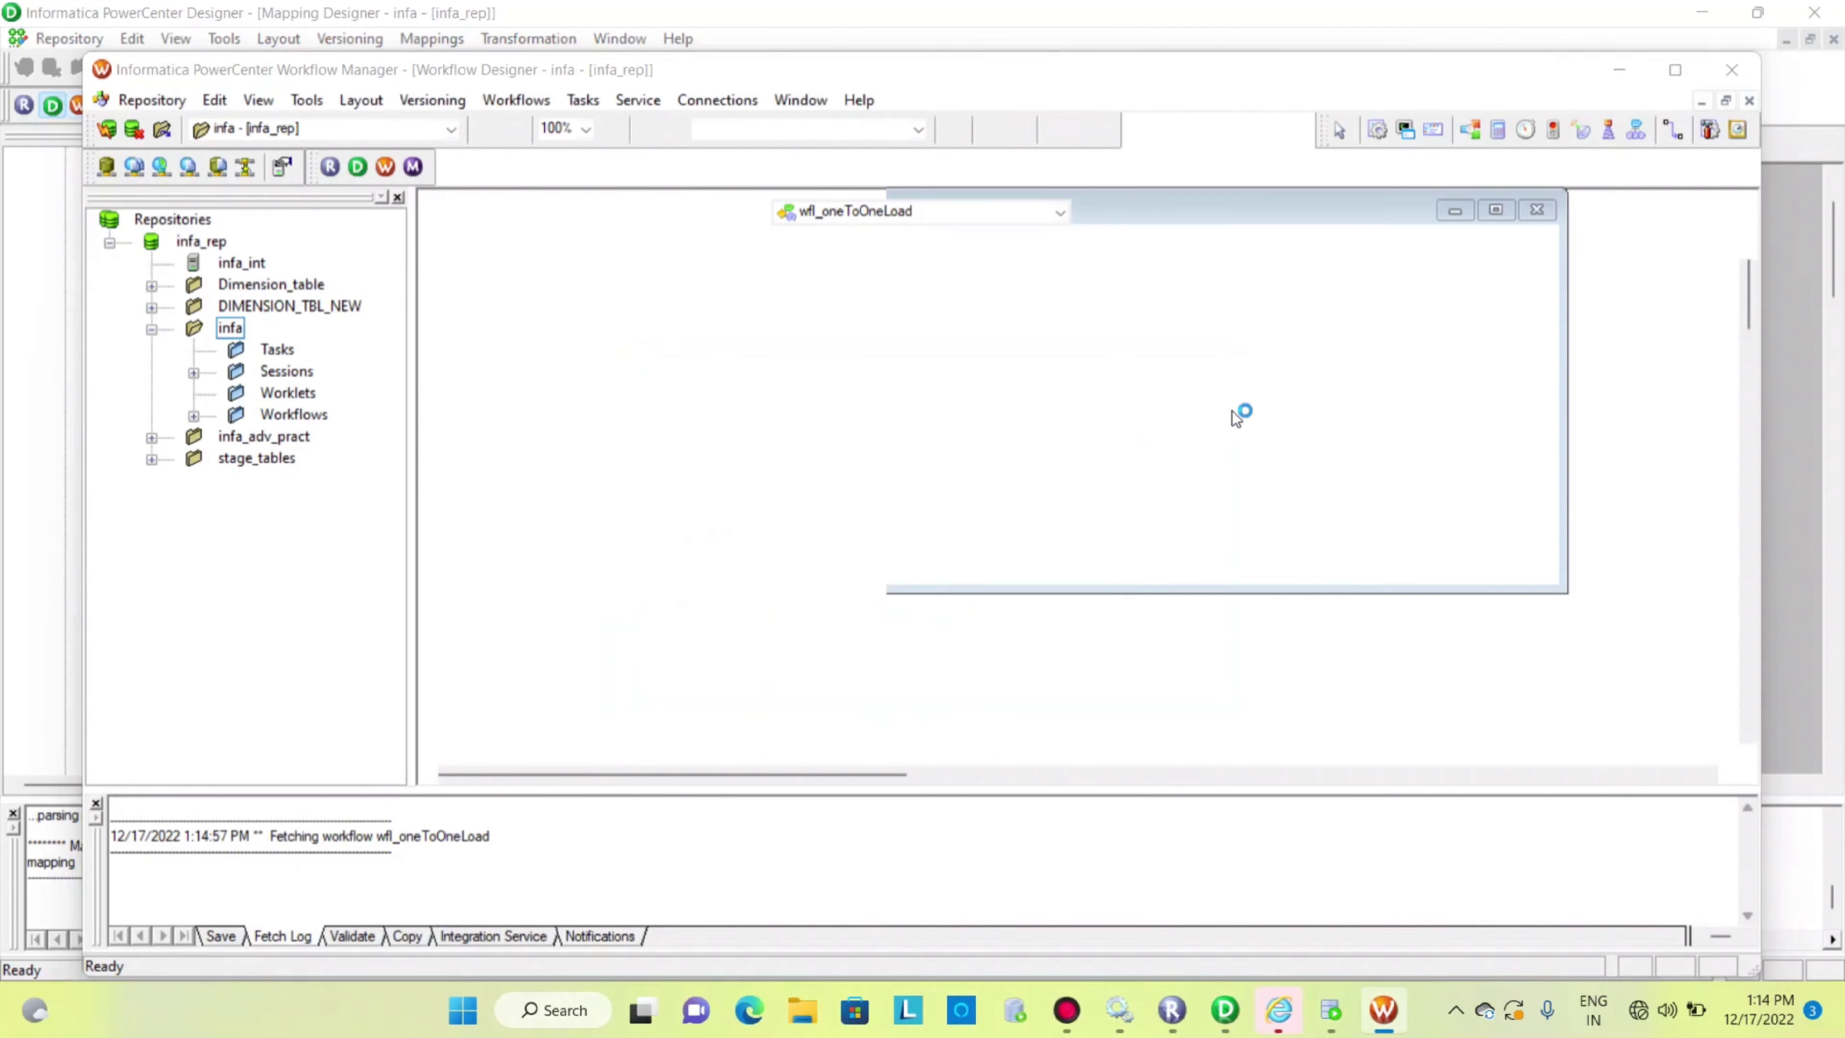
click(1085, 432)
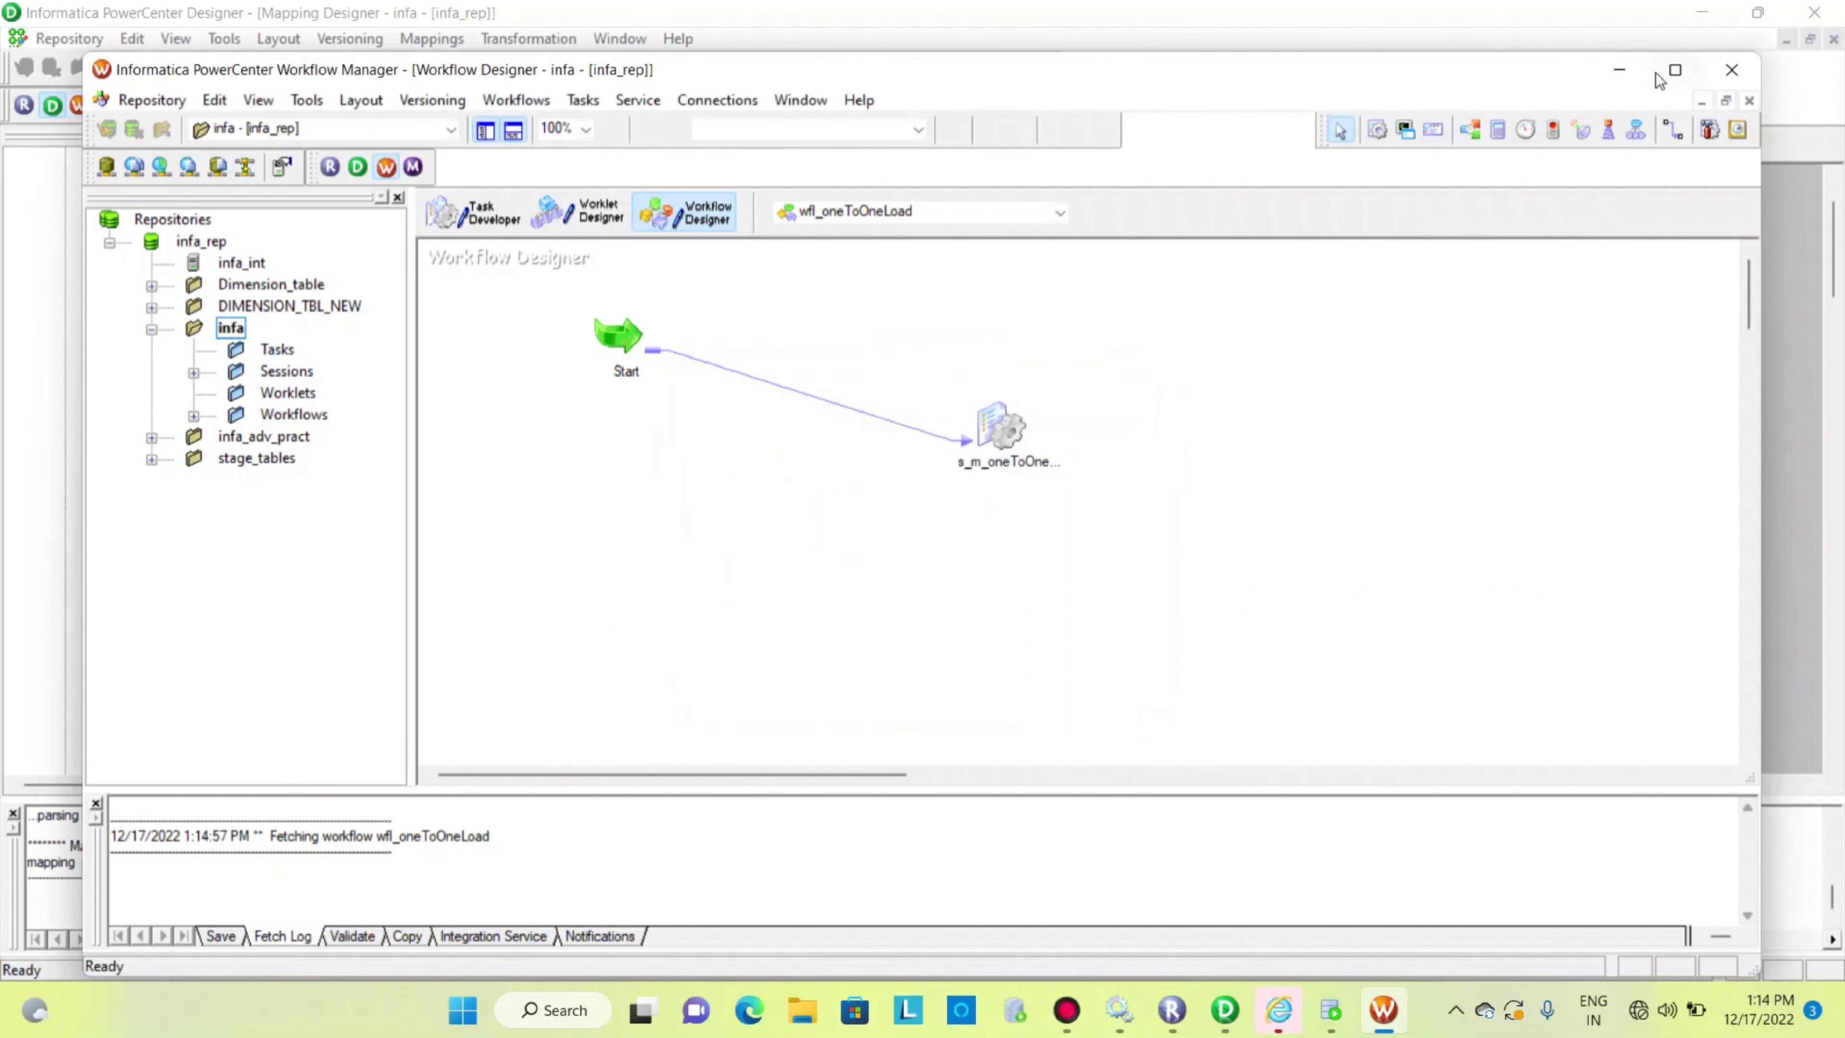
click(1675, 70)
Step: Create a new workflow named wfl_myFirstMapping in the Workflow Designer
click(434, 38)
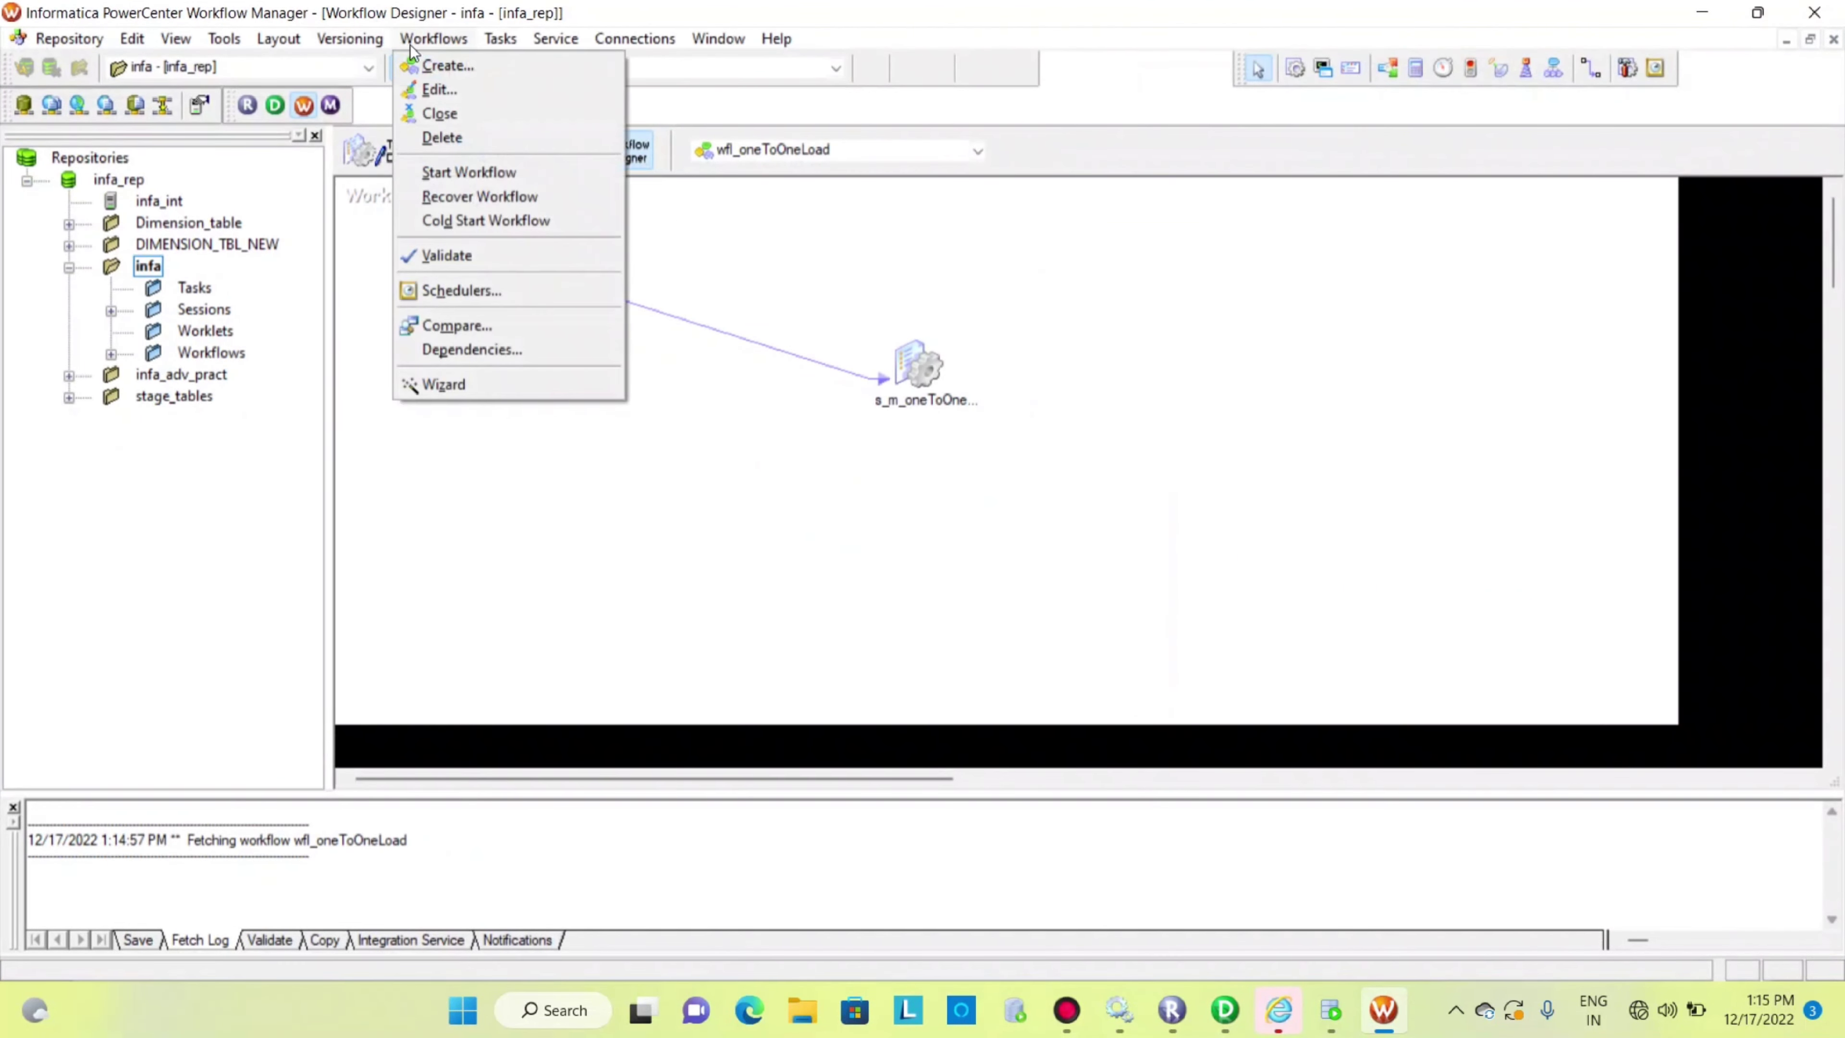
click(414, 64)
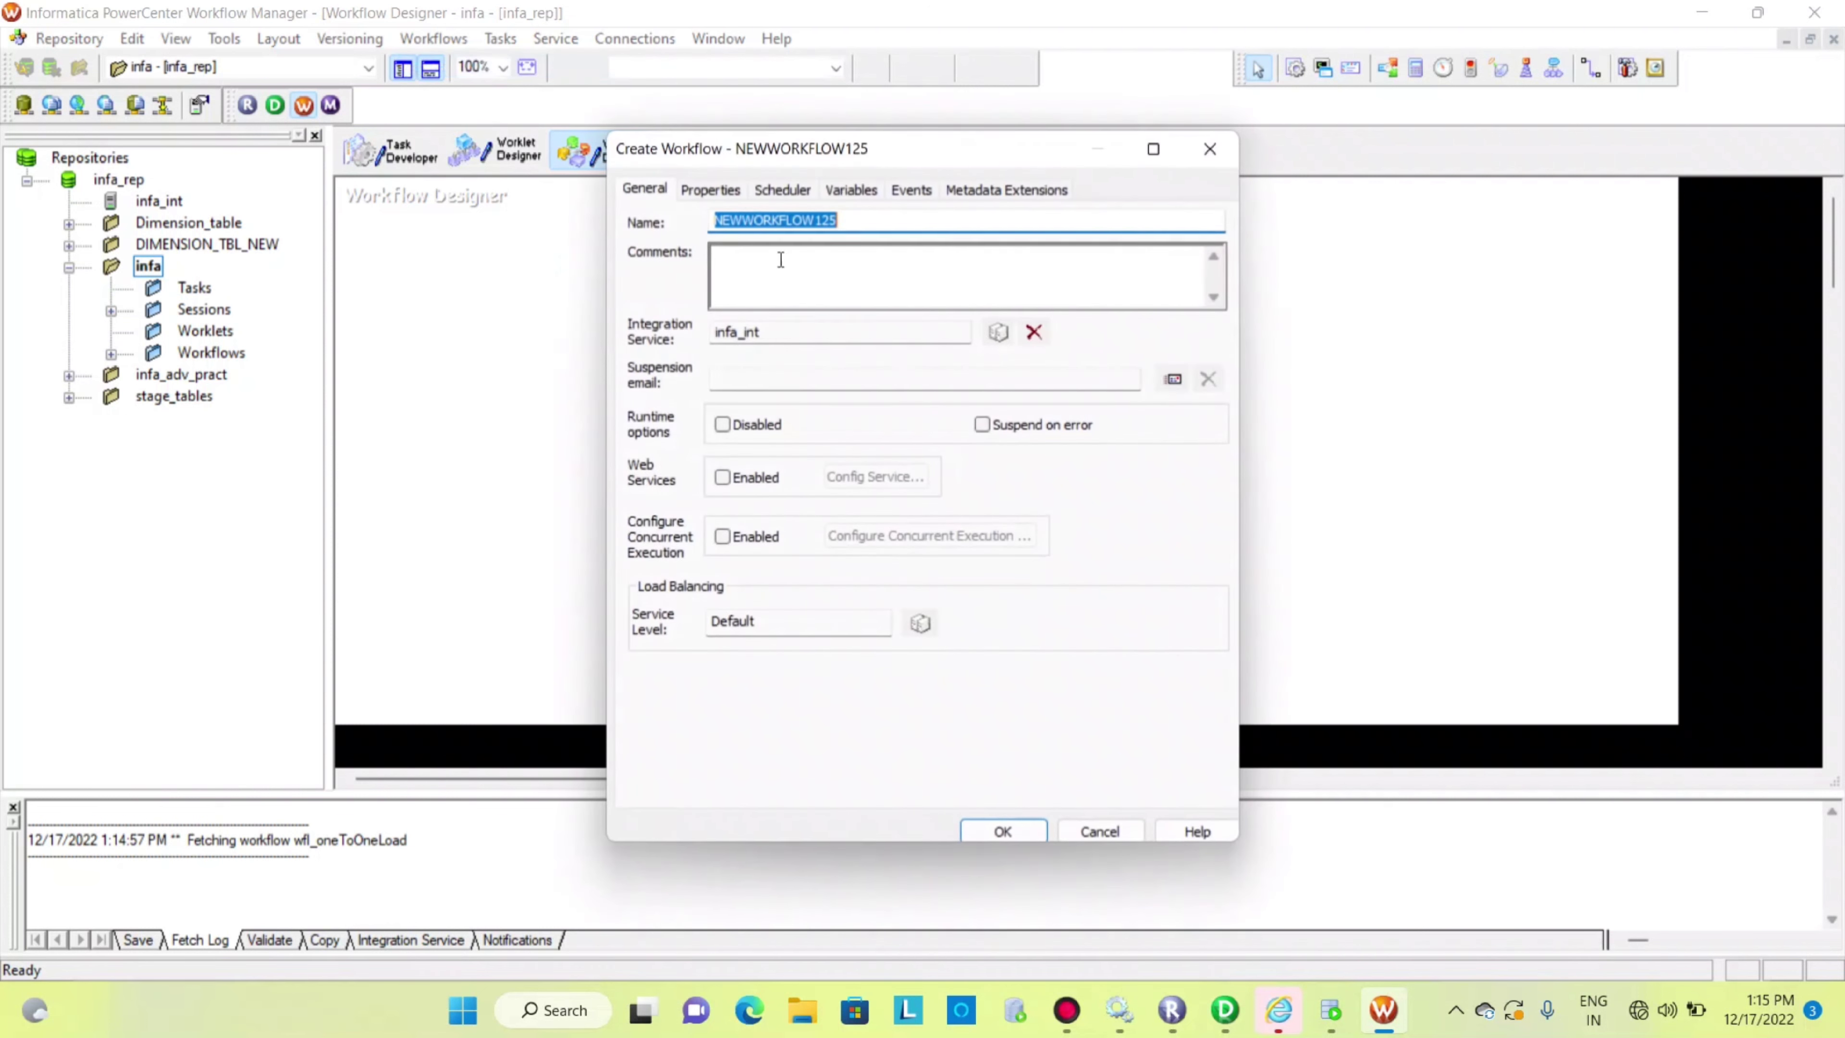
text(wfl_m)
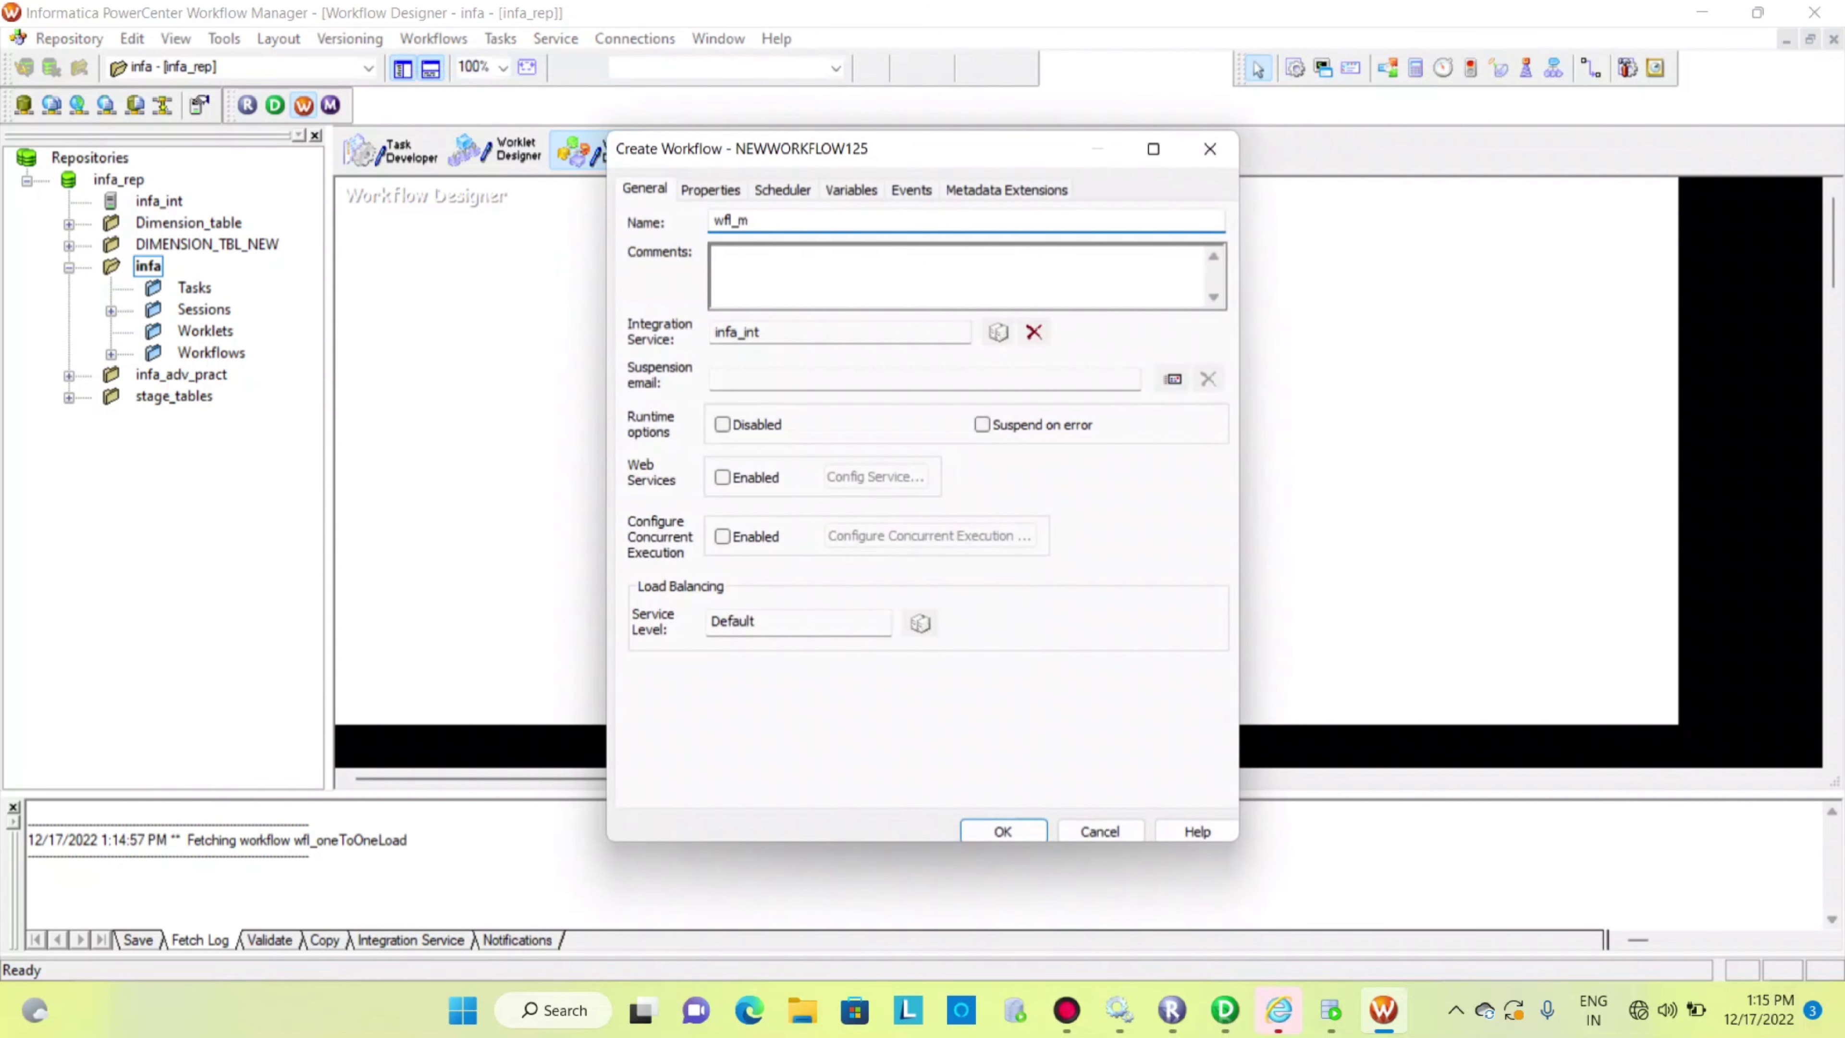
text(yFirstMapping)
click(1022, 836)
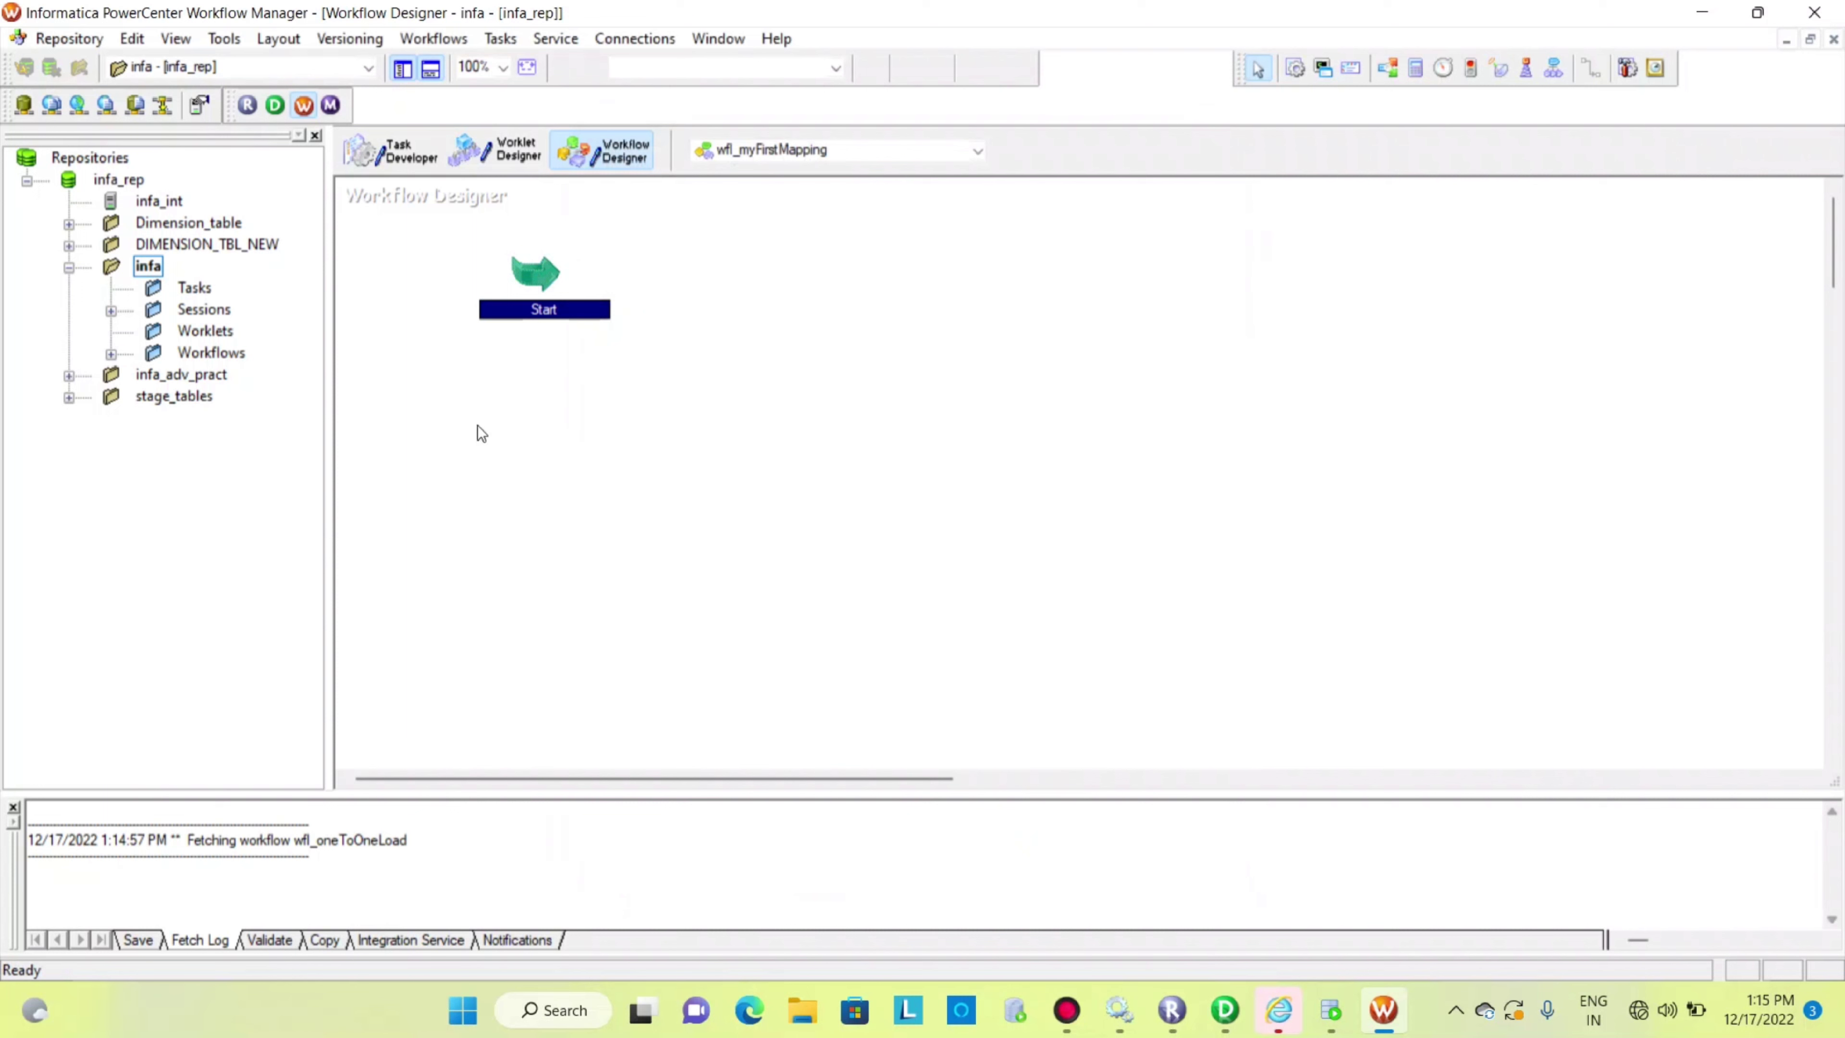
Step: Add a session task associated with the m_MyFirstMapping mapping to the workflow and link the Start task to it
click(1295, 68)
click(826, 359)
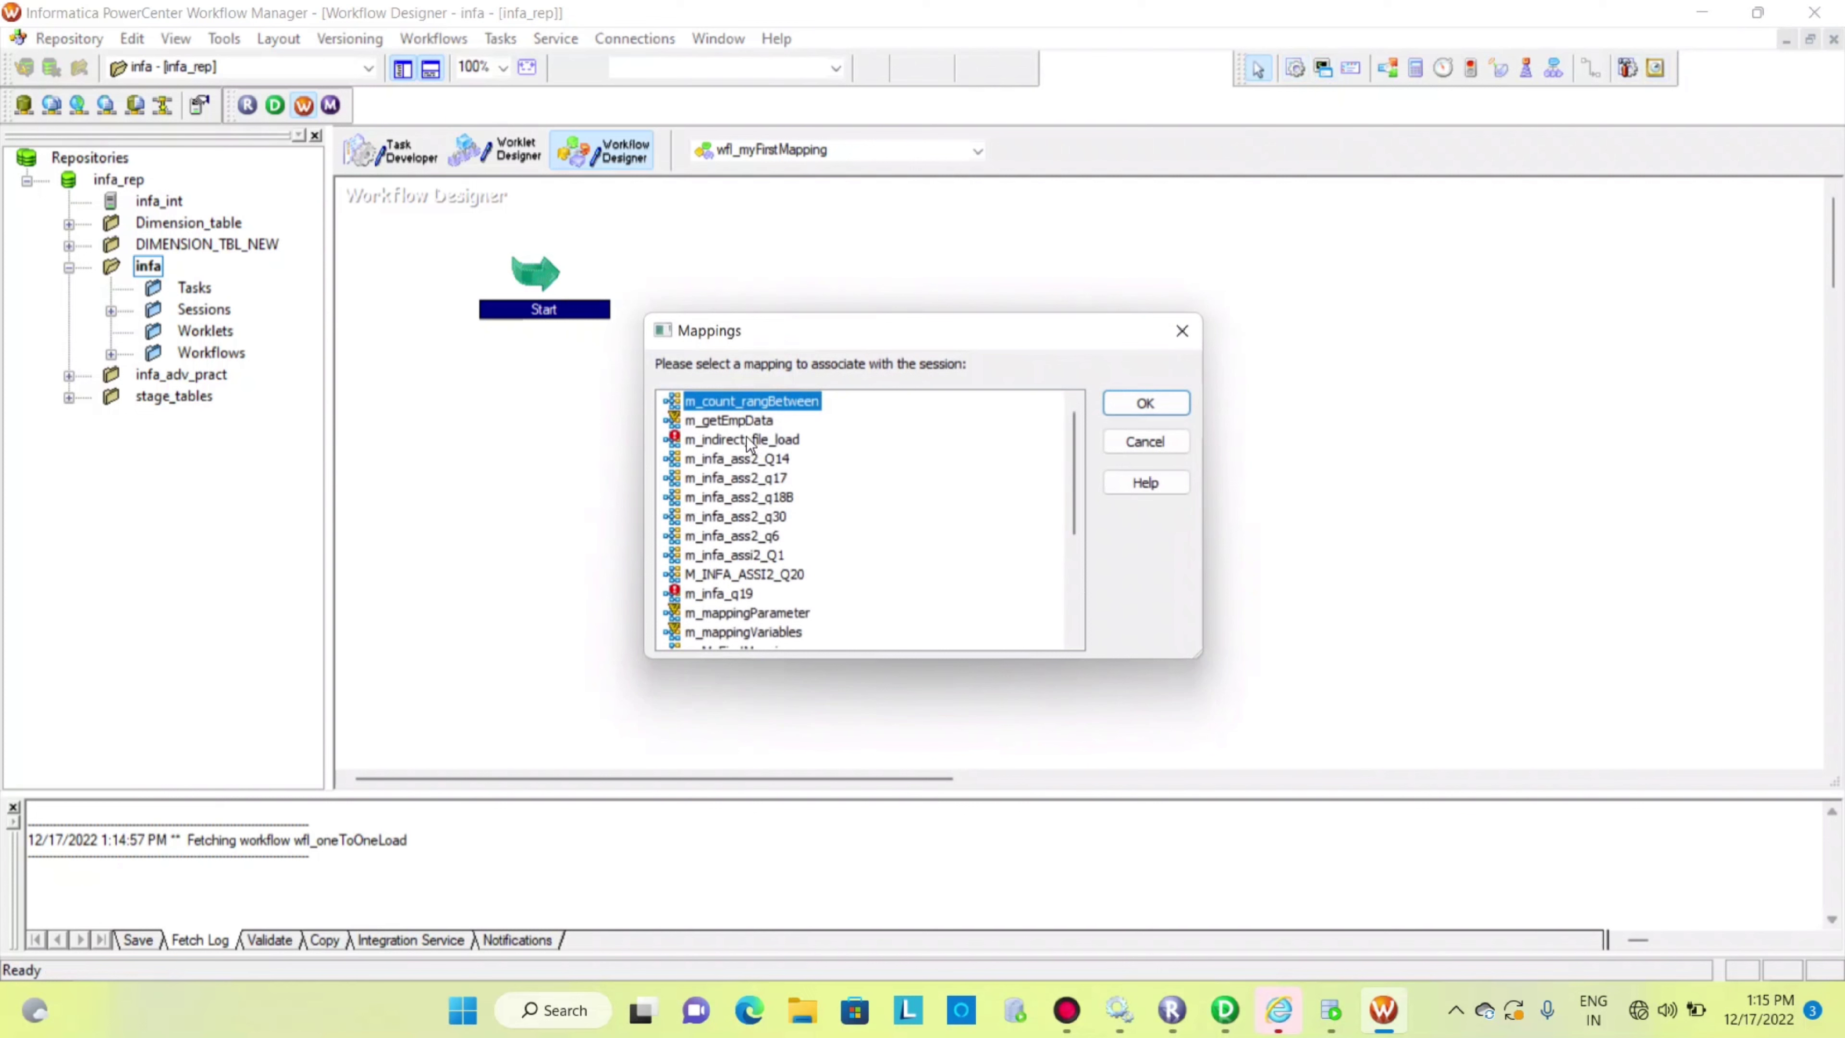
scroll(748, 472, down, 4)
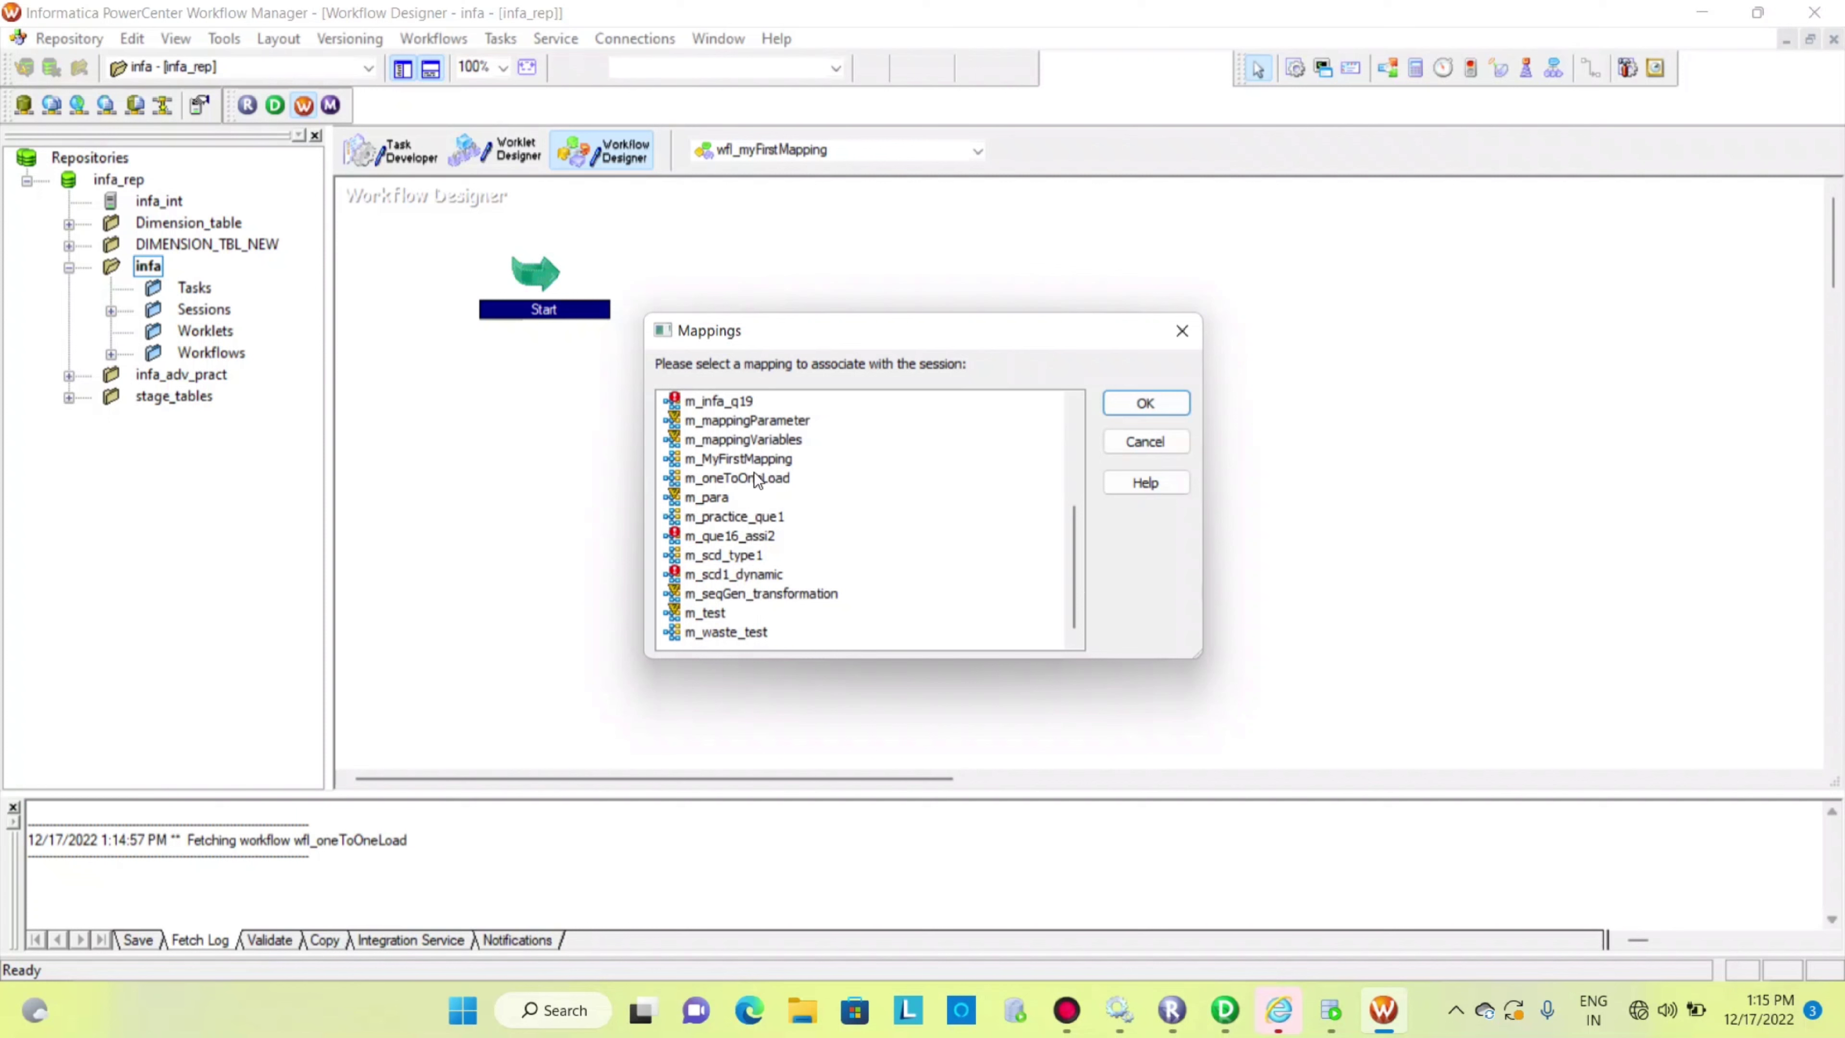
click(785, 458)
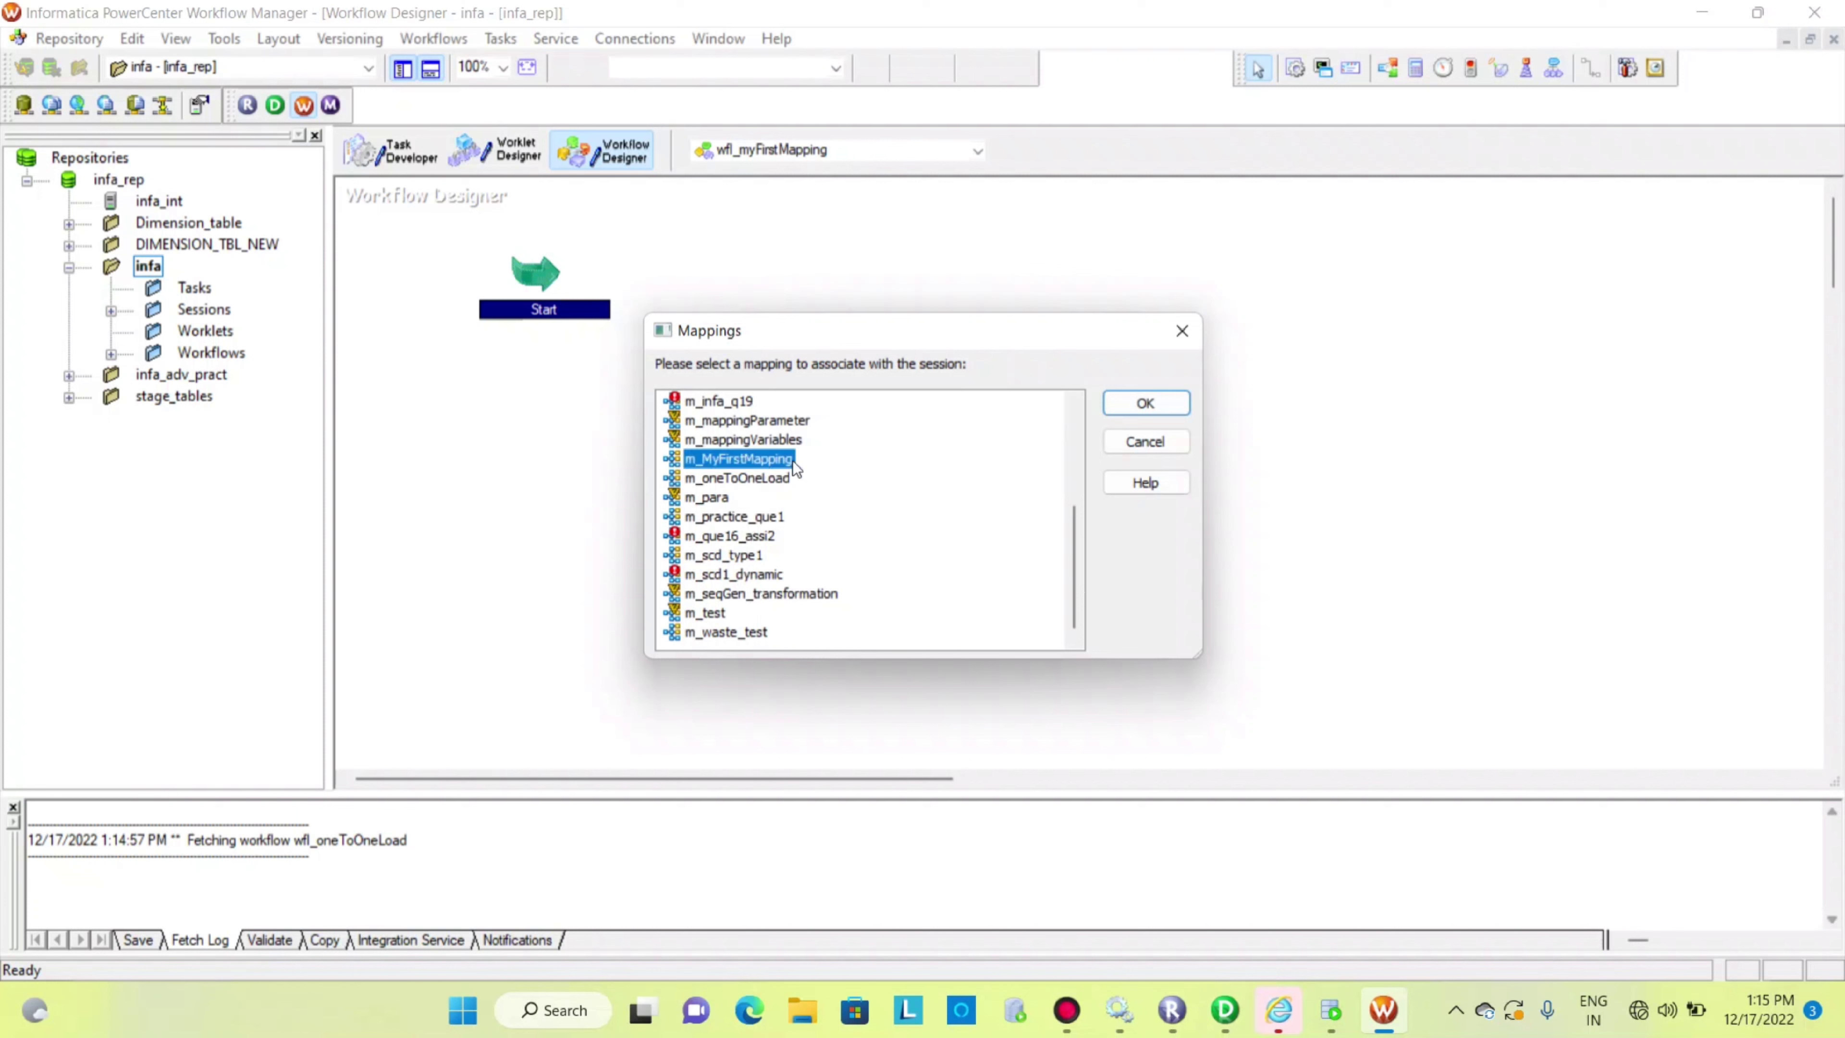
click(1155, 403)
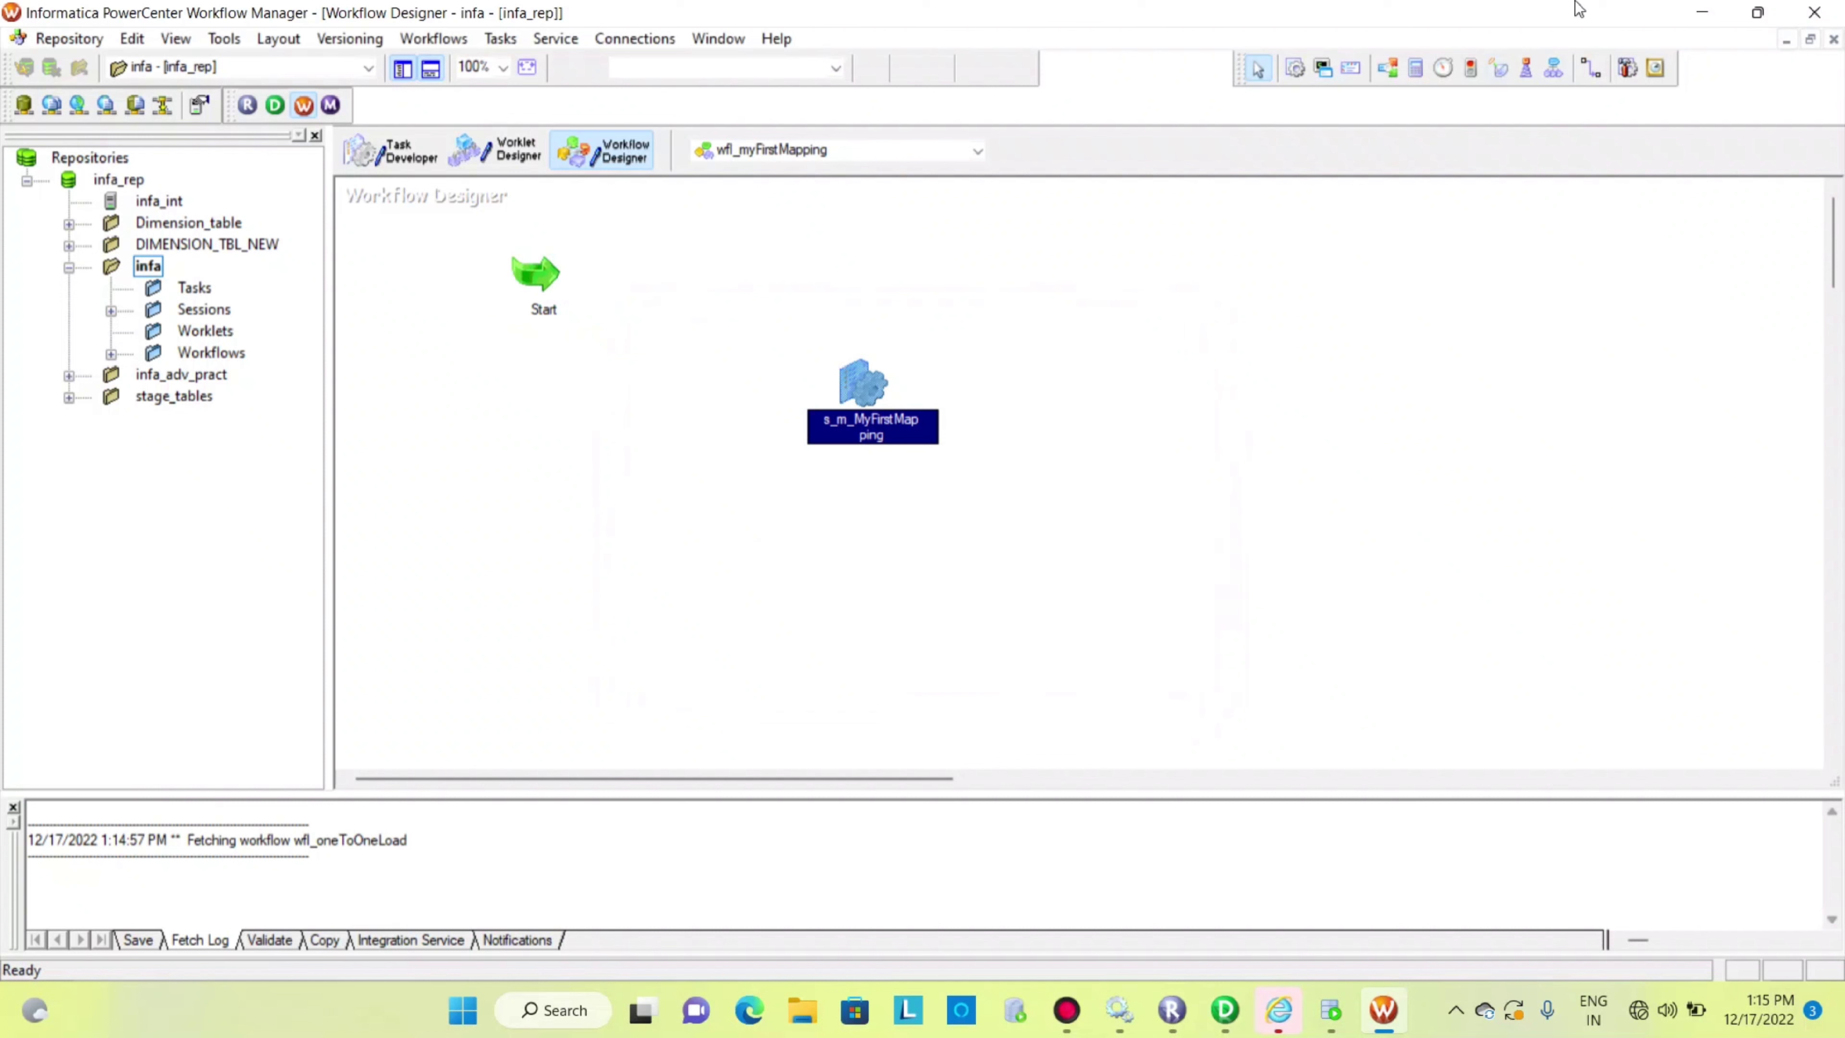
click(1591, 68)
mouse_move(538, 291)
mouse_down()
mouse_move(781, 355)
mouse_move(839, 390)
mouse_up()
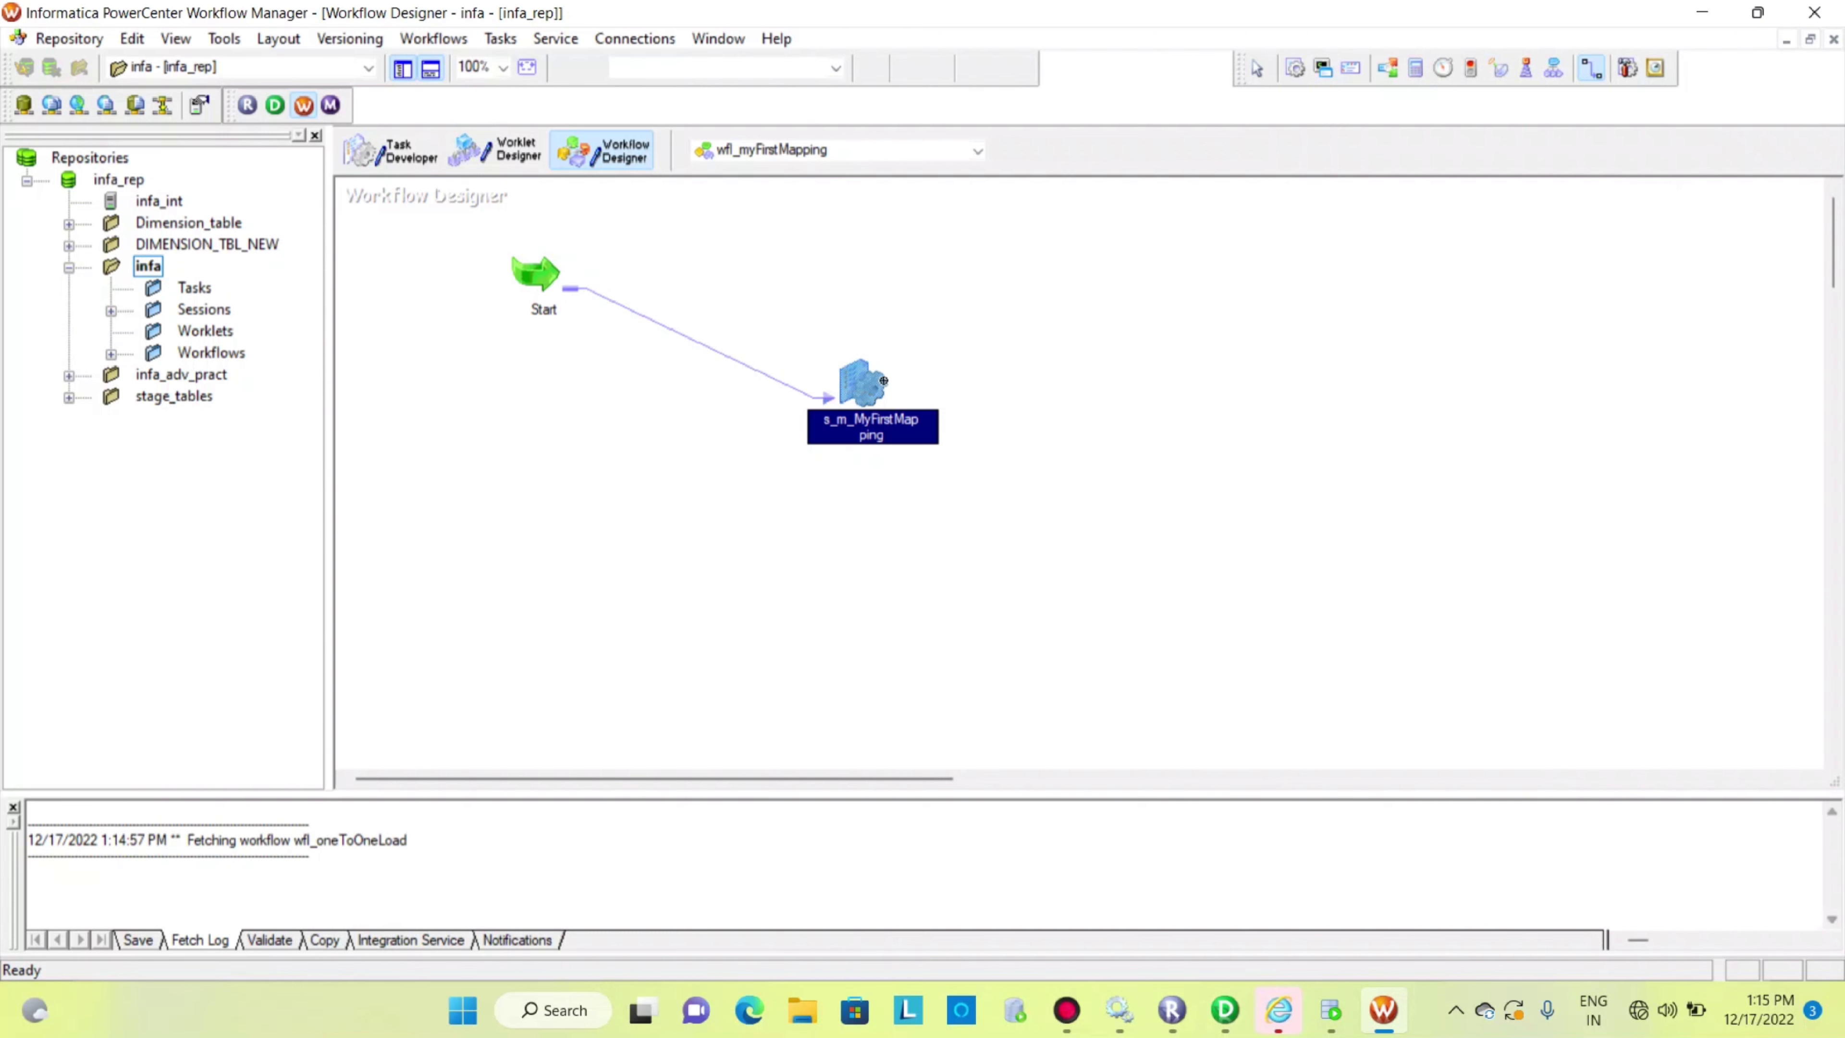
Step: In the s_m_MyFirstMapping session's mapping settings, set the reader of the SQ_EMPLOYEES source to Relational Reader
double_click(853, 386)
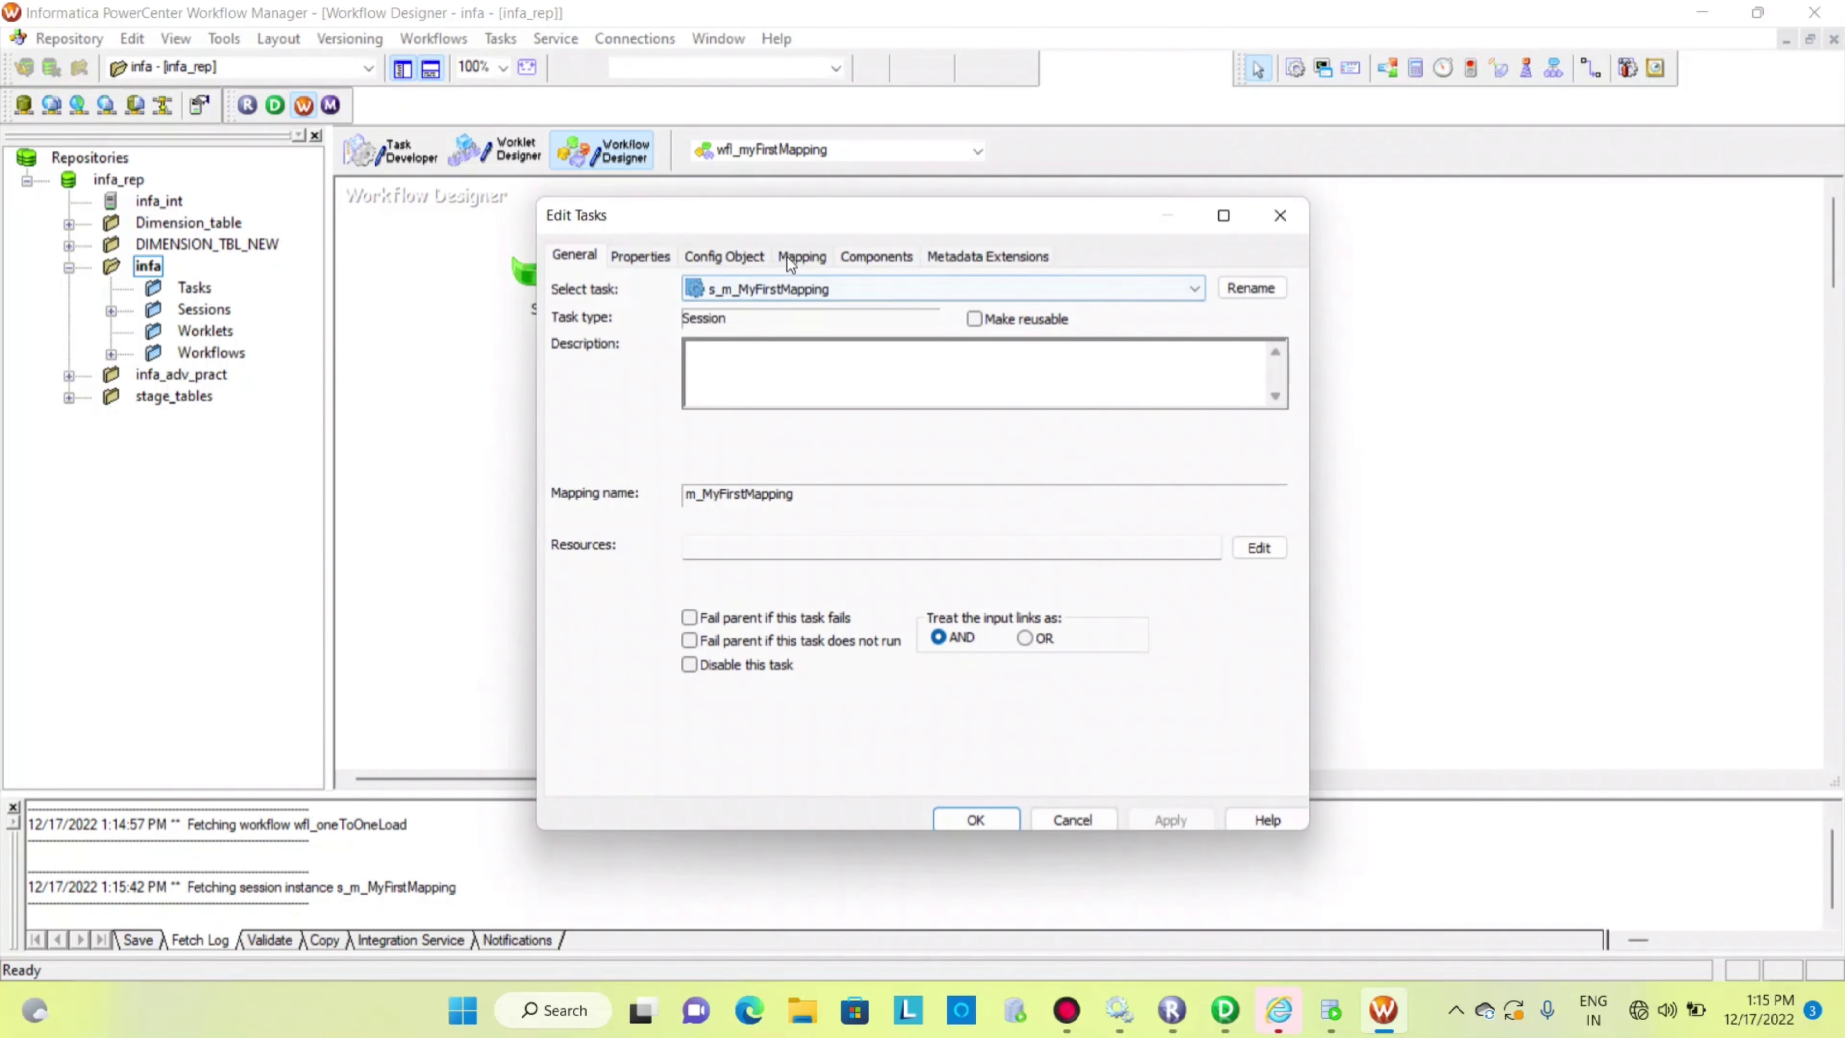
click(803, 255)
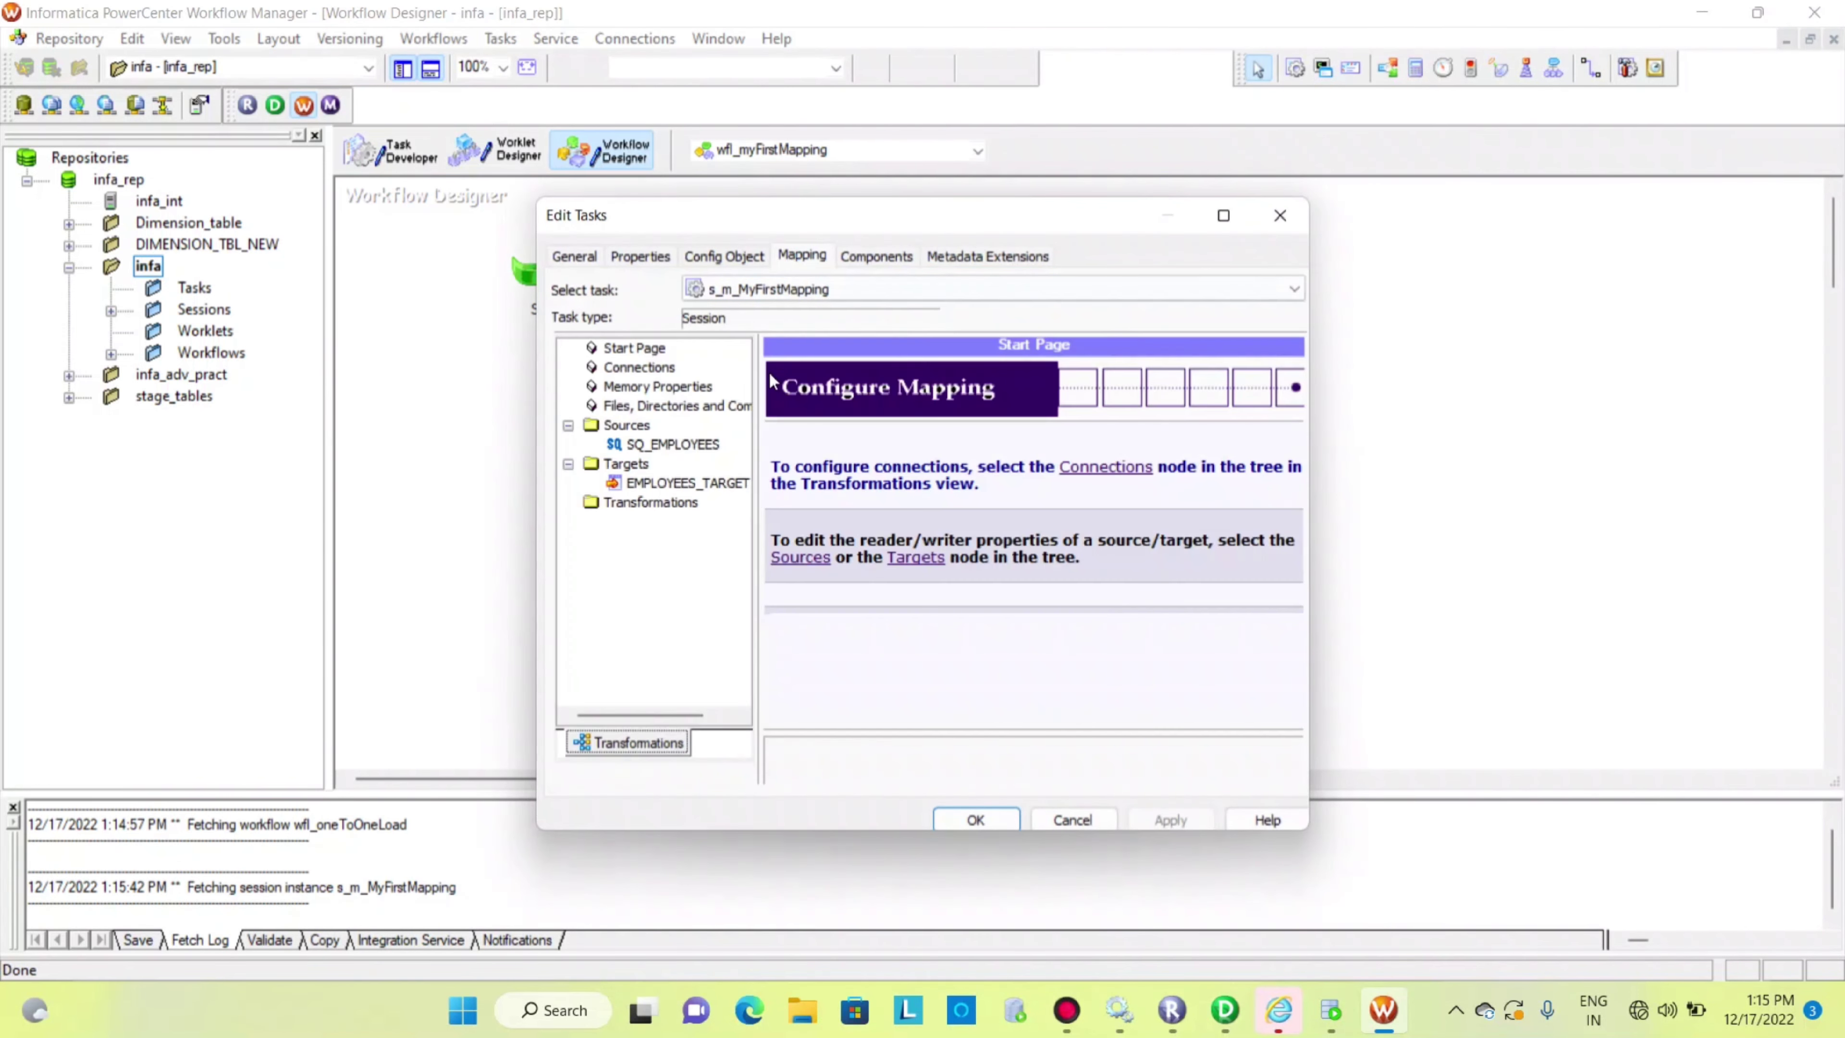
click(673, 444)
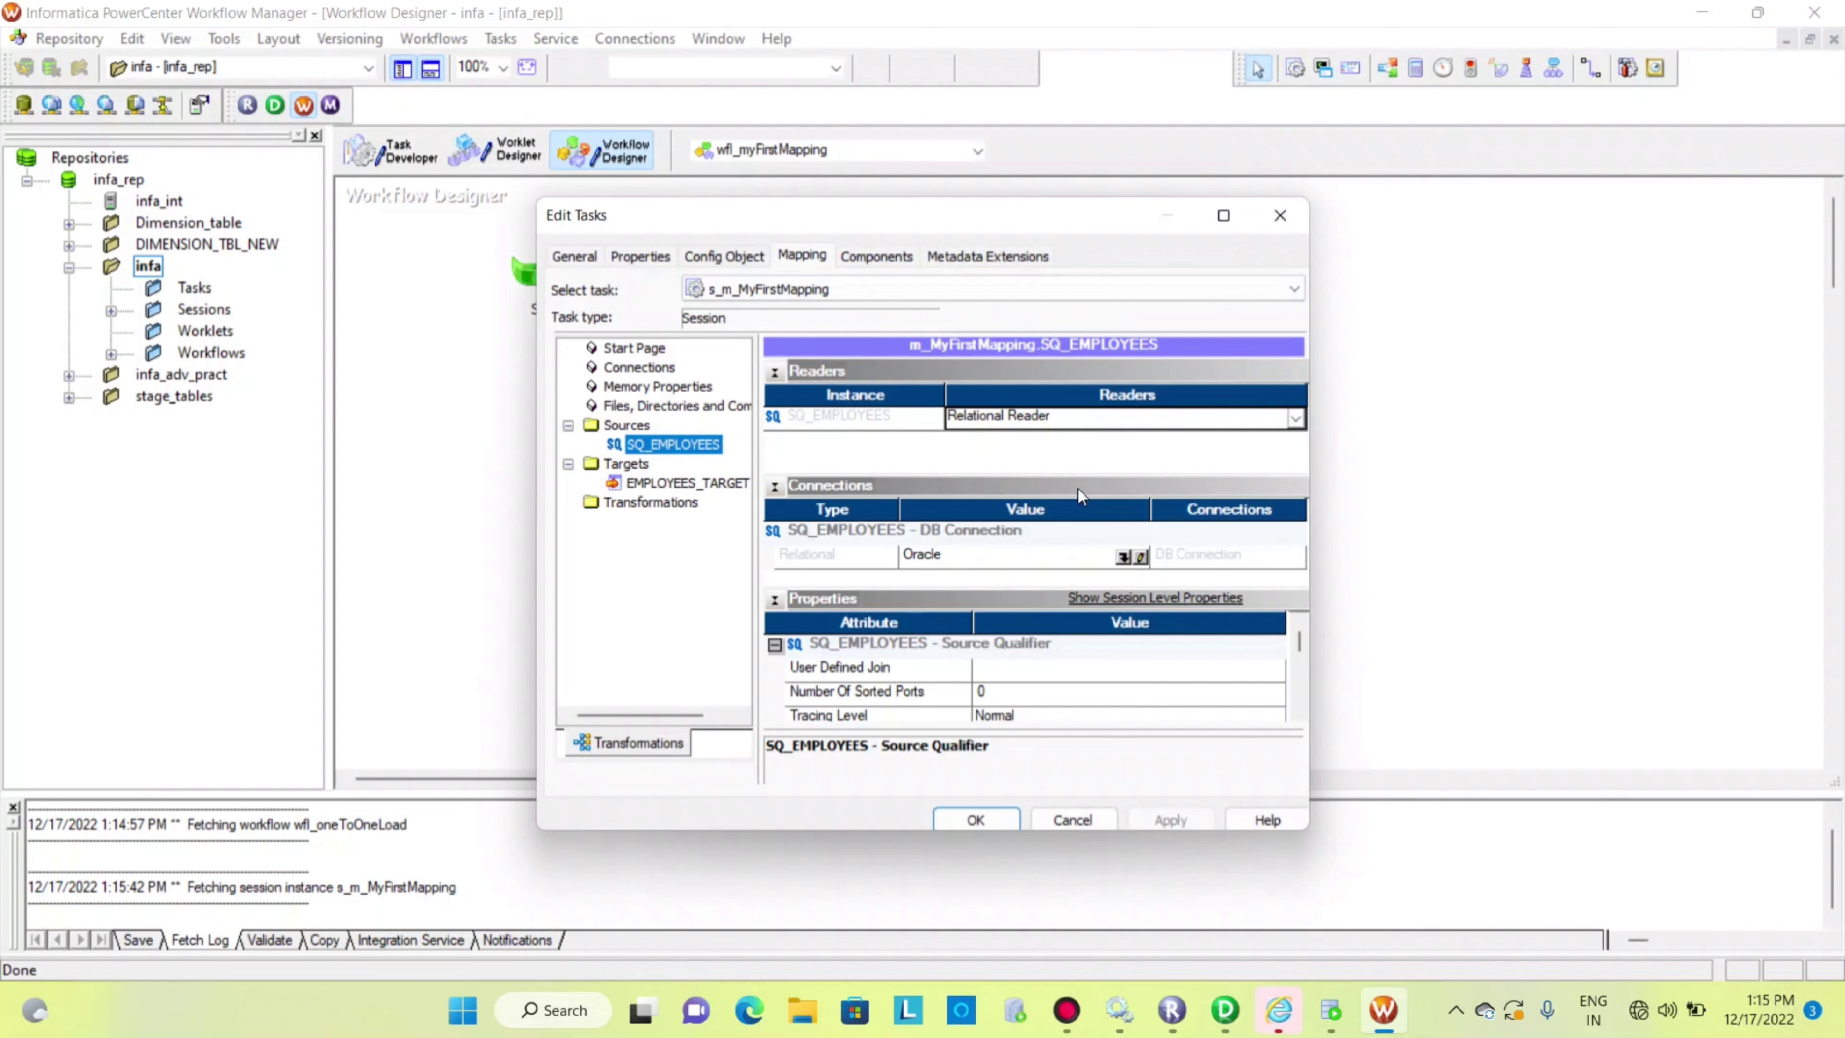
click(1258, 426)
click(1073, 442)
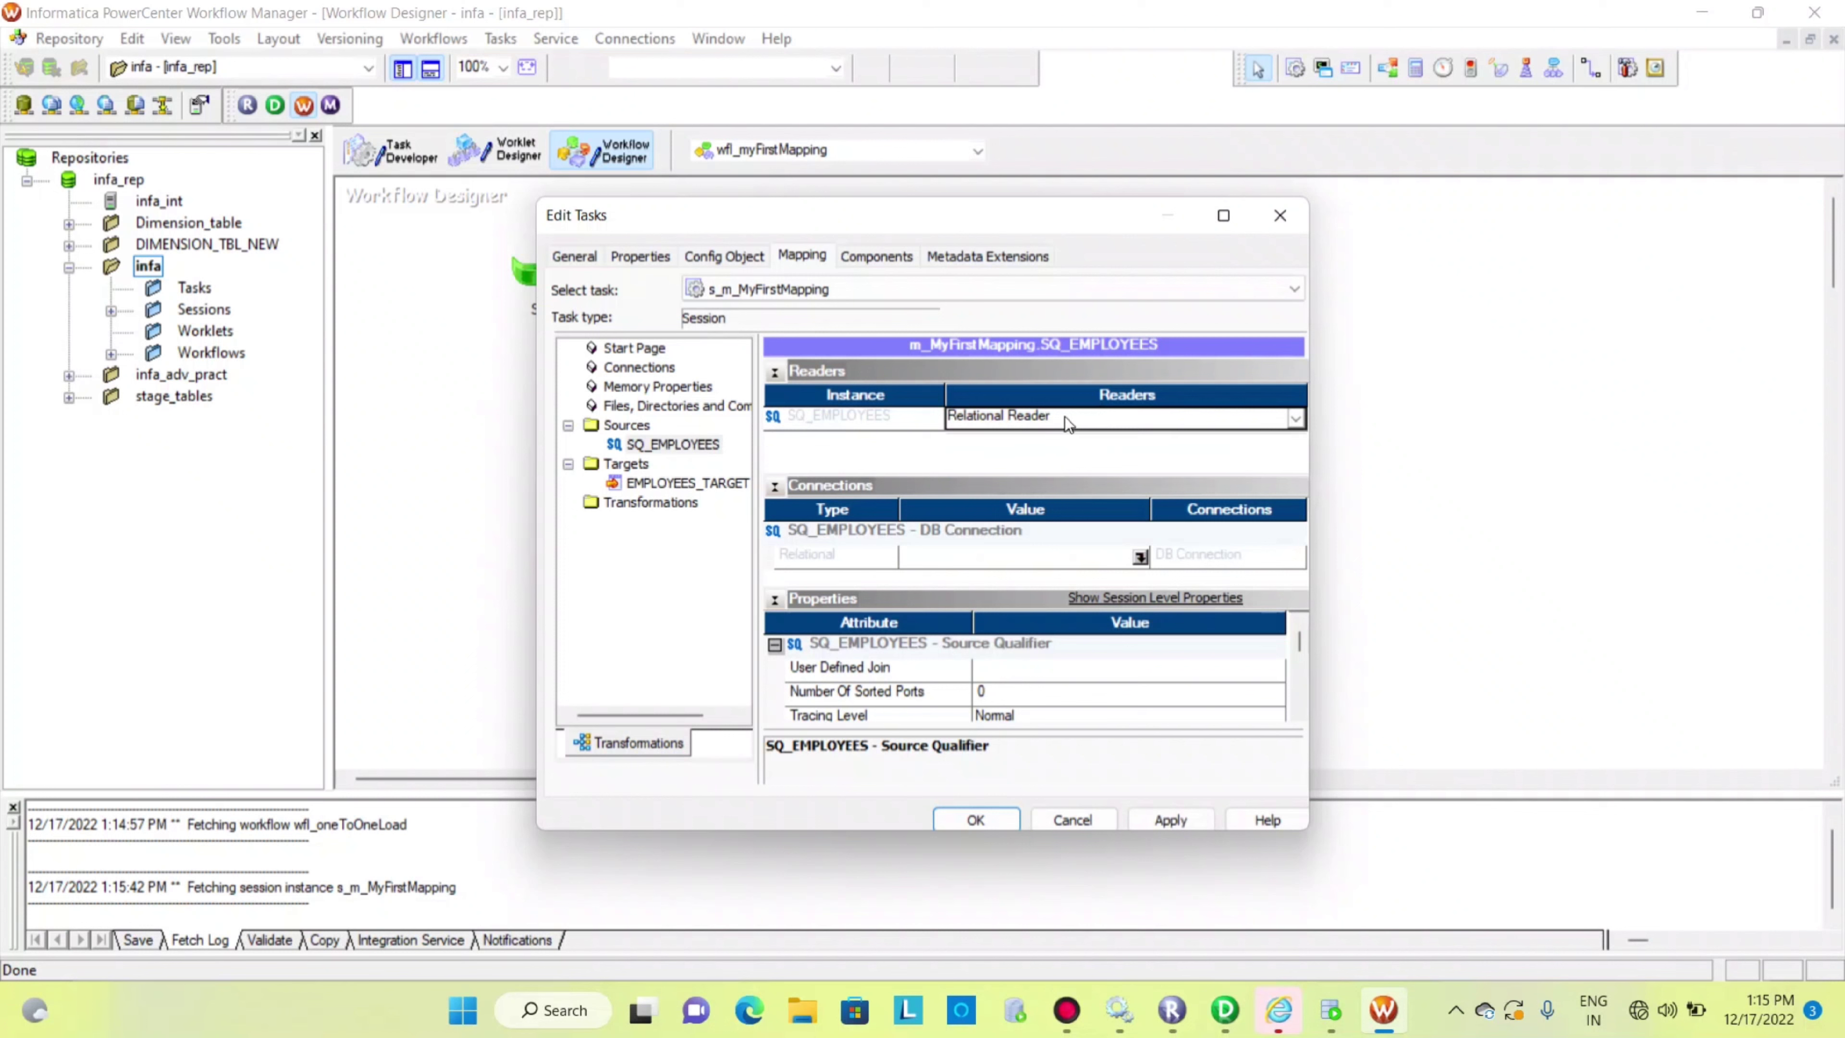
click(1065, 416)
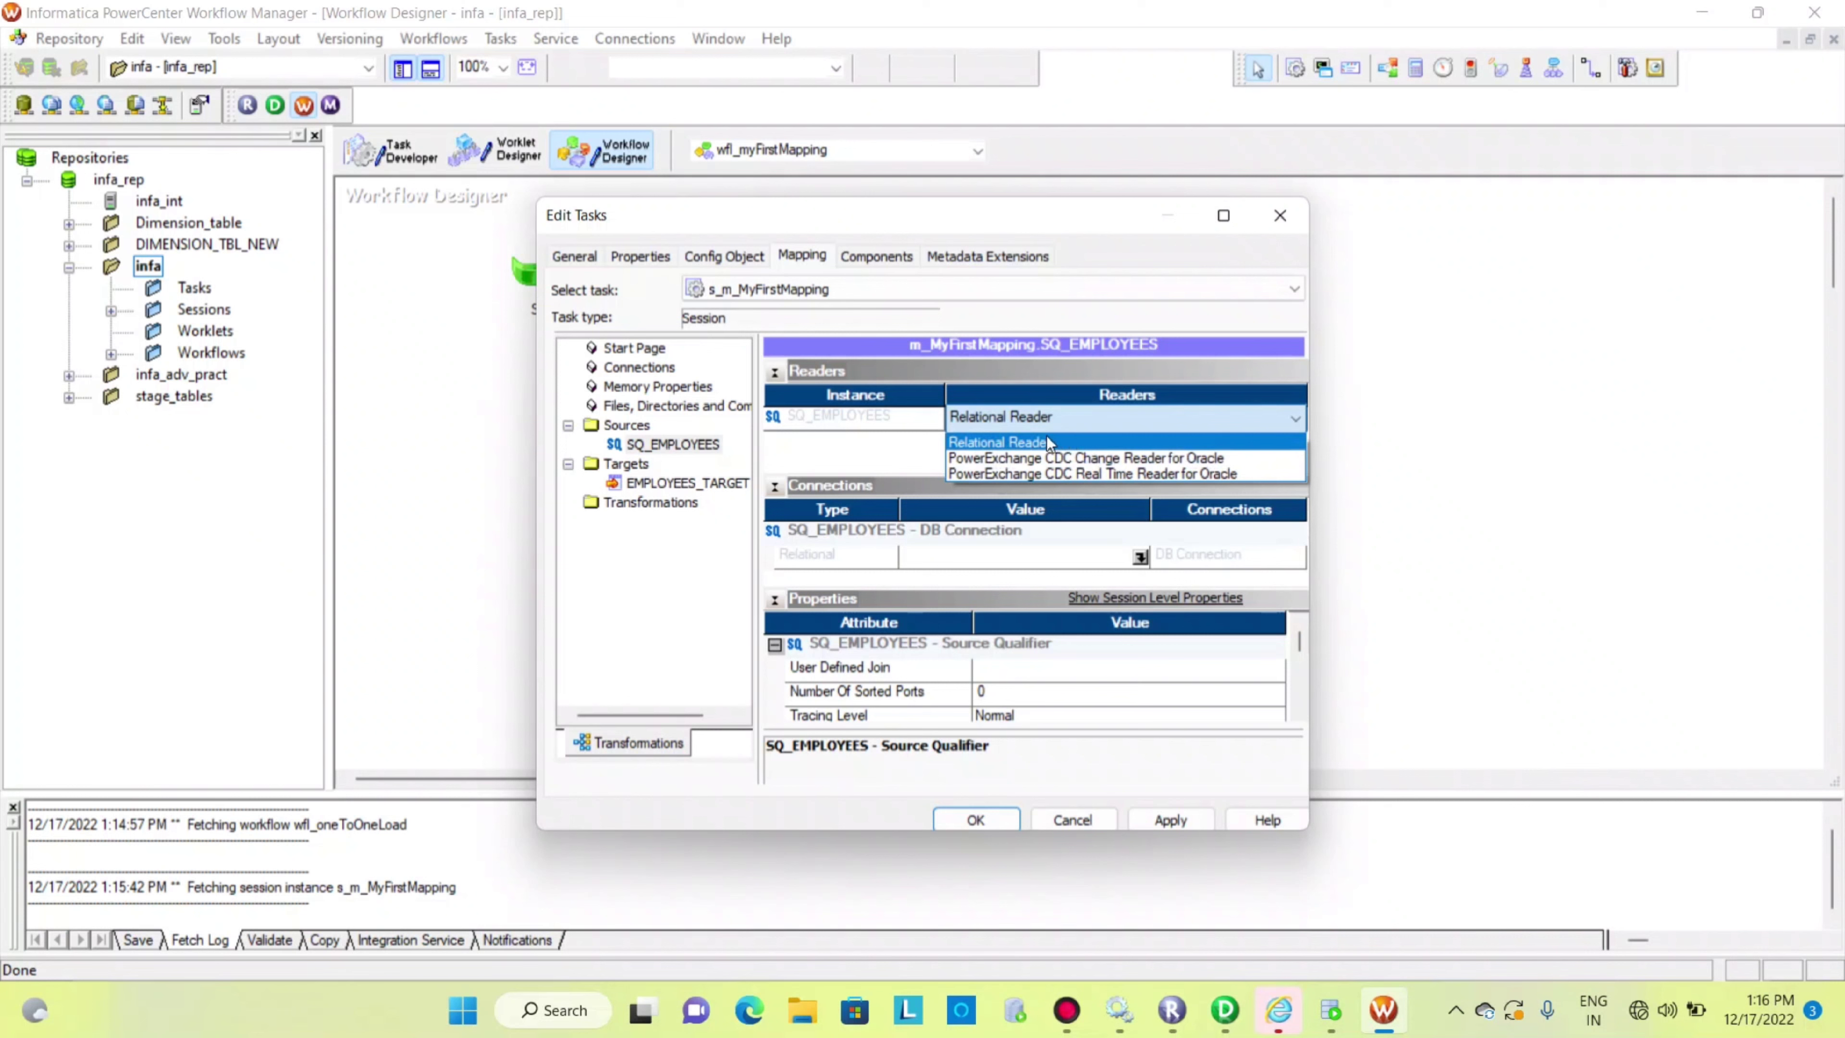
click(1010, 441)
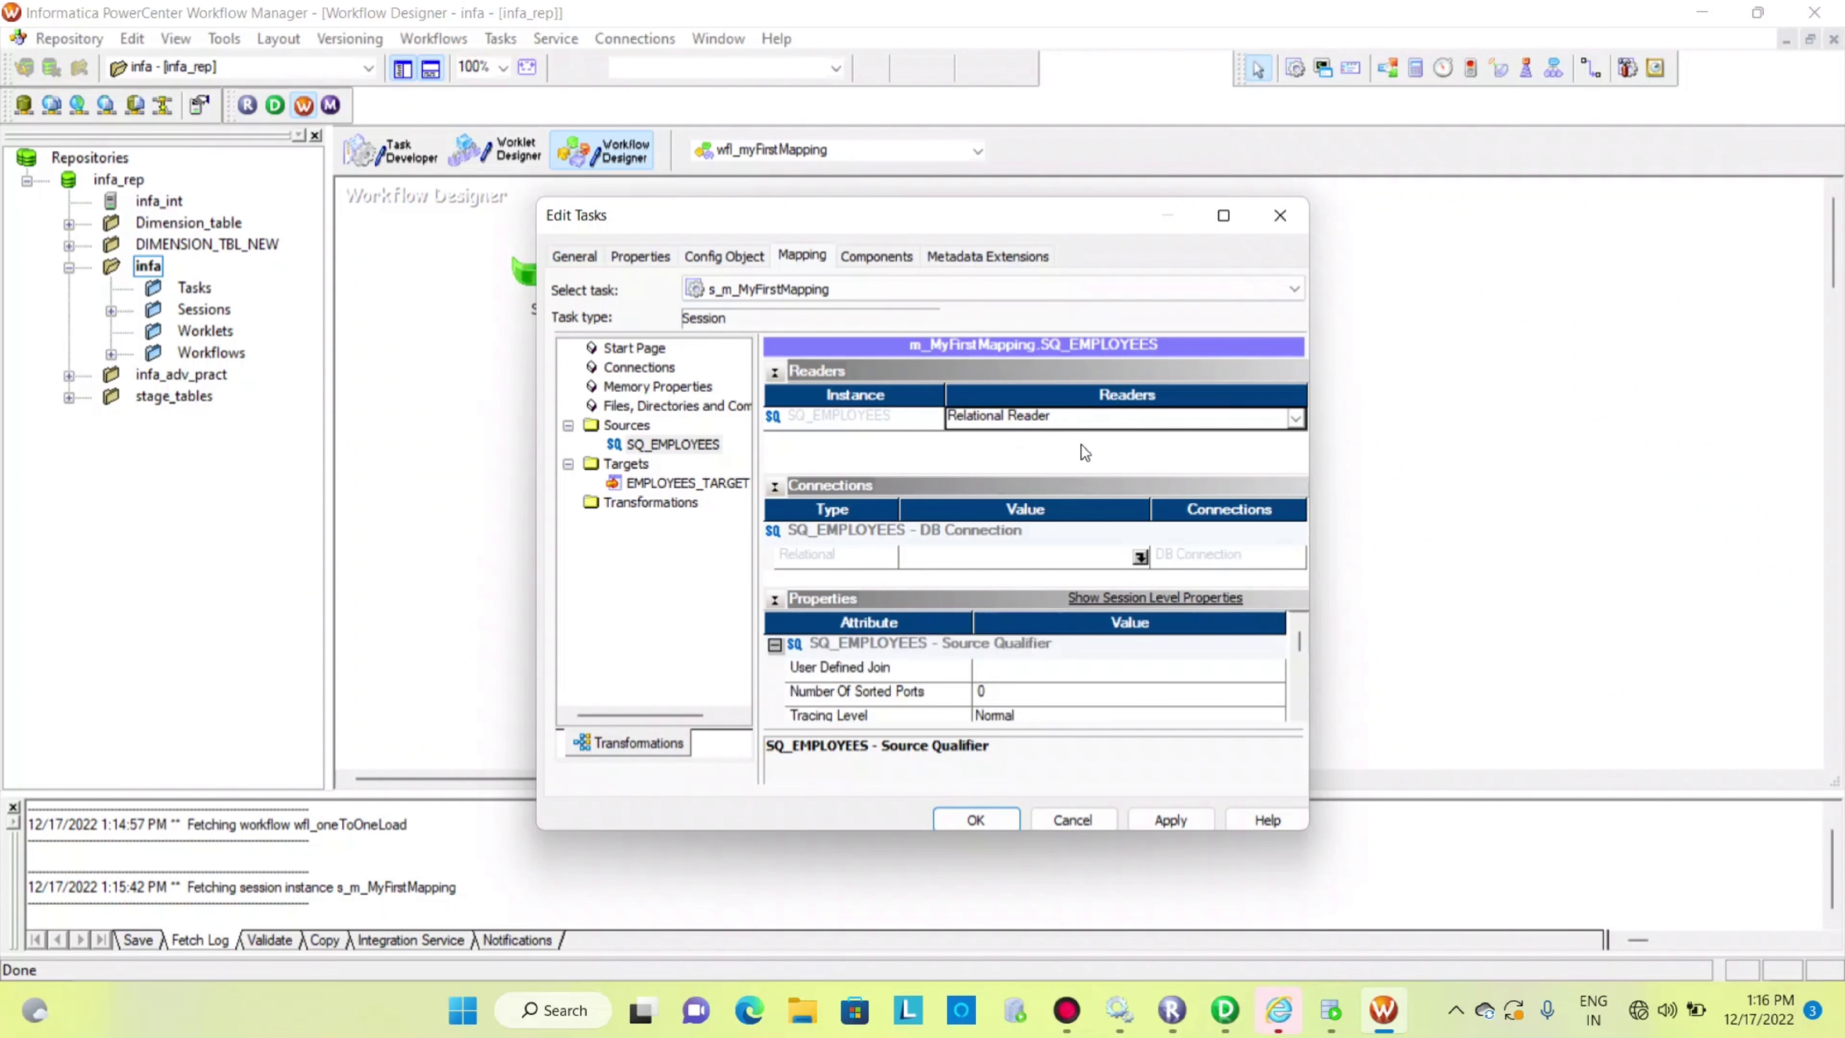
Step: Assign the Oracle relational connection to the SQ_EMPLOYEES source
click(1141, 558)
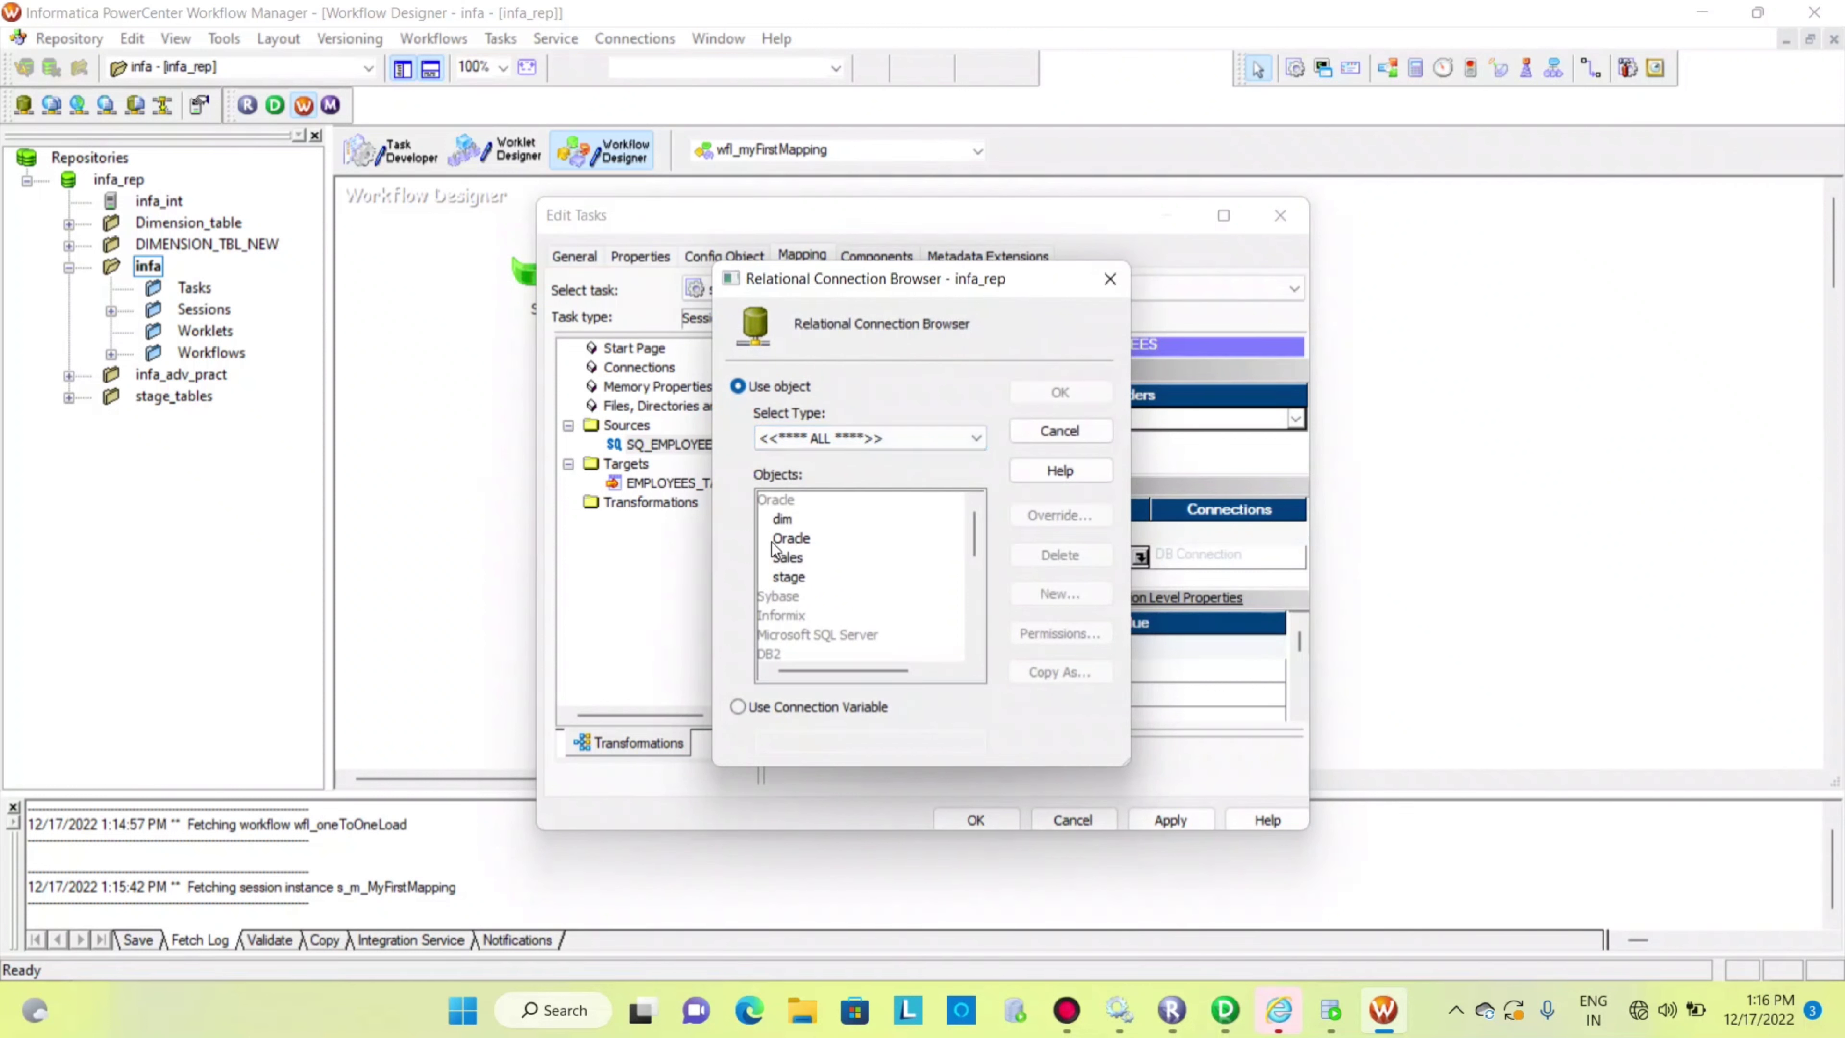
click(791, 539)
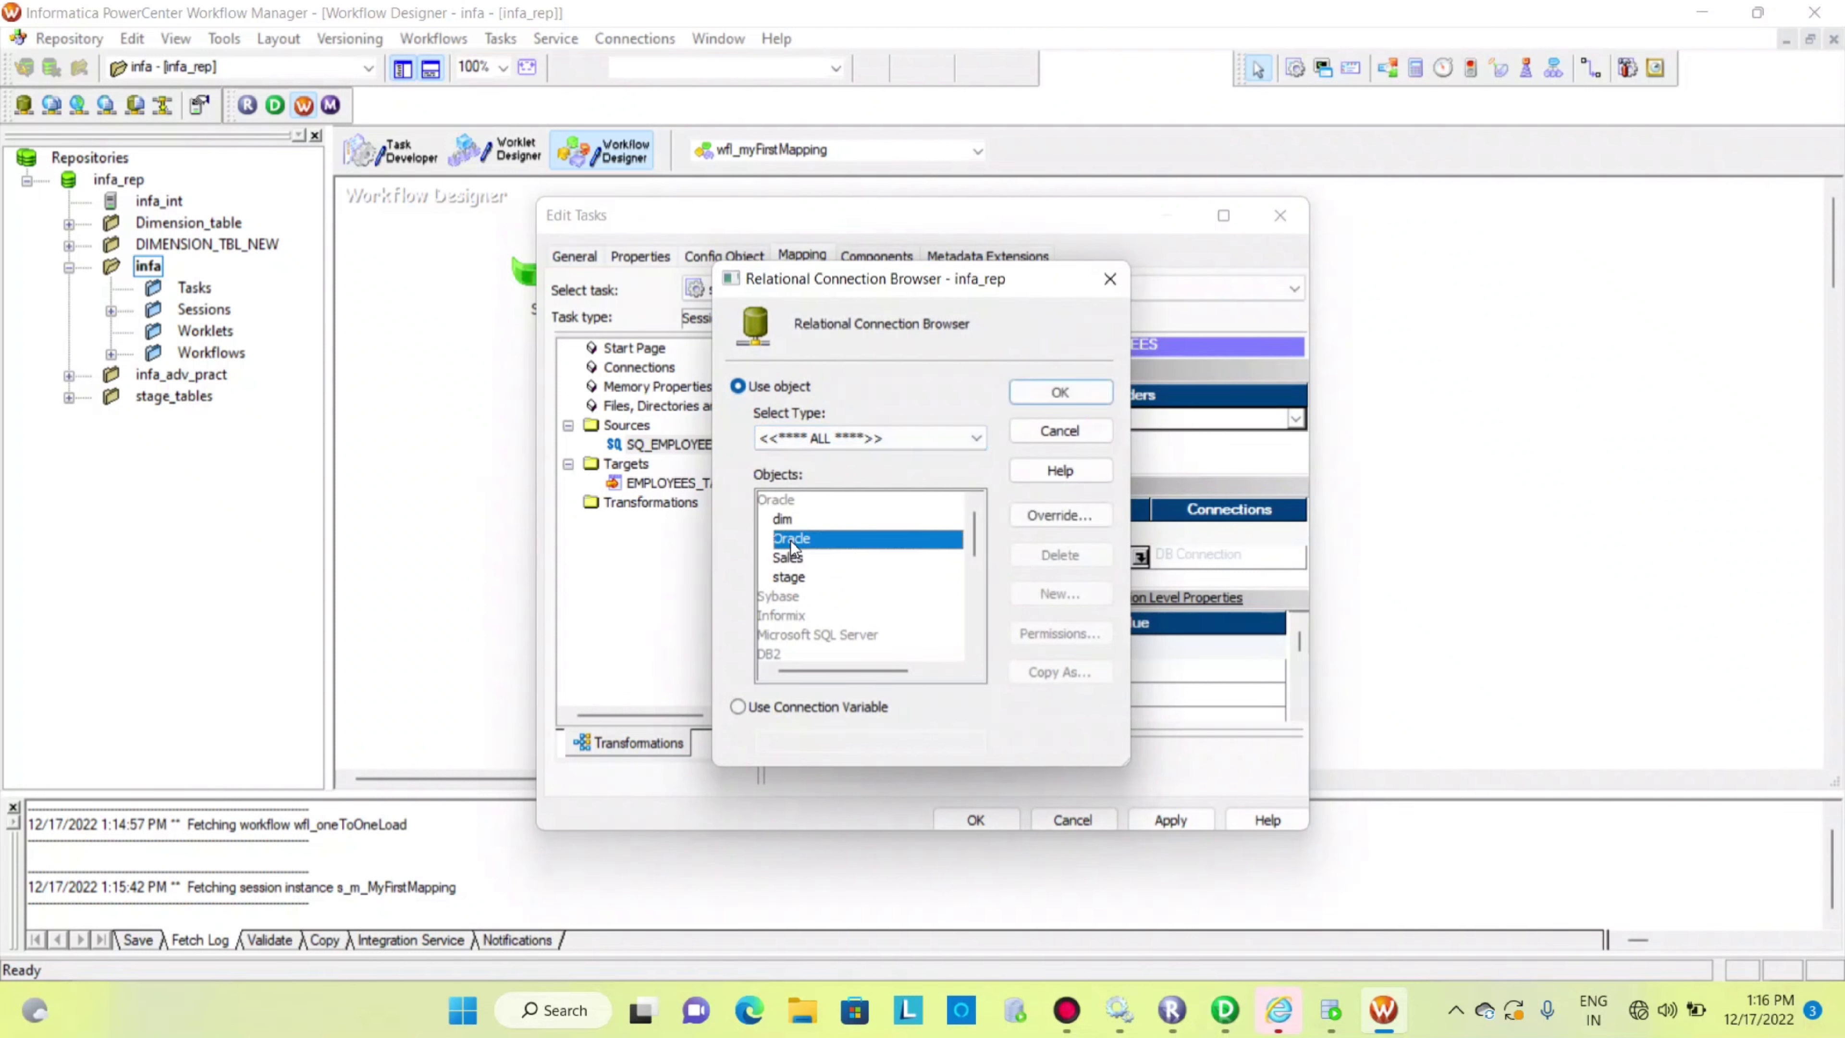
click(1060, 392)
Step: Enable the truncate target table option for EMPLOYEES_TARGET and accept the session settings
click(720, 484)
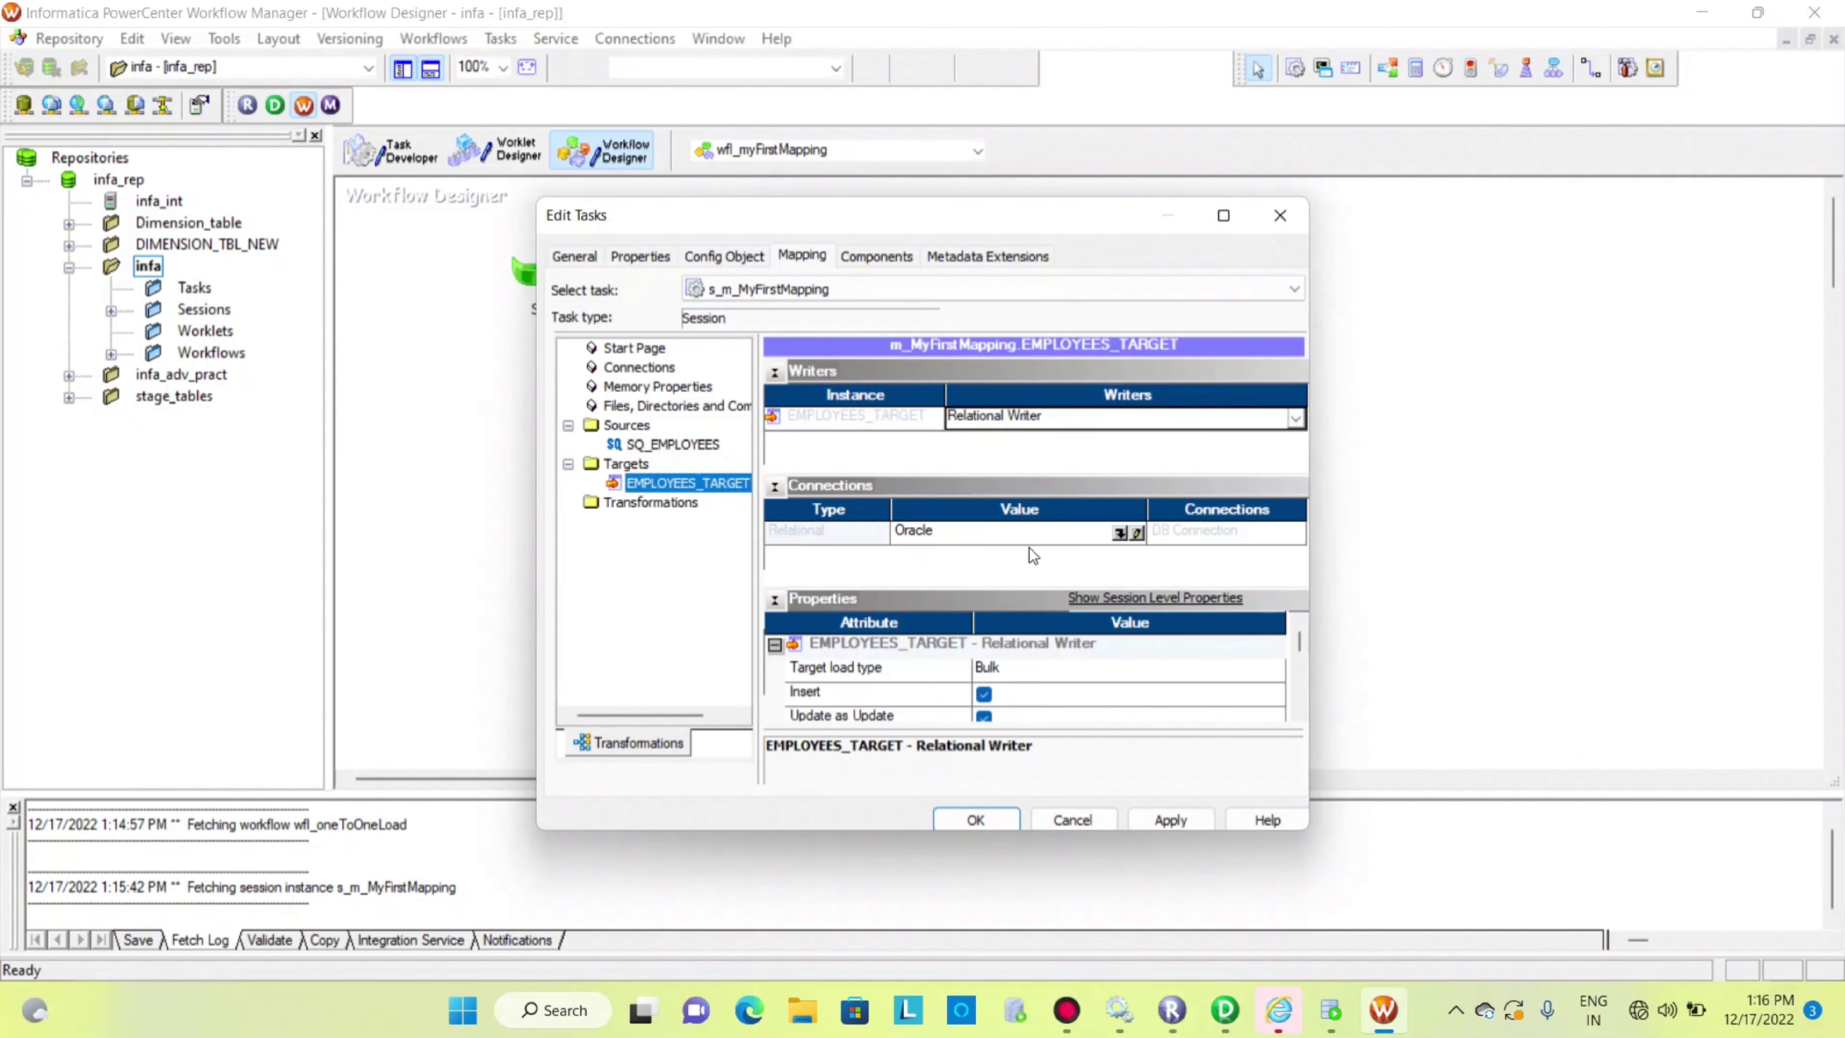
scroll(1035, 650, down, 2)
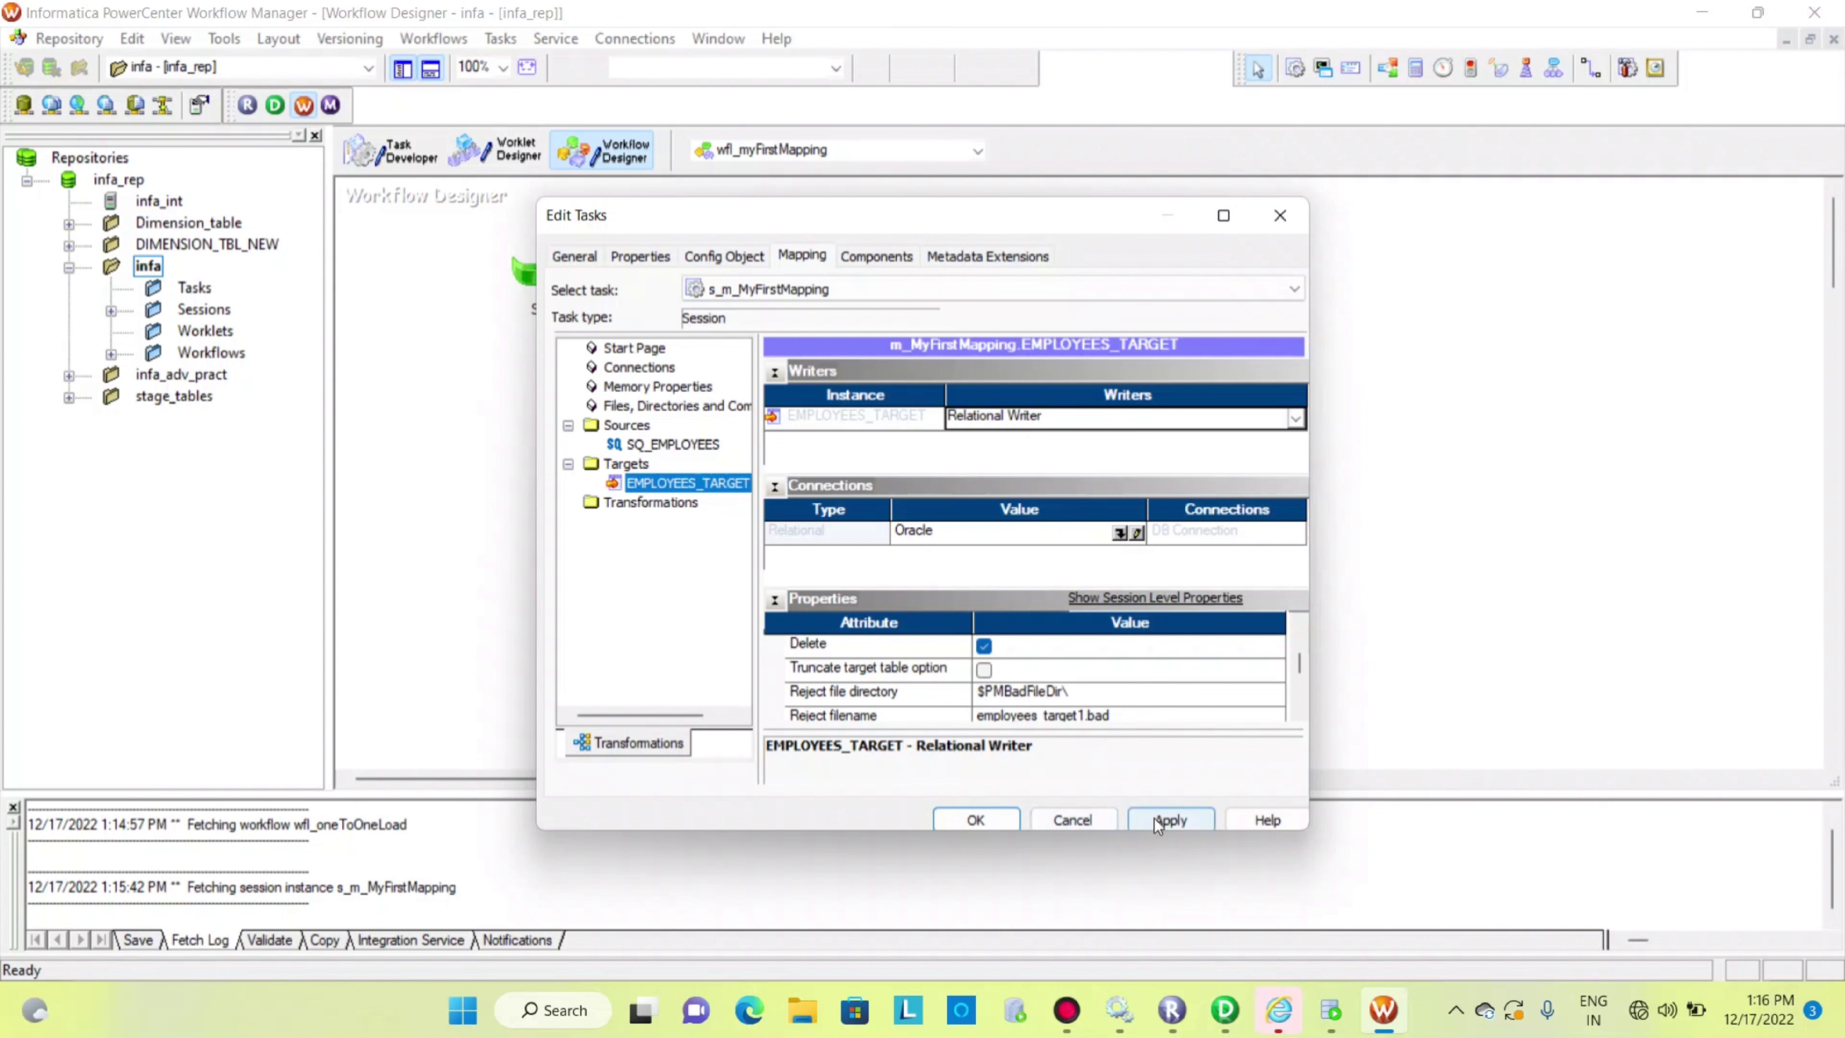
click(983, 669)
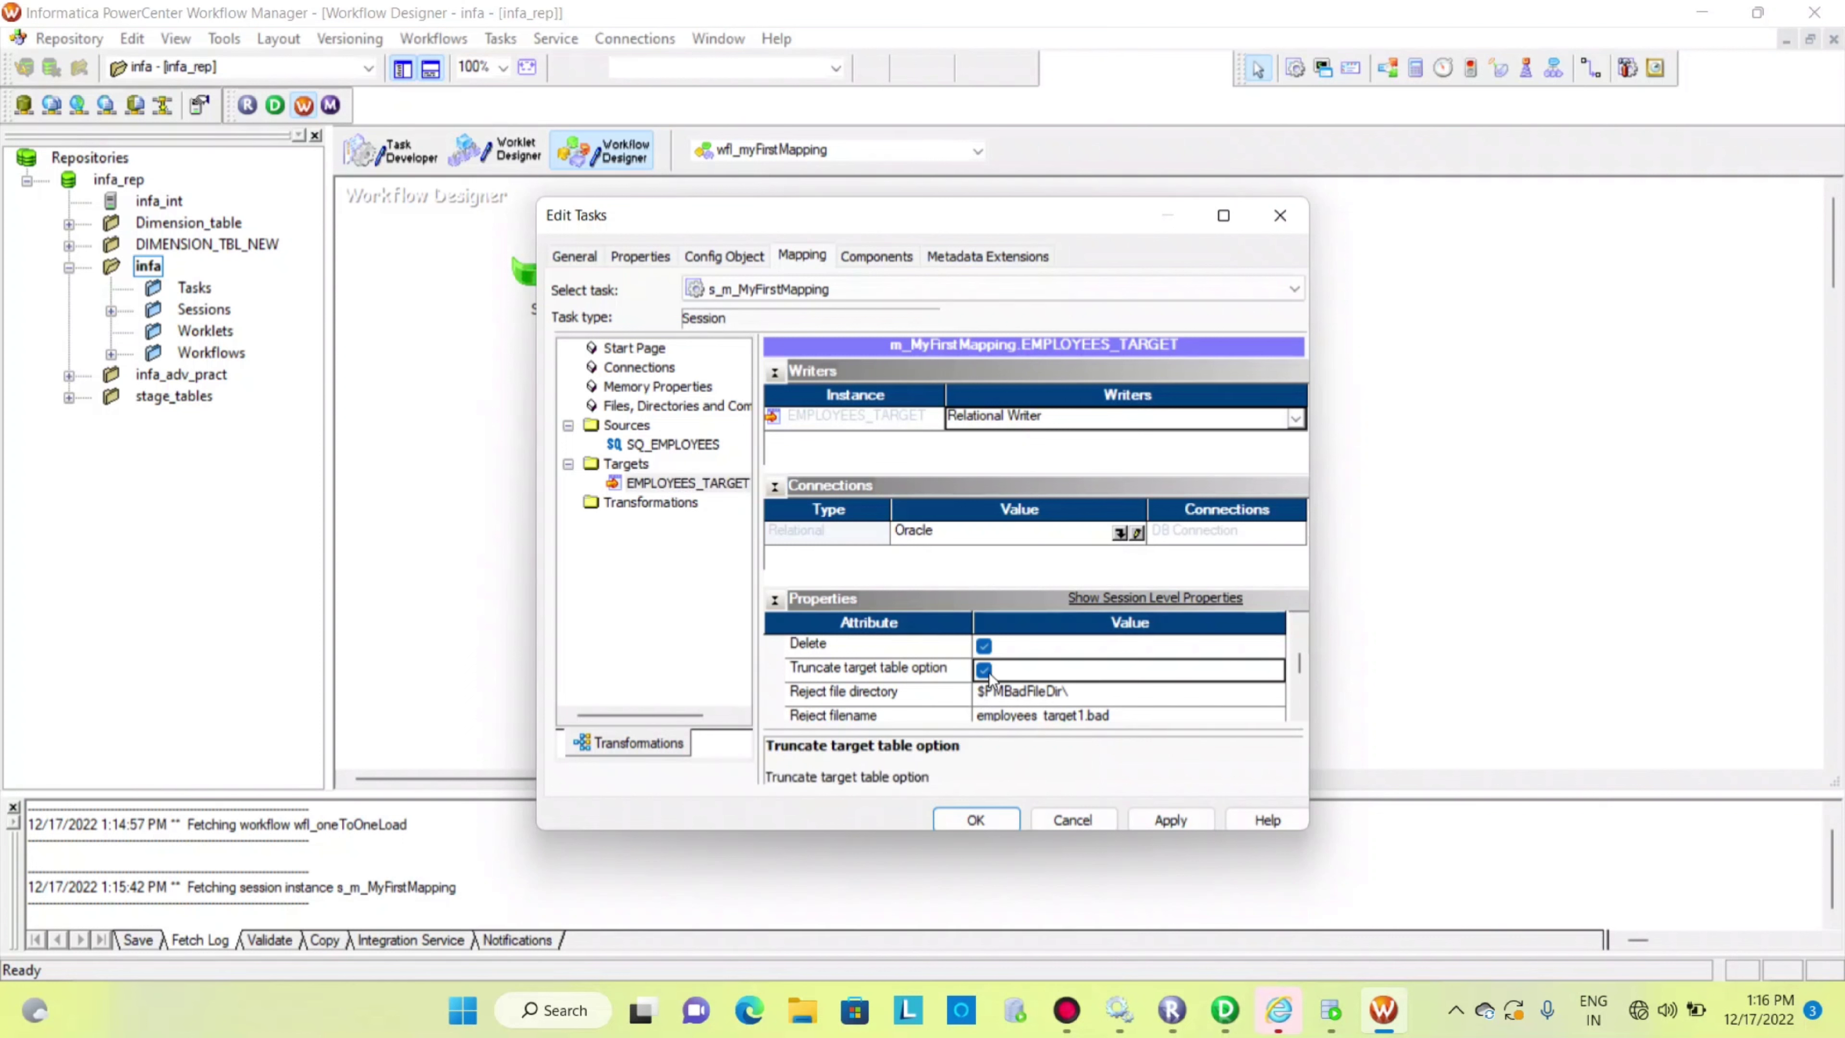
click(975, 820)
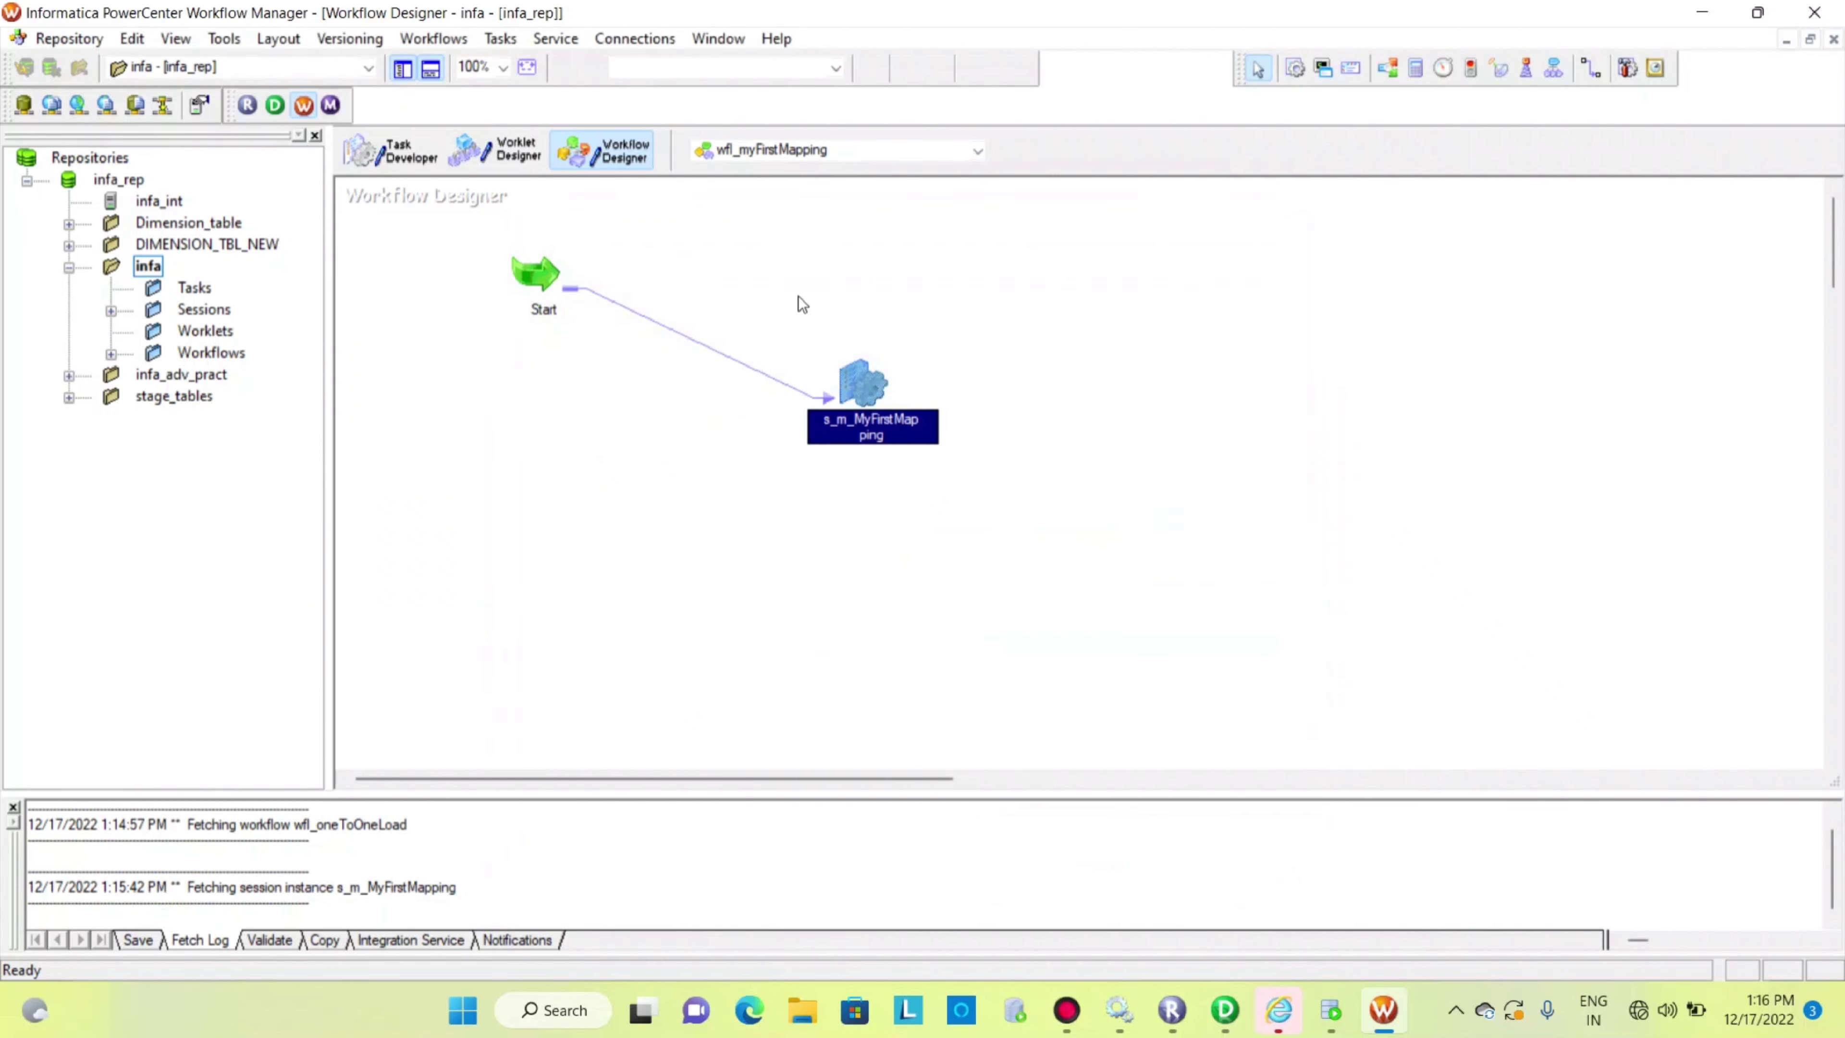
Step: Examine the database subtypes offered for a new relational connection without creating one
click(652, 41)
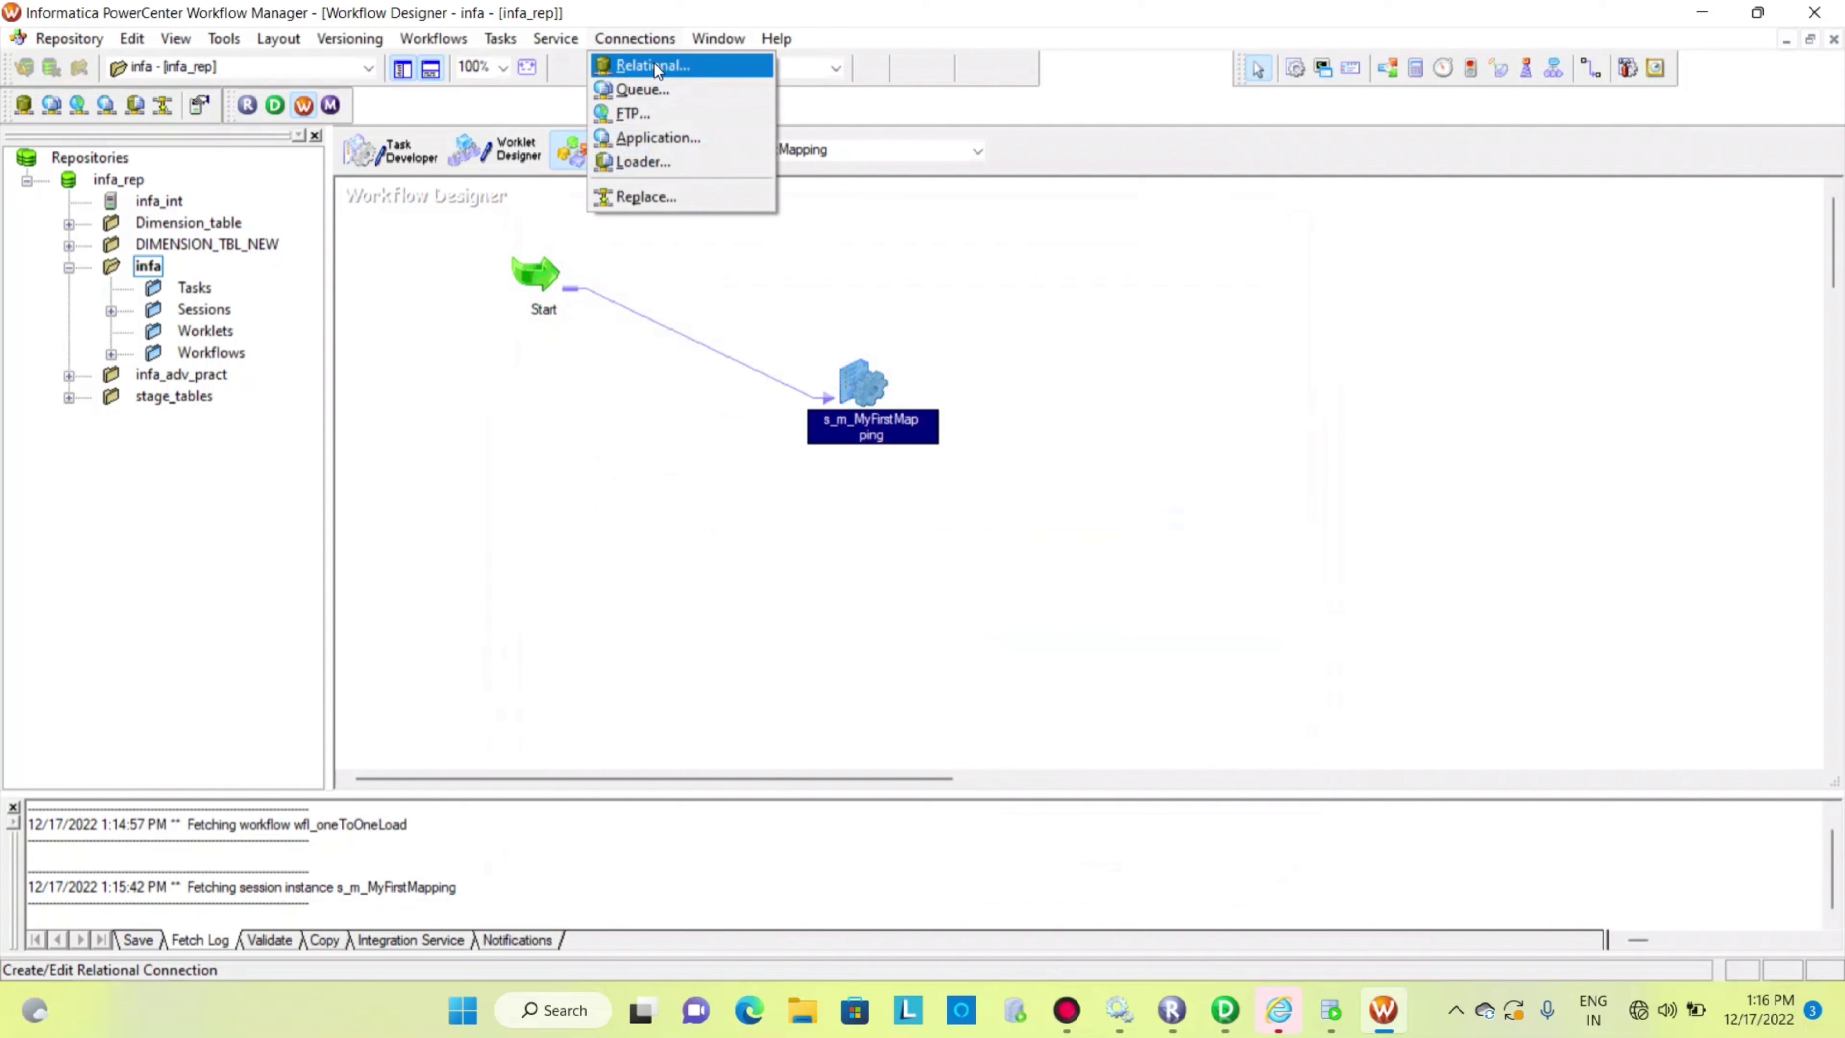
click(656, 67)
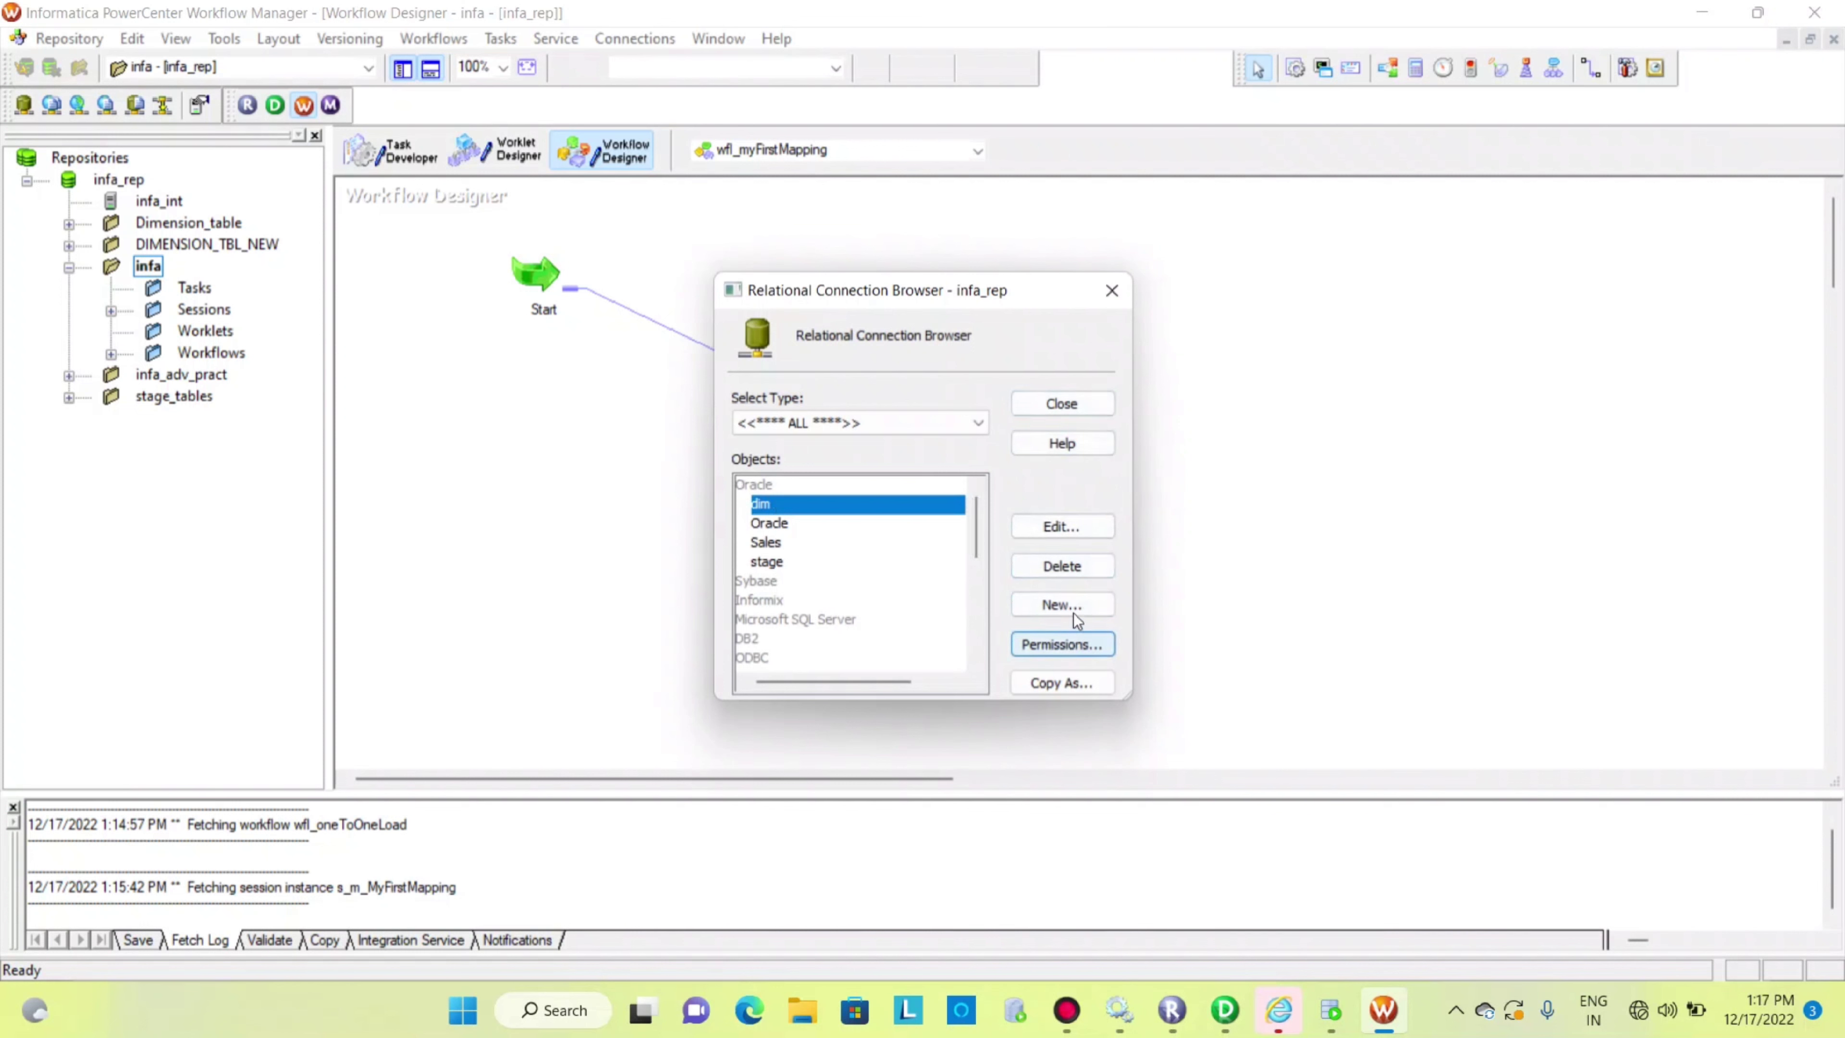
click(1061, 605)
scroll(809, 541, down, 4)
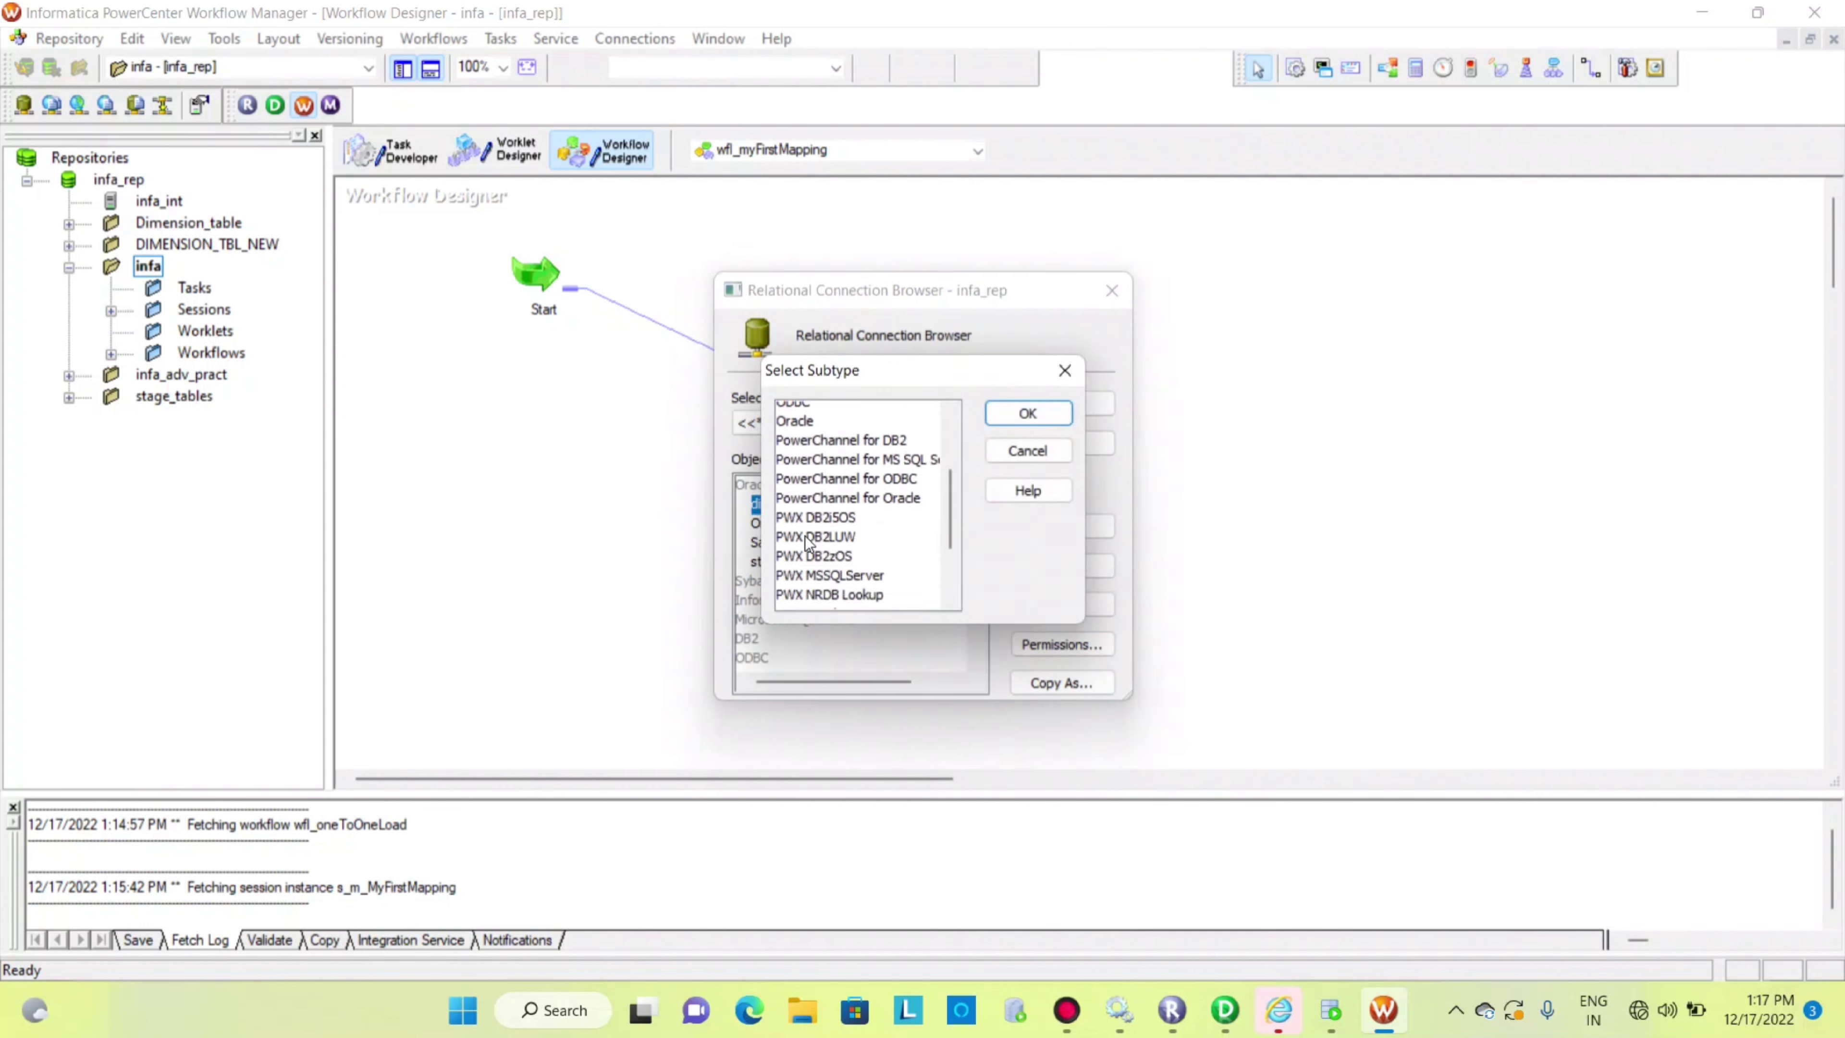
scroll(845, 553, up, 5)
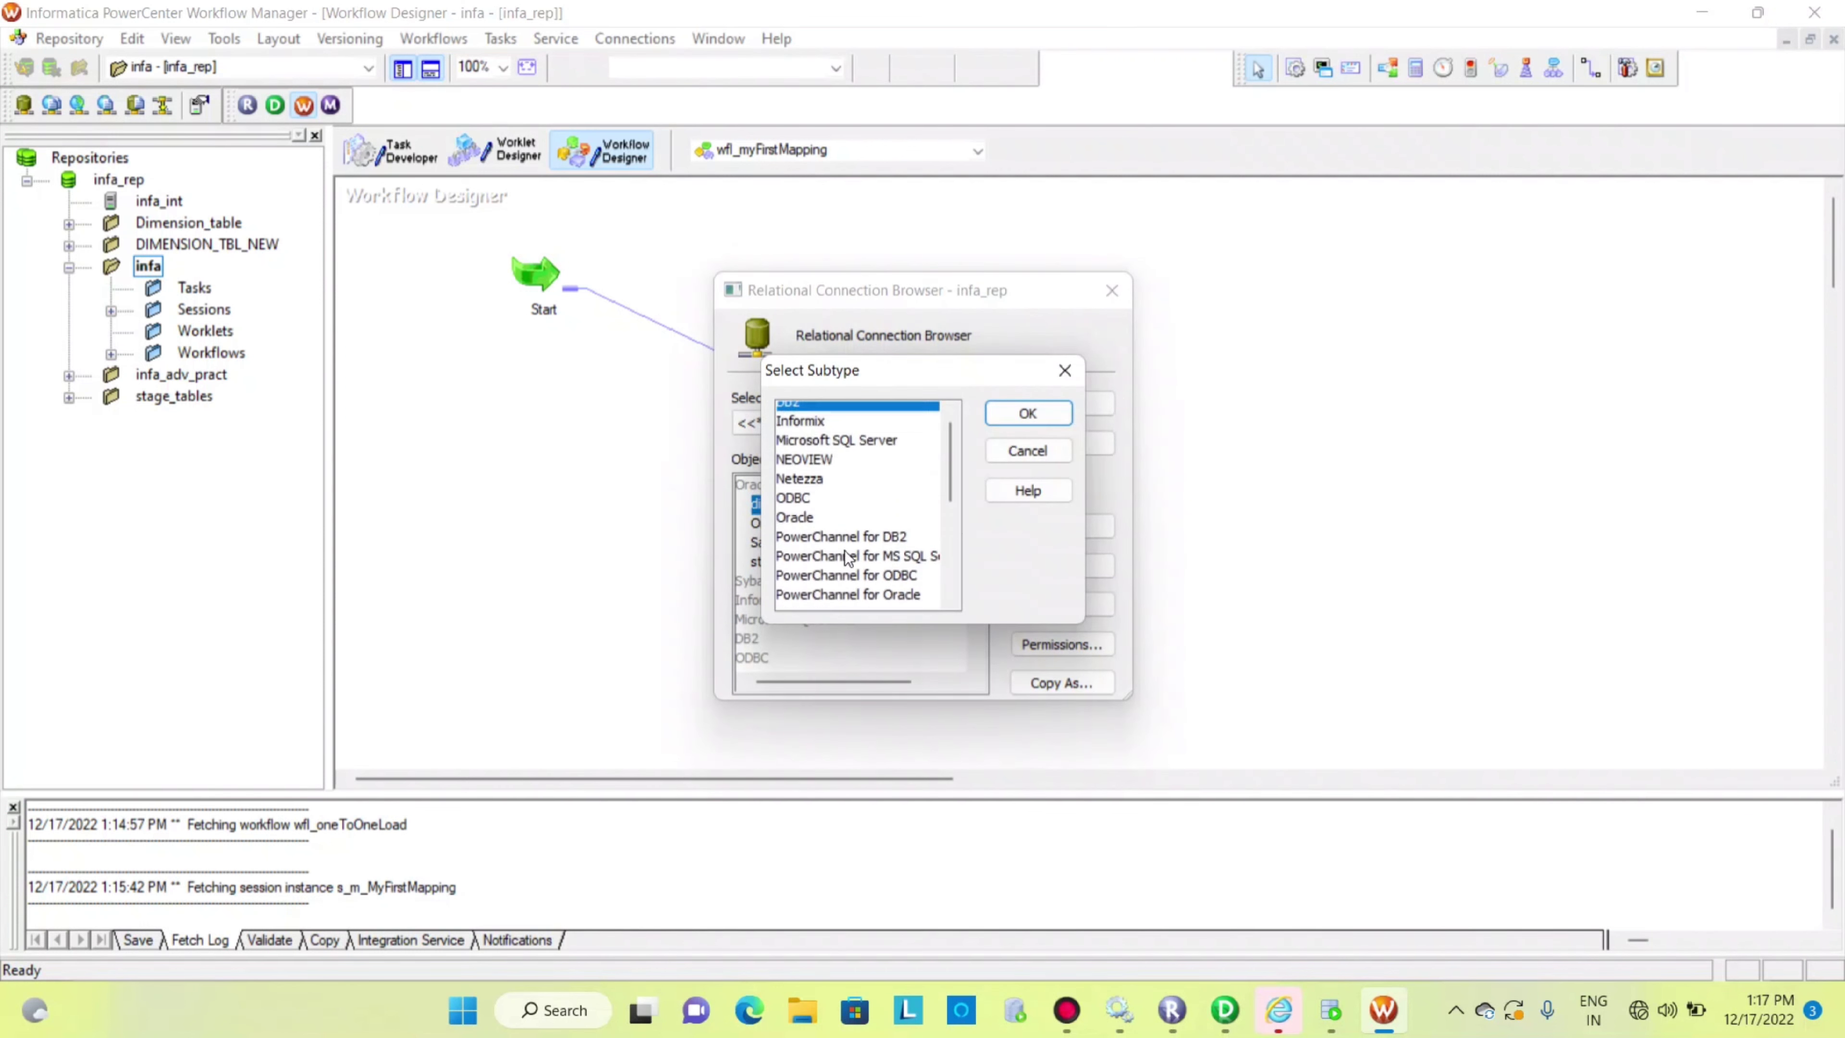
click(1026, 450)
click(1123, 289)
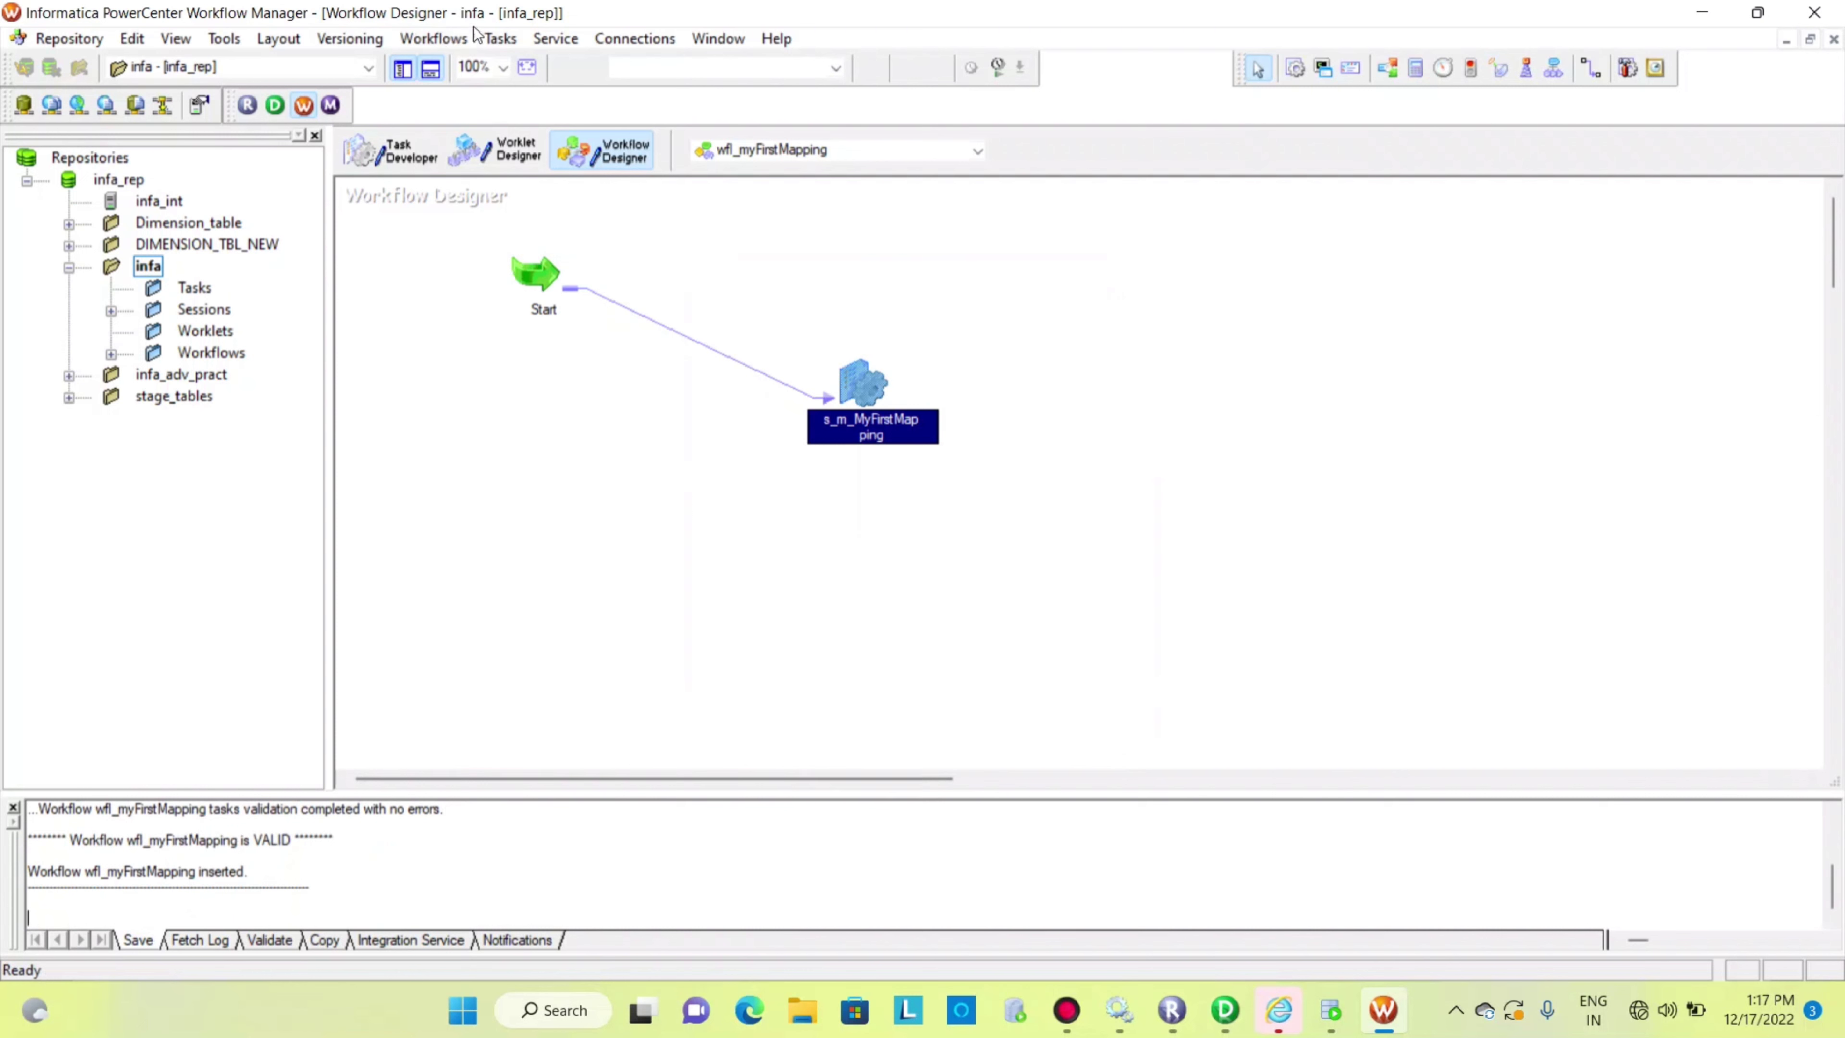
Step: Validate the wfl_myFirstMapping workflow and save it in the infa folder
click(450, 41)
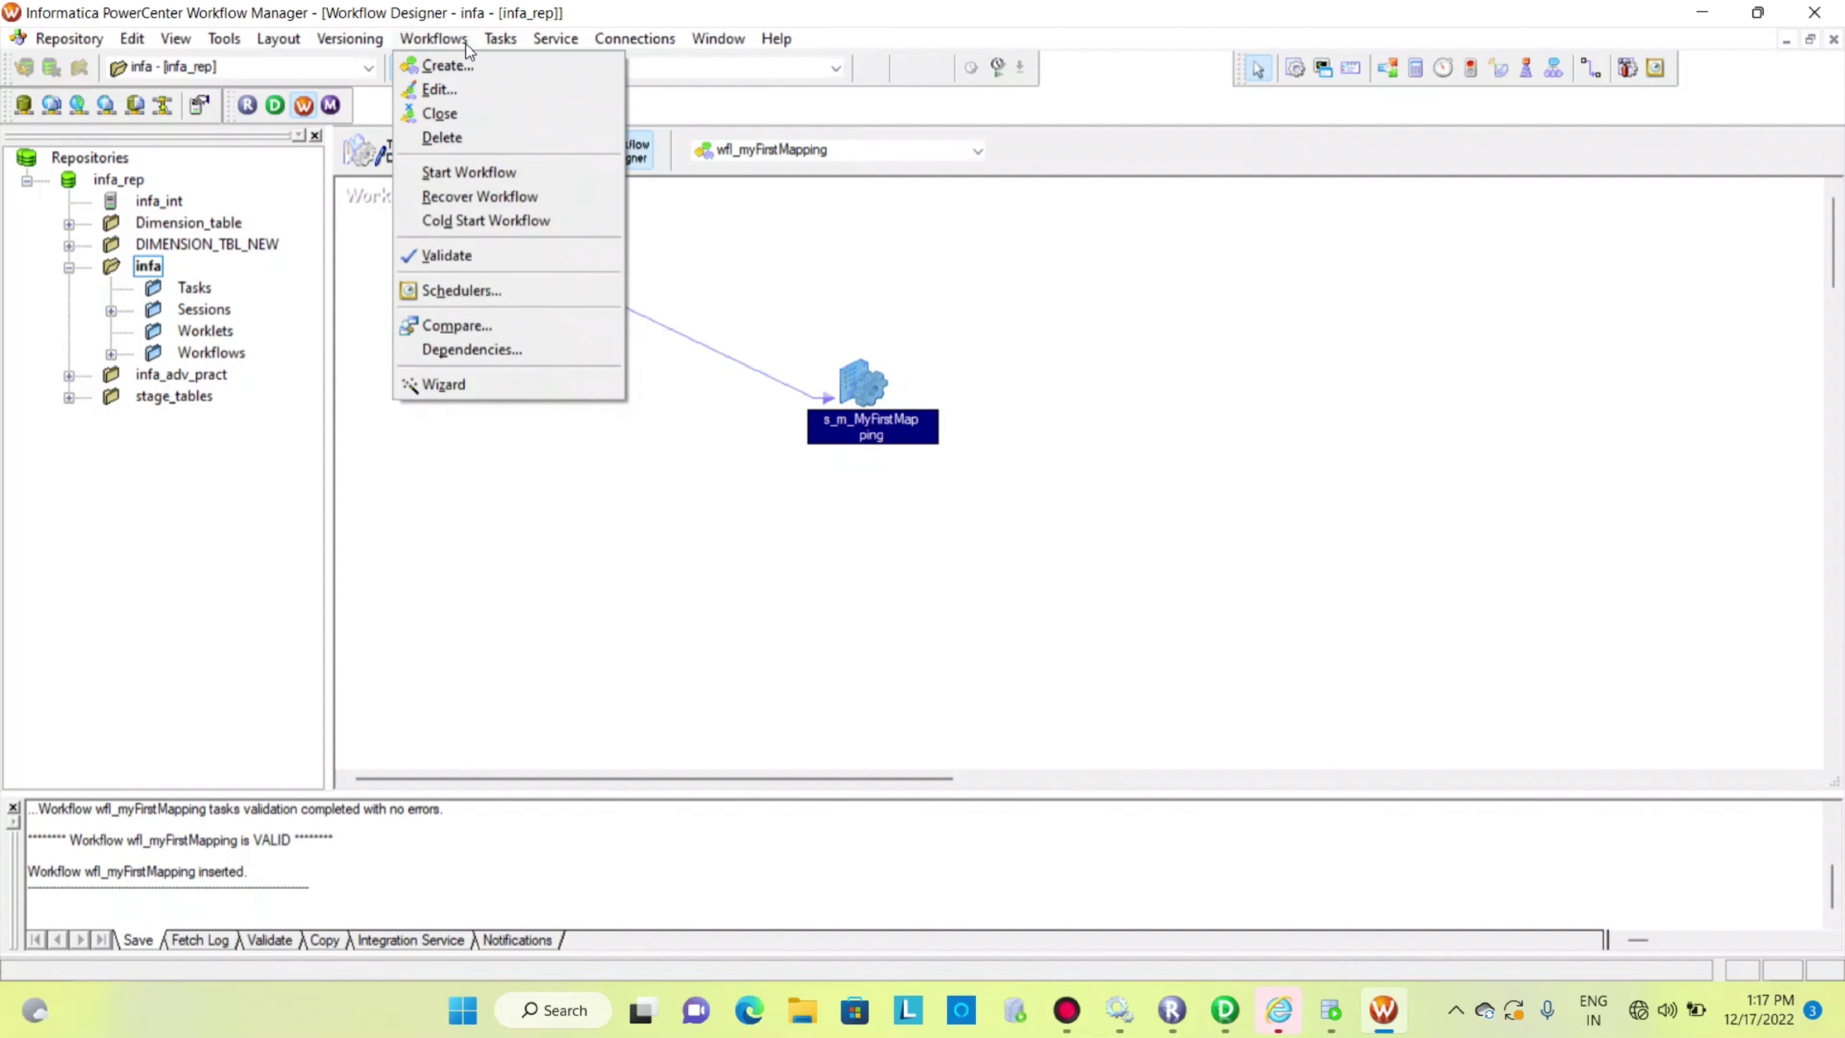
click(416, 260)
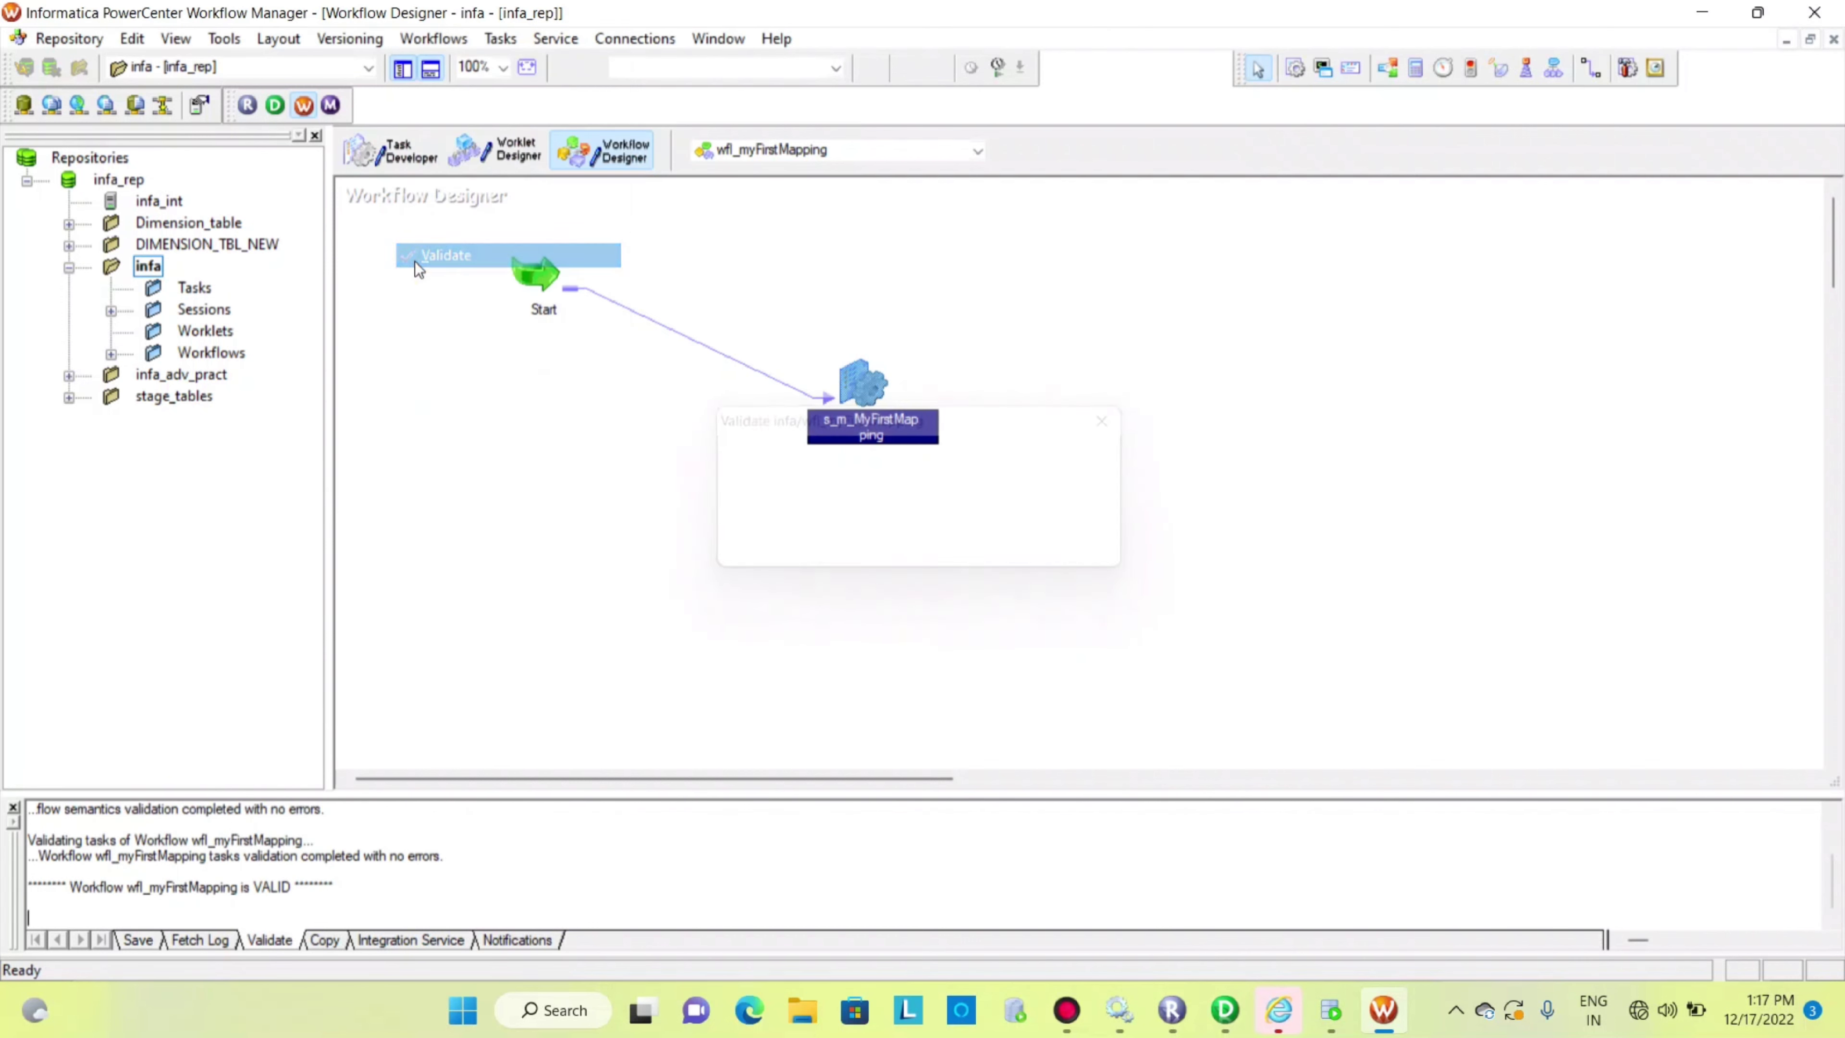
key(ctrl+s)
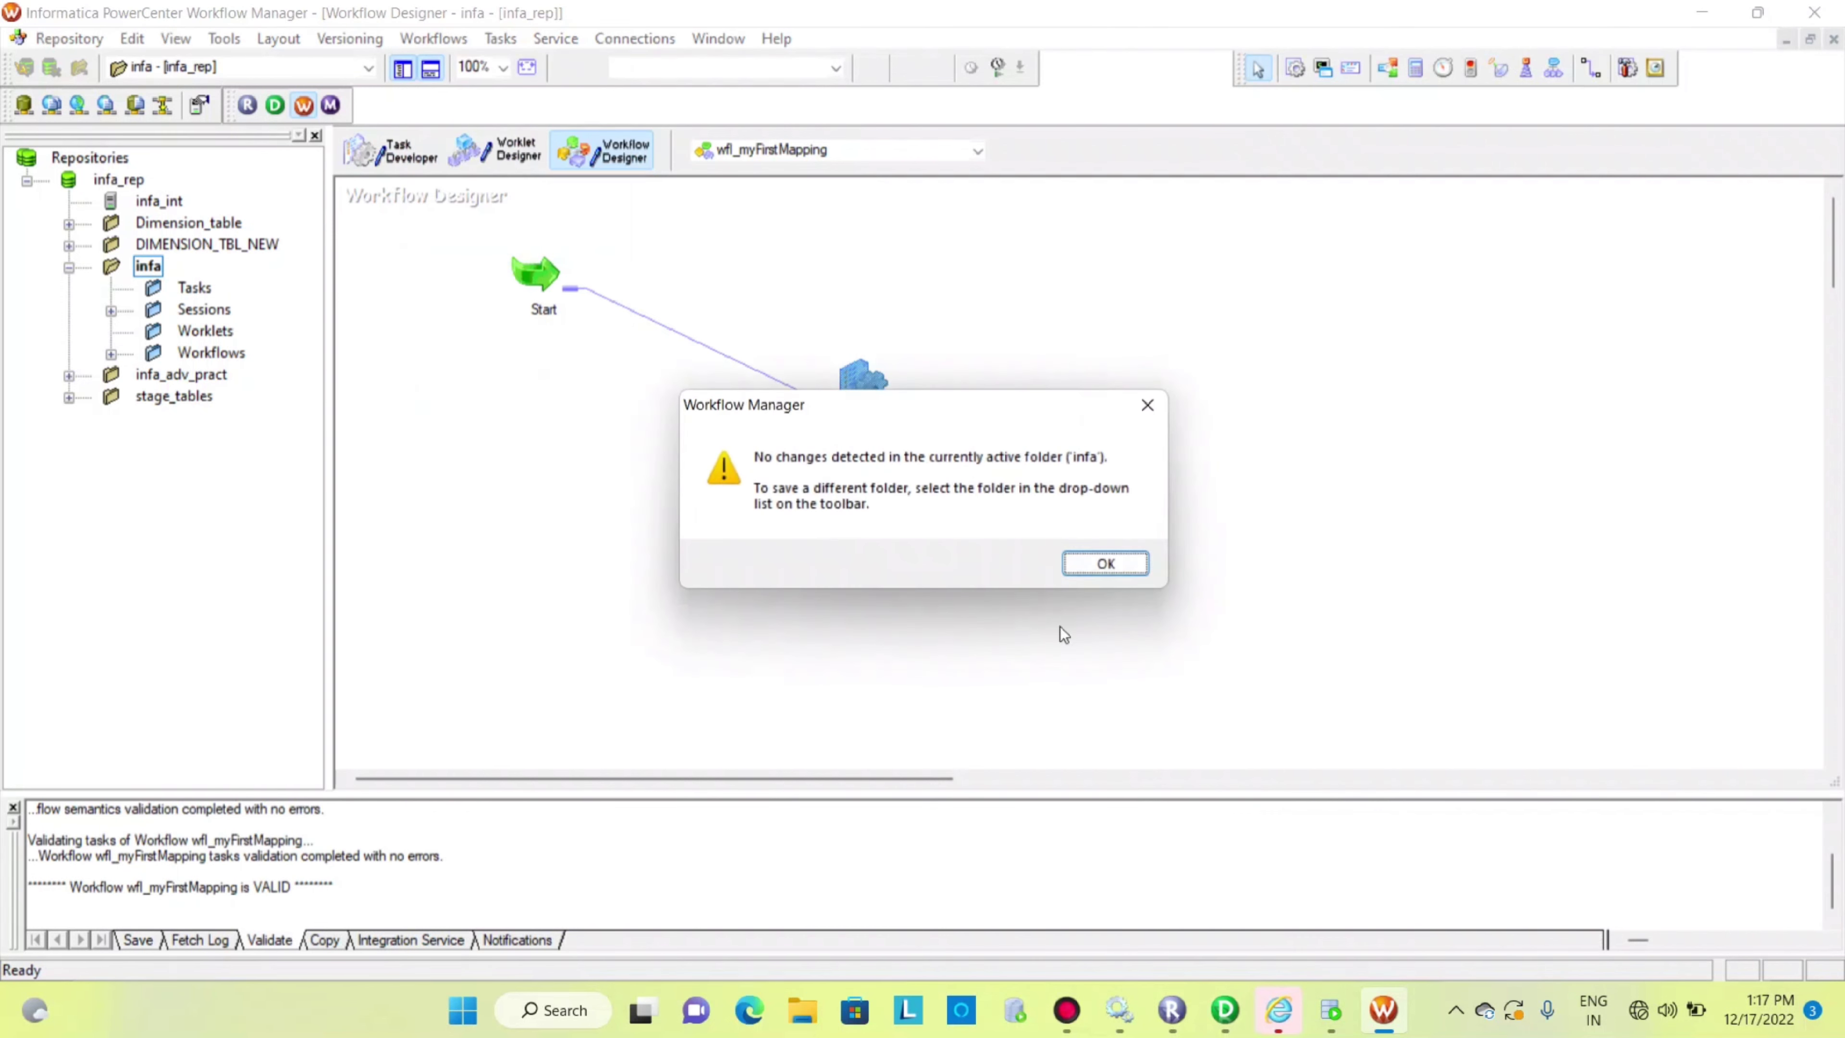
click(1104, 568)
Step: Open PowerCenter Workflow Monitor, and start the s_m_MyFirstMapping session task from Workflow Manager
click(330, 105)
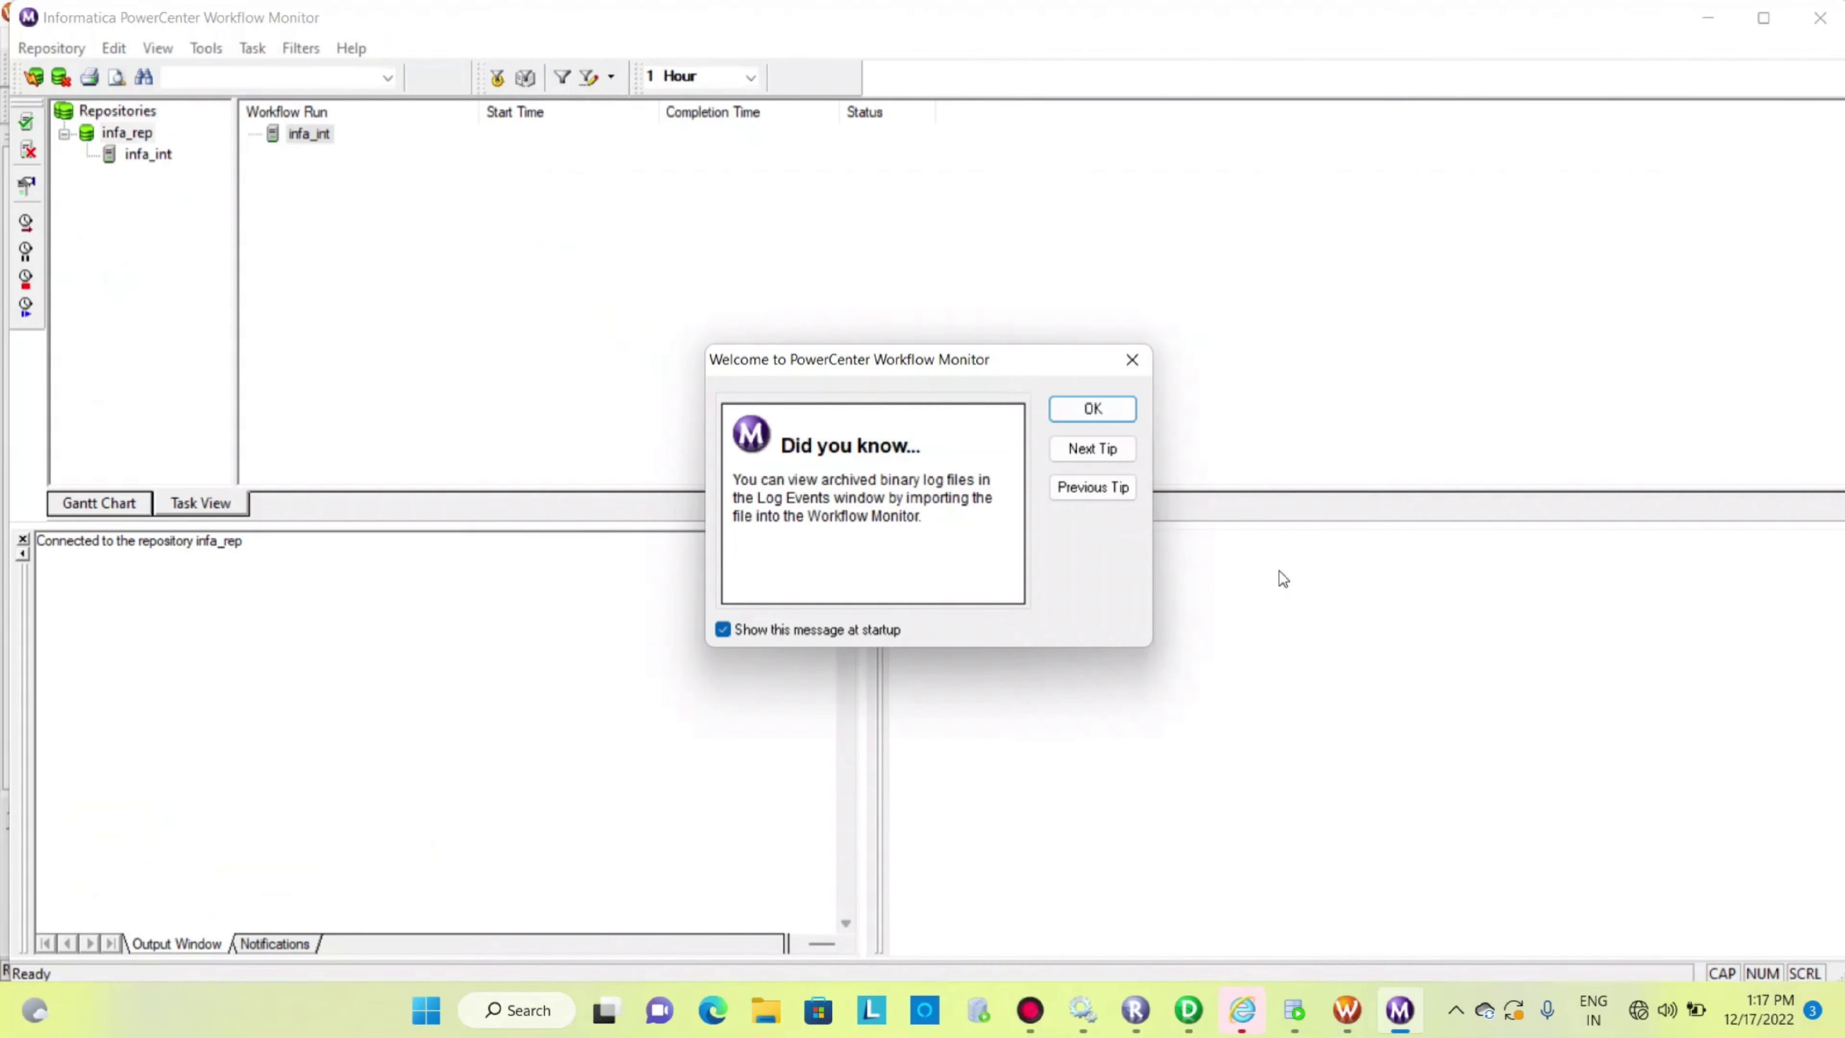
click(1093, 409)
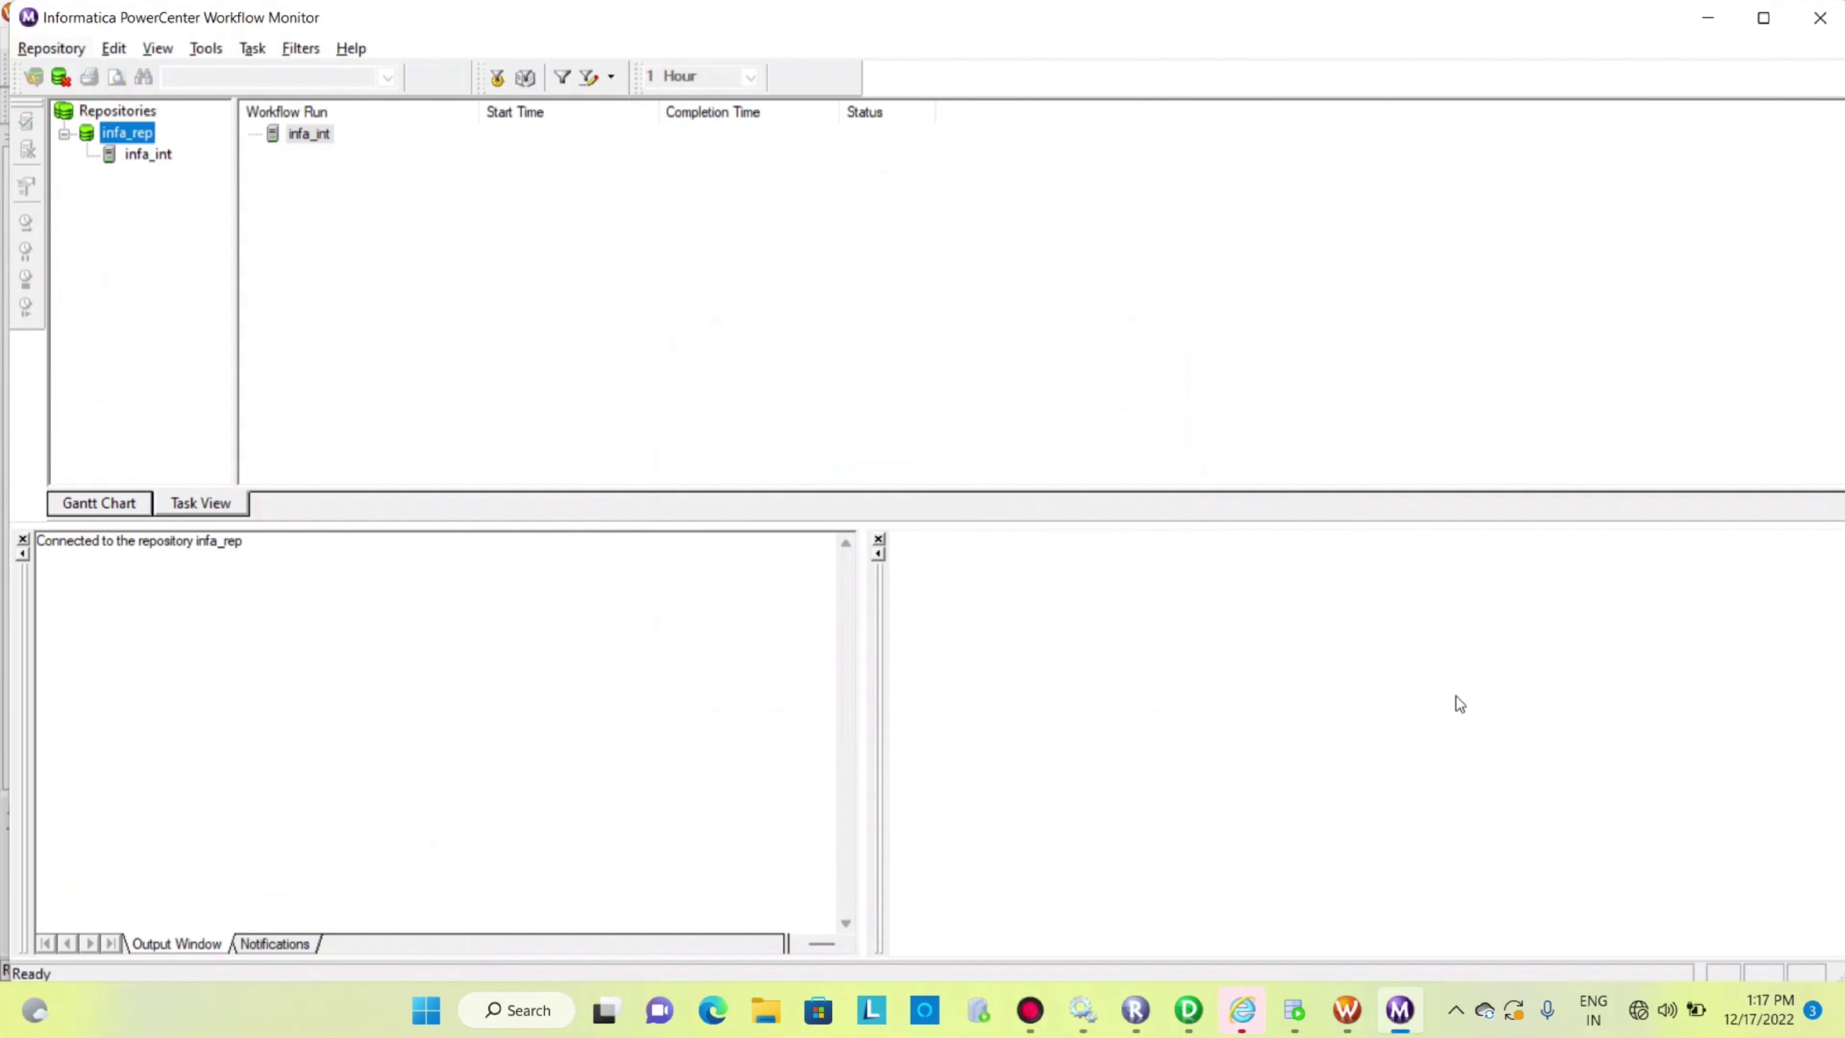
click(1361, 1008)
right_click(852, 387)
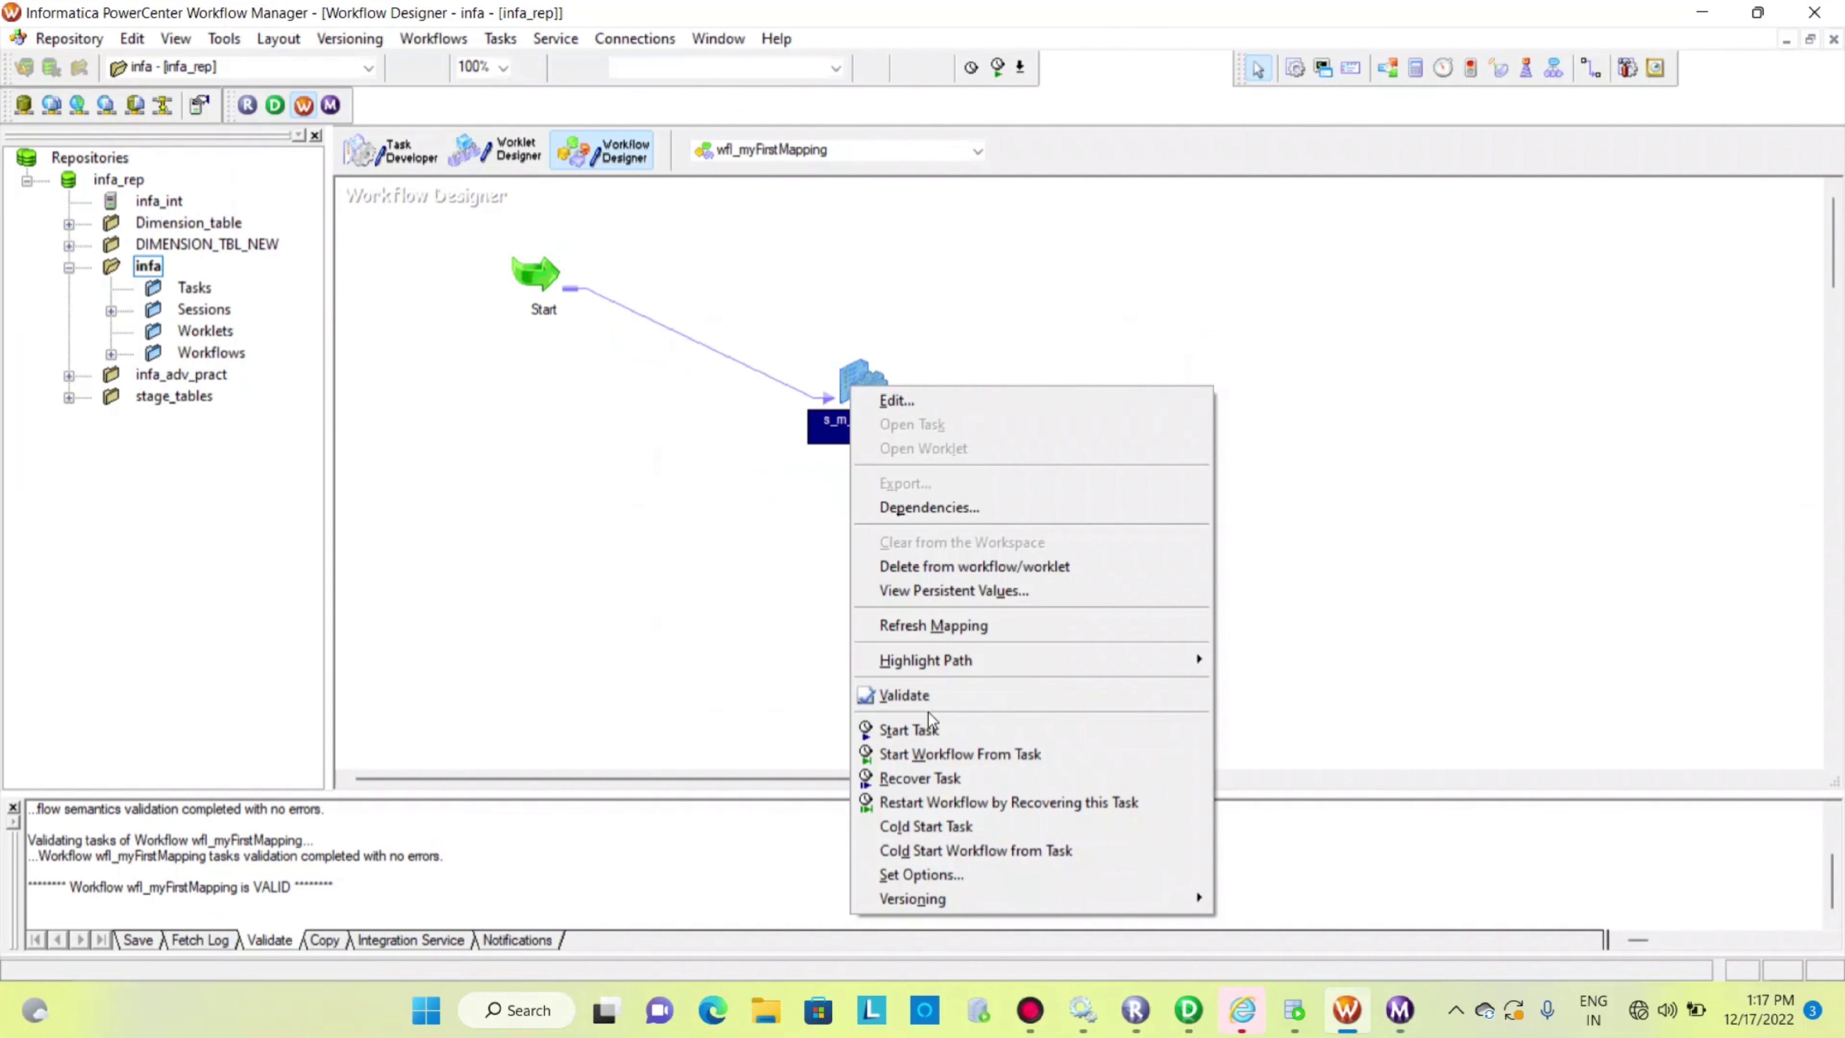
click(940, 730)
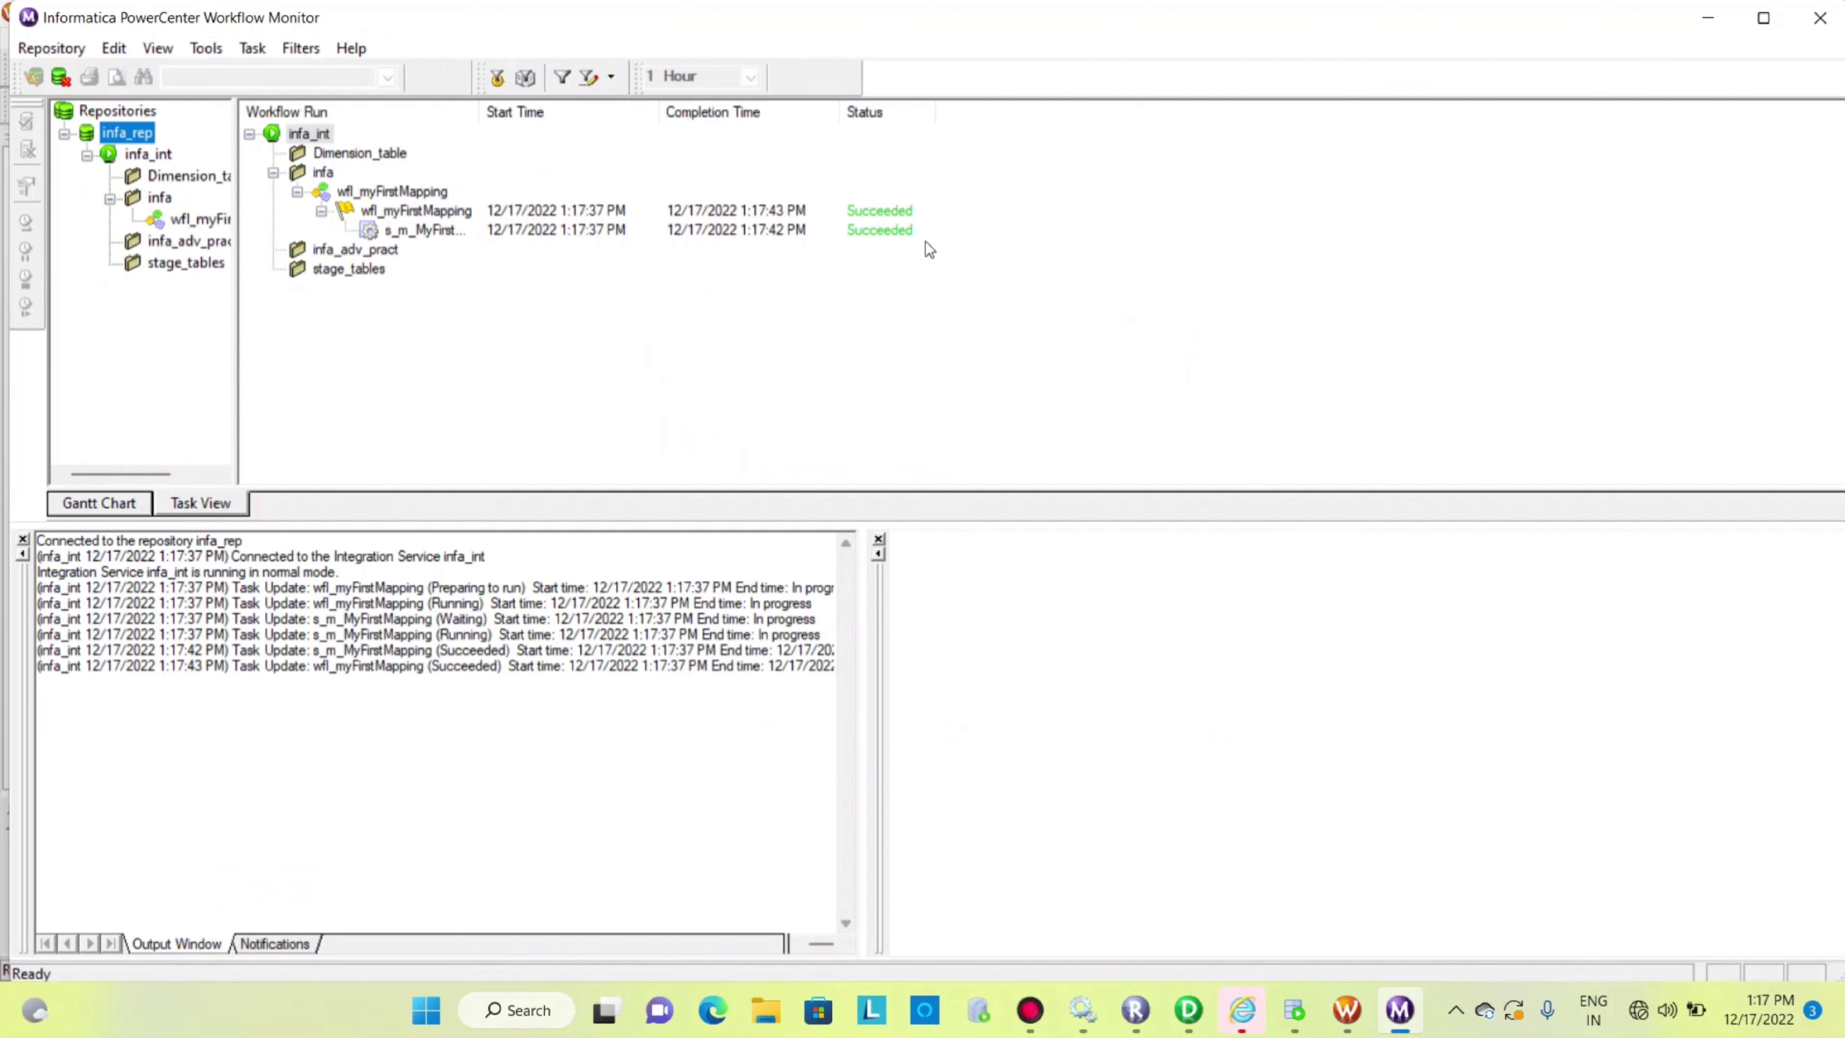
Step: Examine the s_m_MyFirstMapping run's source and target statistics, comparing applied rows for SQ_EMPLOYEES and the employees target
click(429, 228)
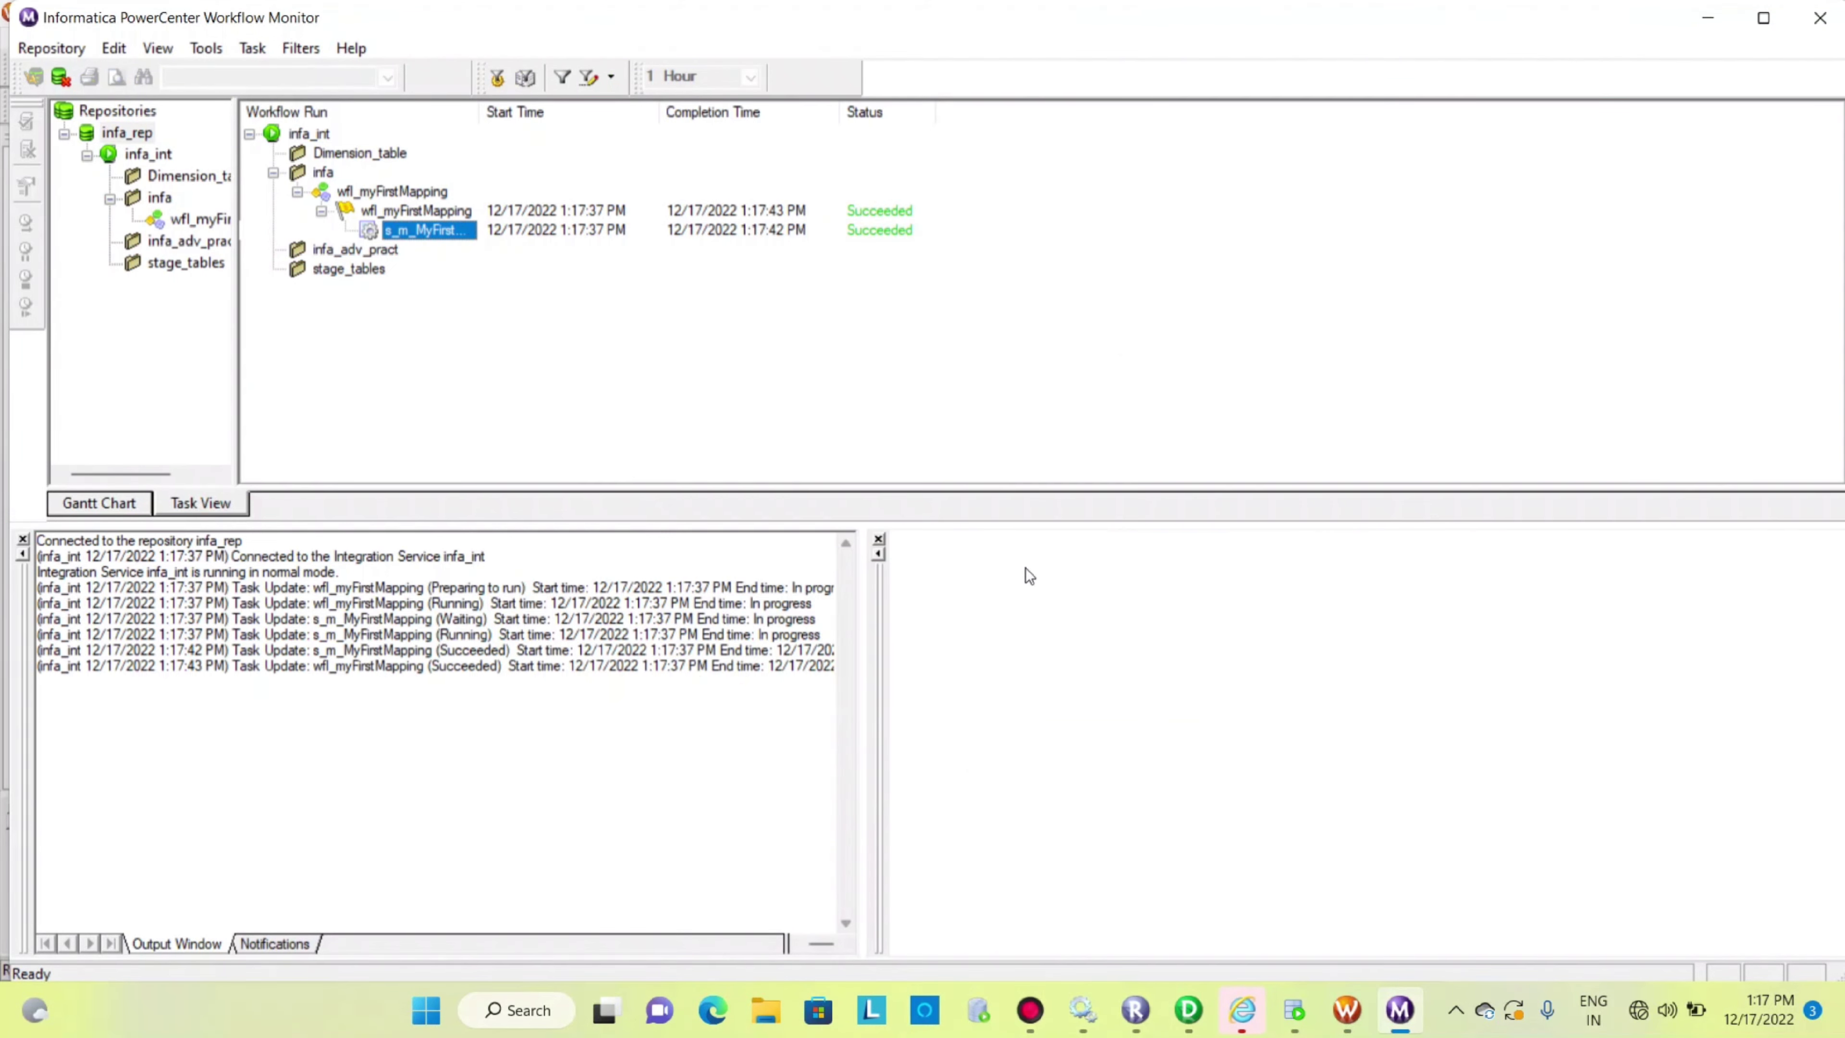
click(426, 236)
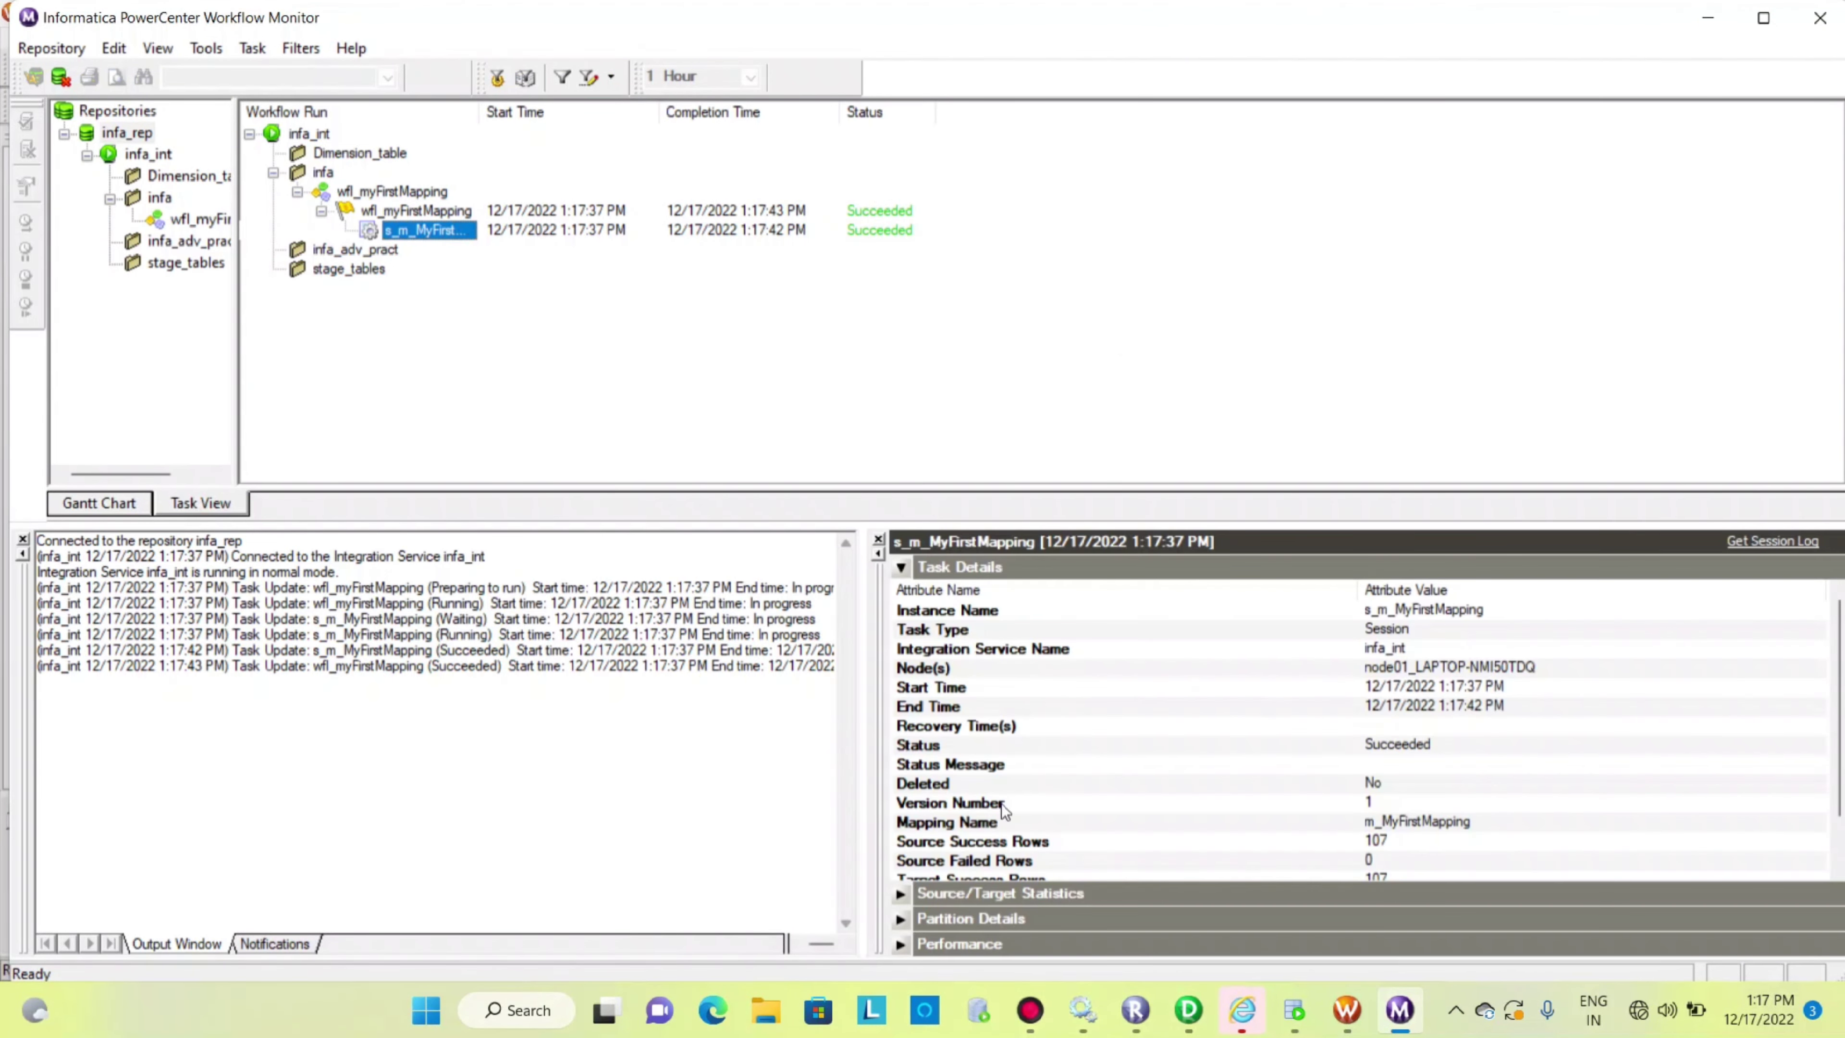
click(901, 893)
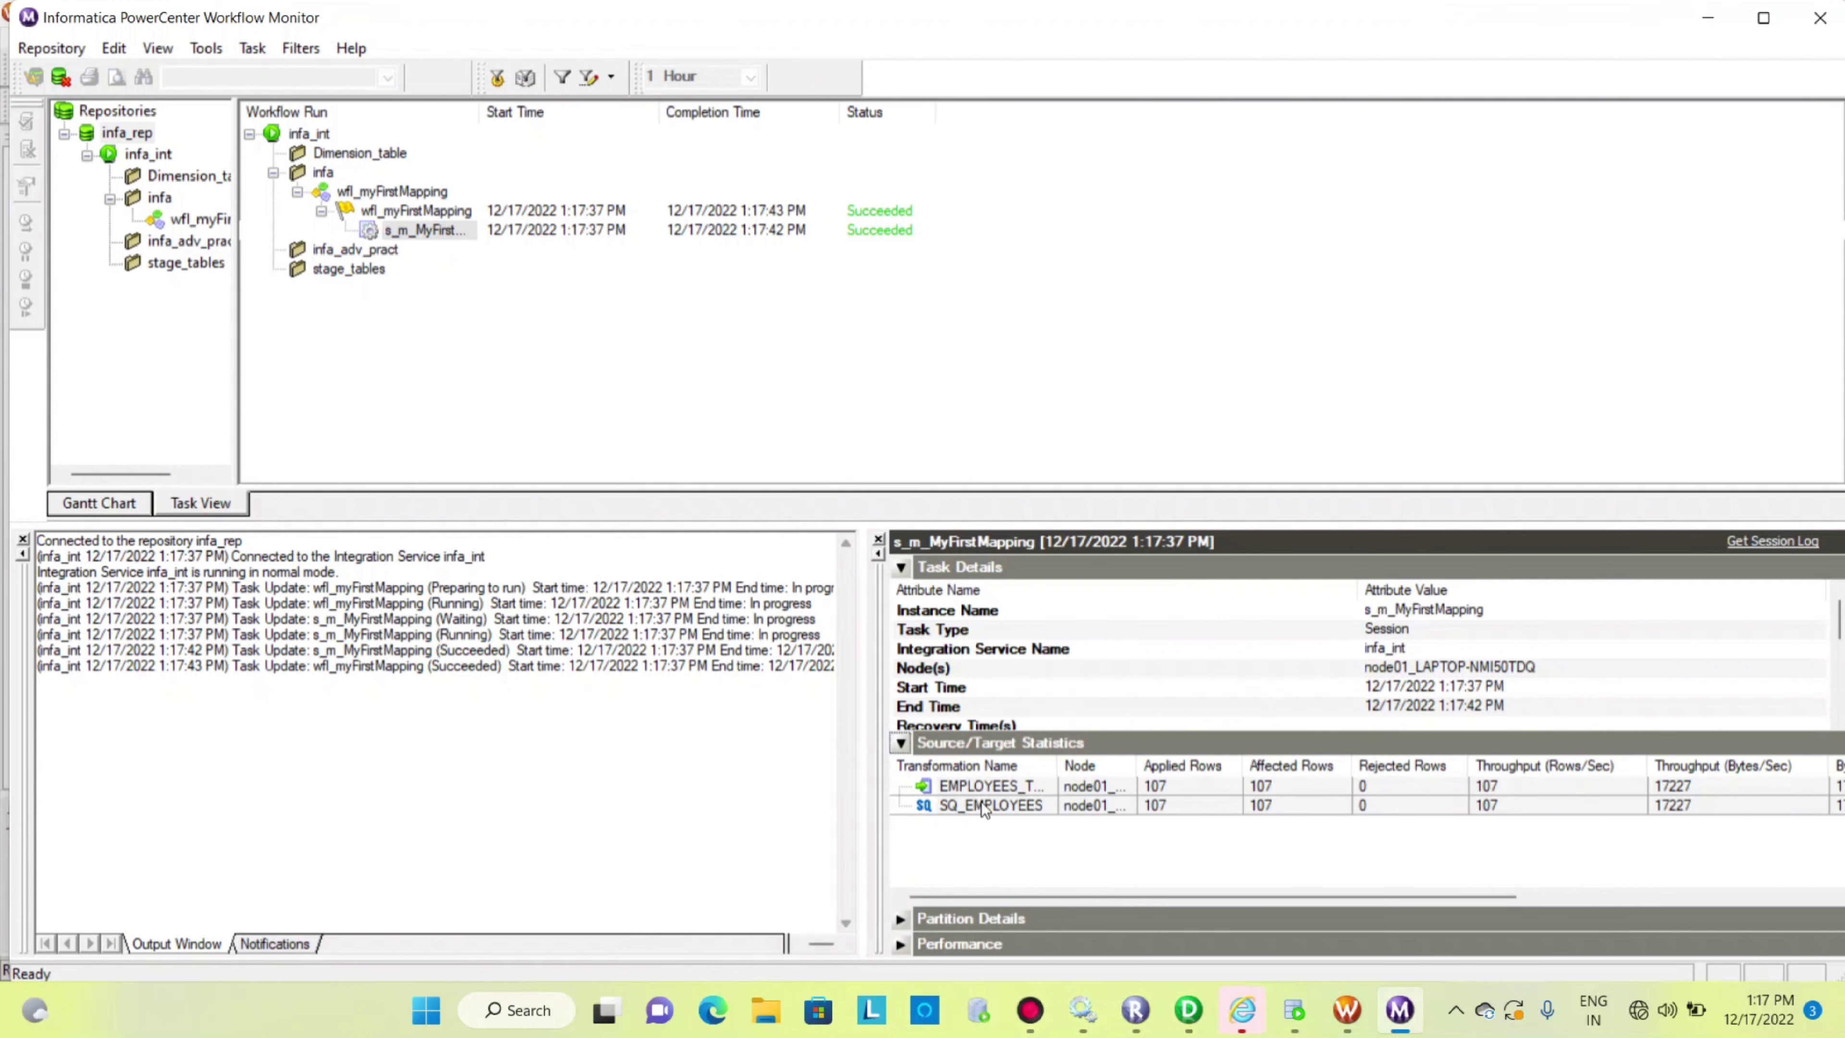
click(994, 807)
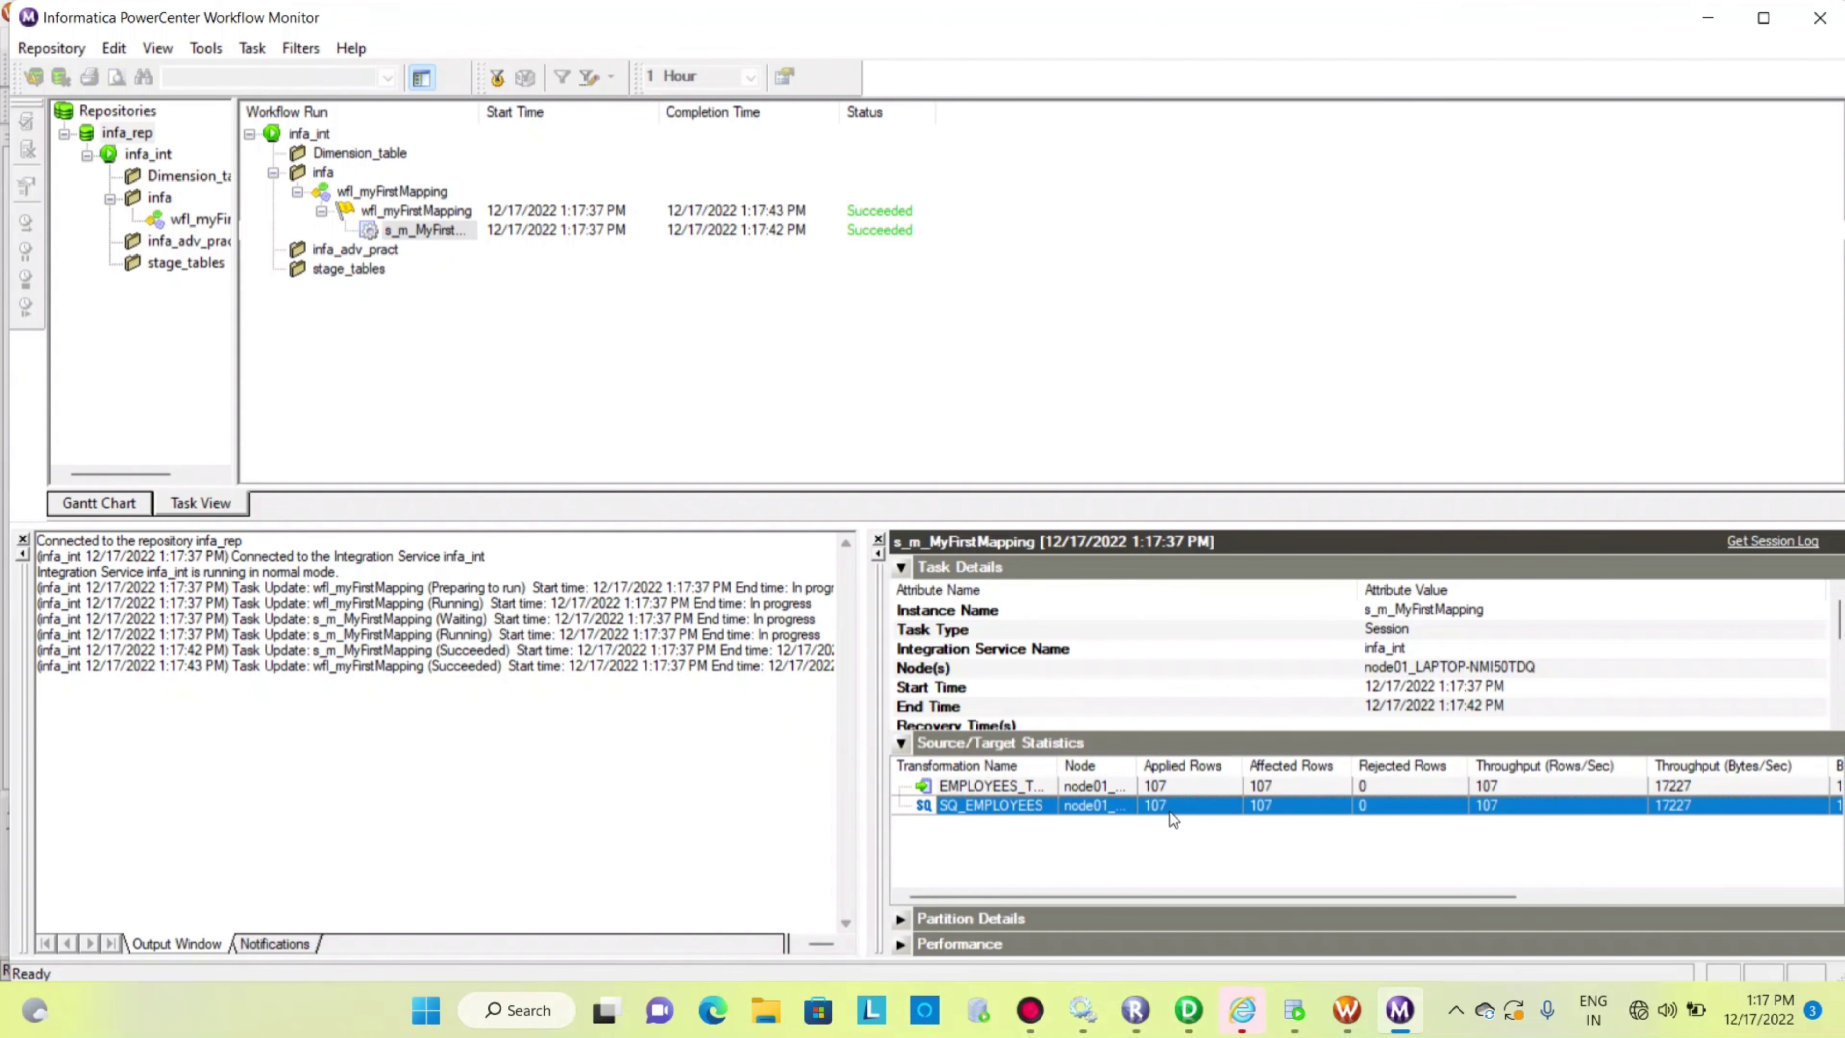
click(1012, 788)
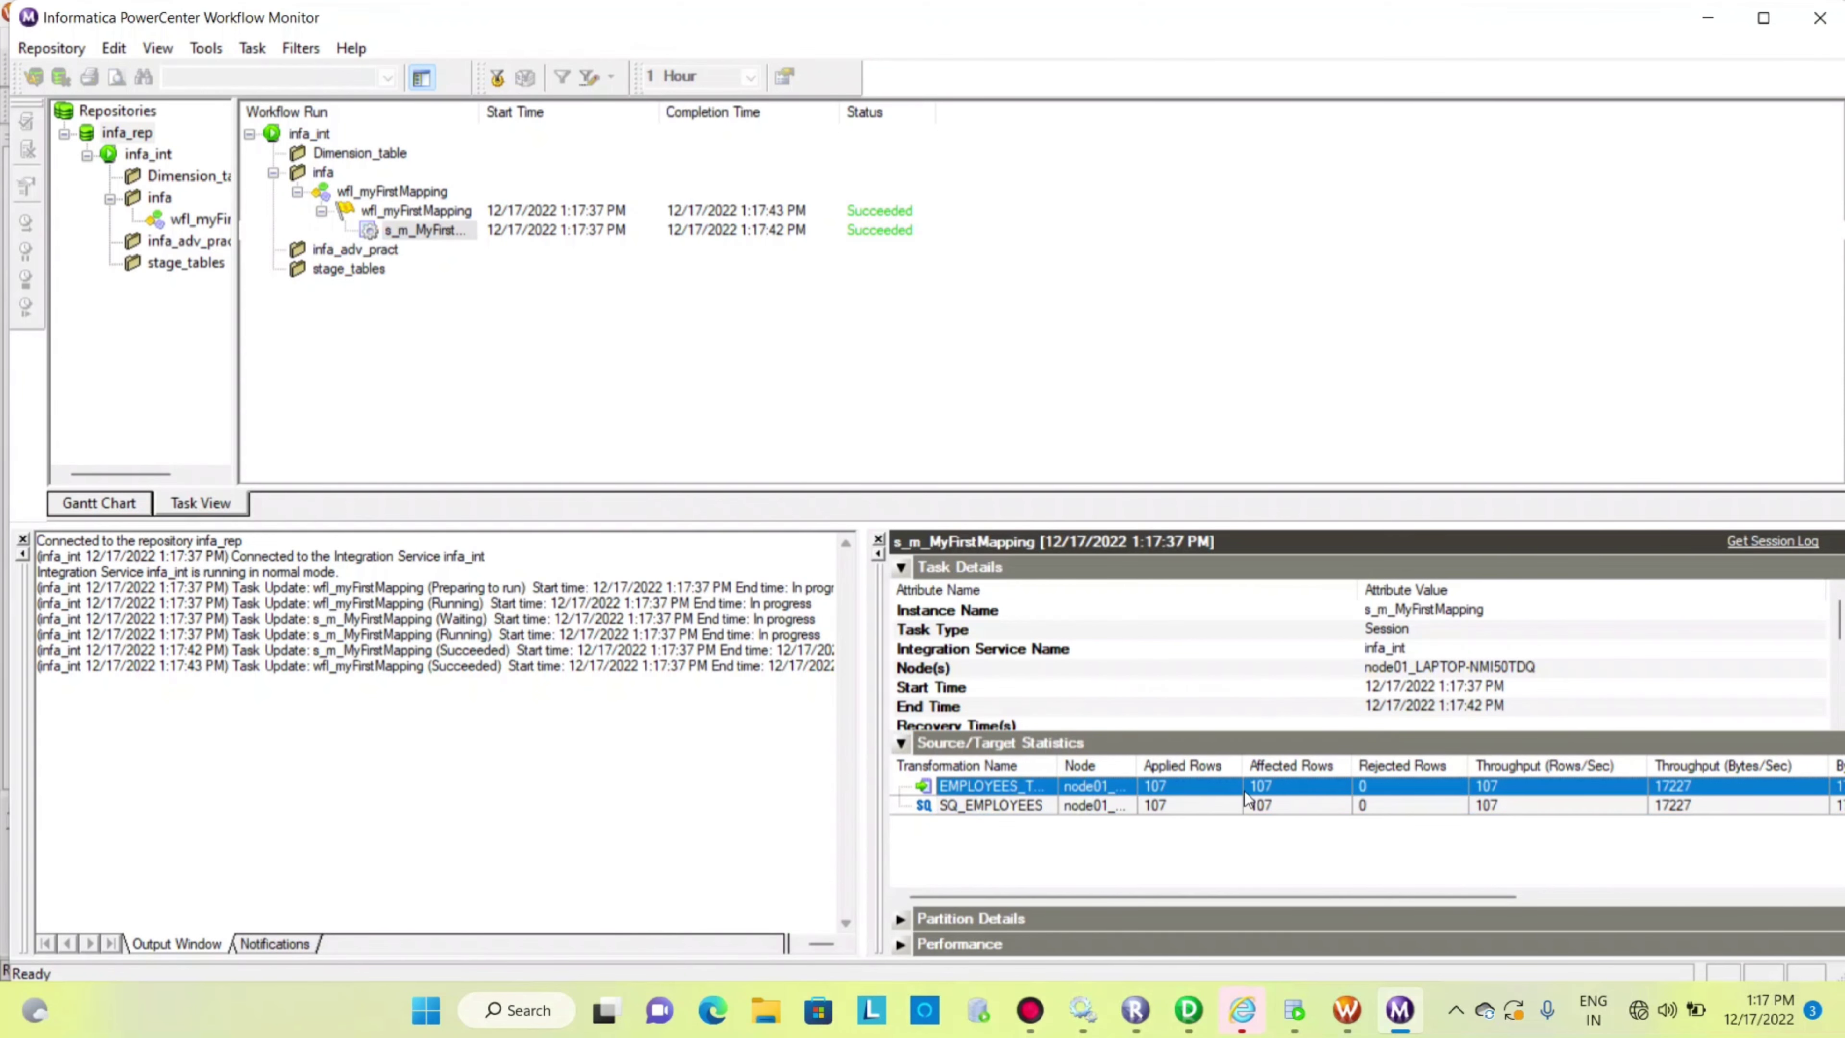
click(1178, 812)
click(1185, 793)
Step: Switch to Oracle SQL Developer, run select * from employees_target, and look through the full query result
click(1295, 1011)
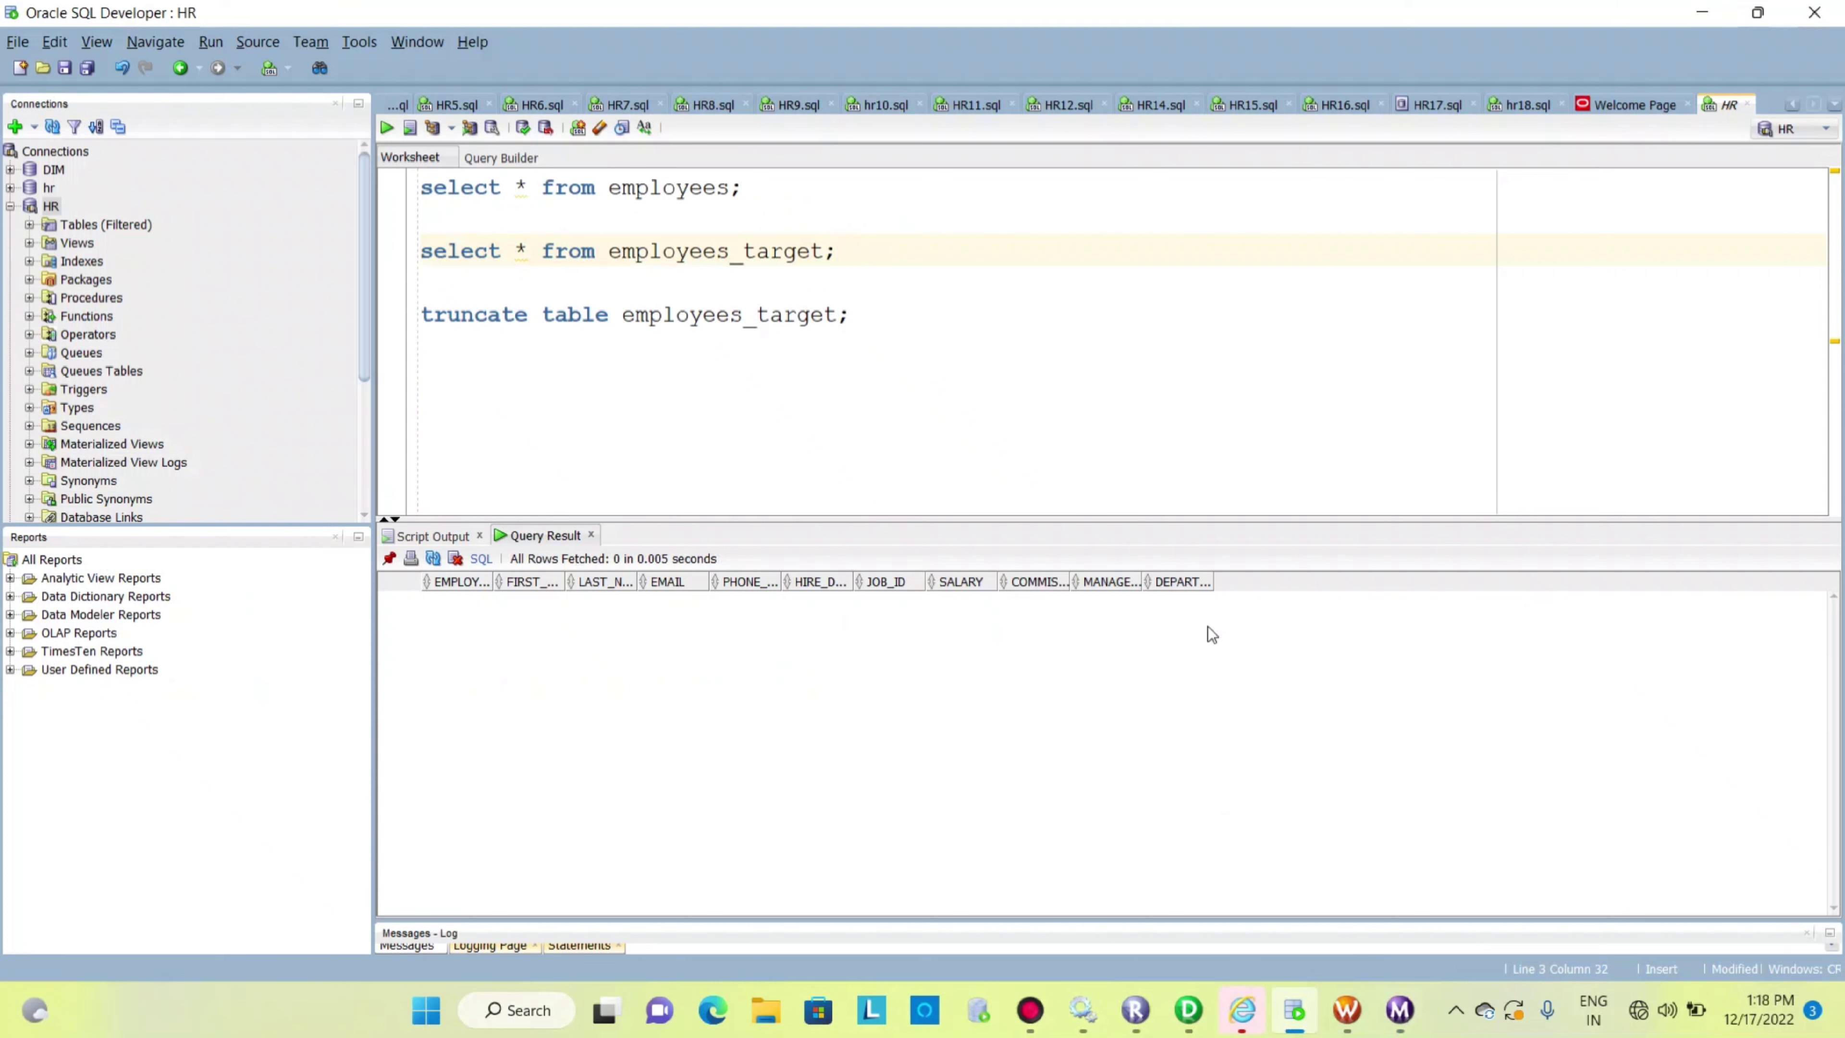
drag(861, 251, 329, 255)
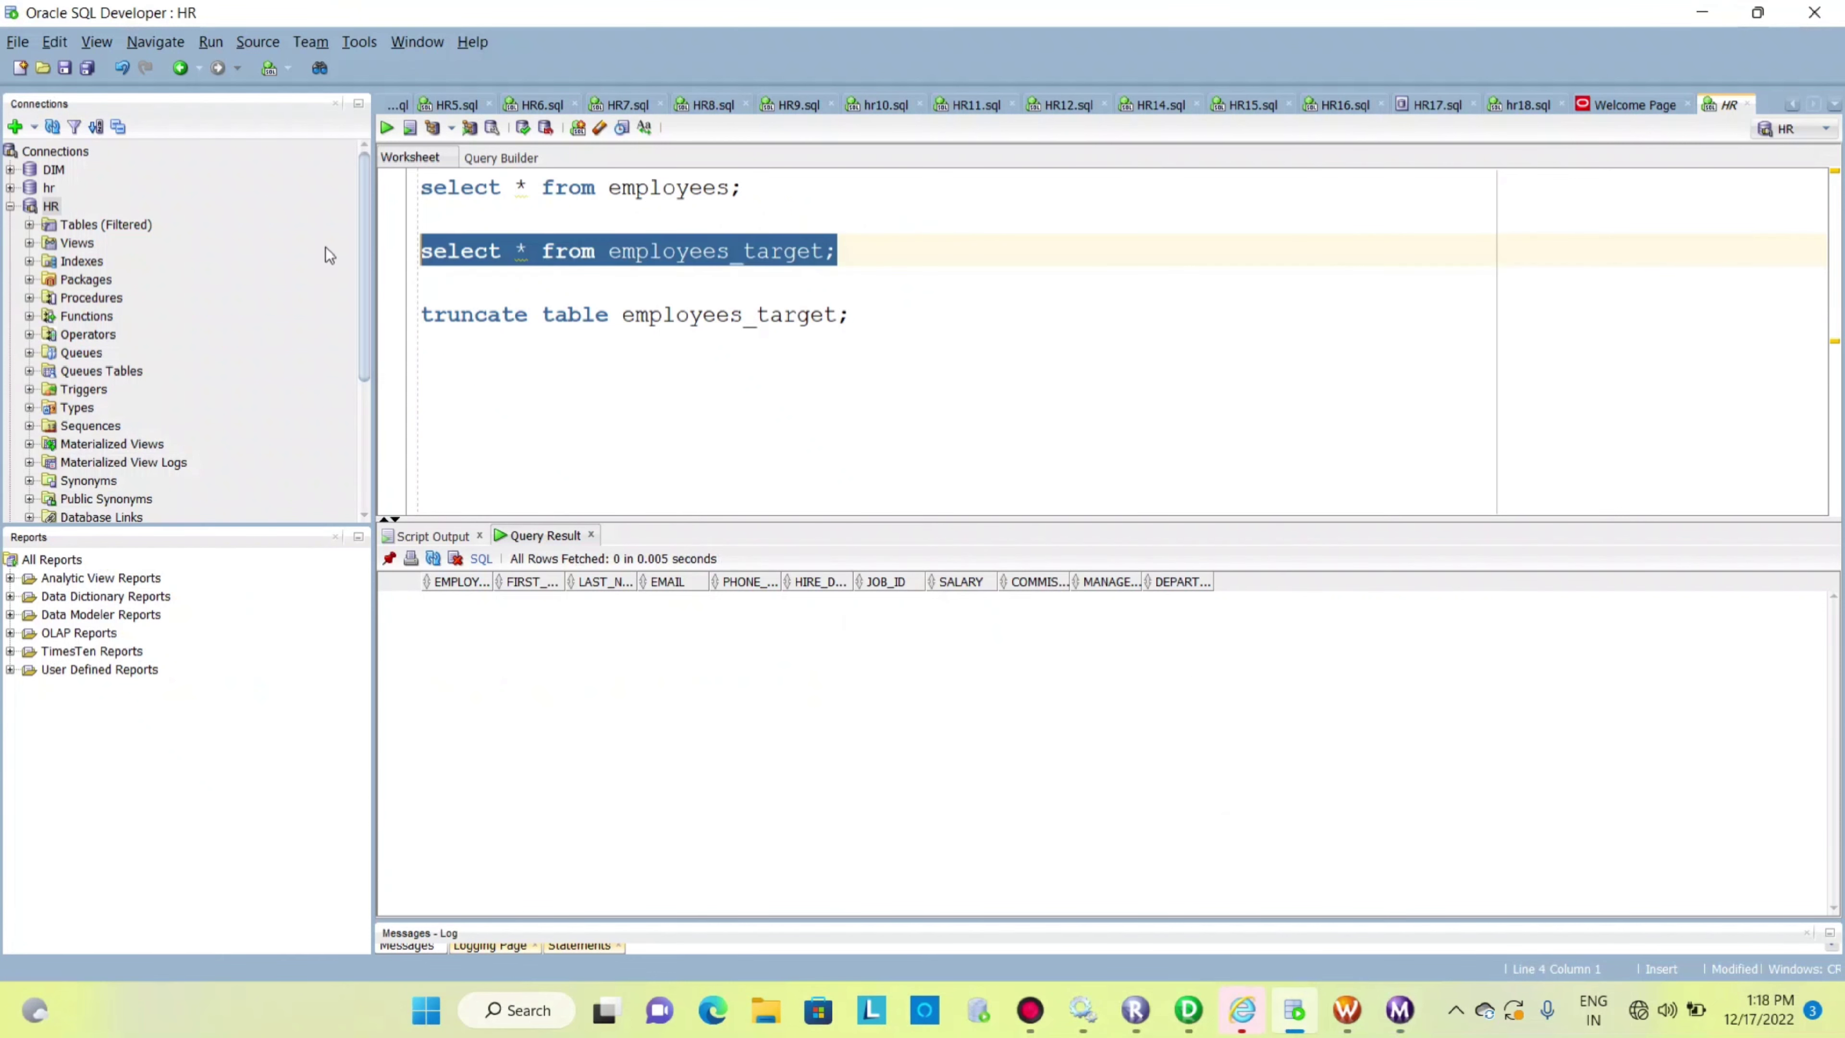
click(410, 128)
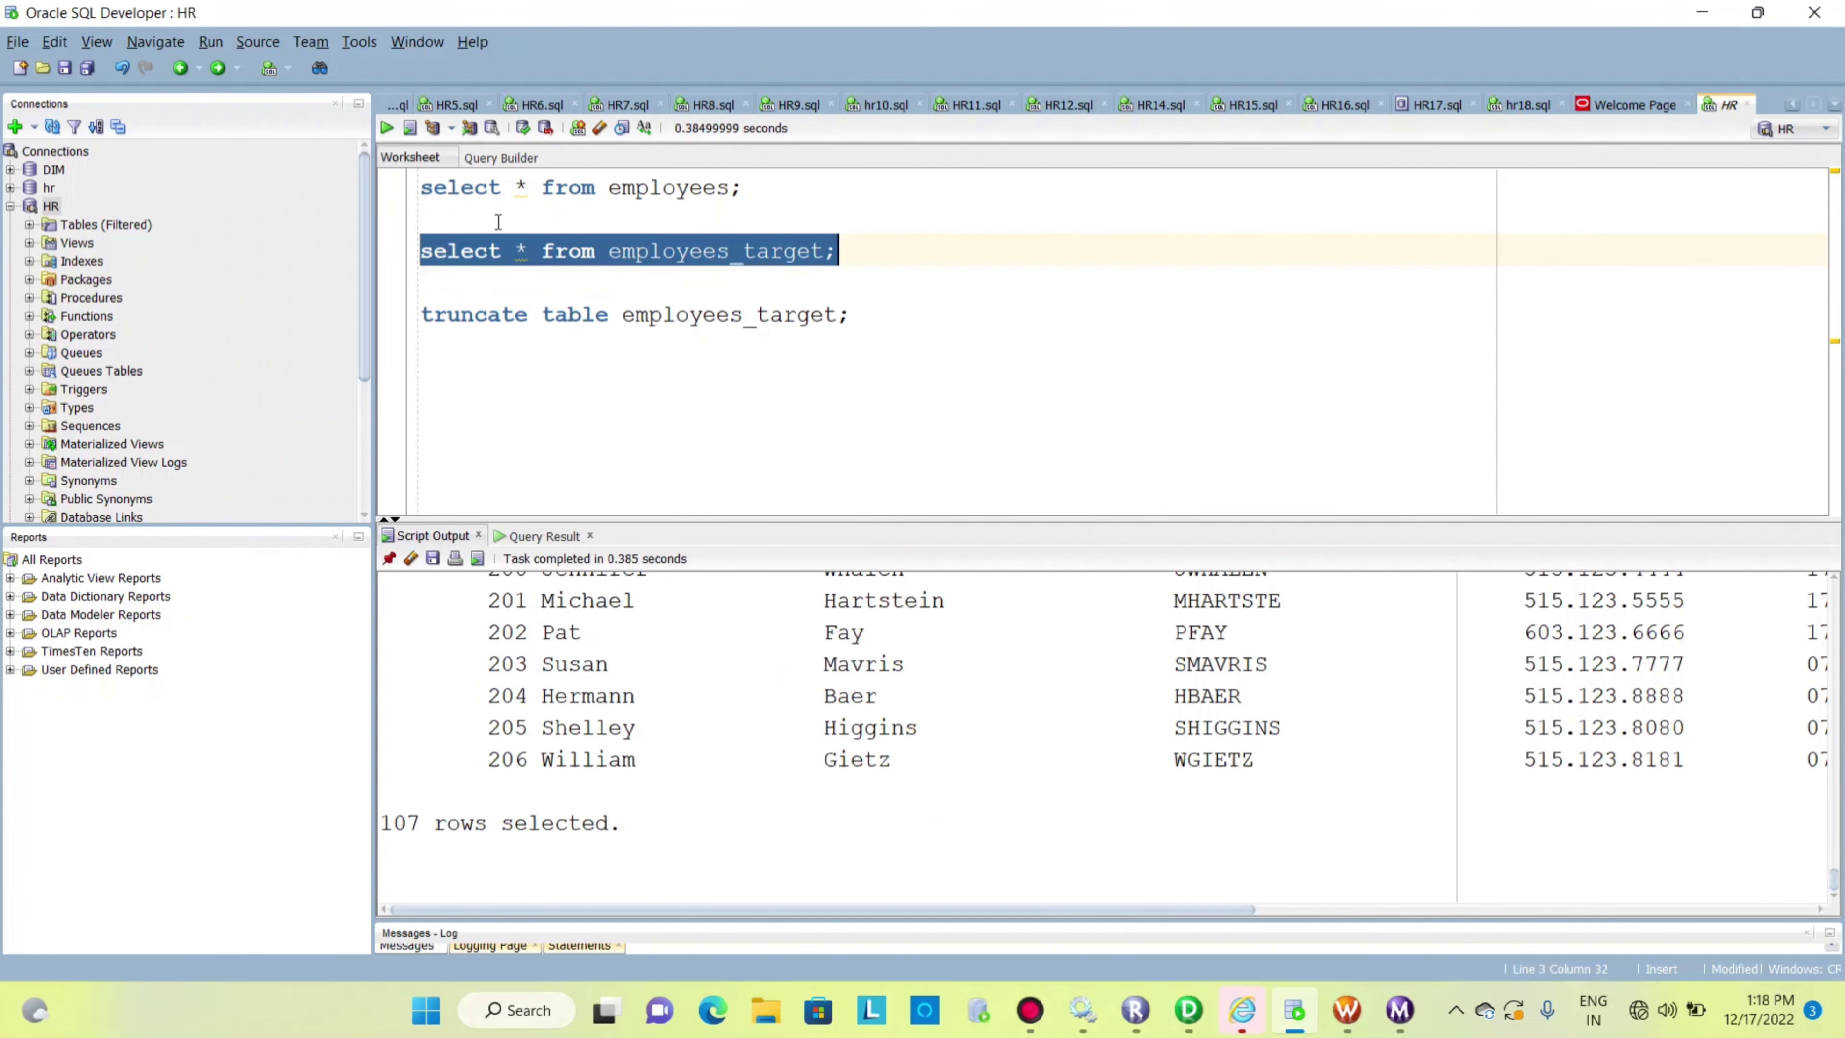
click(743, 247)
click(823, 249)
drag(822, 244, 359, 247)
click(387, 128)
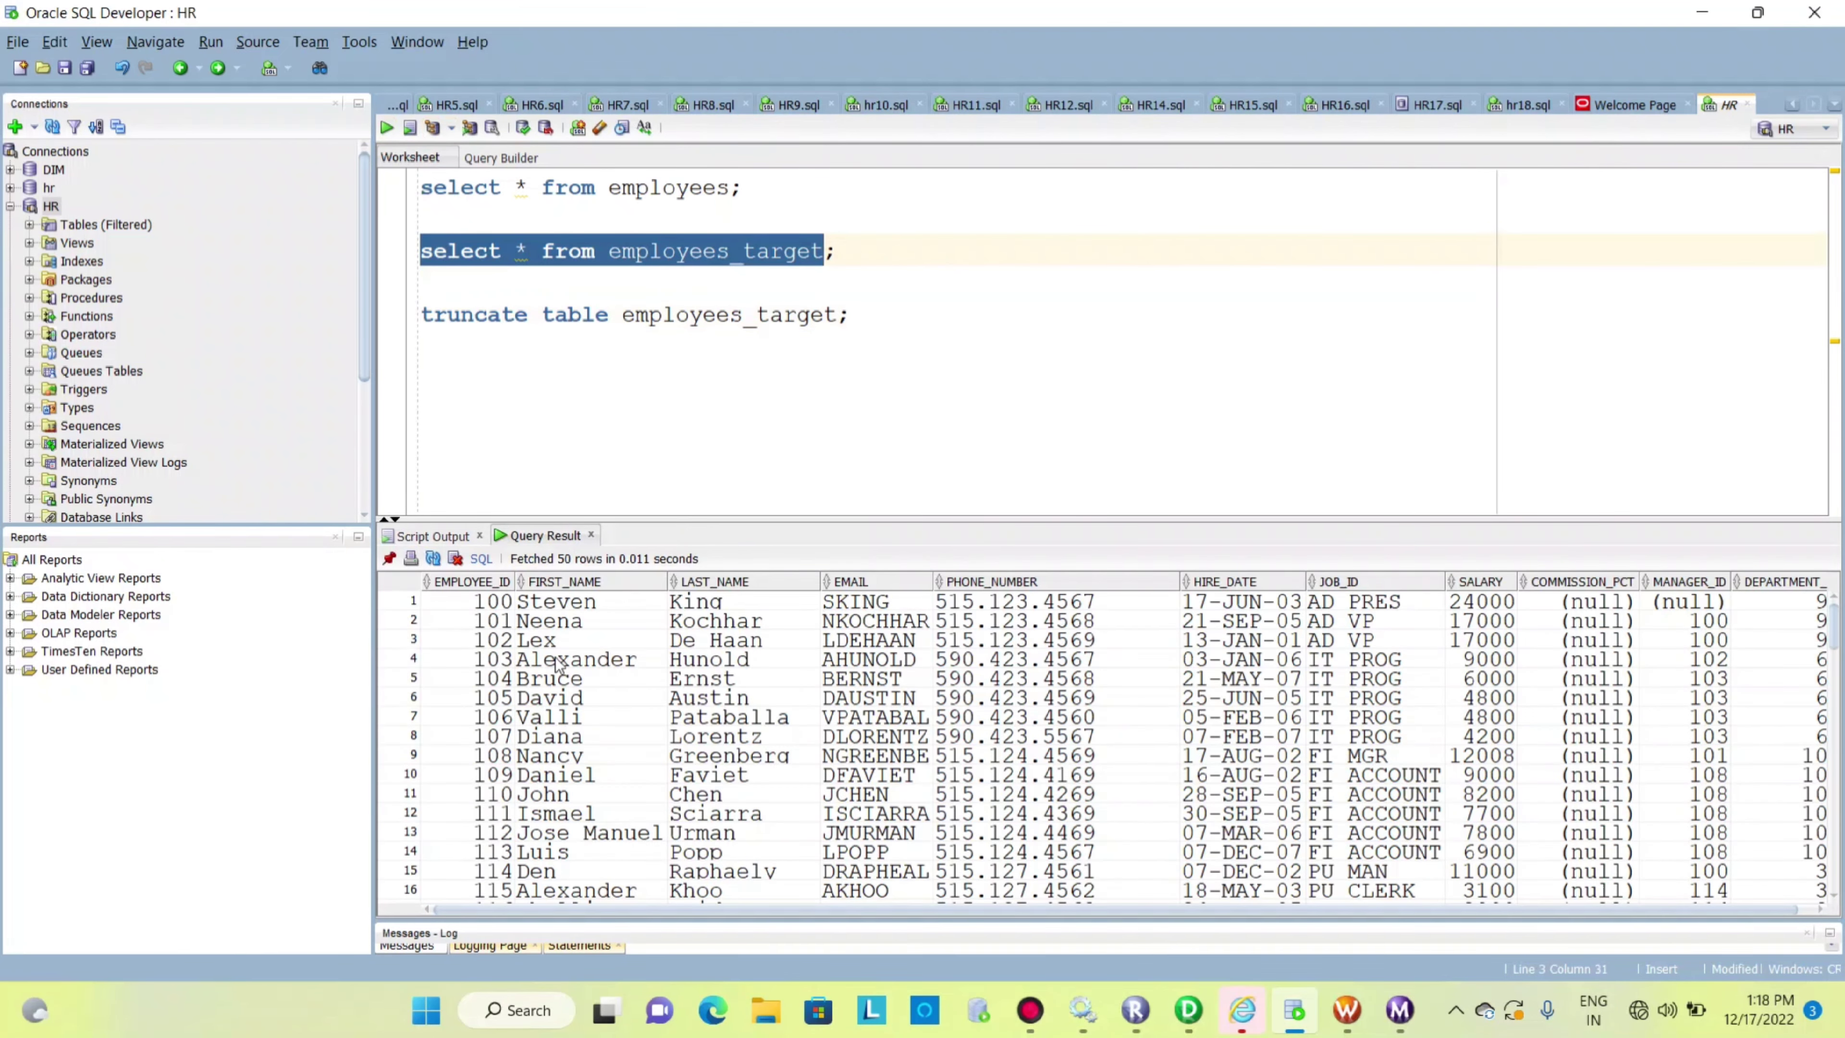
drag(476, 605, 1759, 912)
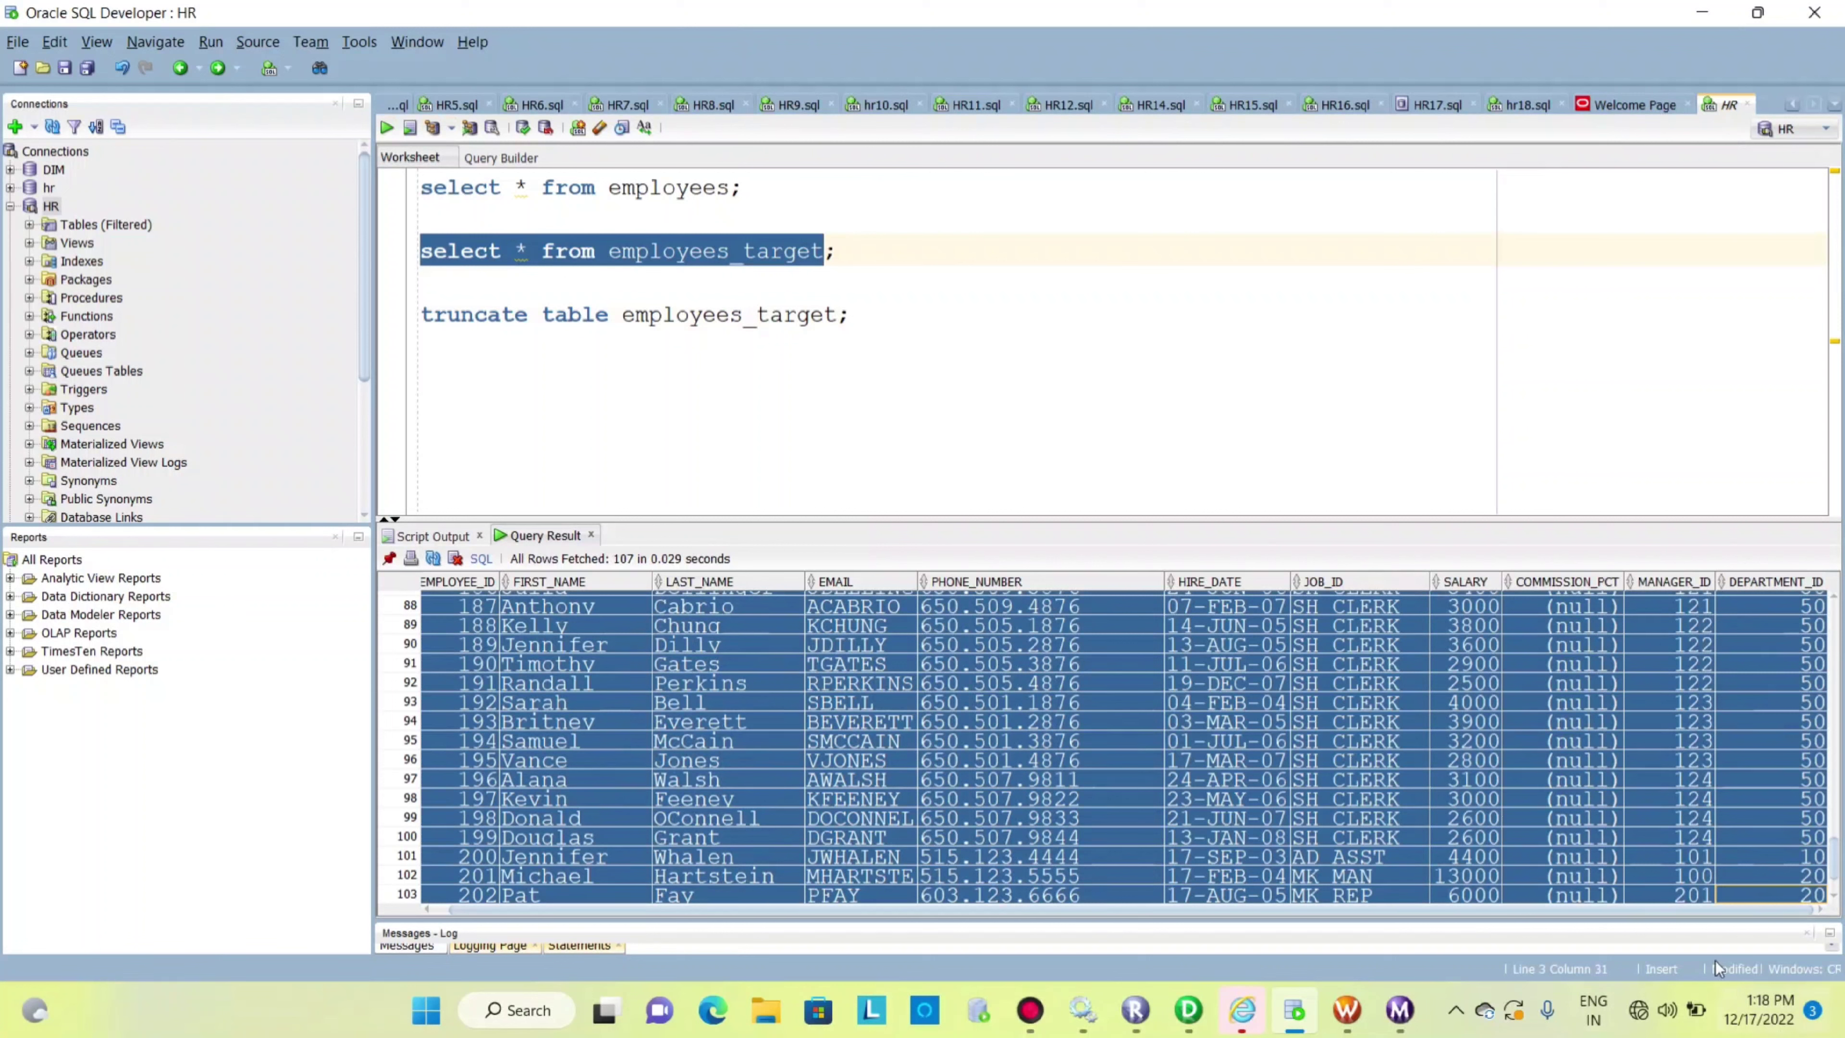
click(783, 180)
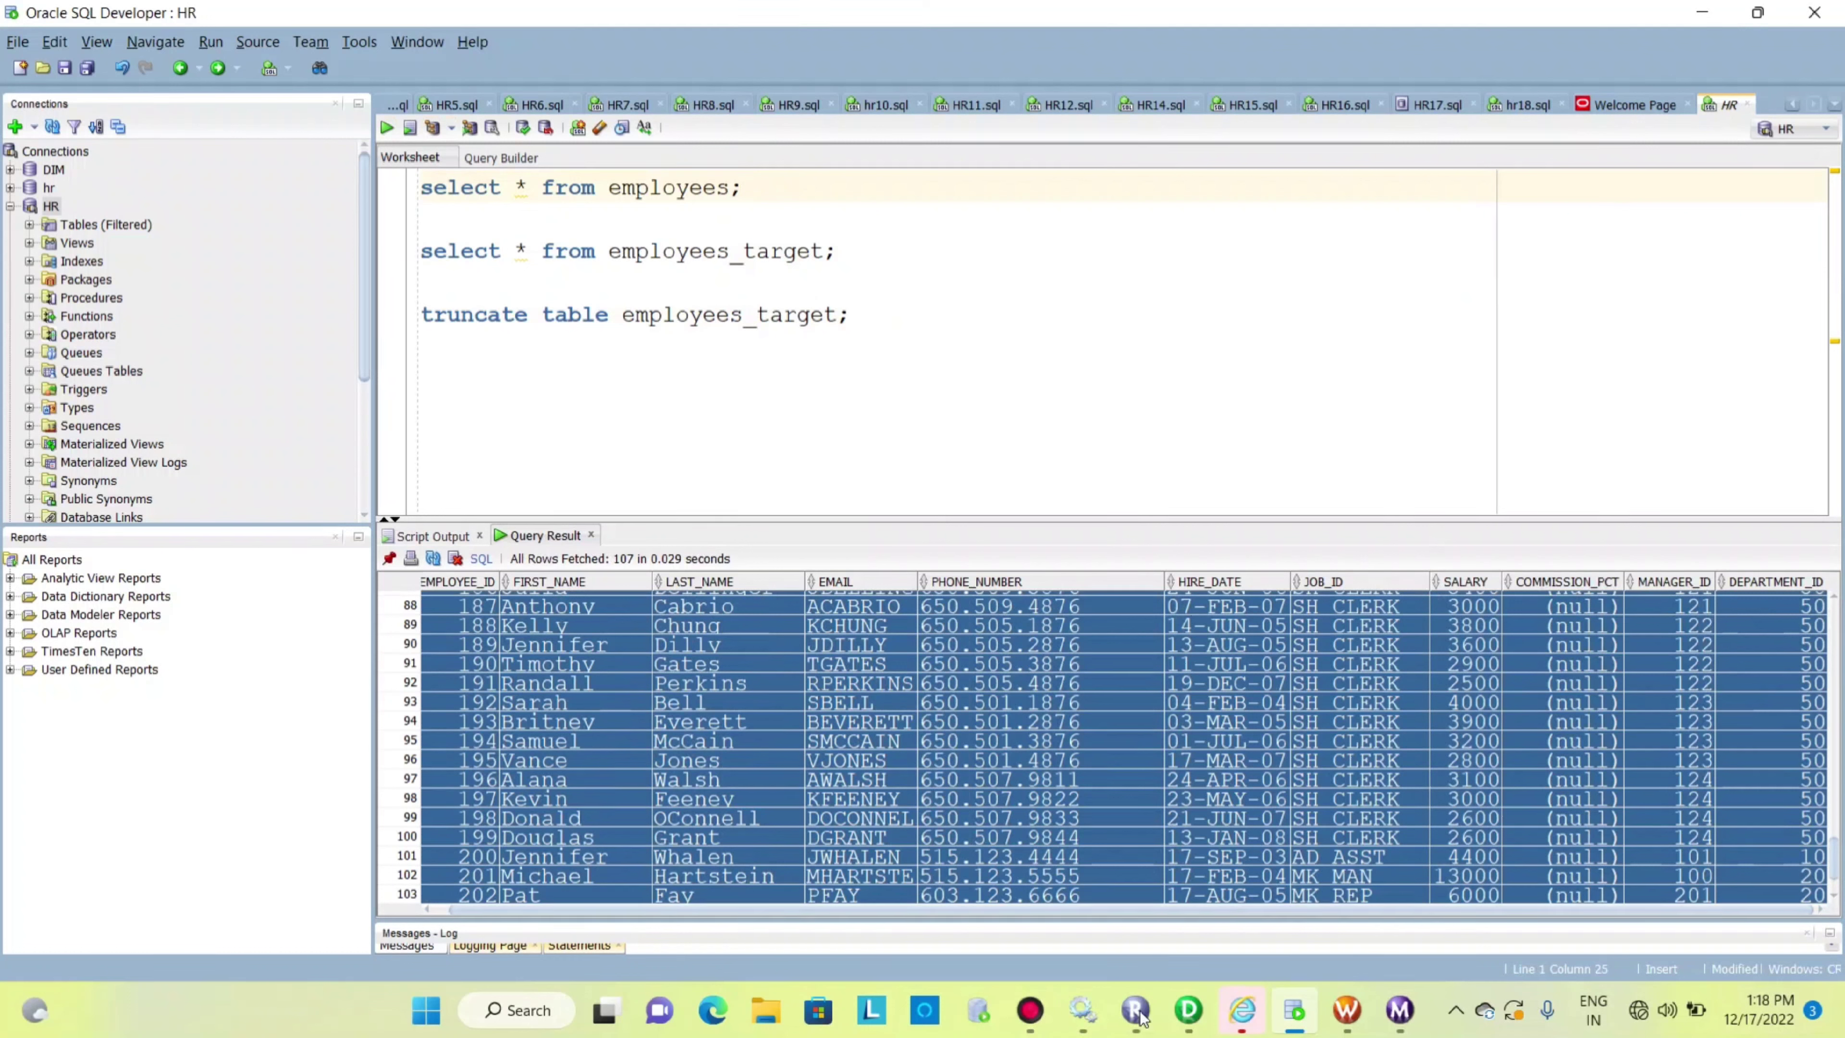
Step: Switch back to Workflow Monitor and examine the partition and performance details of the s_m_MyFirstMapping run
mouse_move(1177, 1005)
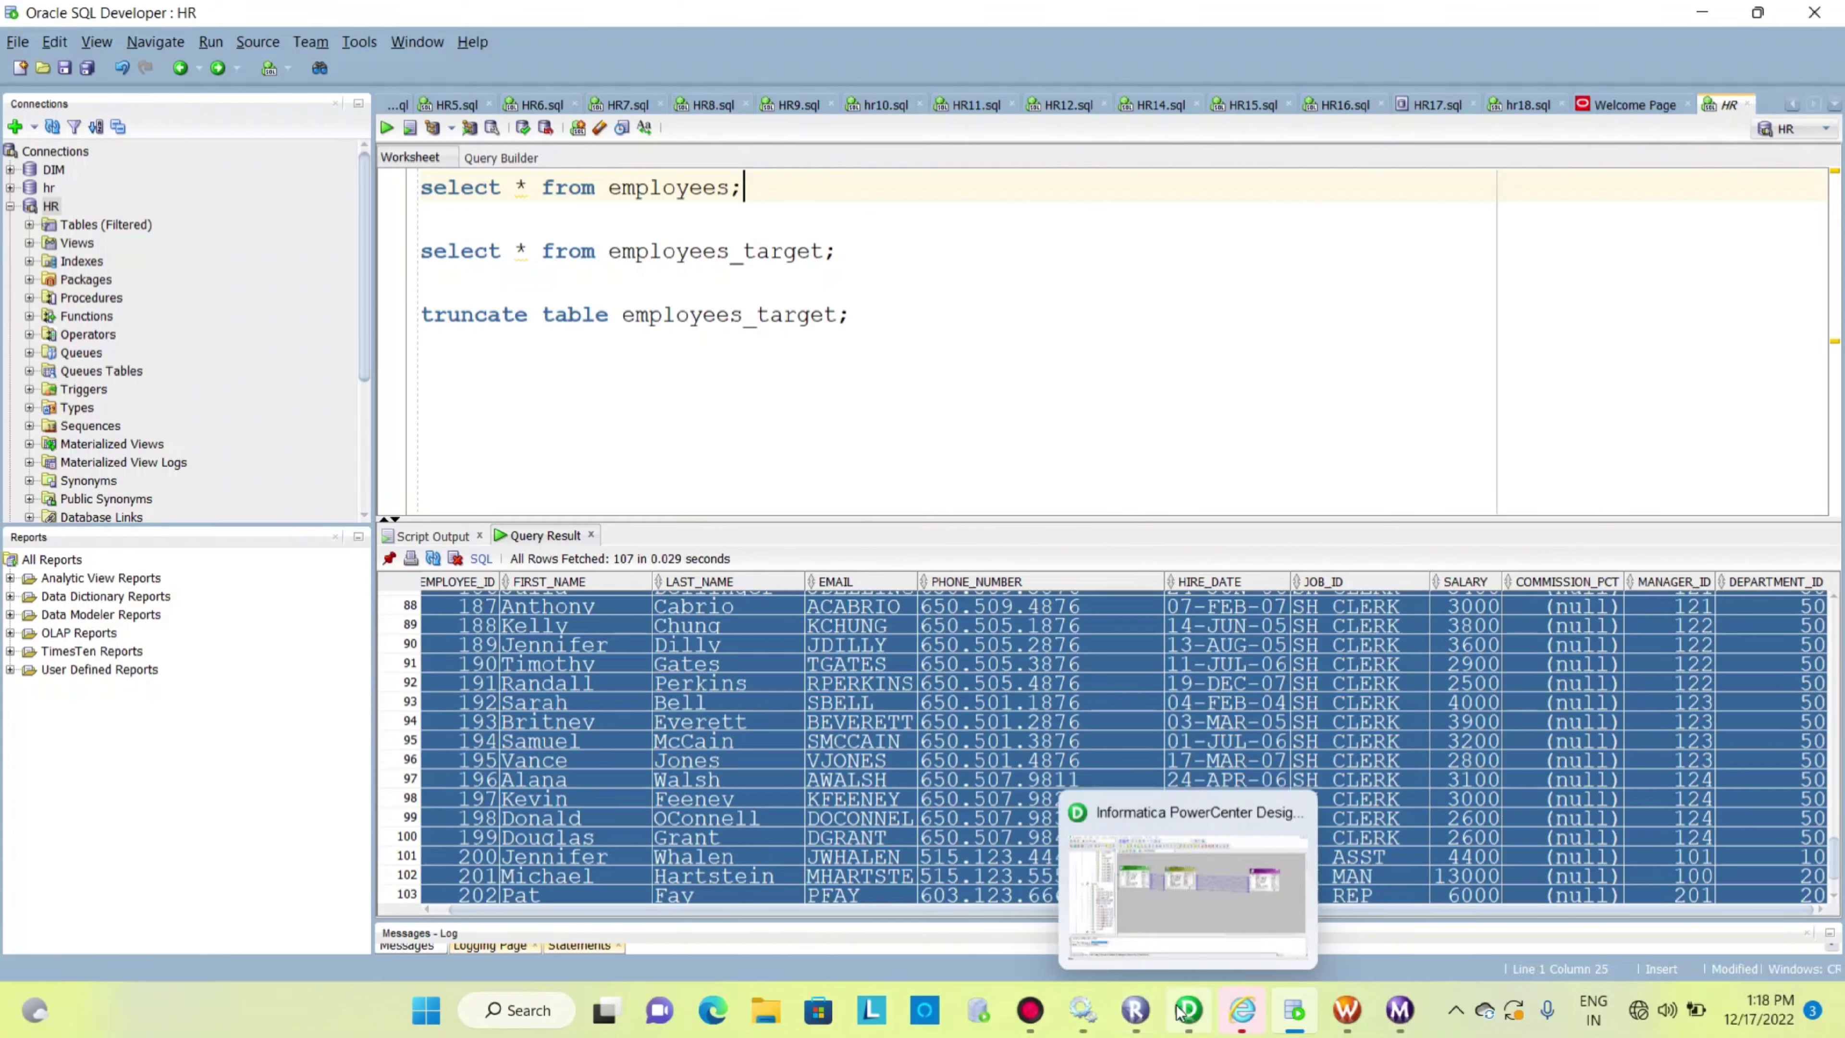
mouse_move(1241, 854)
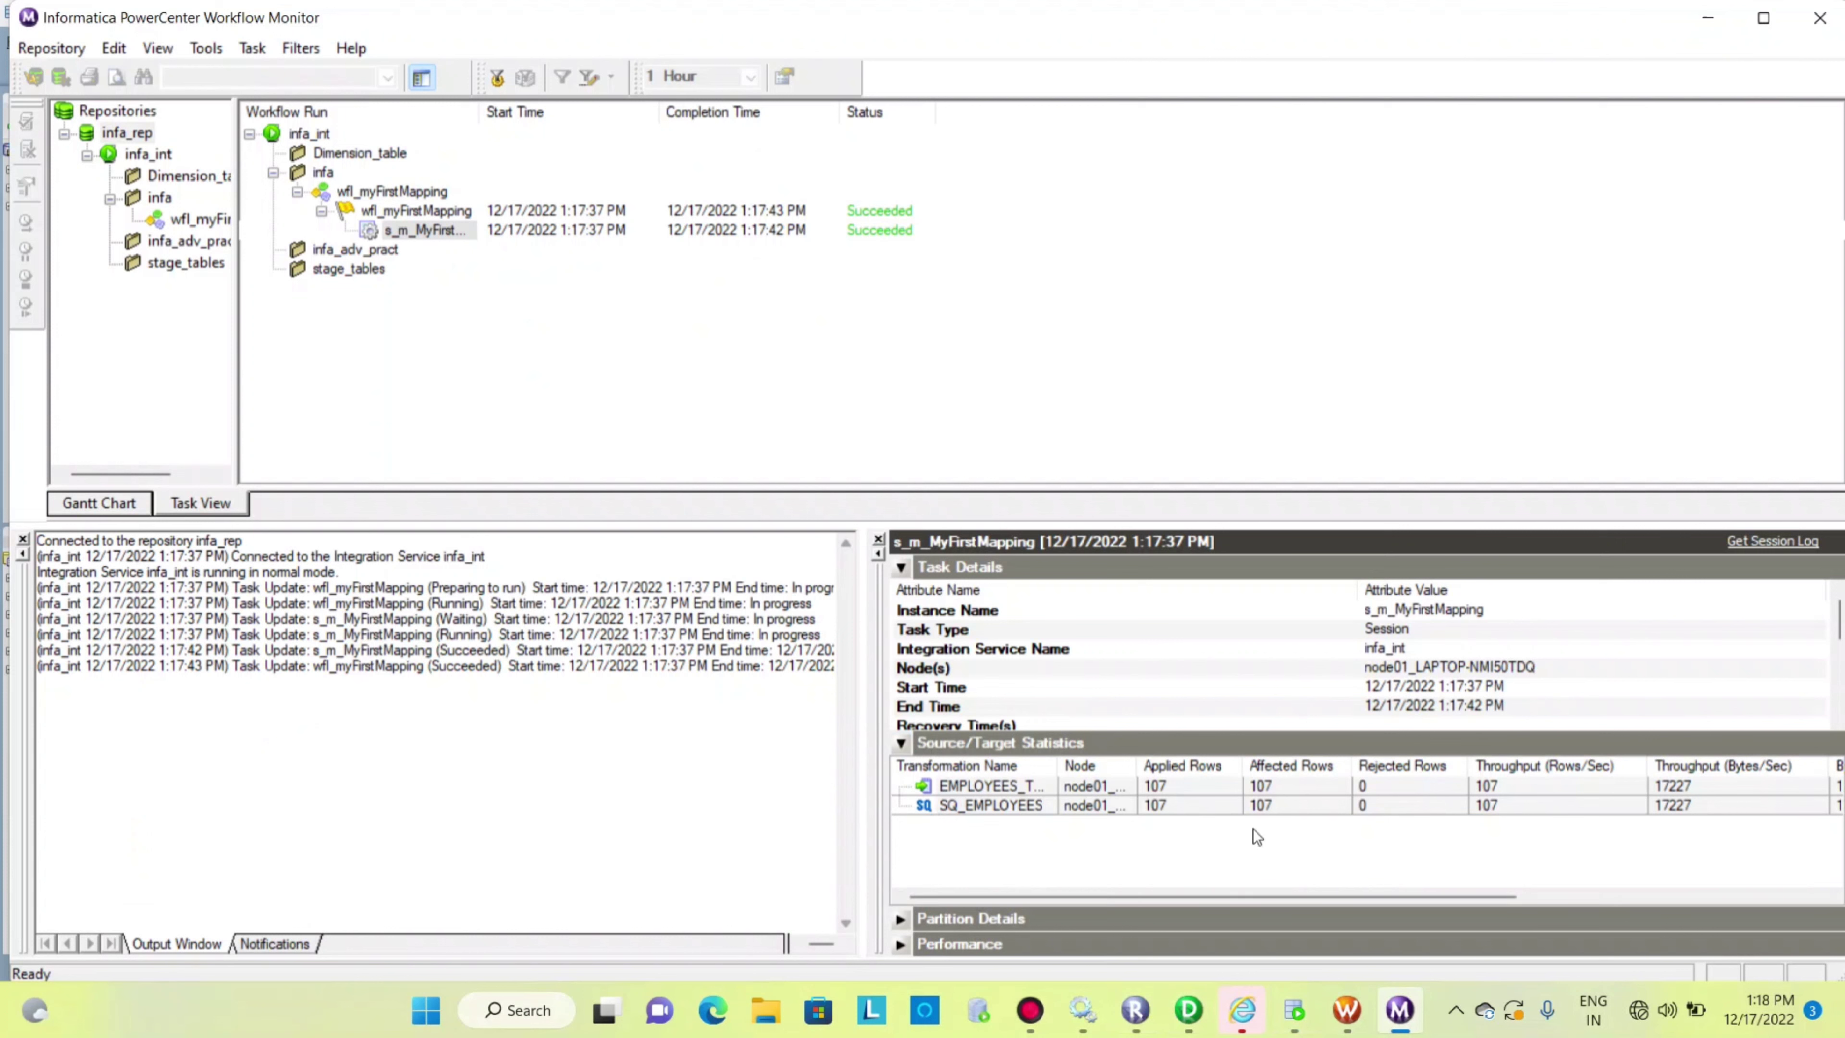
click(921, 742)
click(914, 918)
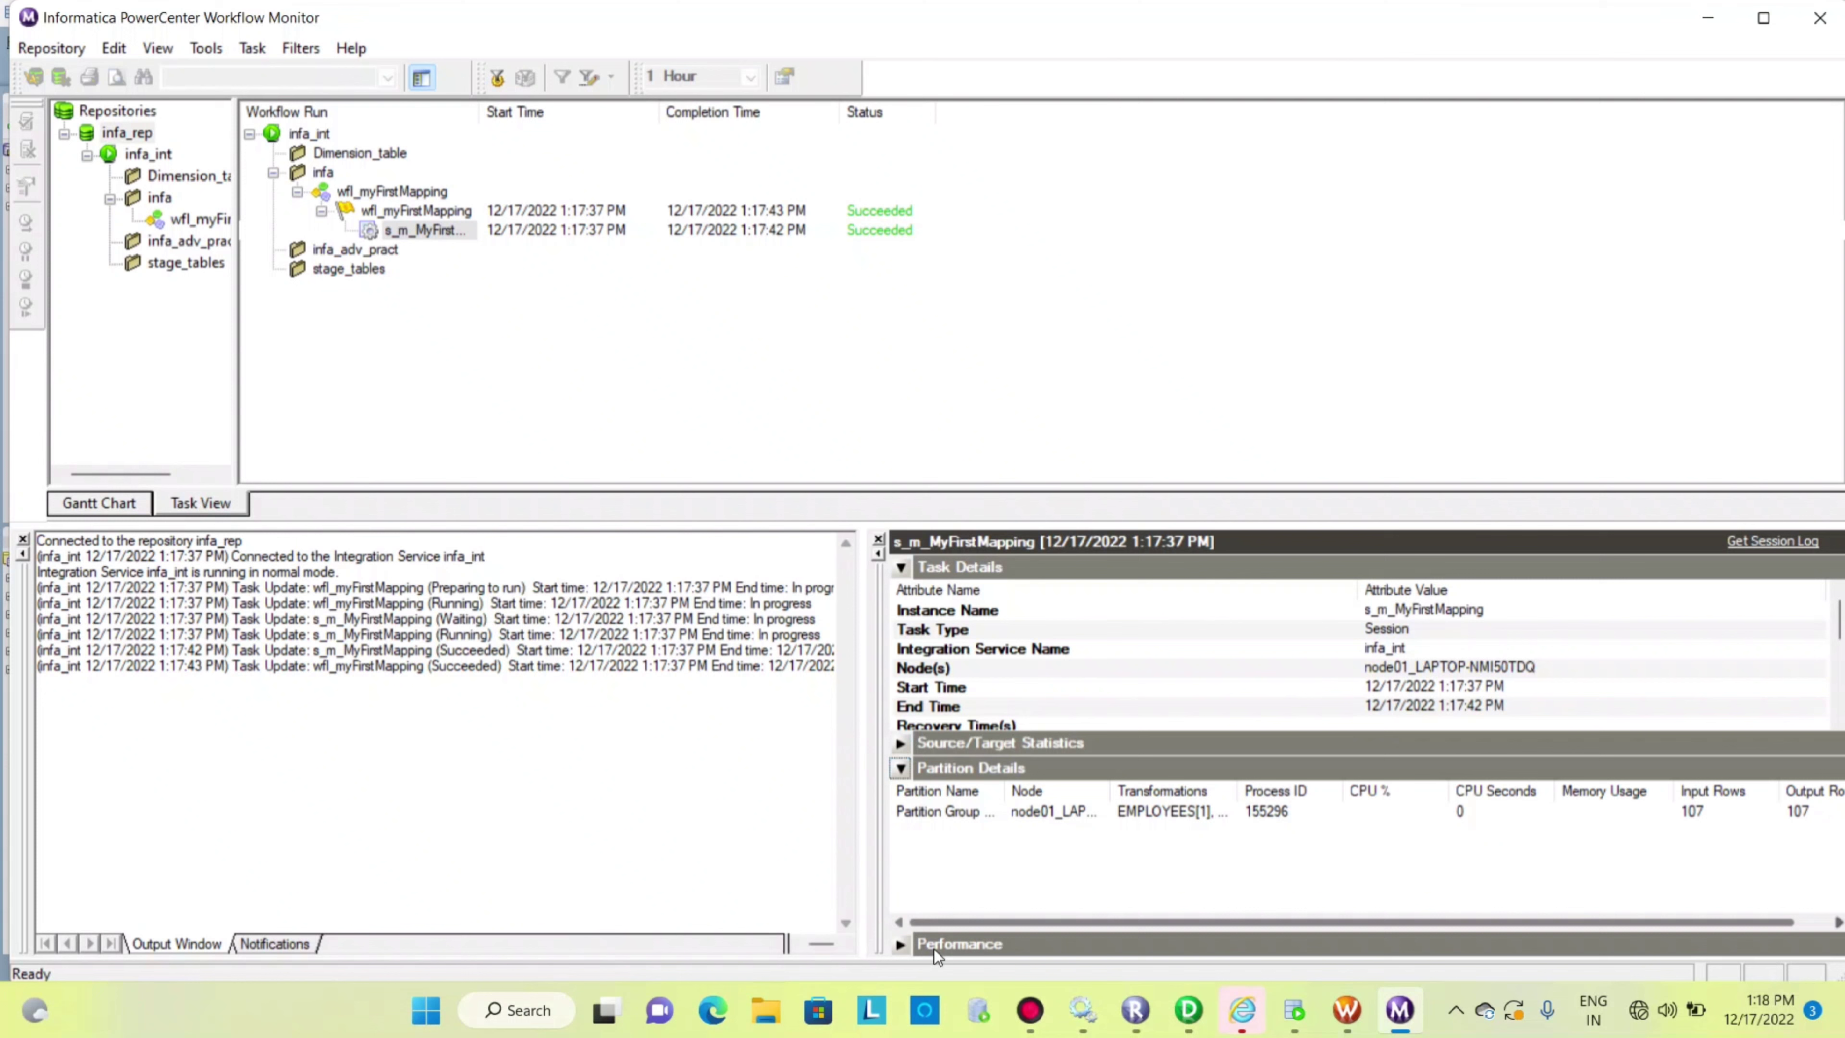
click(905, 943)
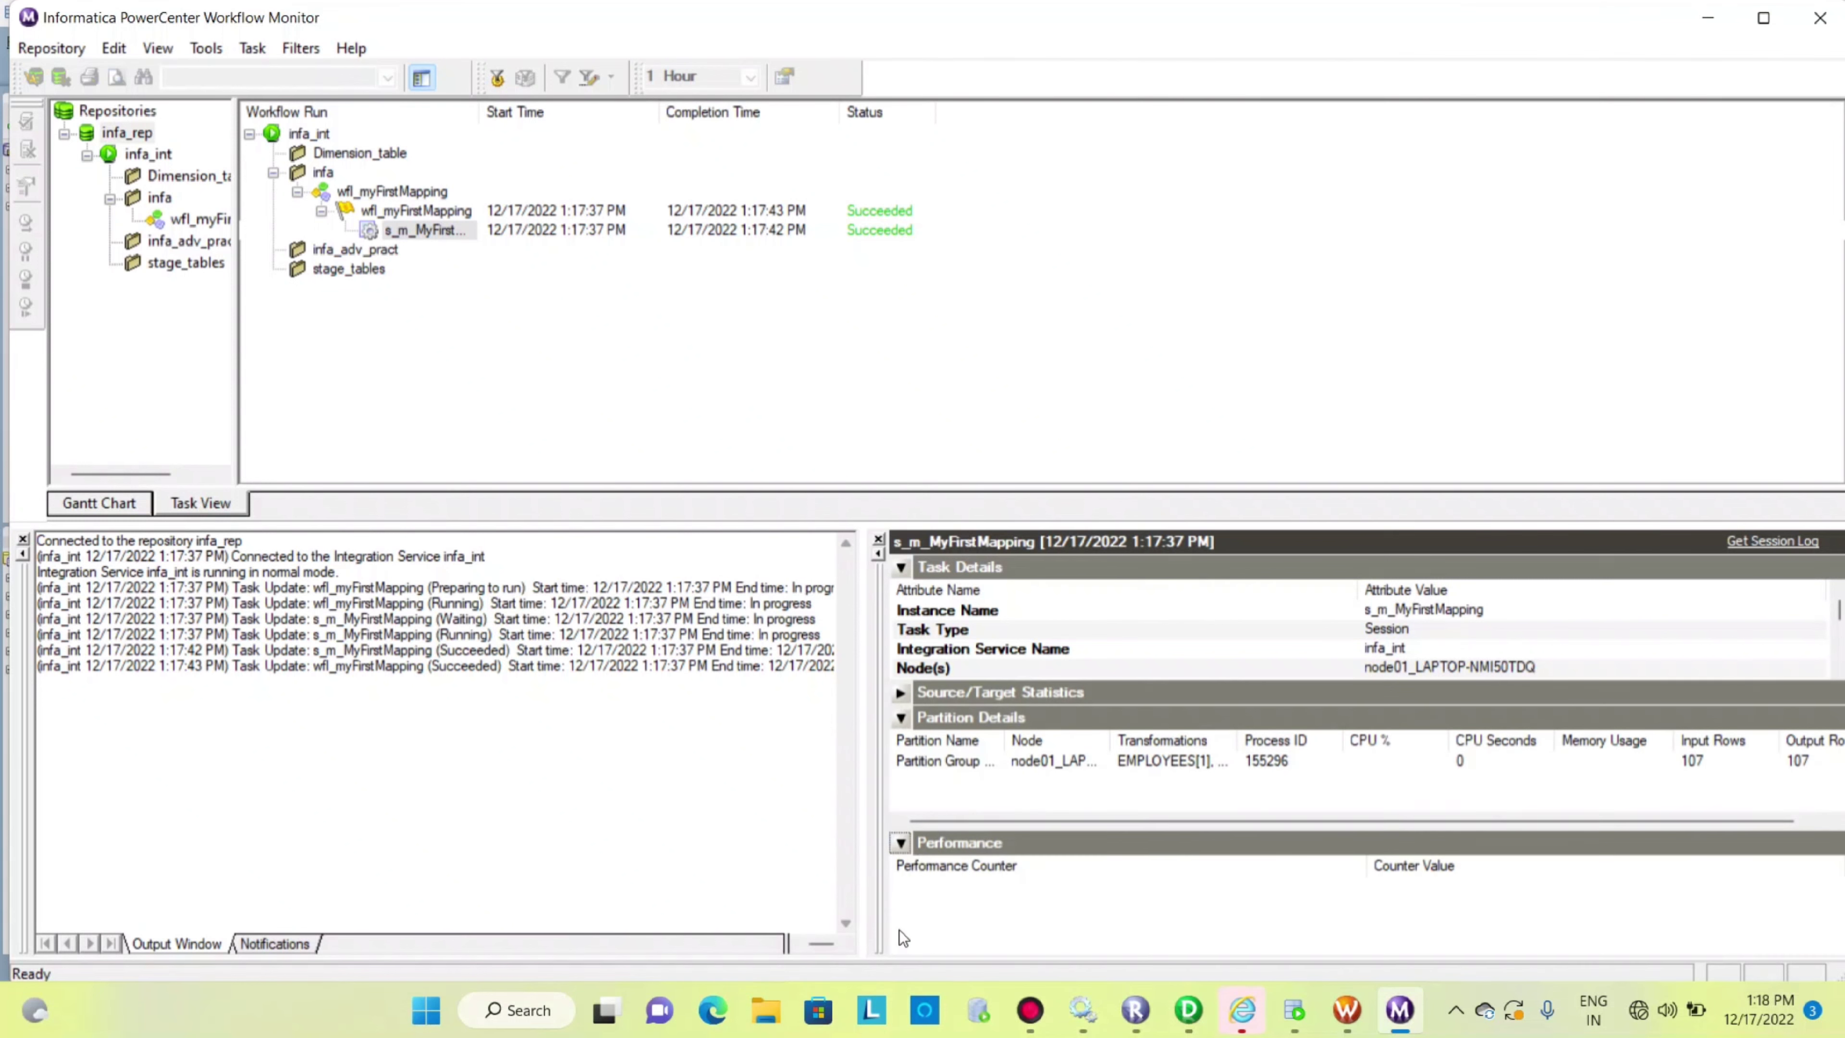
click(901, 718)
click(901, 792)
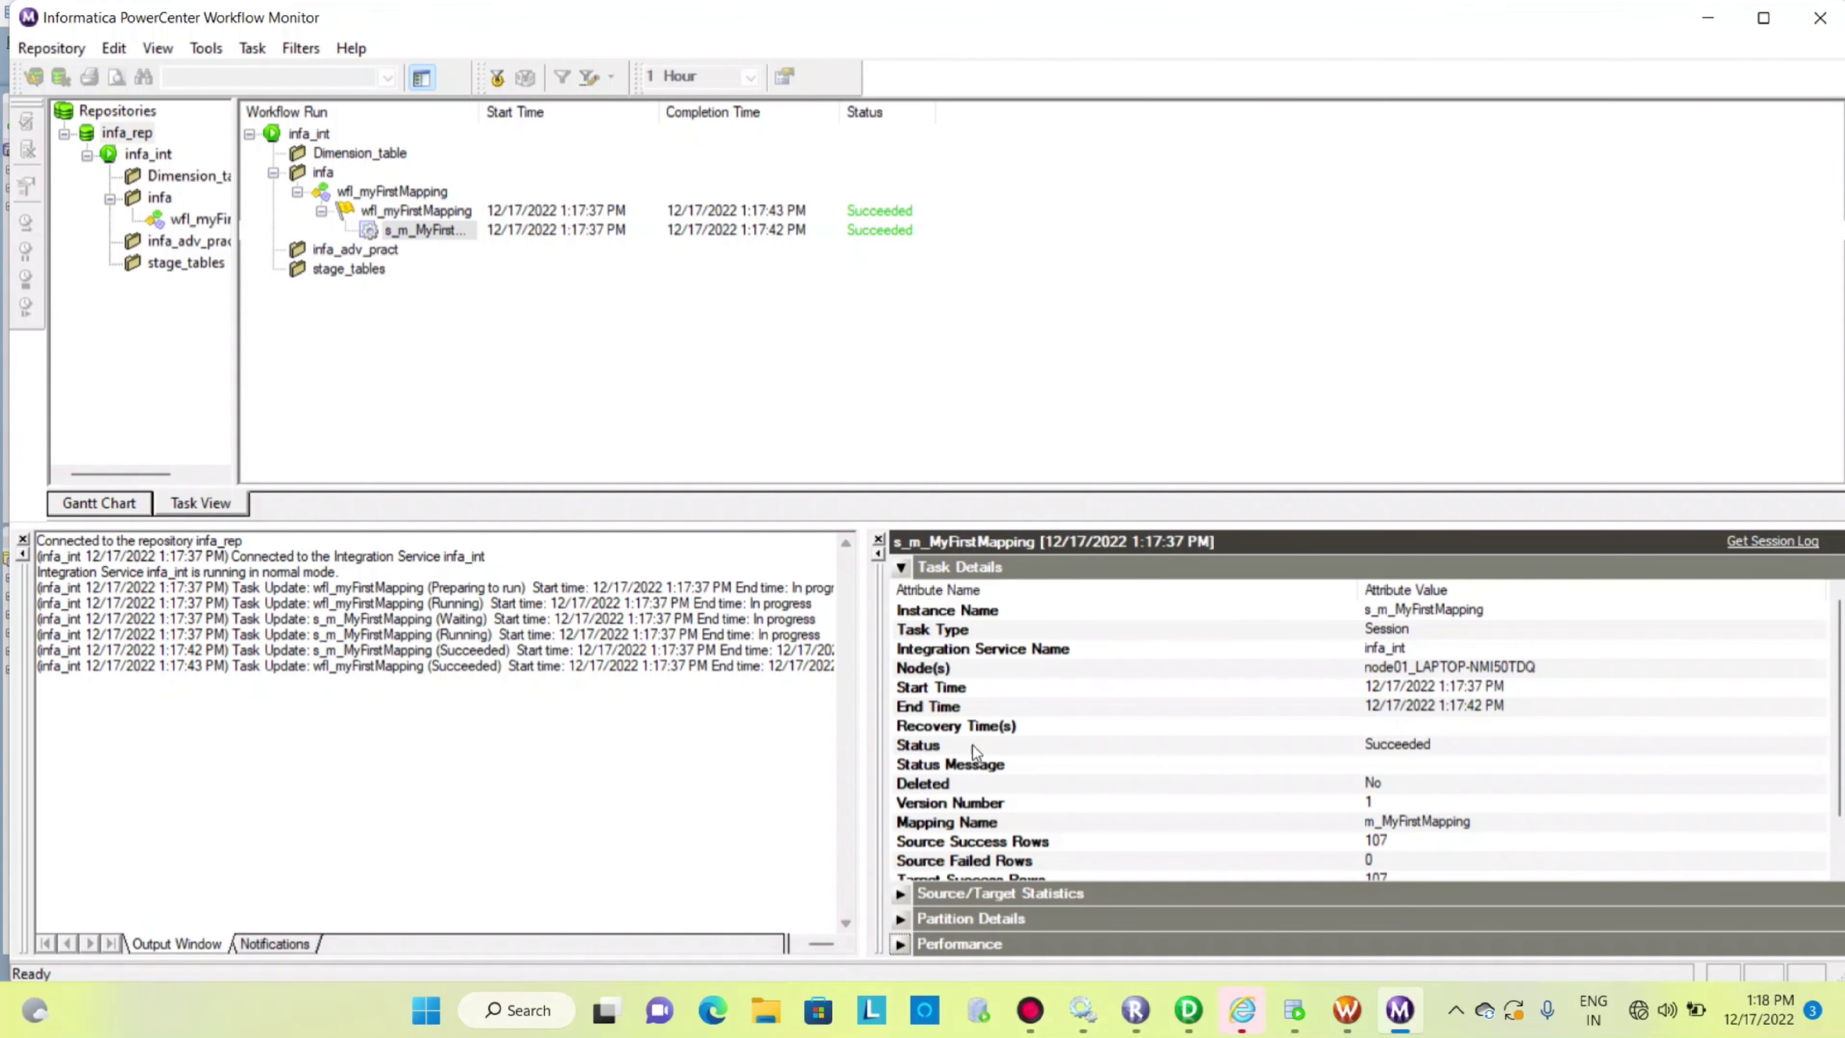
Step: Open the session log of the s_m_MyFirstMapping run at full size and examine its events from initialization through the load entries
right_click(416, 229)
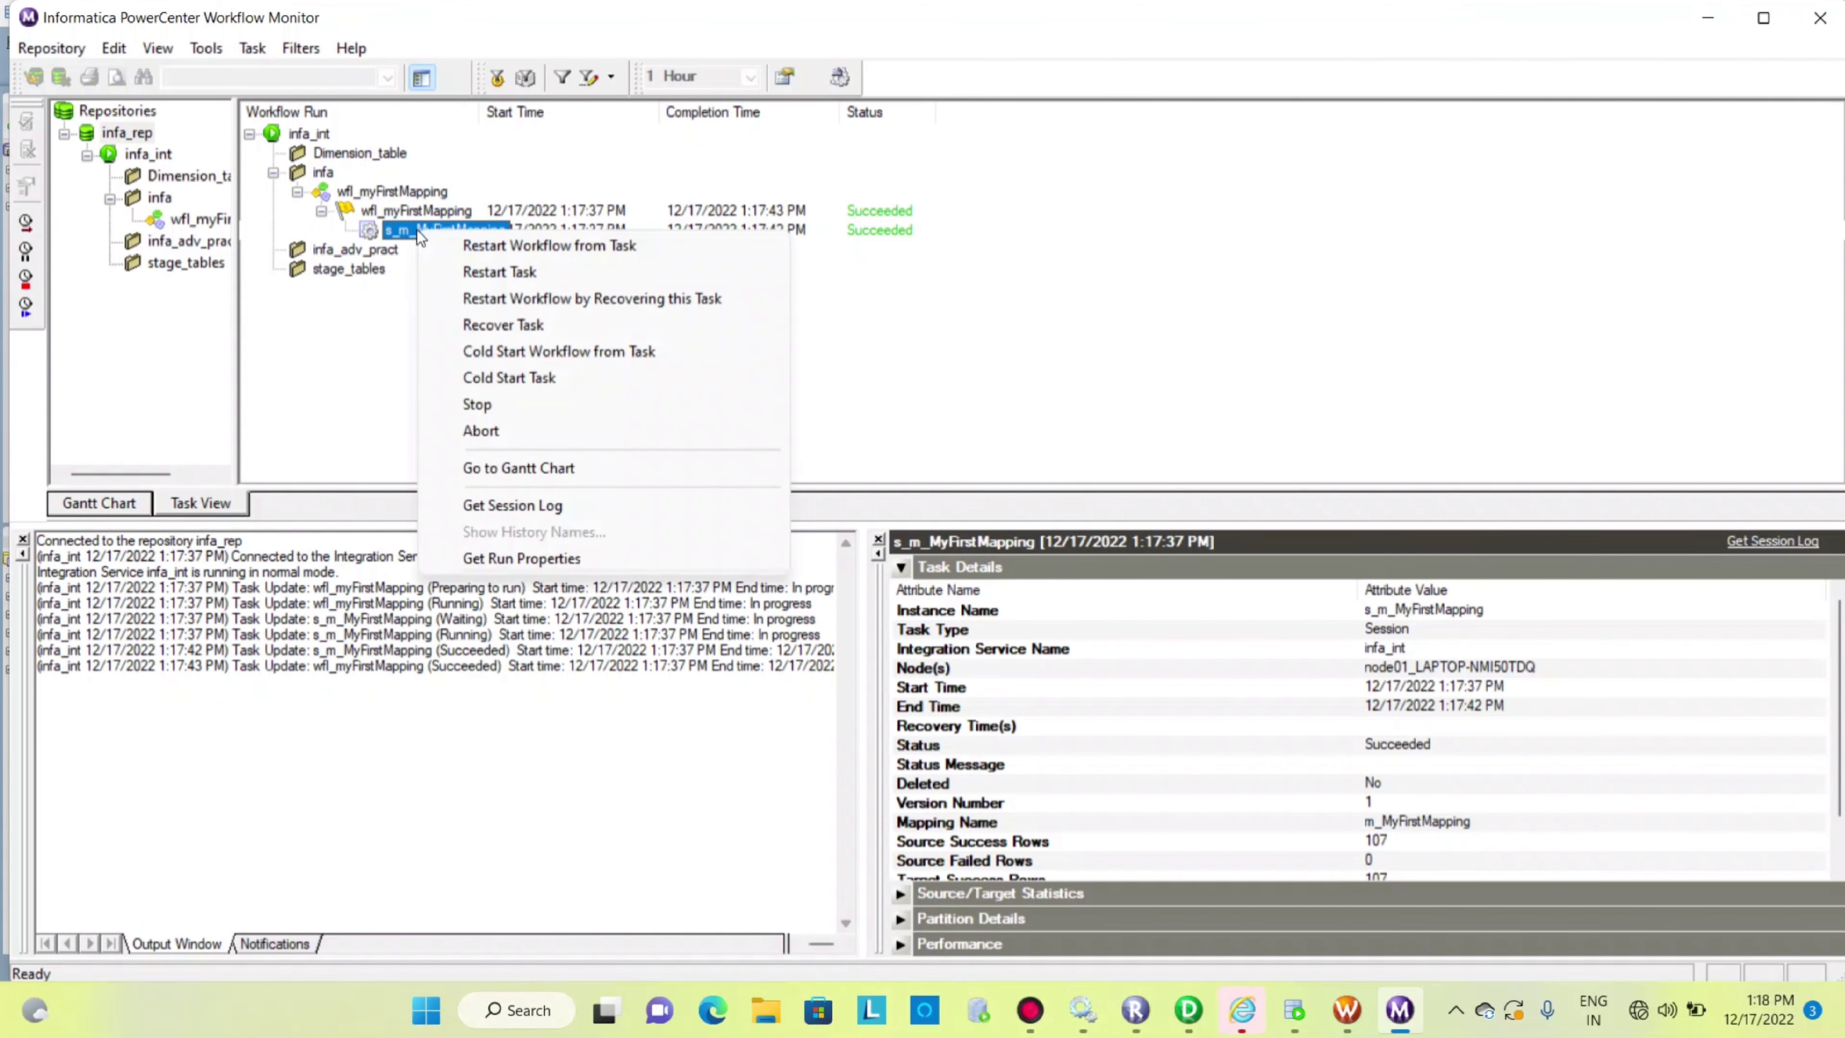
click(500, 512)
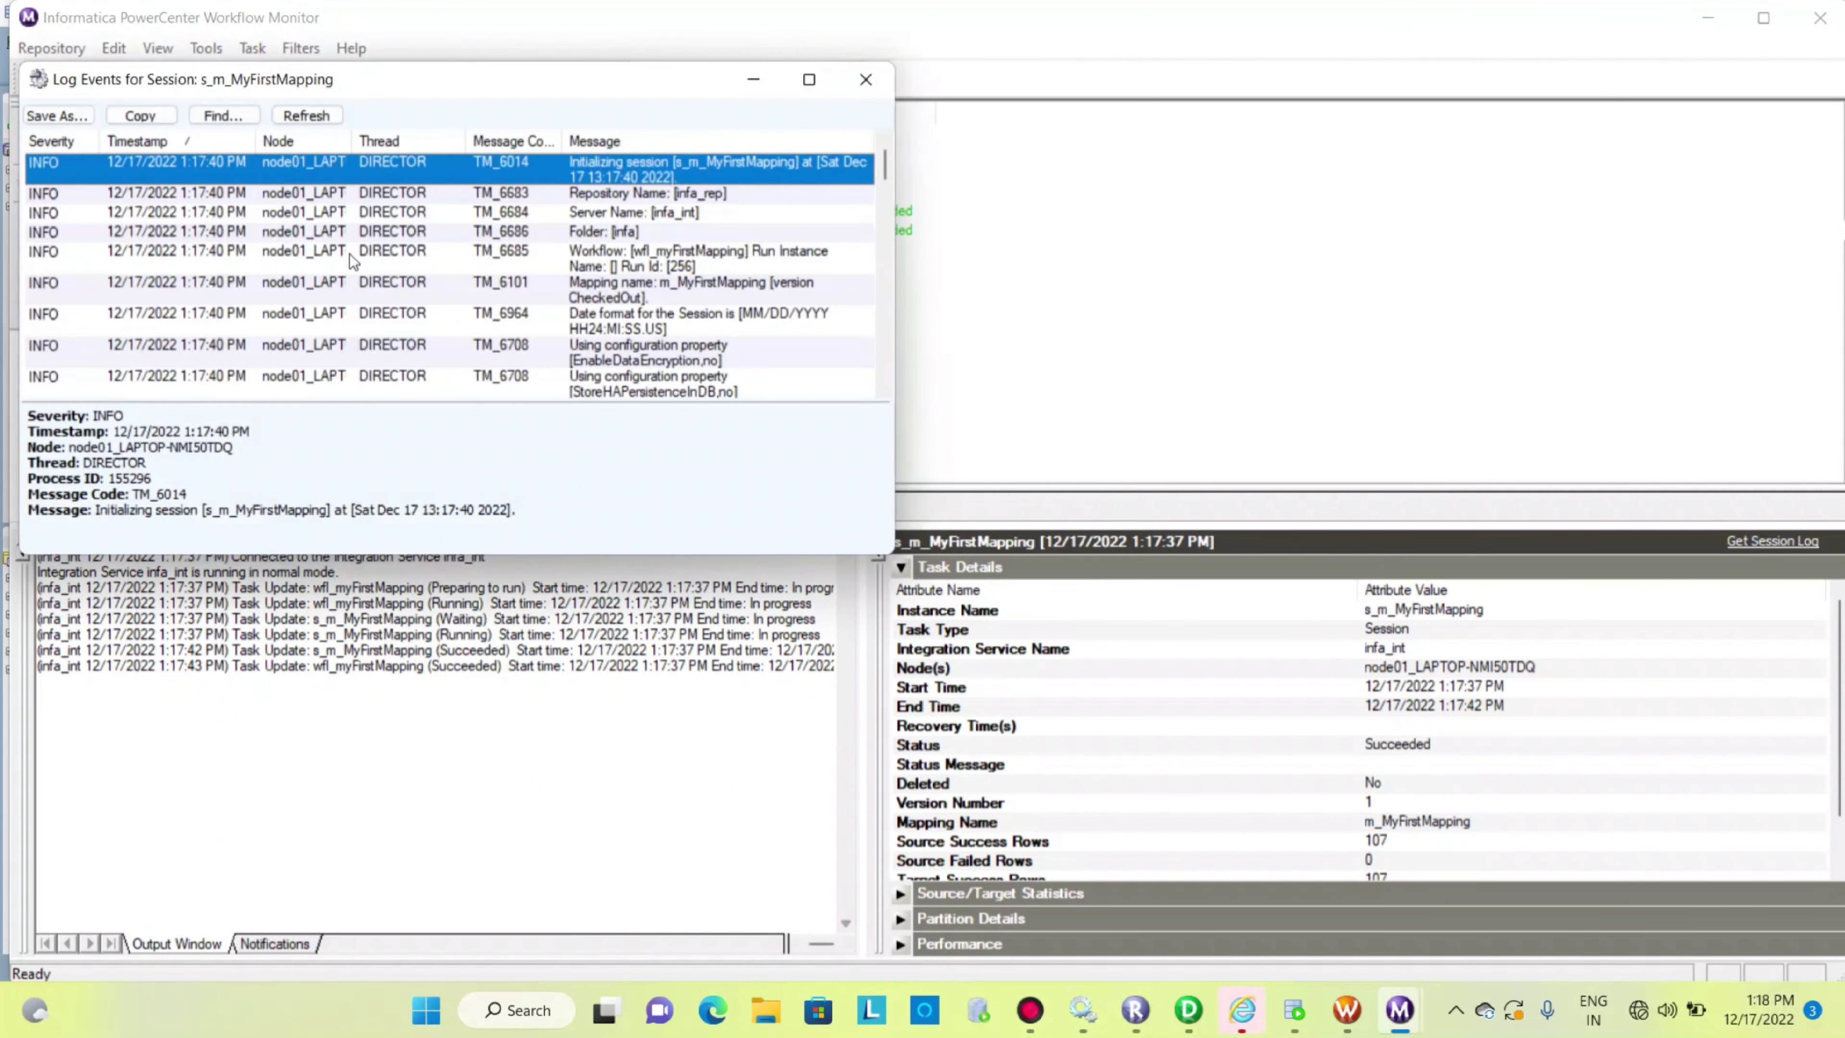
click(827, 82)
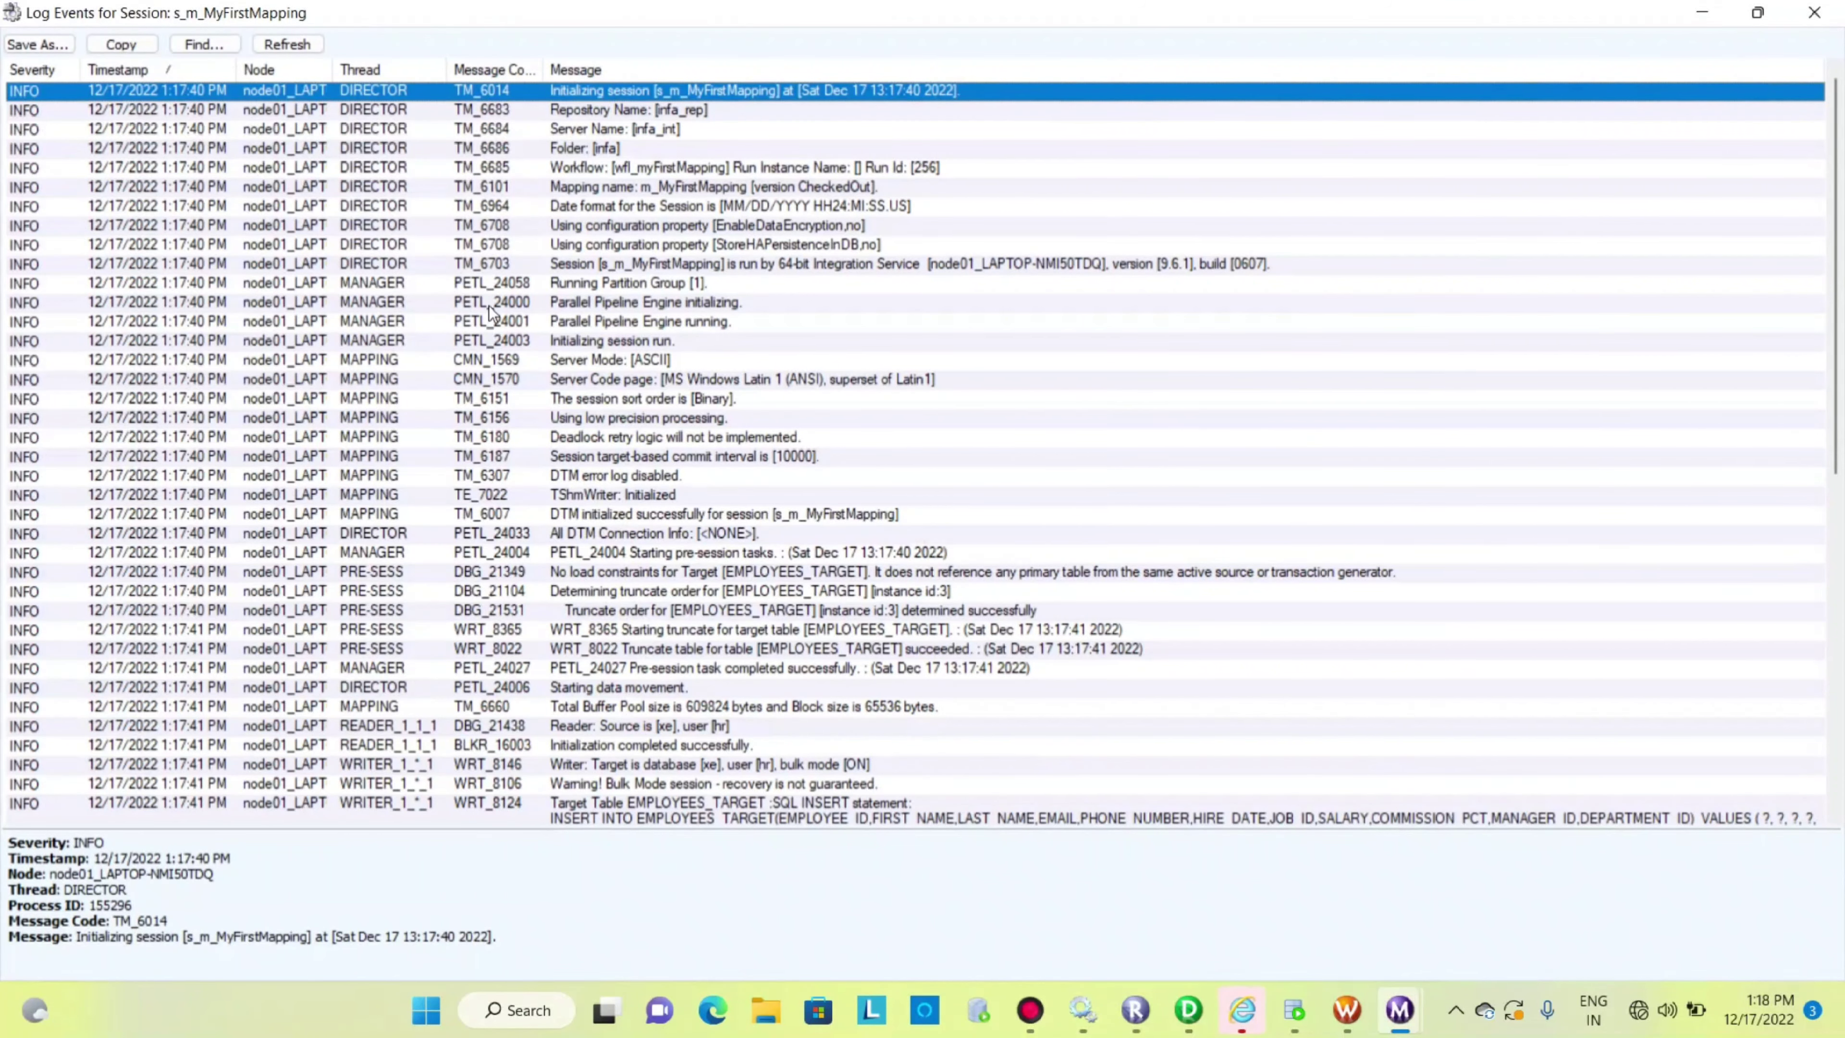
scroll(378, 220, down, 4)
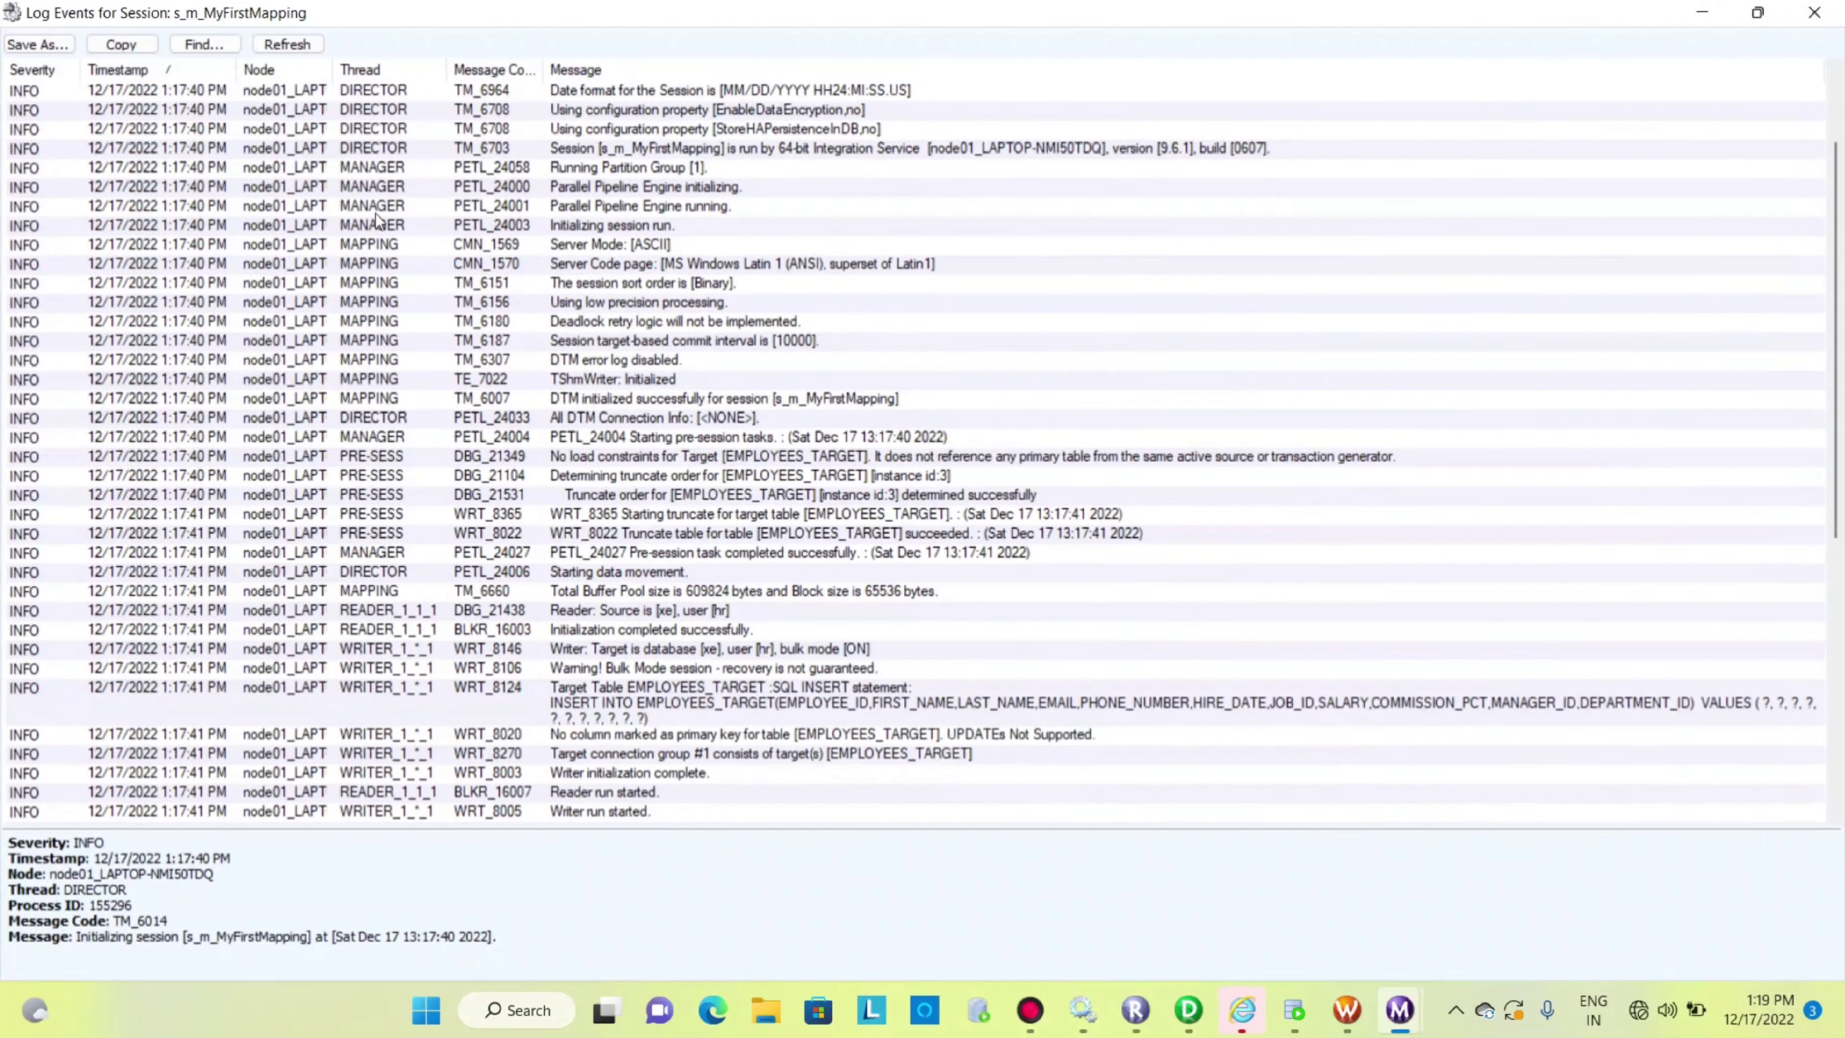
scroll(377, 220, down, 6)
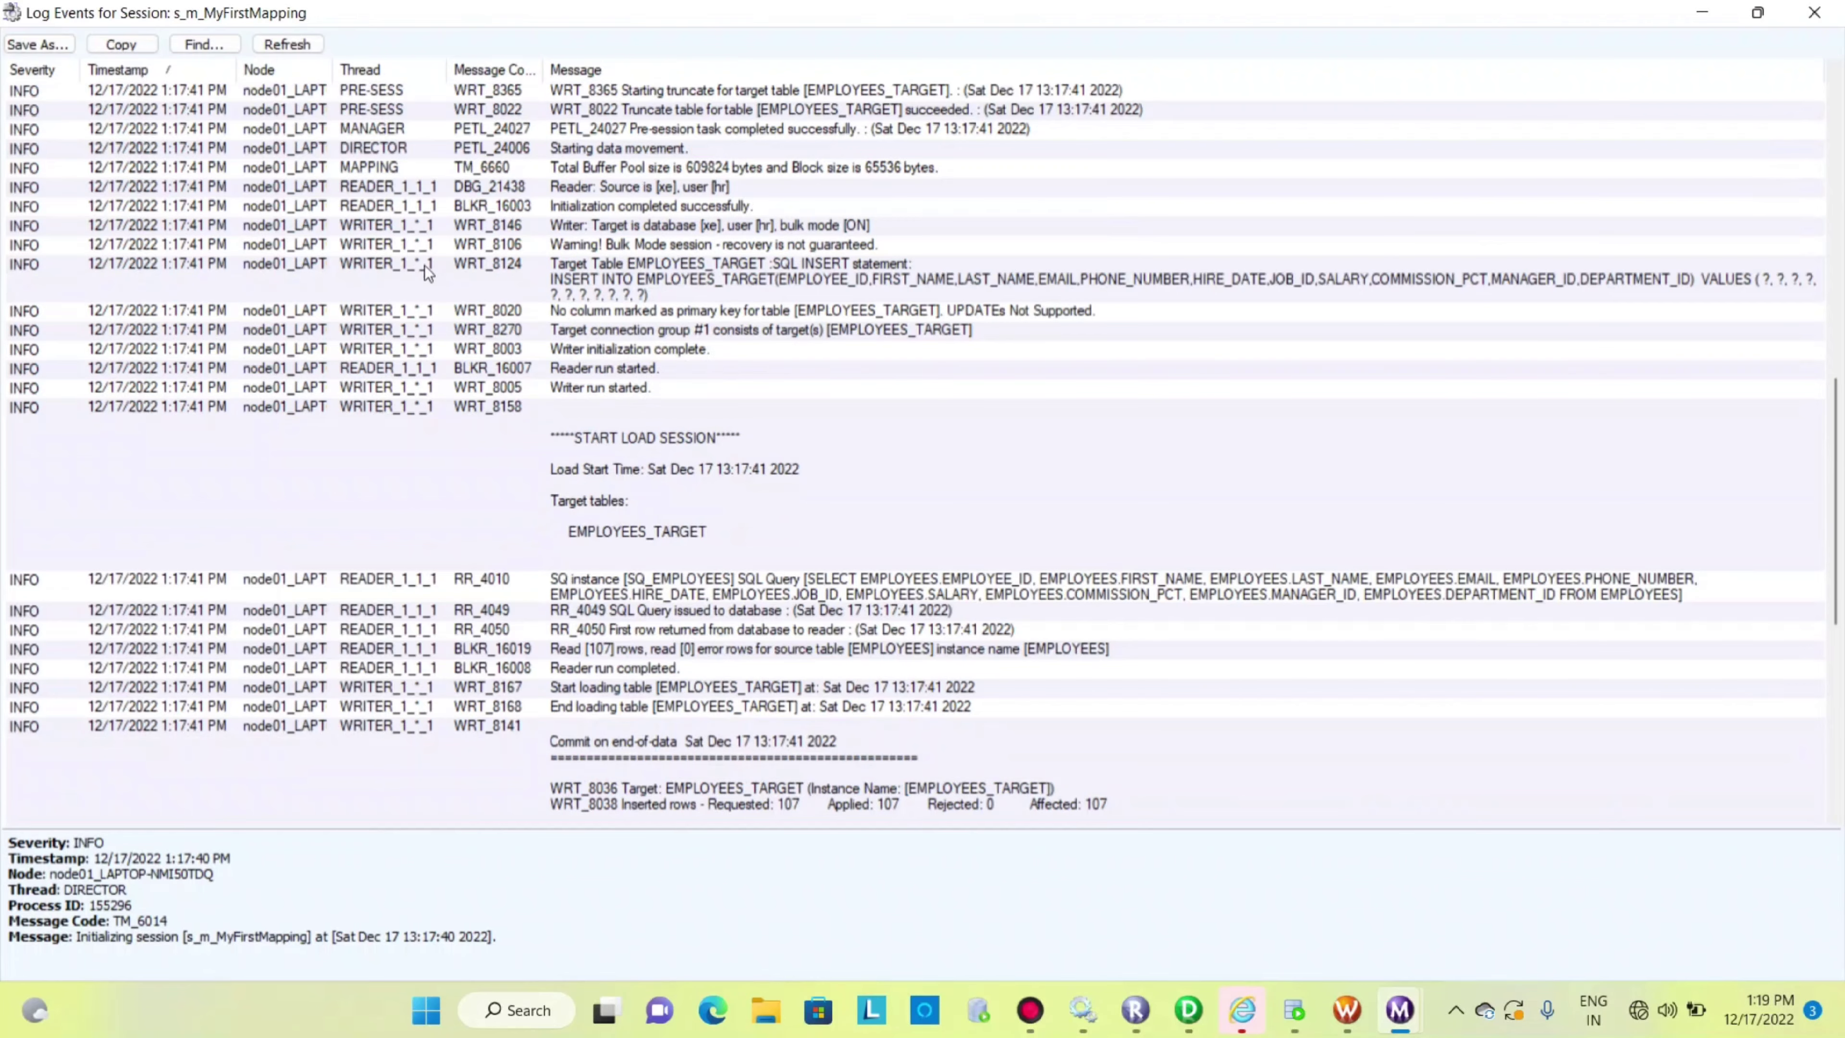
scroll(423, 266, down, 2)
scroll(392, 287, down, 4)
Step: Review the log's SQ_EMPLOYEES query, EMPLOYEES_TARGET load summary and session load summary, and close the session log
scroll(386, 262, up, 1)
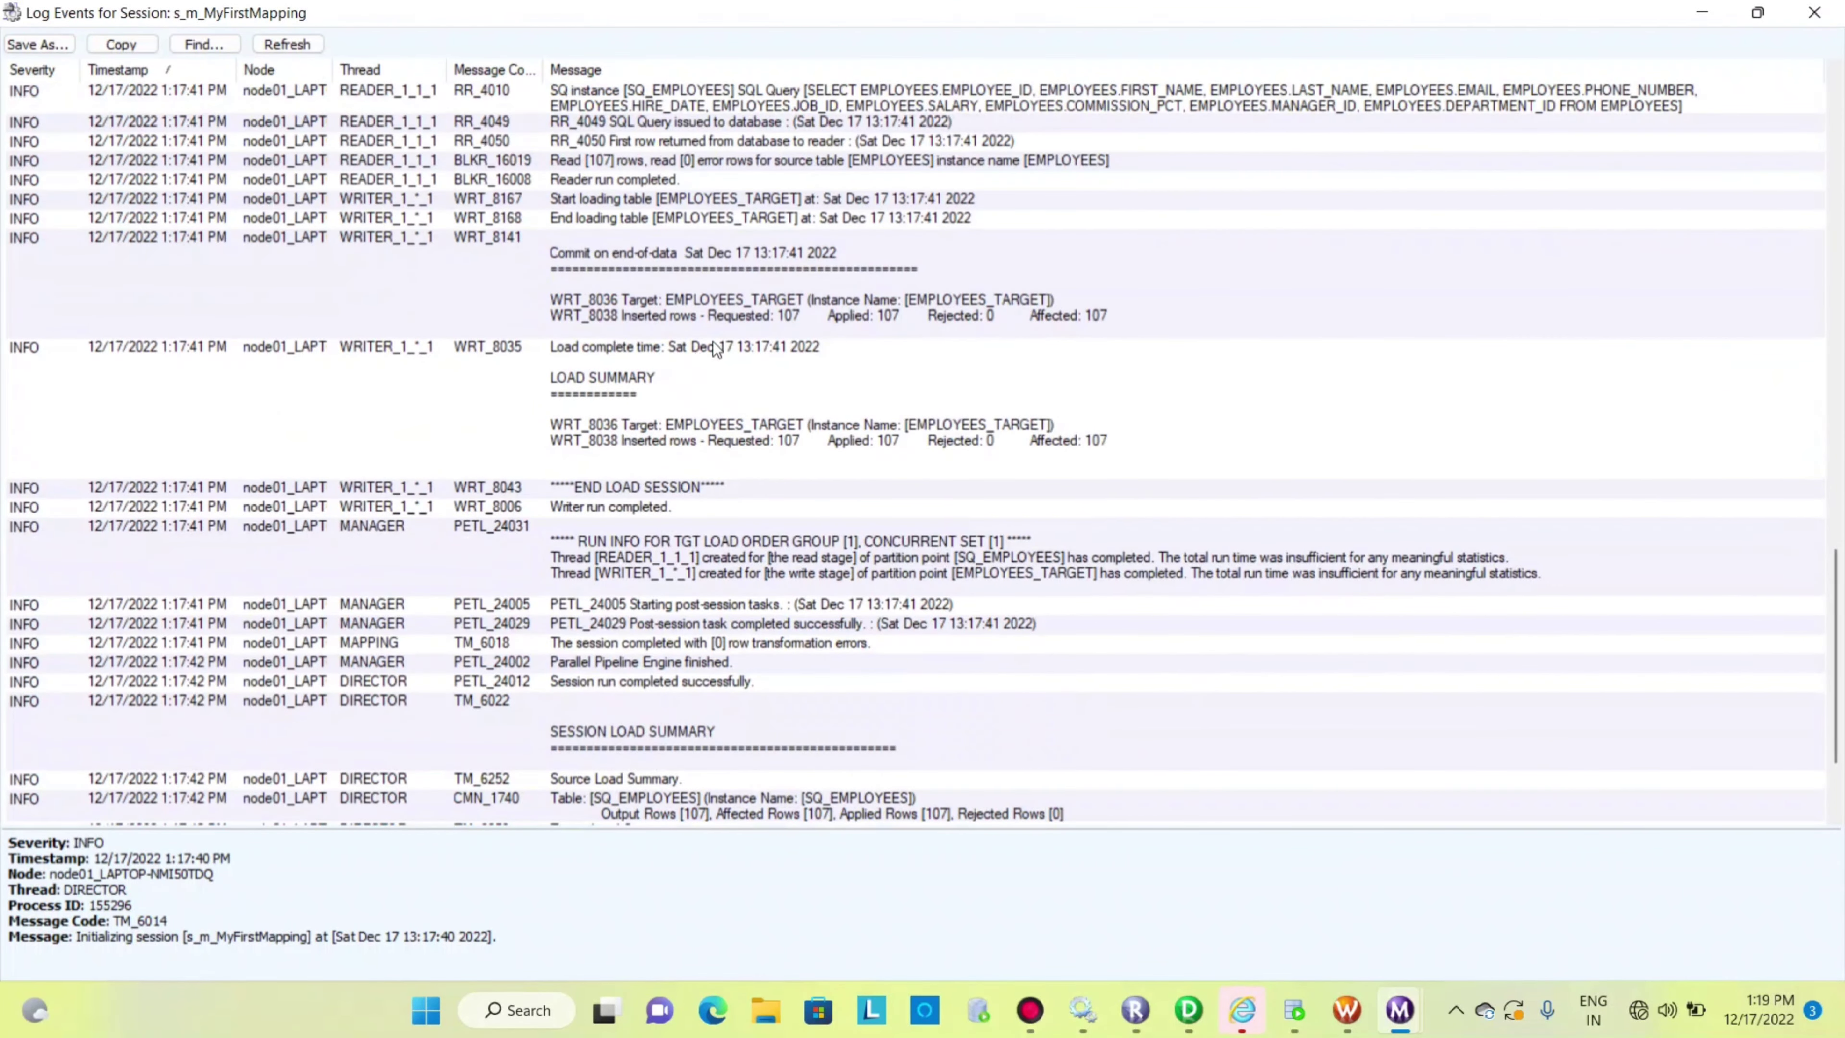
scroll(713, 340, up, 4)
scroll(762, 572, up, 4)
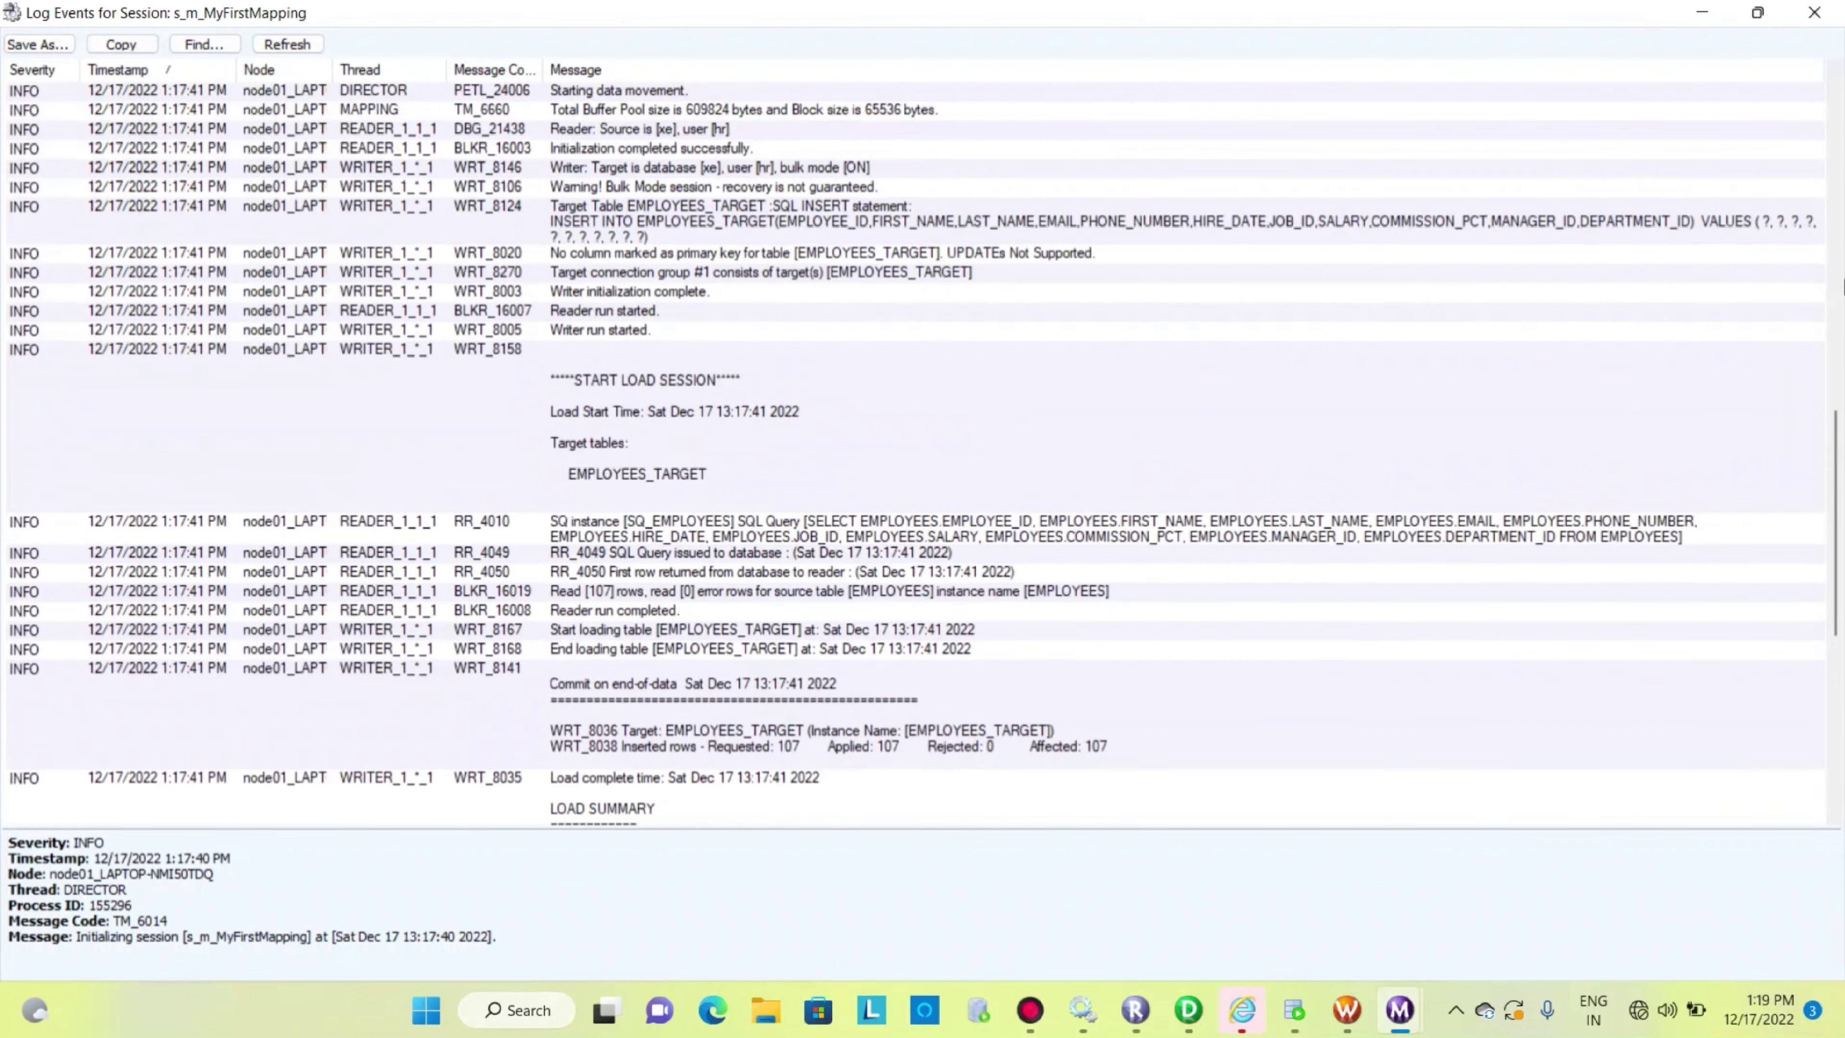
scroll(772, 381, down, 5)
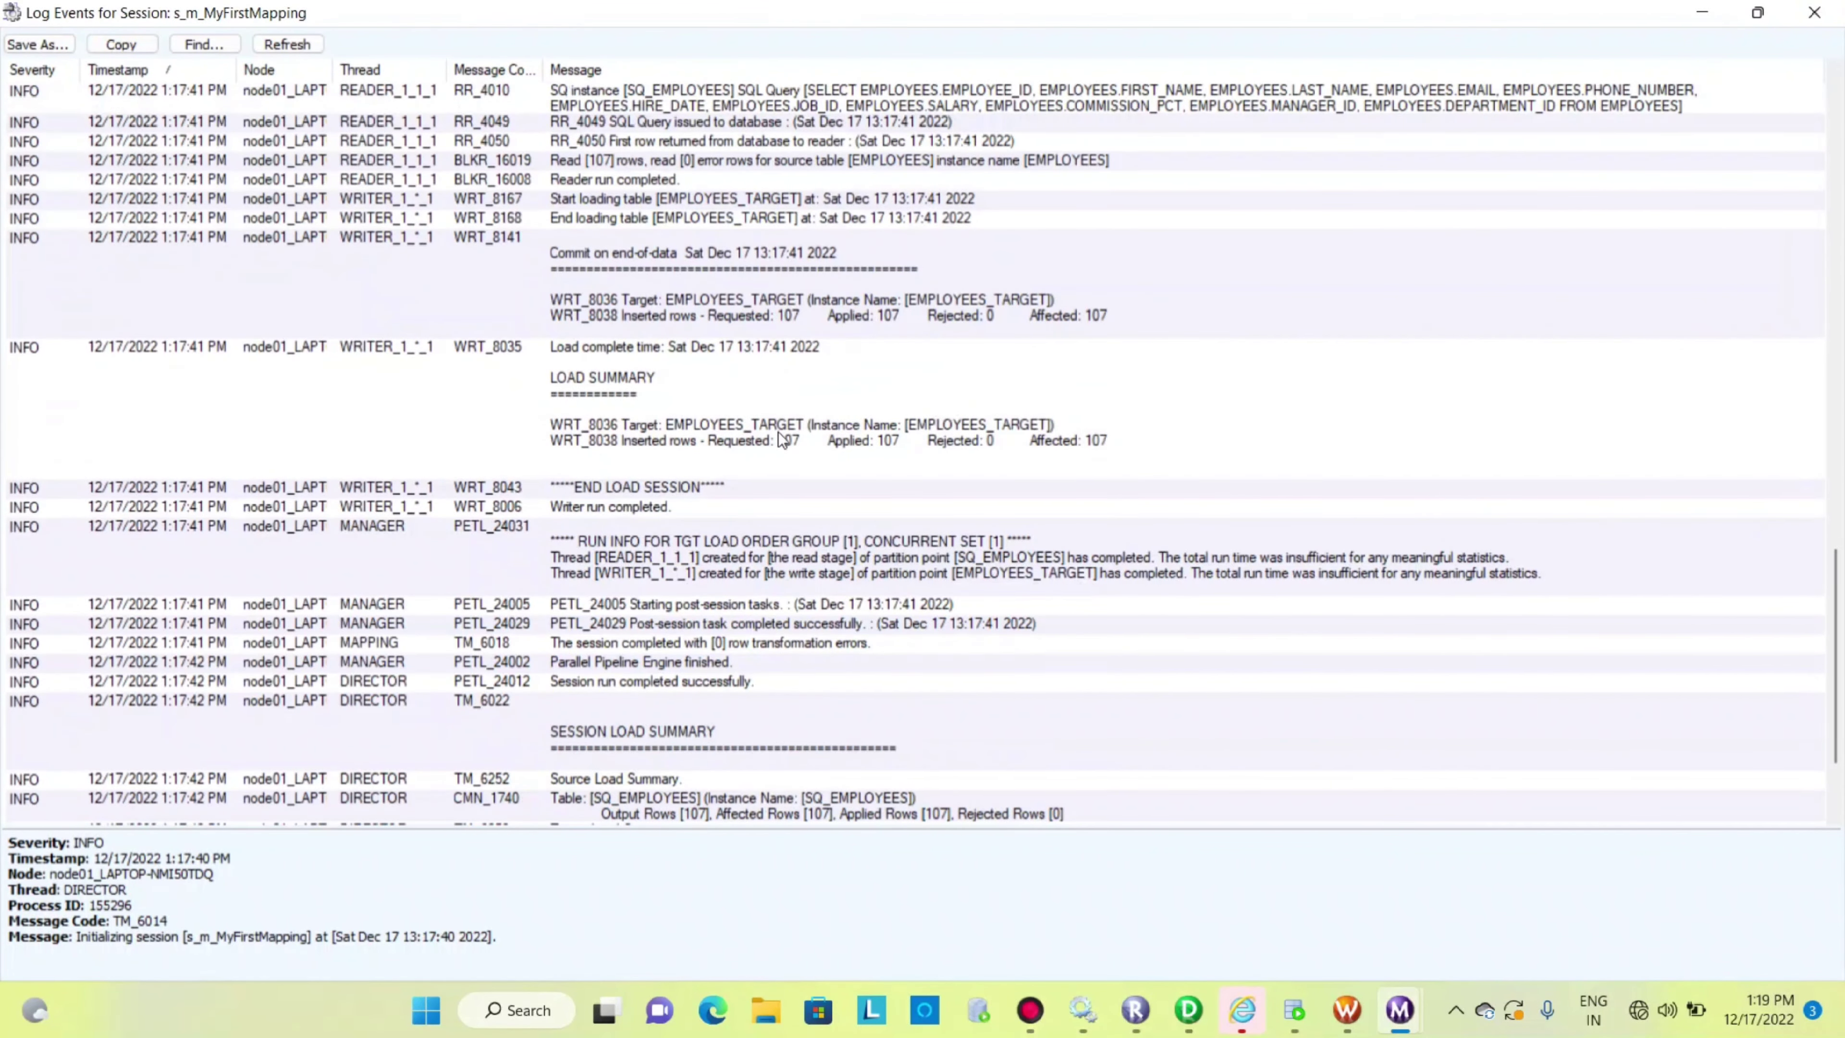
scroll(779, 431, down, 1)
scroll(797, 396, down, 1)
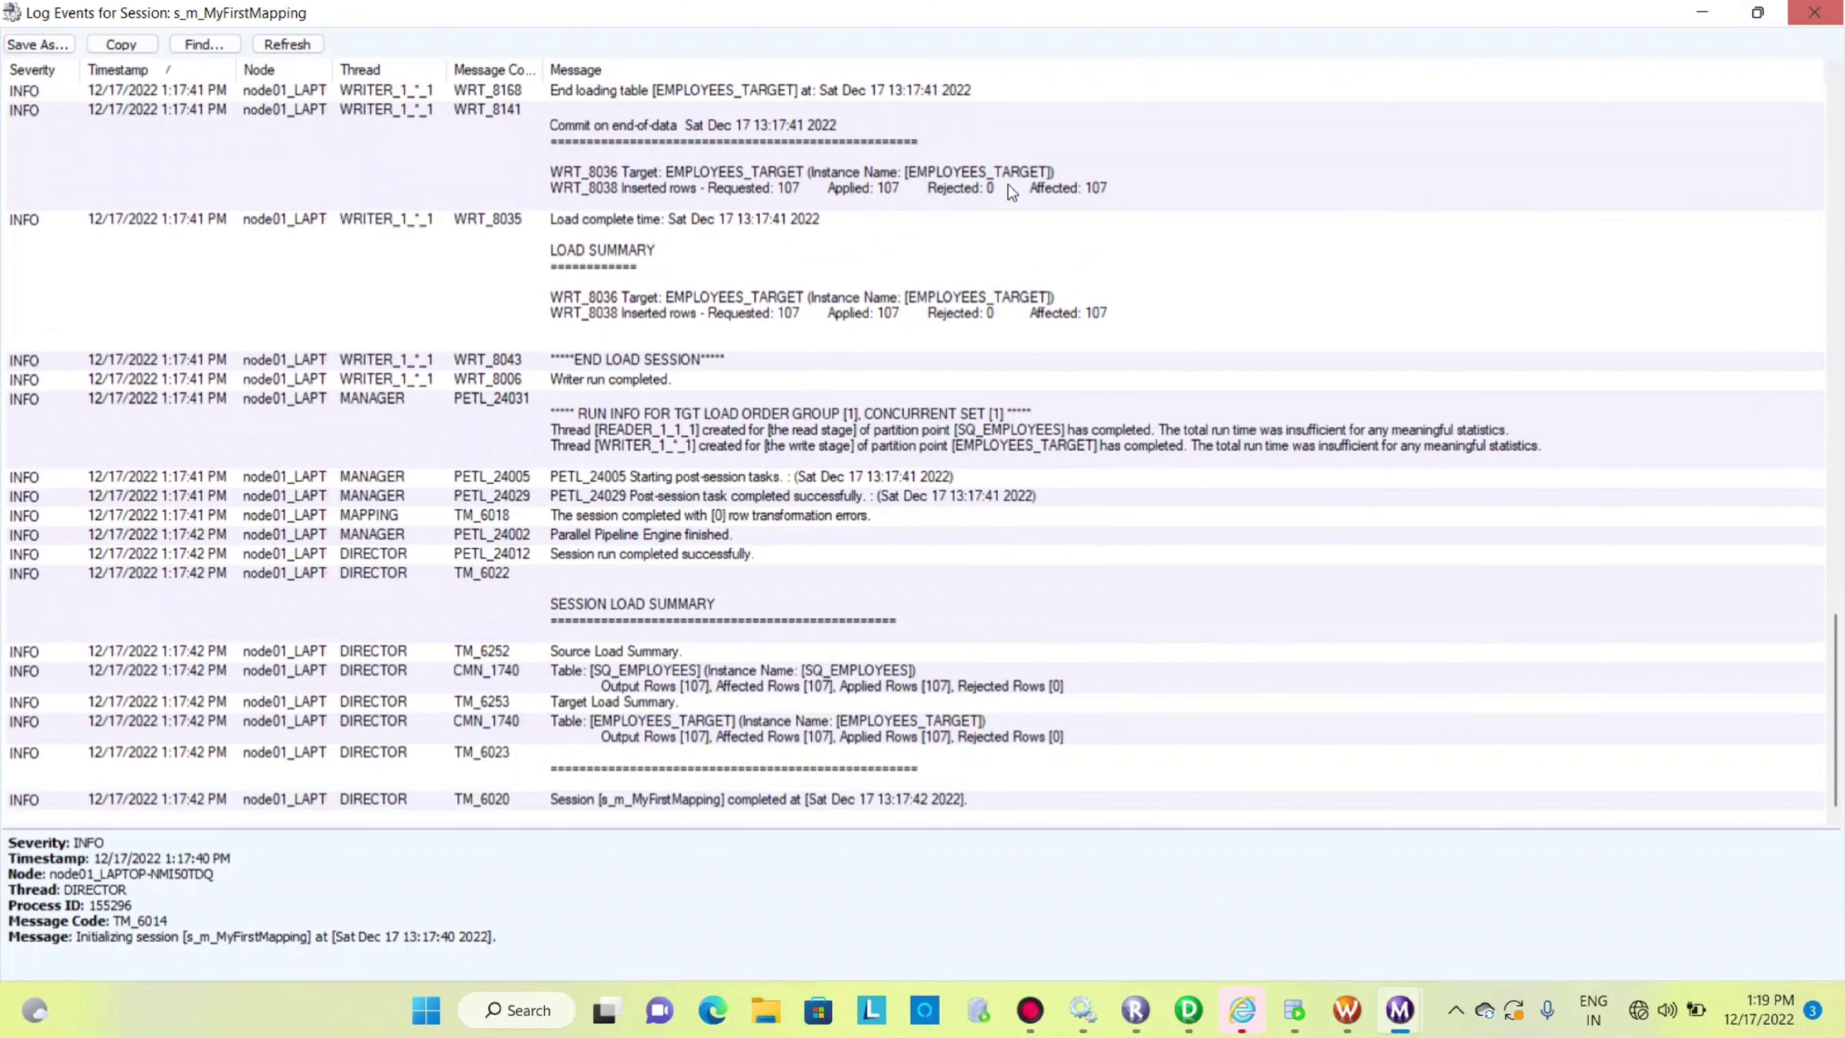
scroll(1008, 184, up, 3)
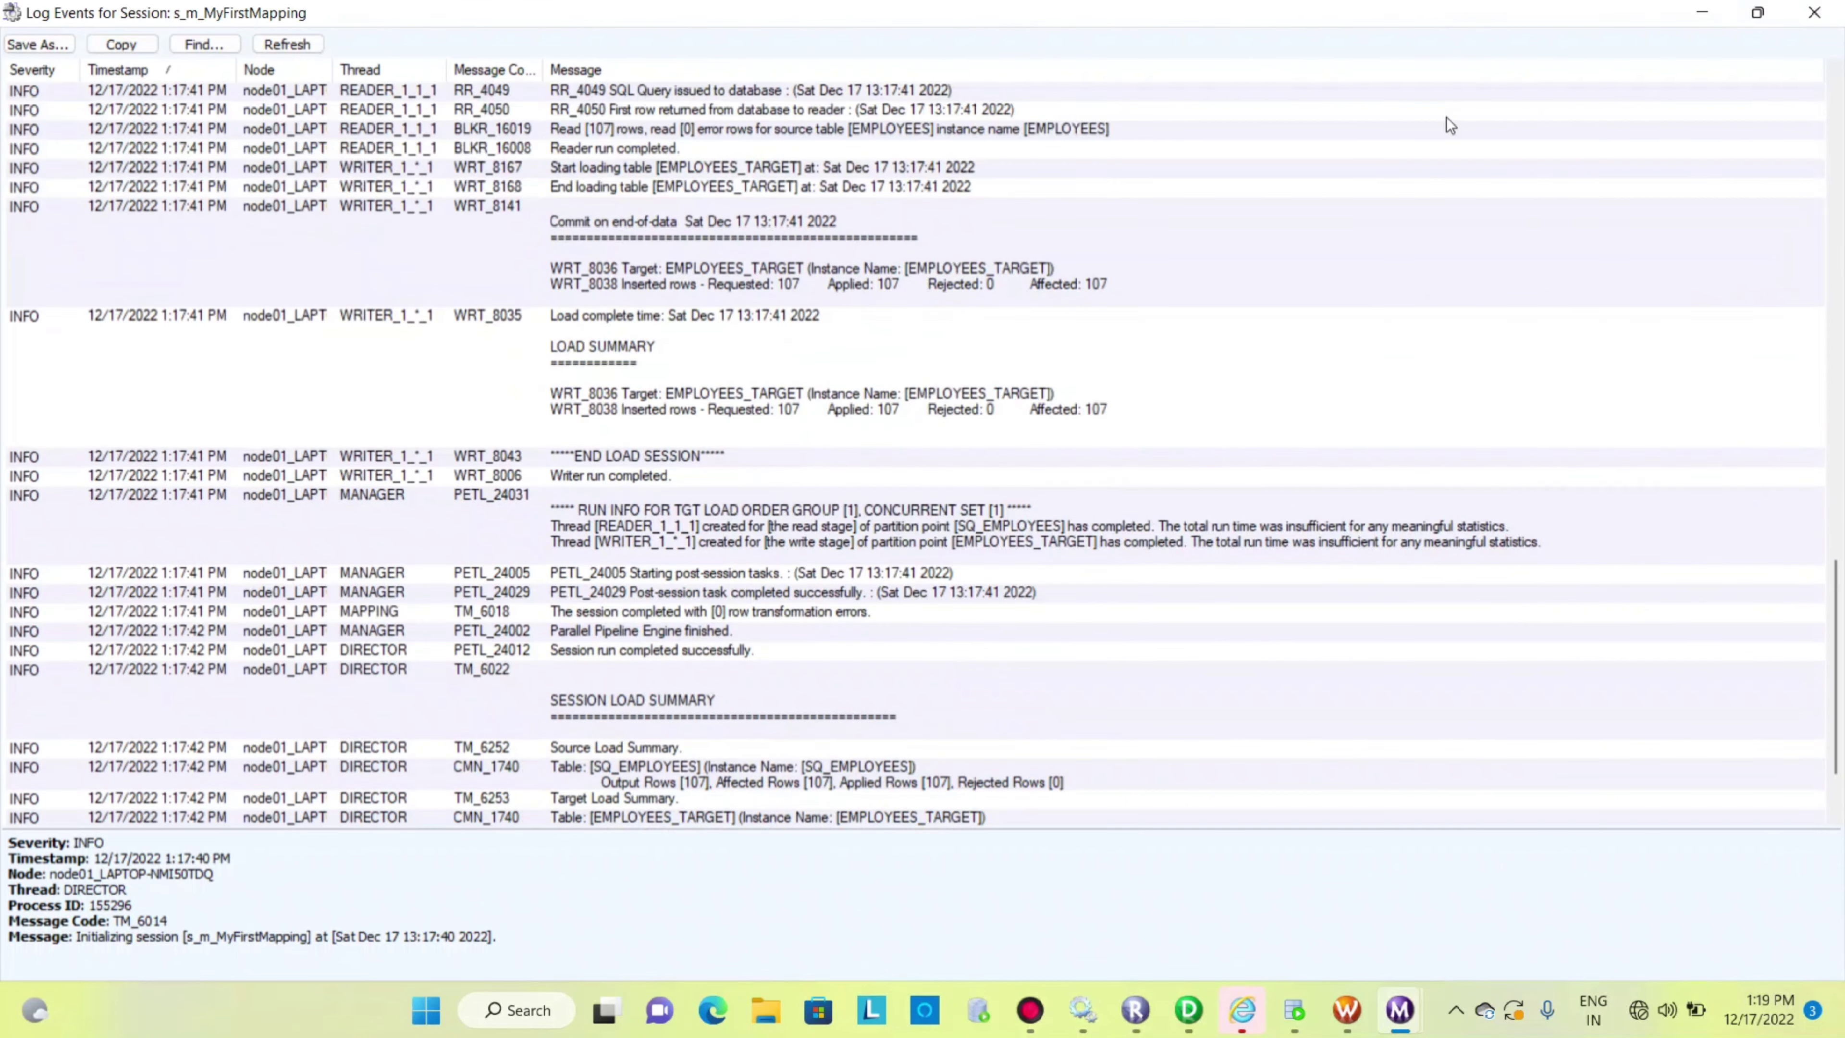
click(1814, 13)
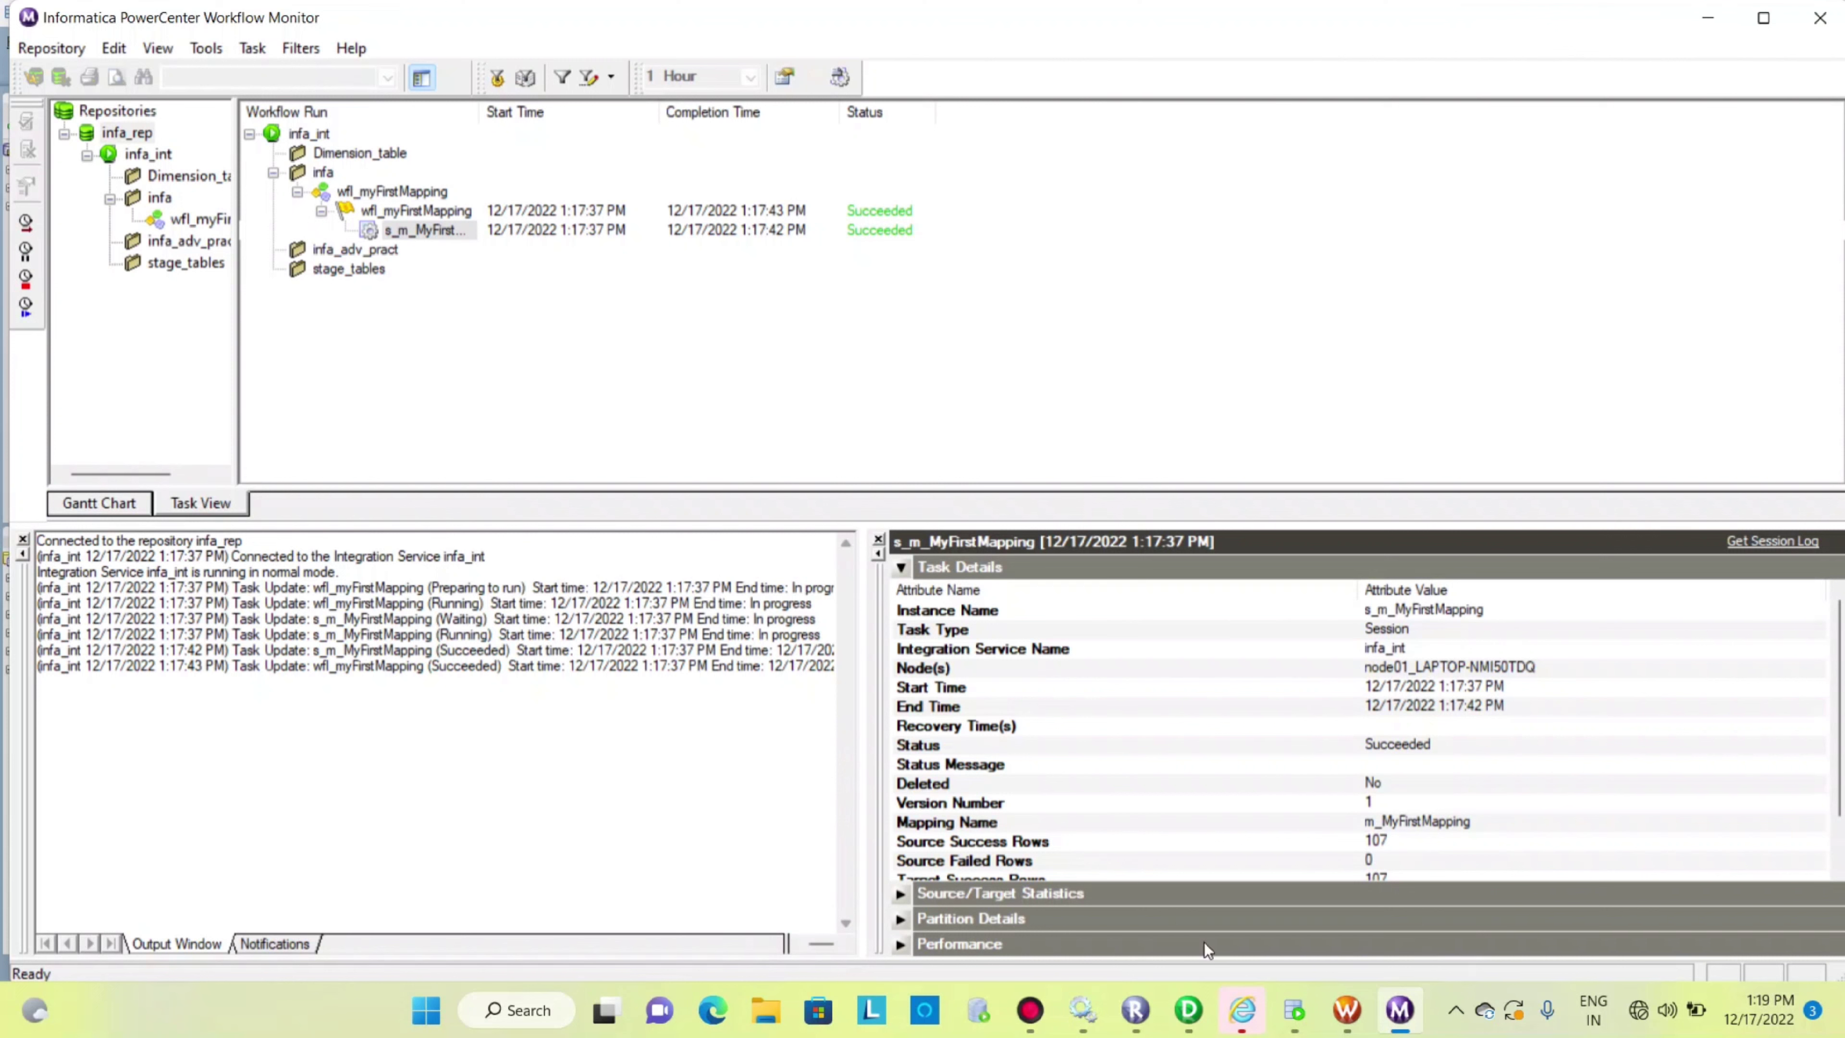
mouse_move(1242, 1030)
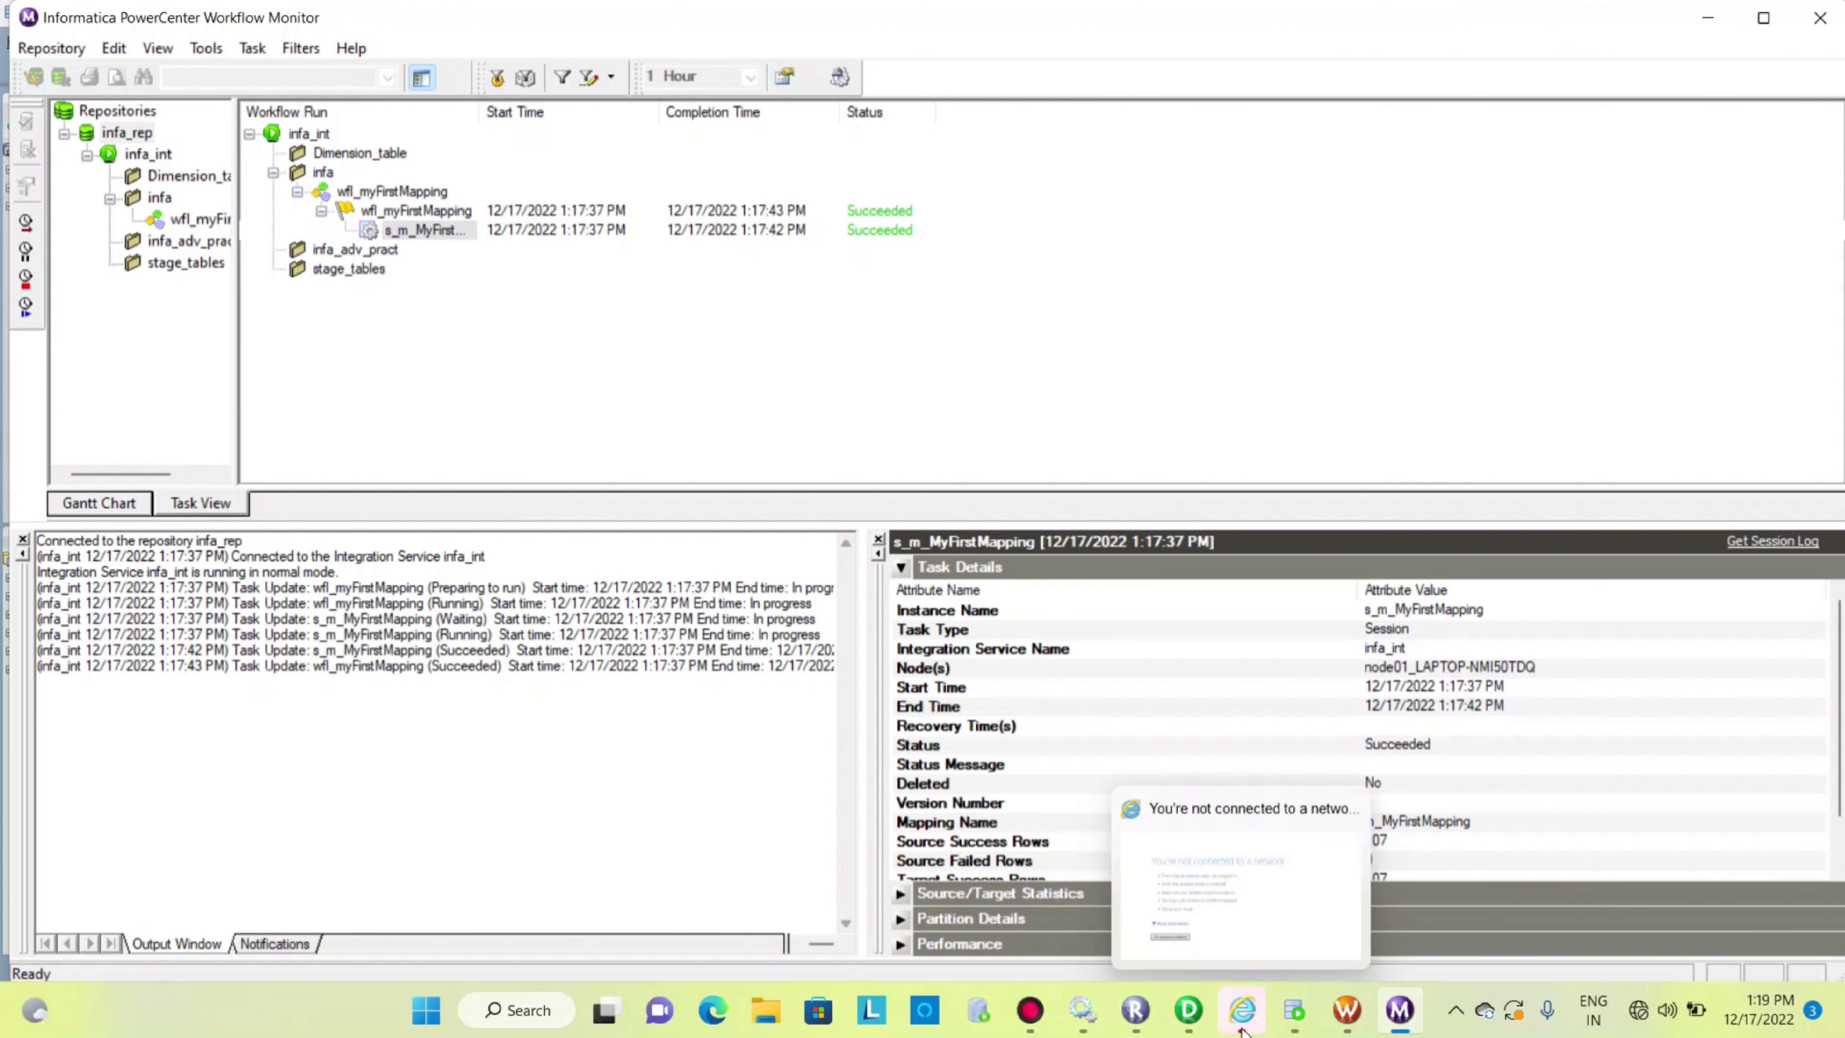
mouse_move(1326, 1013)
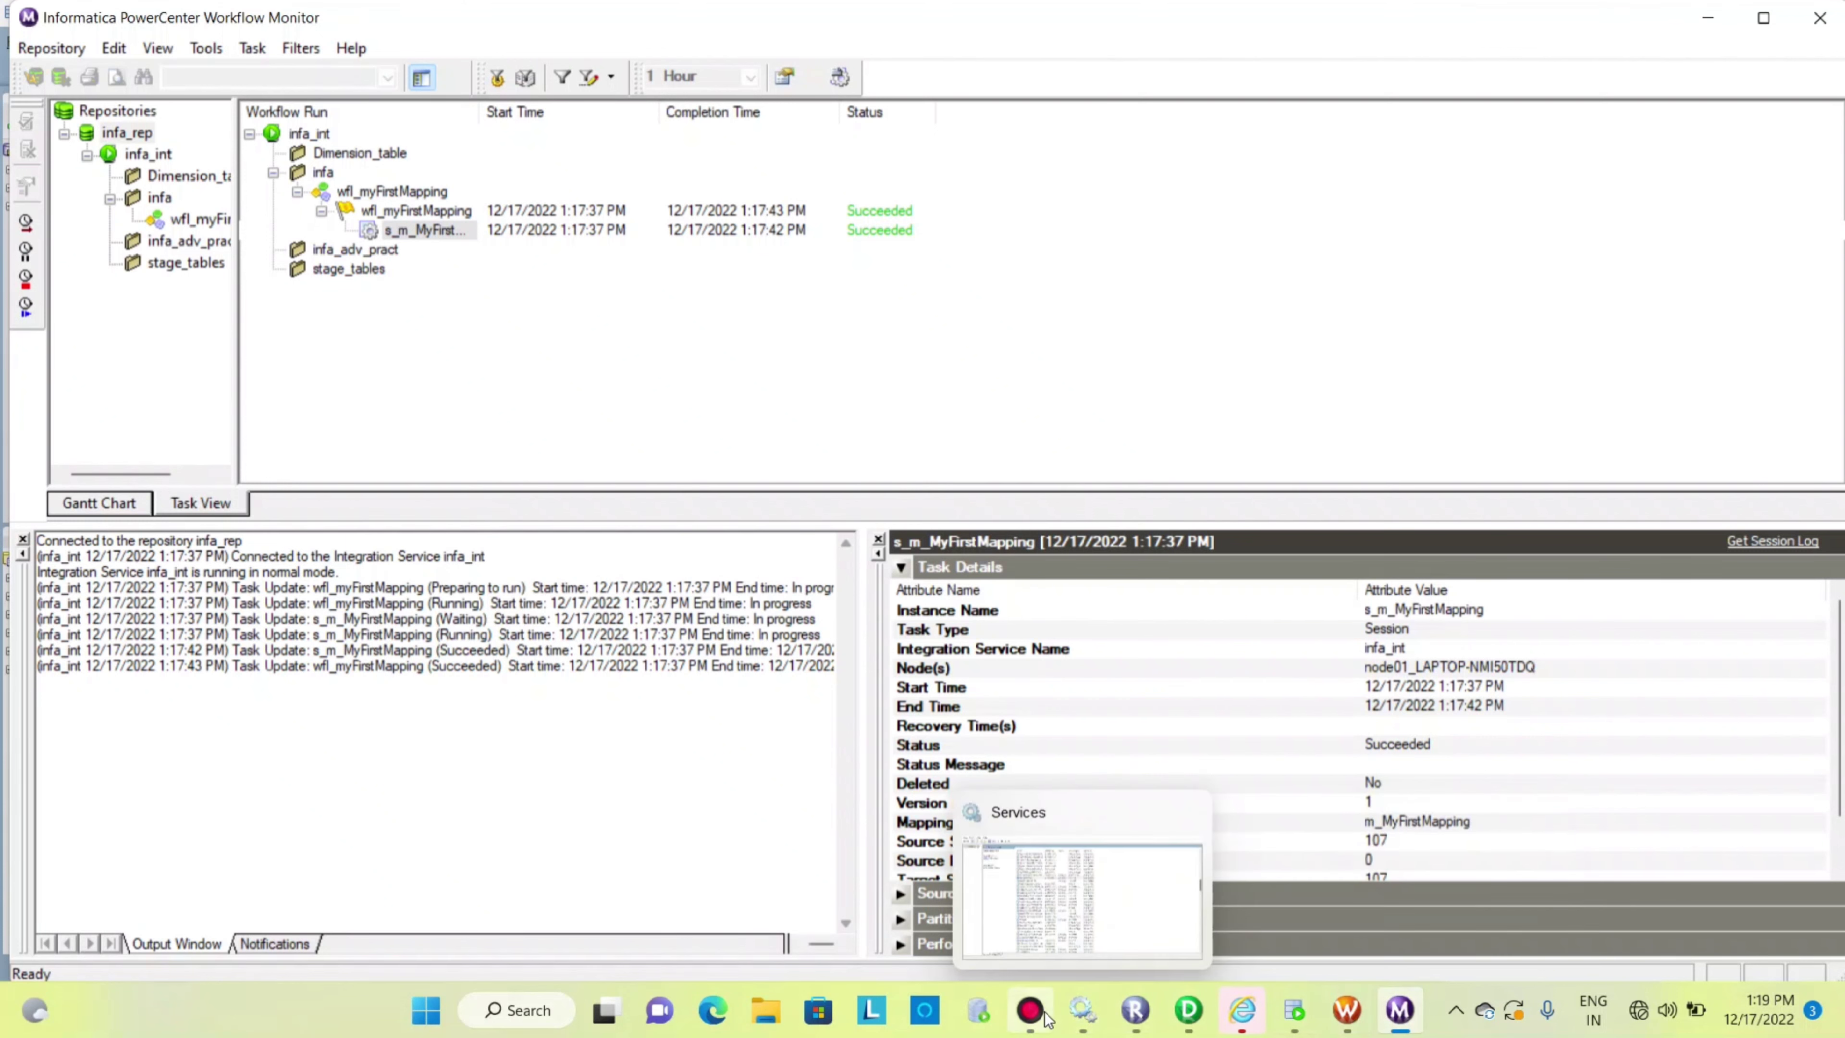
click(1024, 1008)
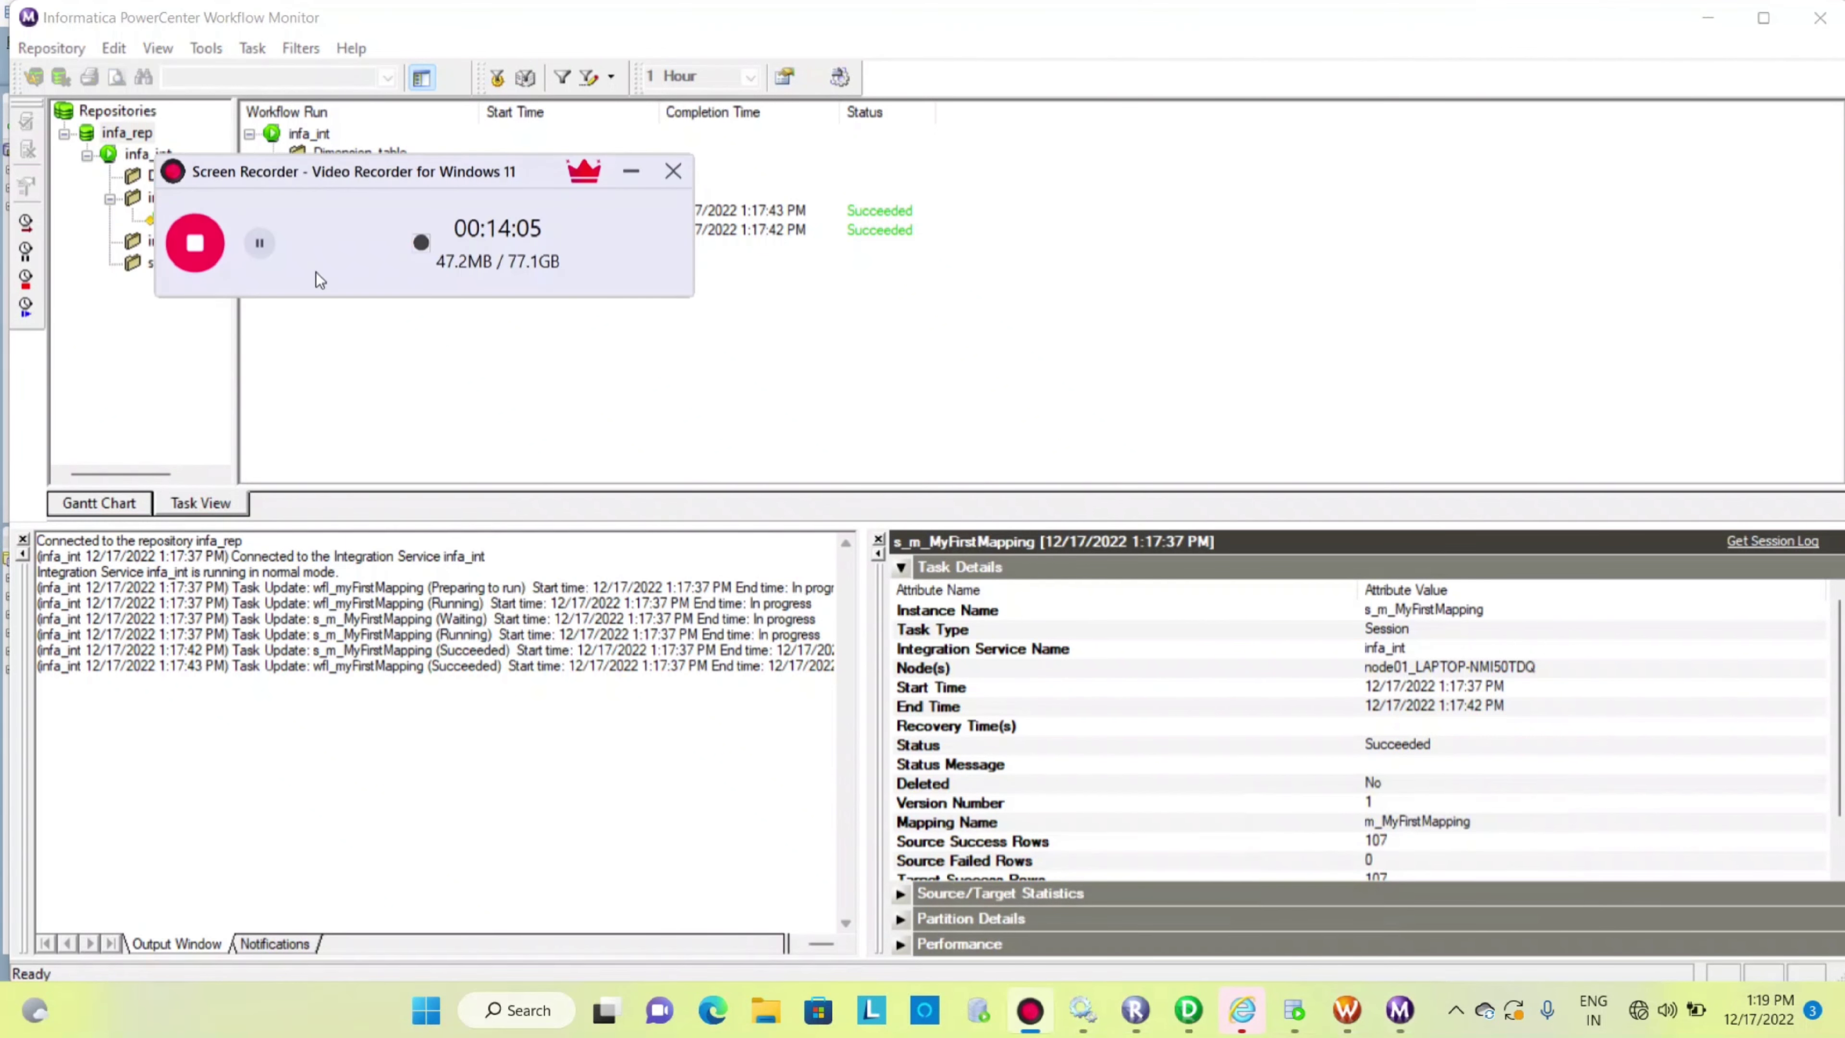